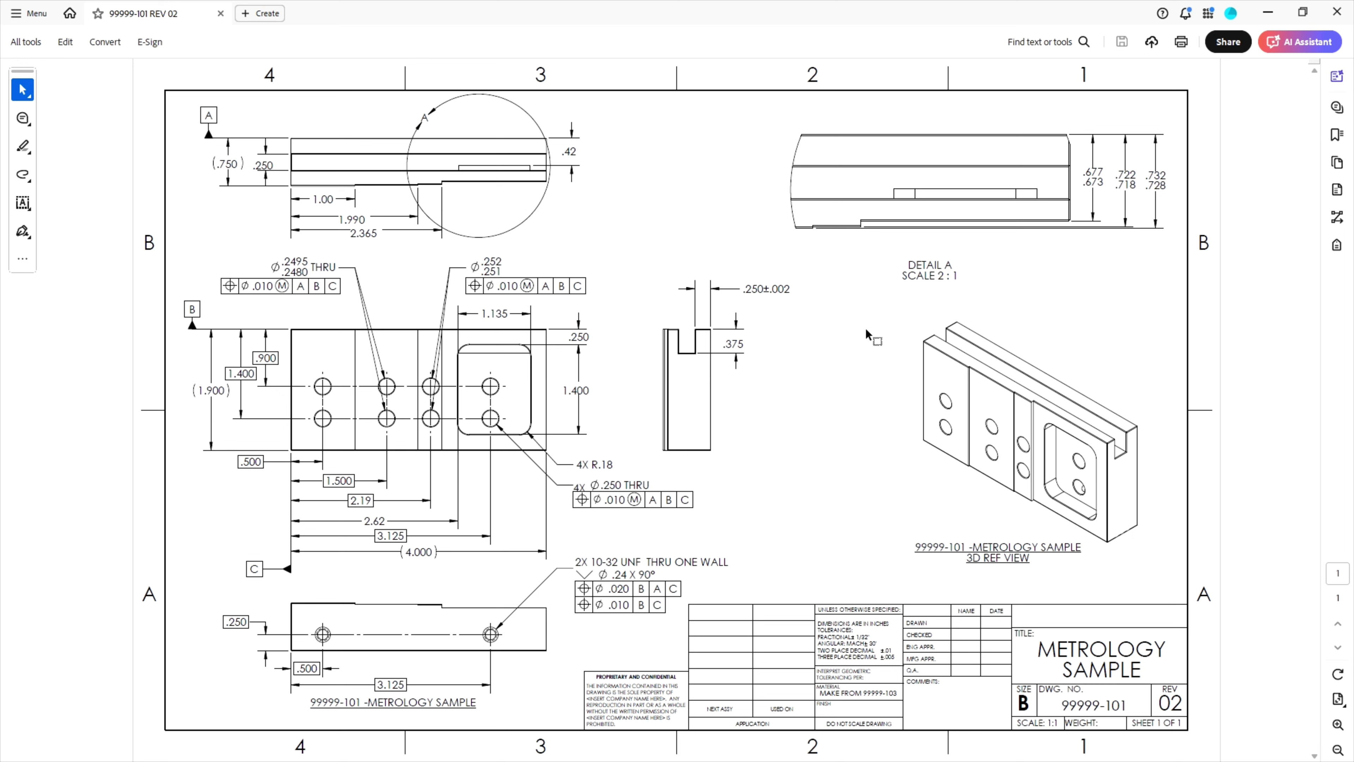
# - Minimize the 99999-101 REV 02 drawing in Acrobat to reveal the untitled Fusion design
pyautogui.click(1270, 14)
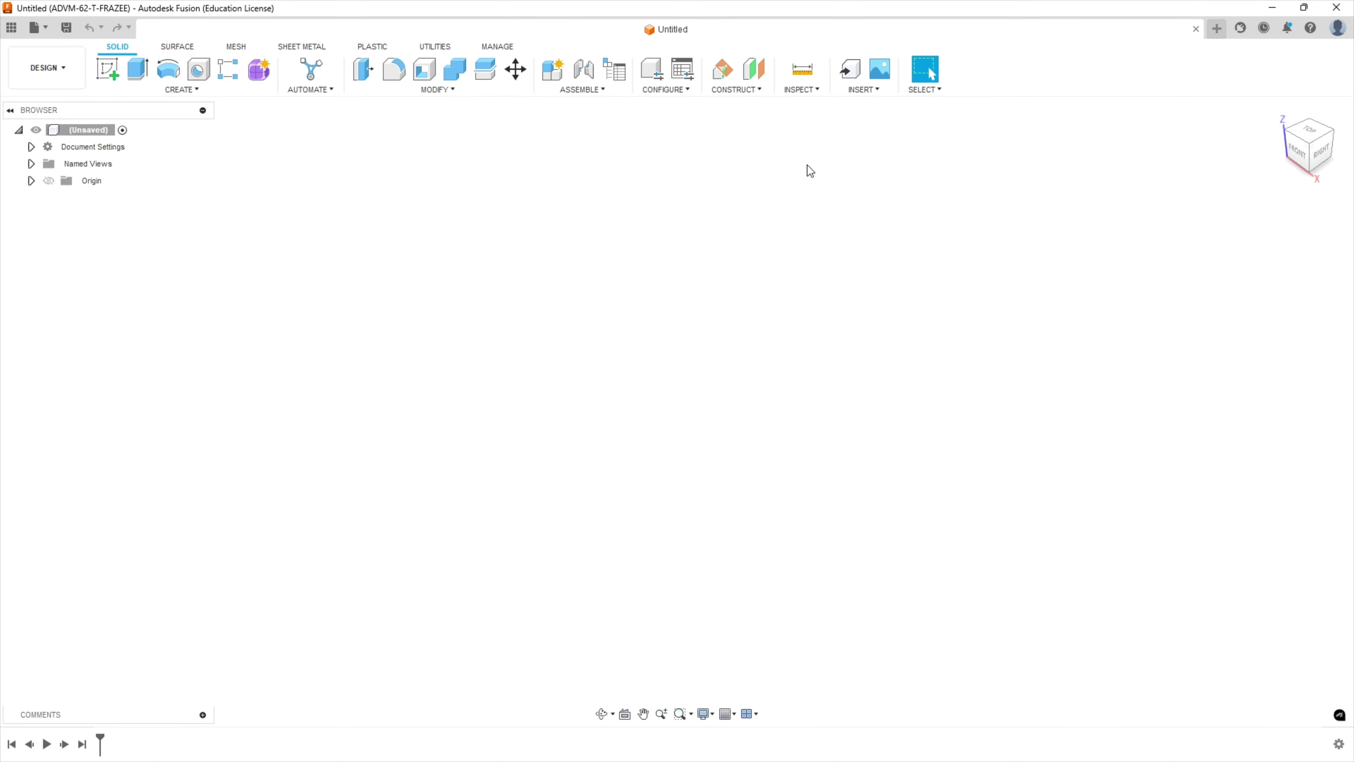
# - Start a sketch on the front plane and draw a rectangle from the origin
pyautogui.click(108, 68)
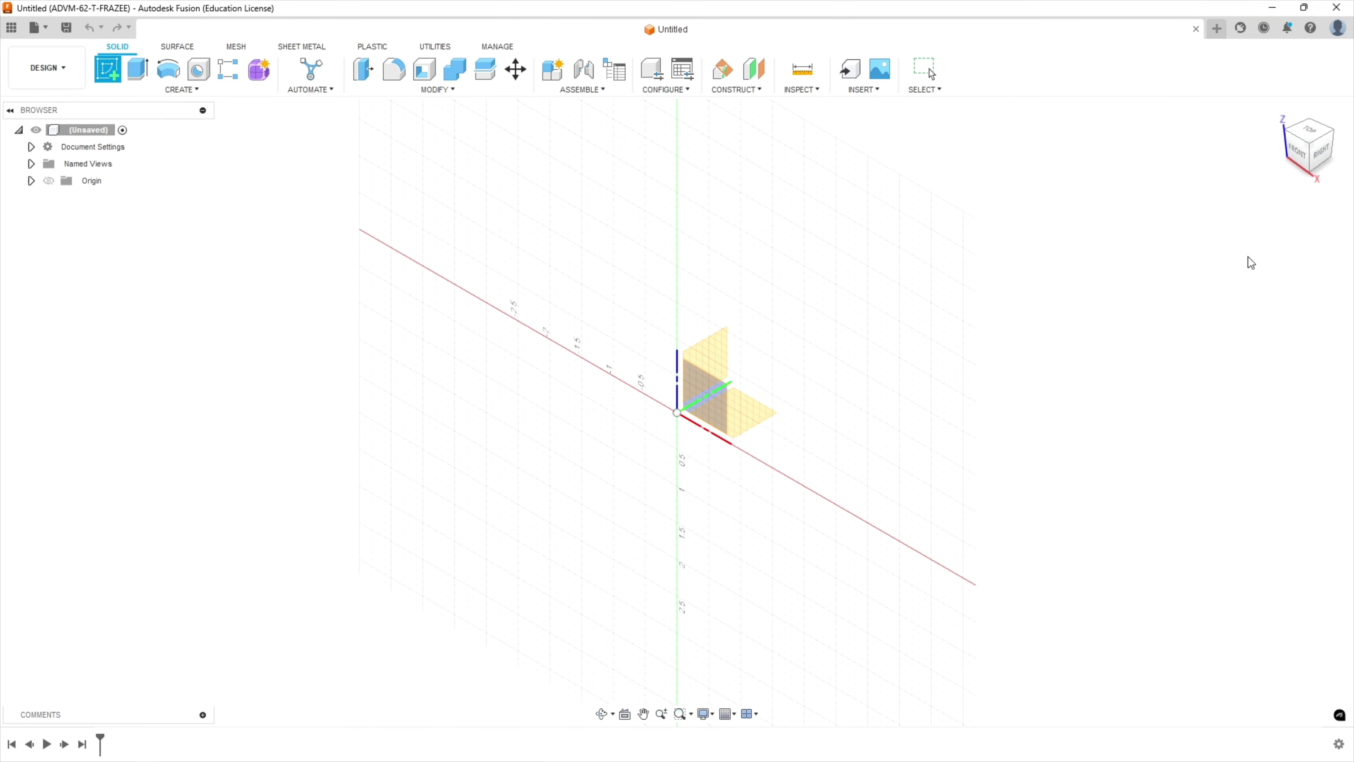
pyautogui.click(694, 395)
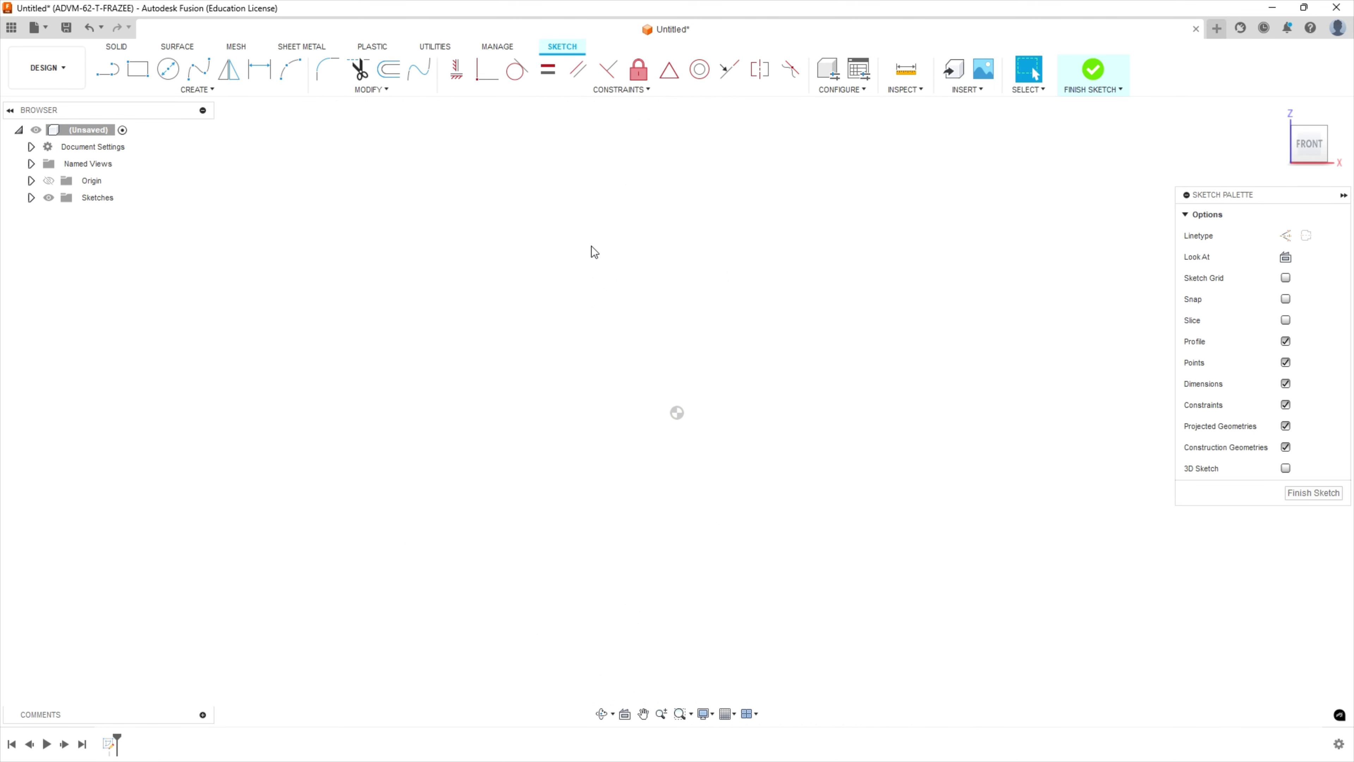
pyautogui.press('r')
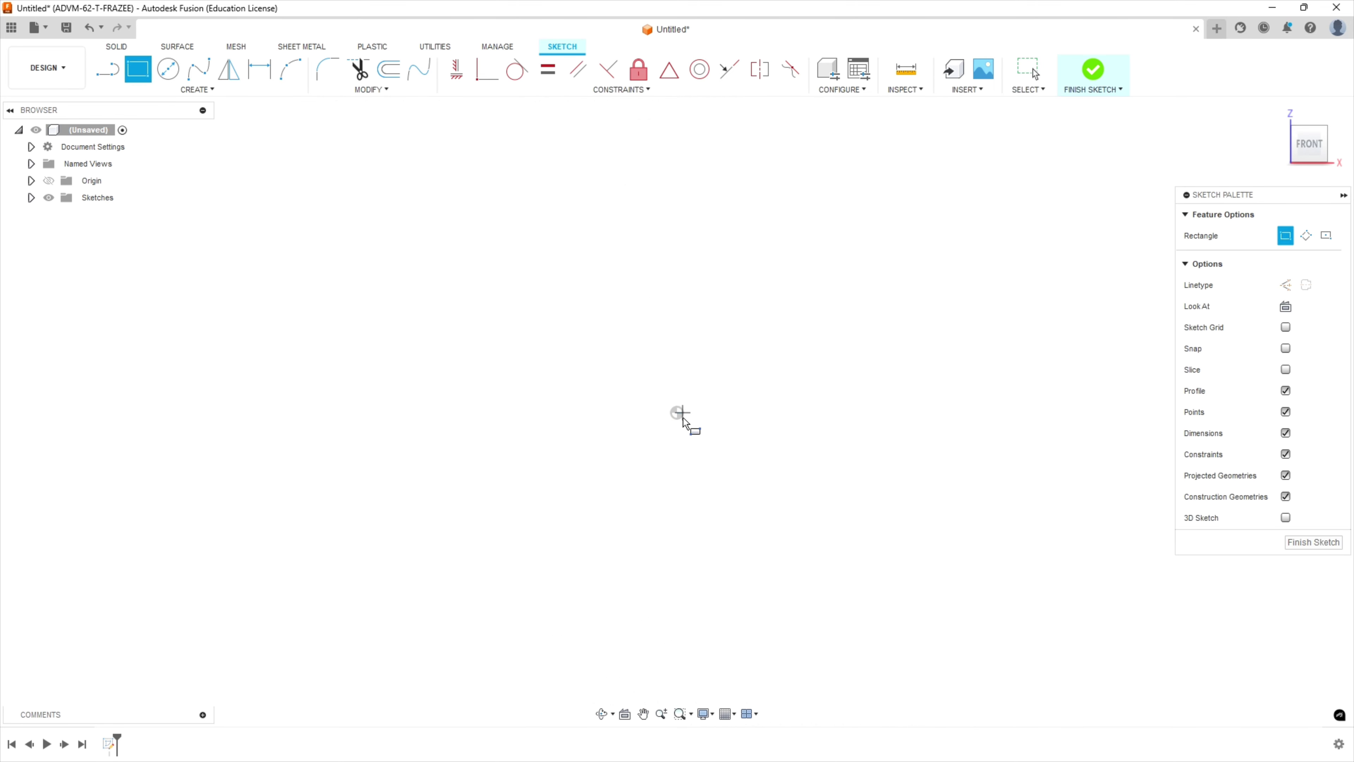
pyautogui.click(677, 412)
pyautogui.click(1054, 241)
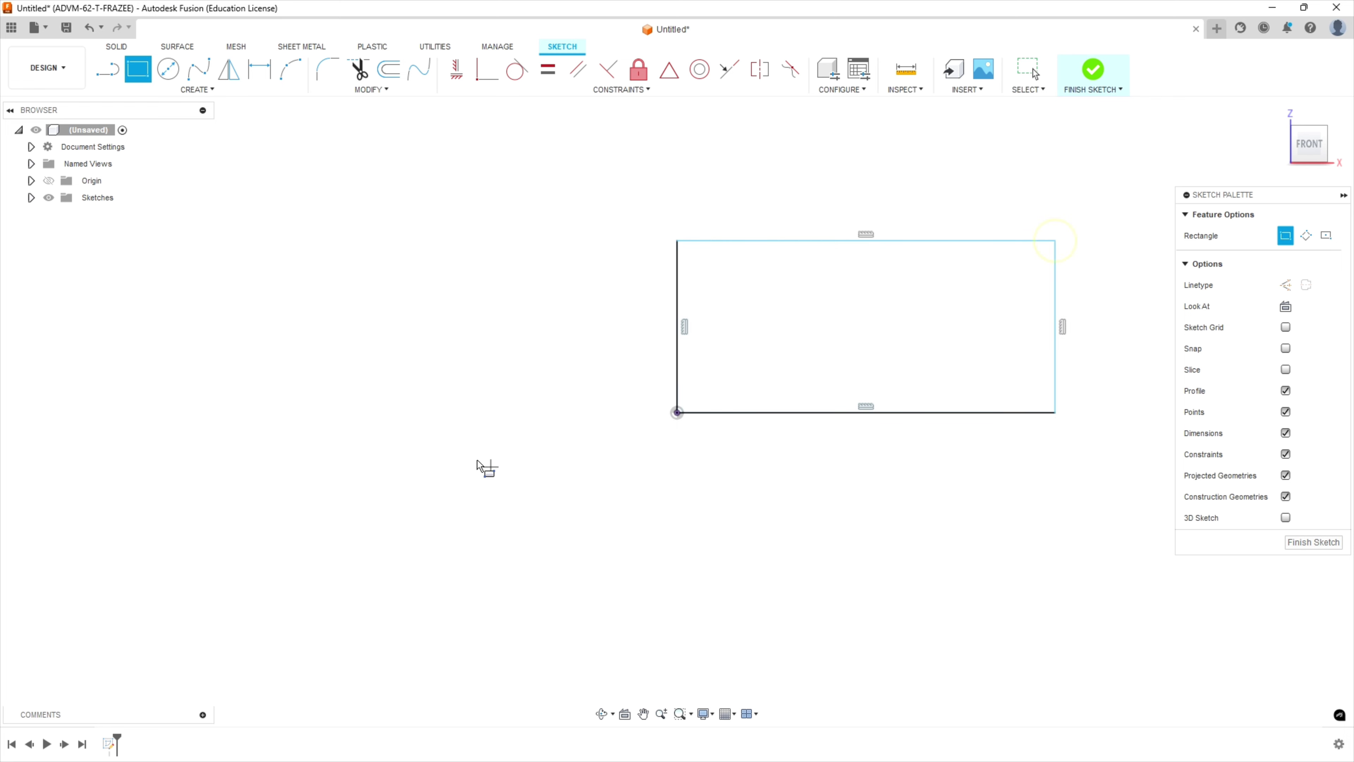
# - Dimension the rectangle 4.000 wide and 1.900 tall, then finish the sketch
pyautogui.click(259, 69)
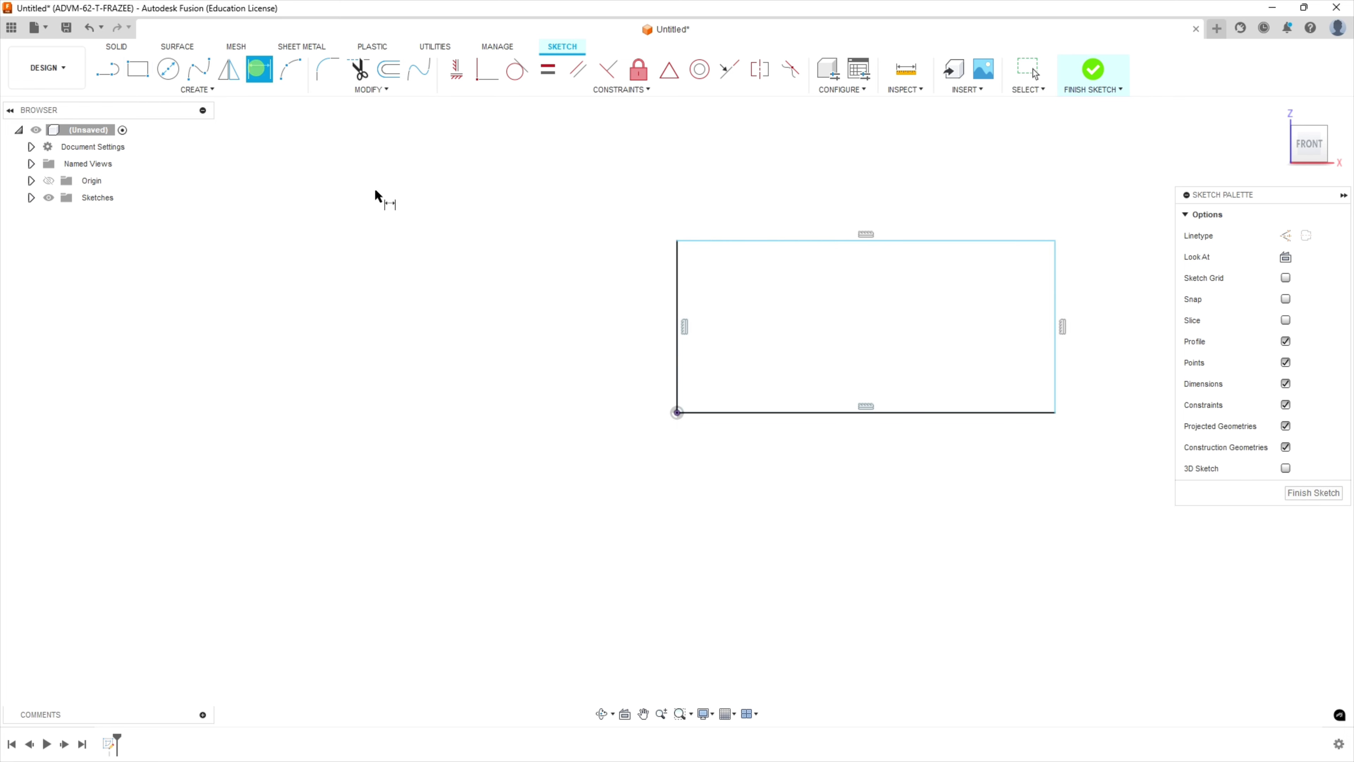
pyautogui.click(775, 242)
pyautogui.click(773, 182)
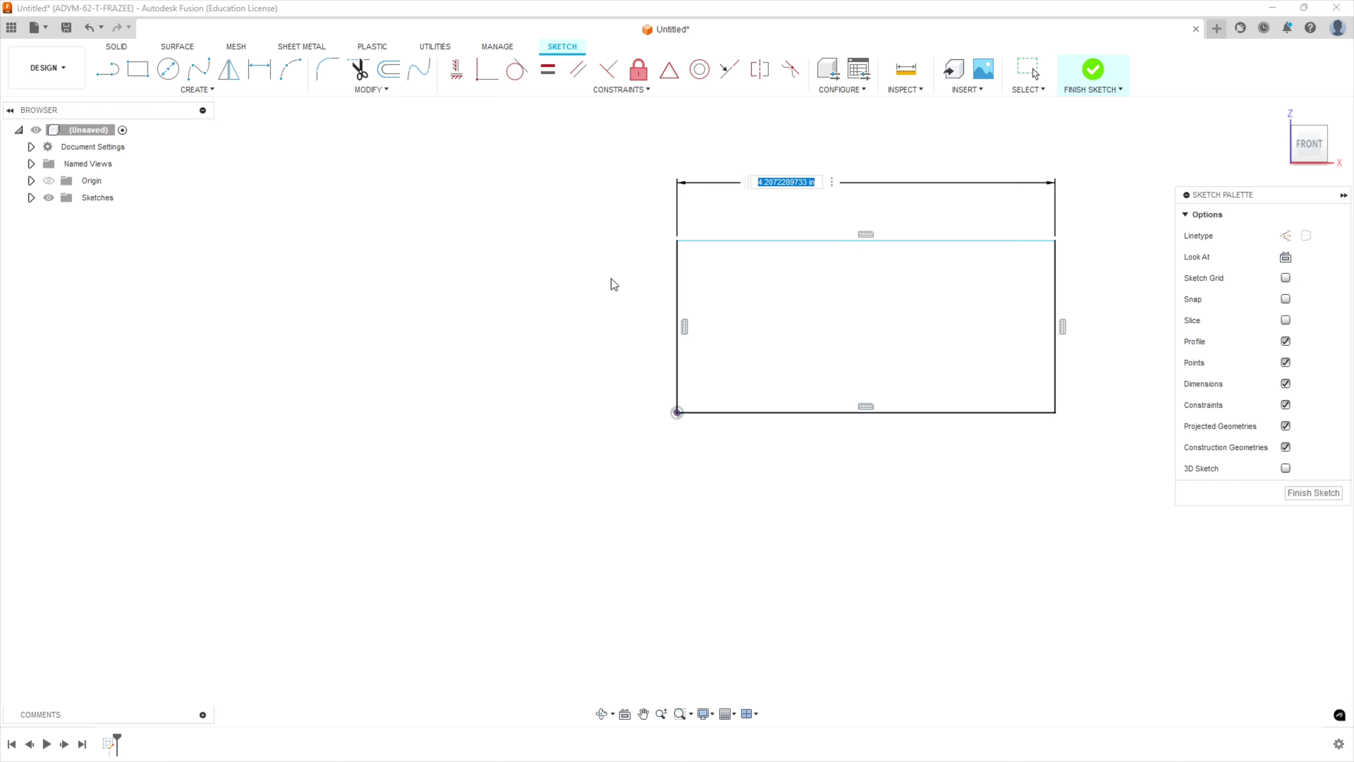
pyautogui.write('4')
pyautogui.click(612, 282)
pyautogui.press('Return')
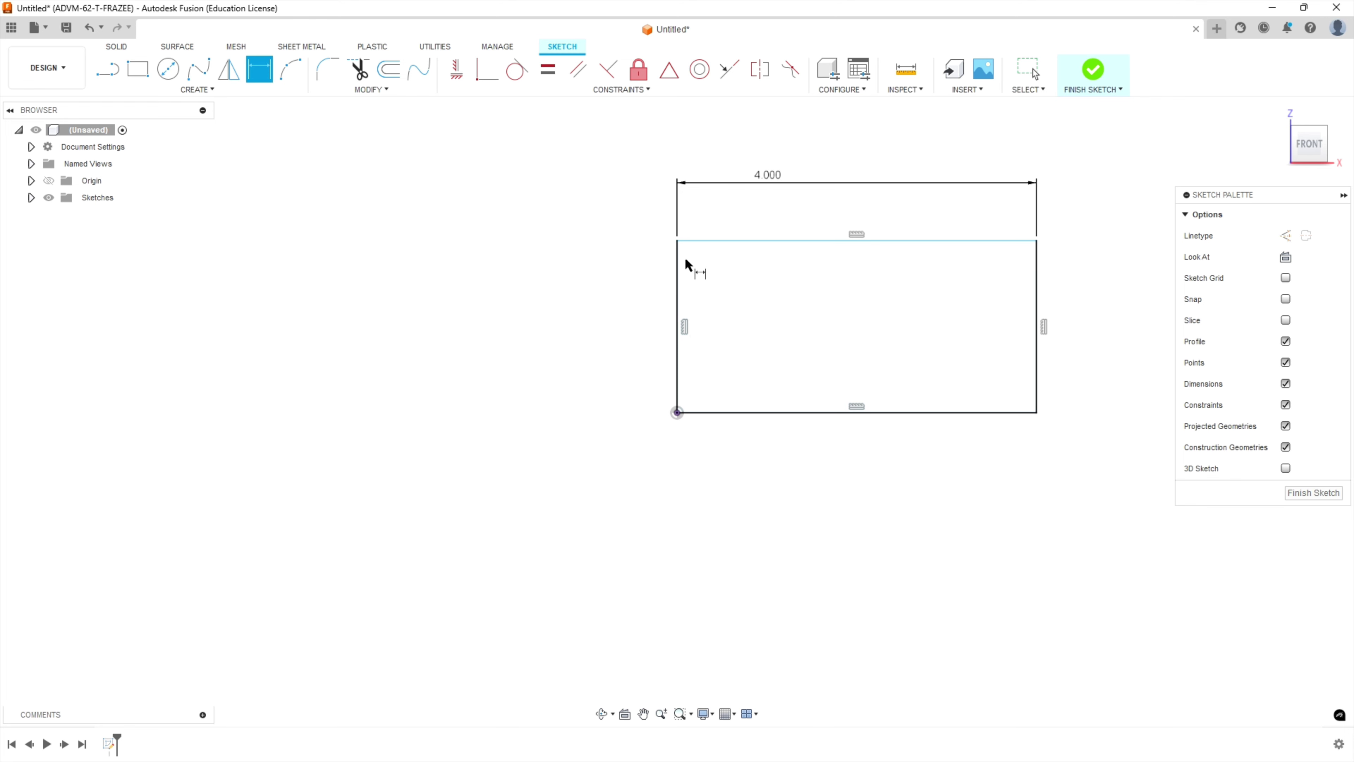
pyautogui.click(677, 261)
pyautogui.click(598, 277)
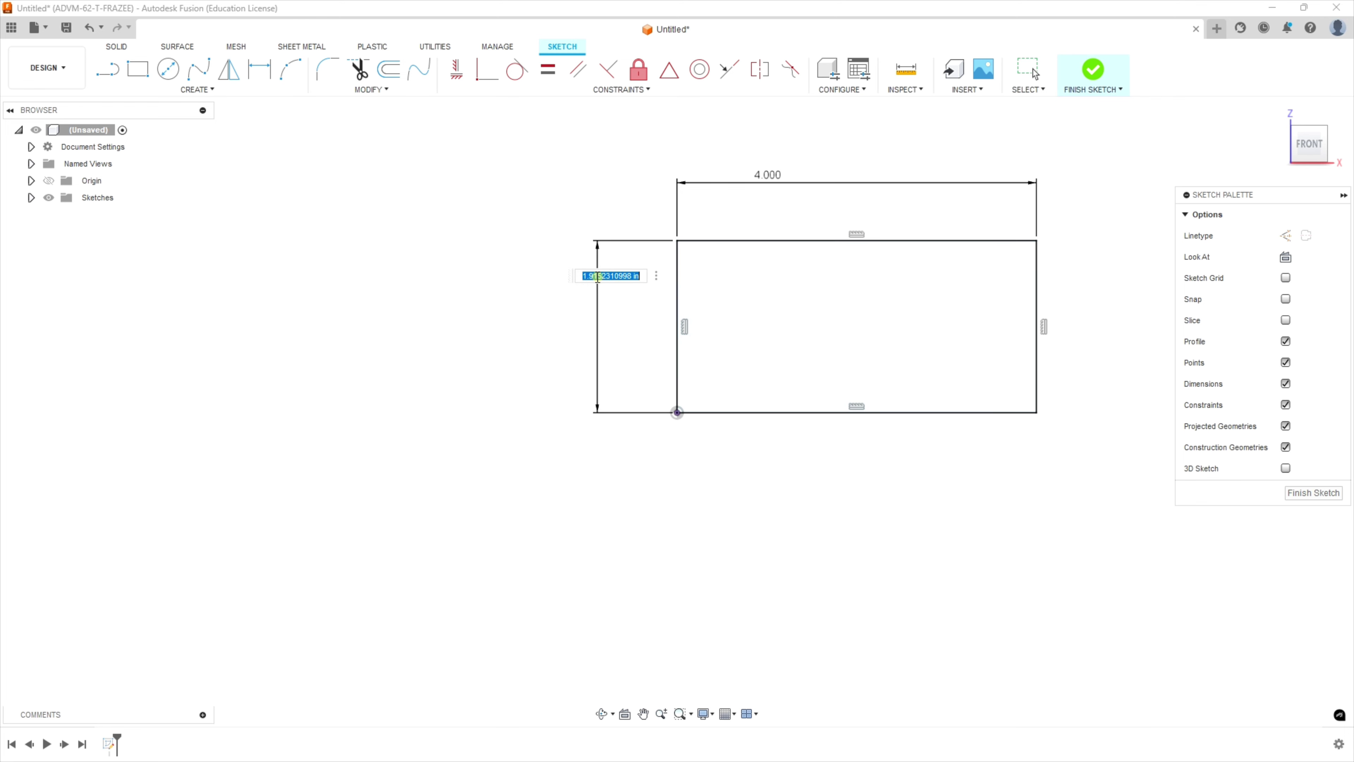
pyautogui.write('1.')
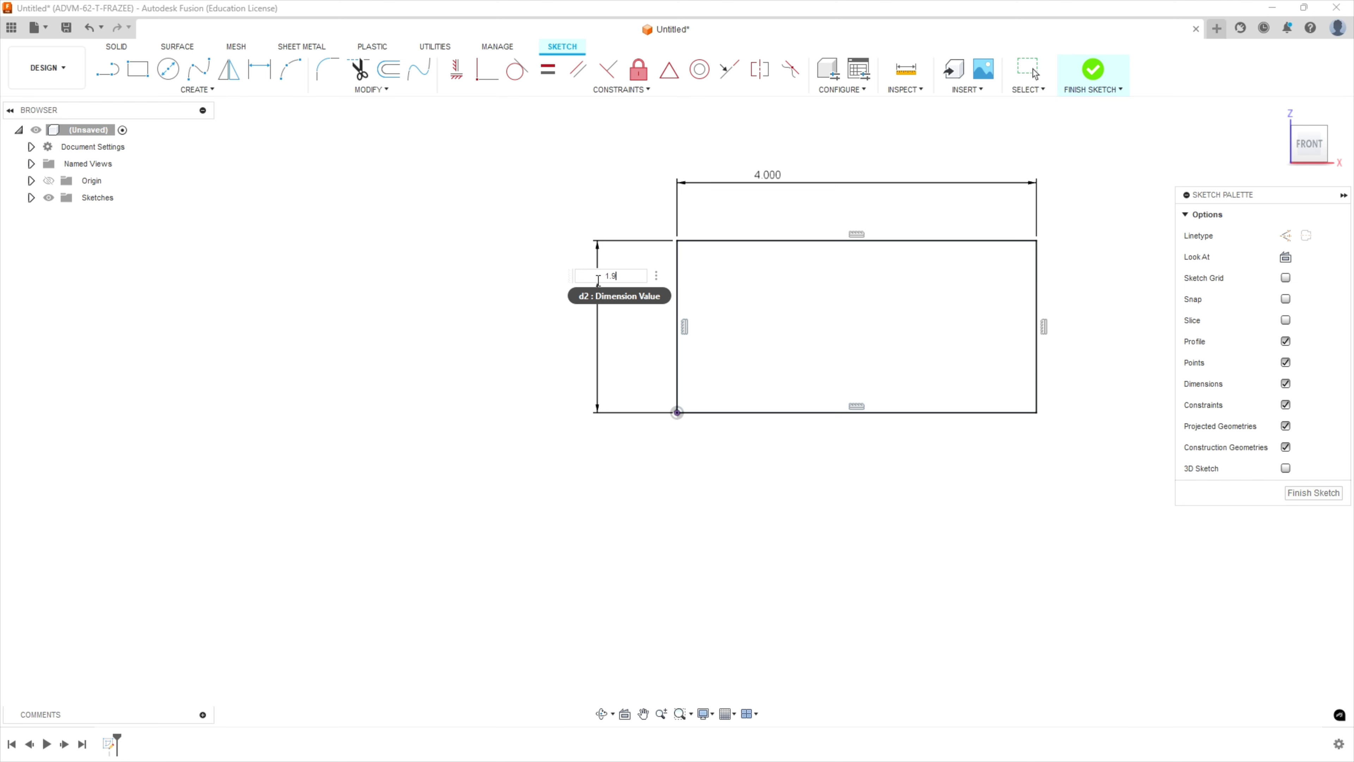
pyautogui.write('9')
pyautogui.press('Return')
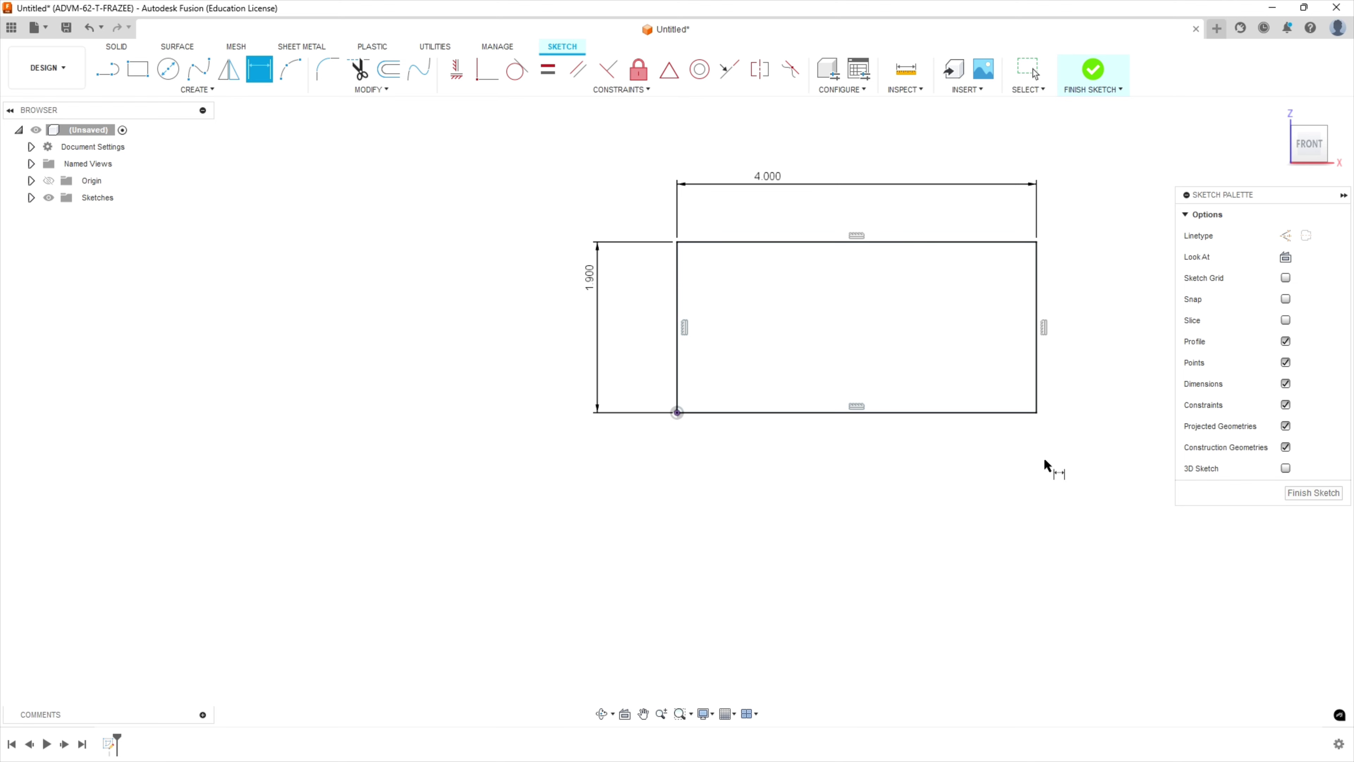
pyautogui.click(1313, 492)
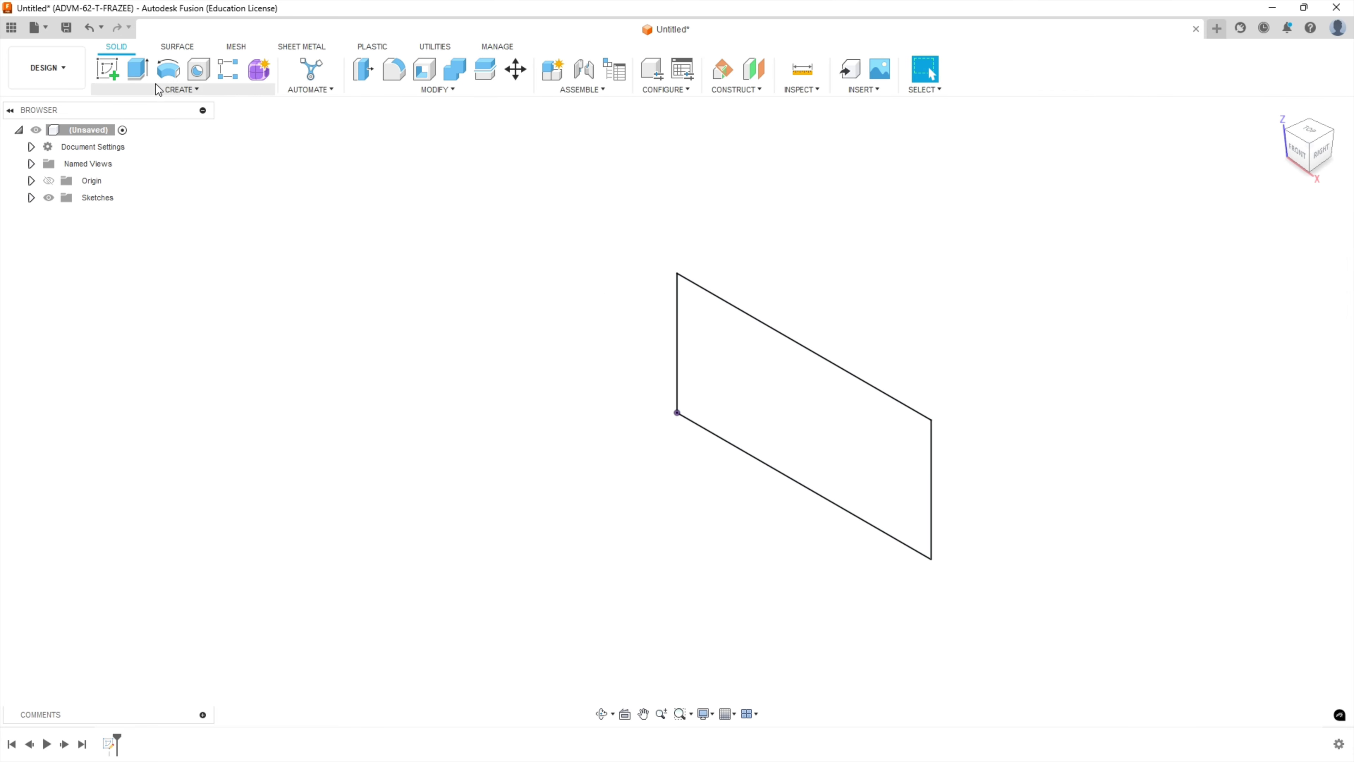
# - Extrude the rectangle profile 0.75 in into a solid block
pyautogui.click(140, 75)
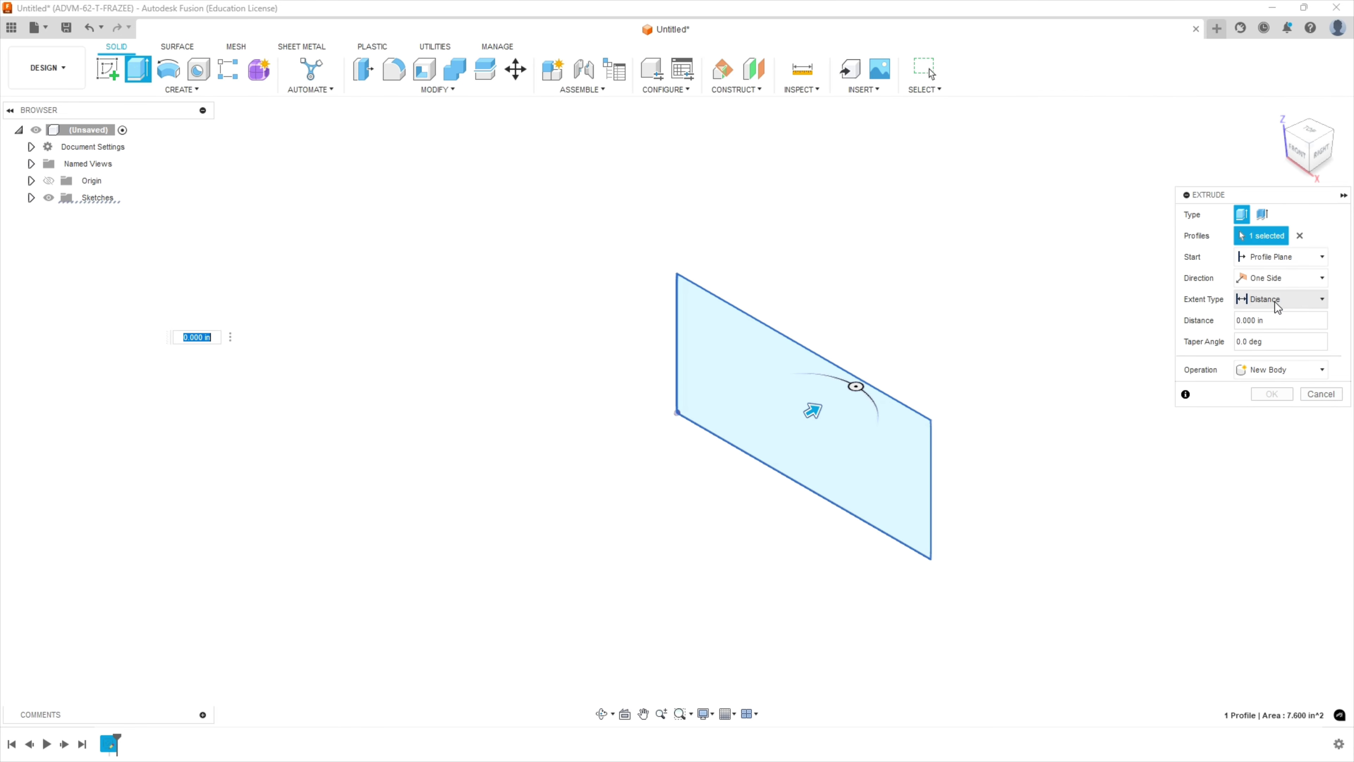
pyautogui.click(1277, 320)
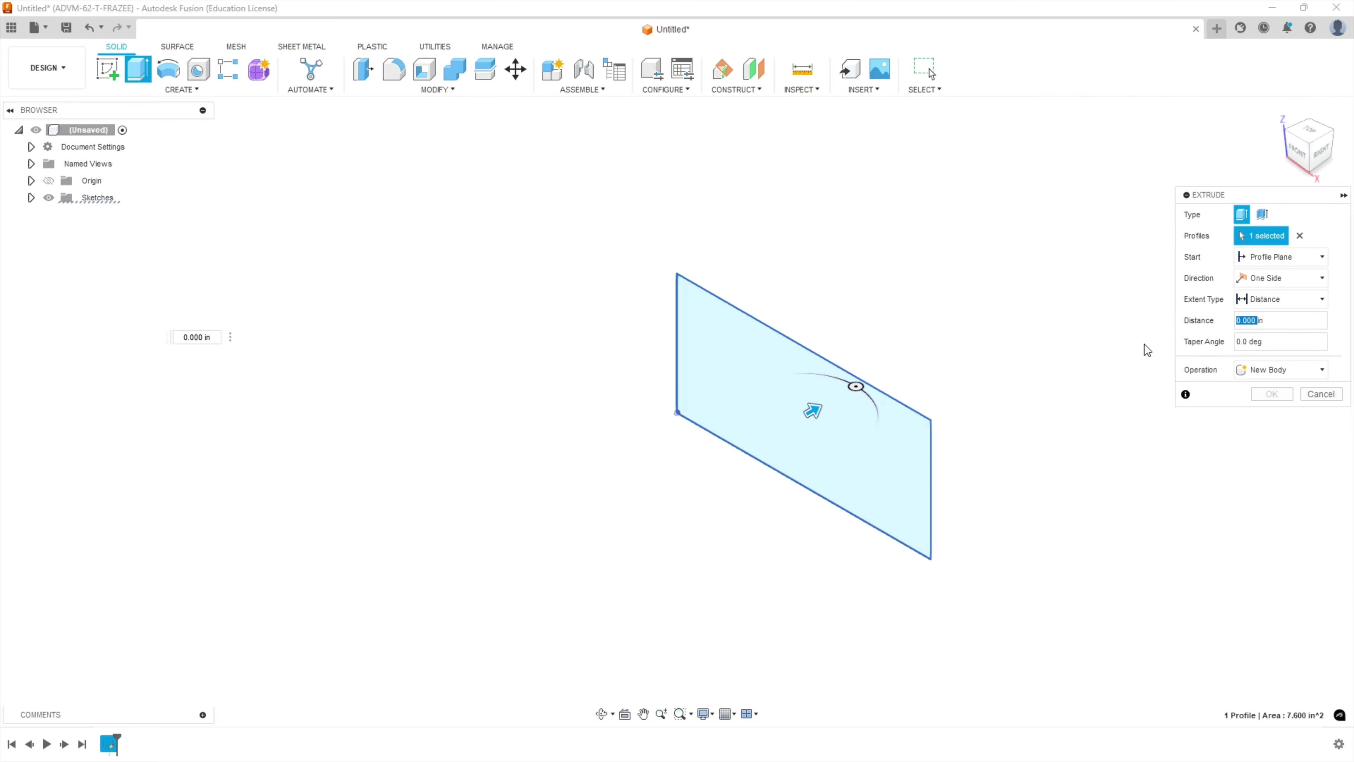
pyautogui.press('BackSpace')
pyautogui.write('.75')
pyautogui.click(1277, 394)
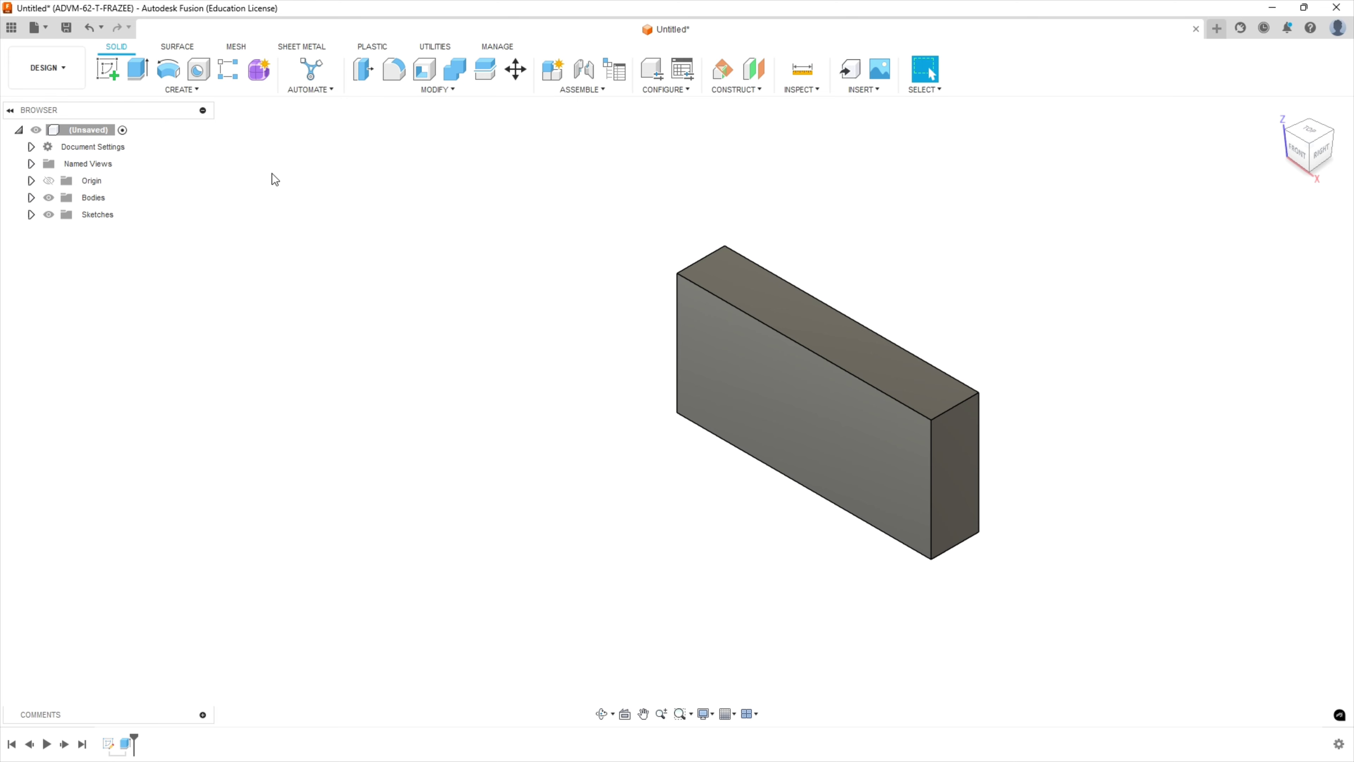
pyautogui.scroll(5, 791, 295)
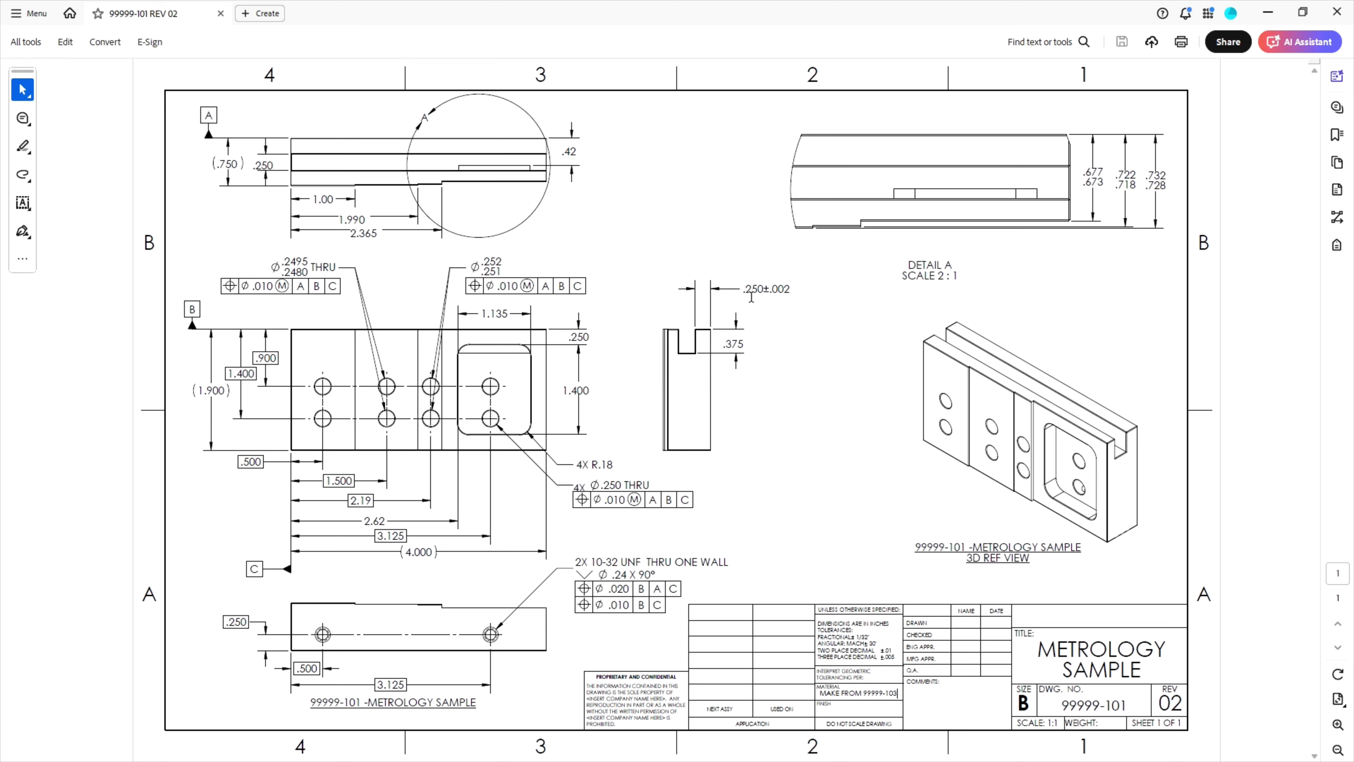
# - Back in Fusion, sketch a slot rectangle from the top edge of the block's right end face
pyautogui.click(1271, 20)
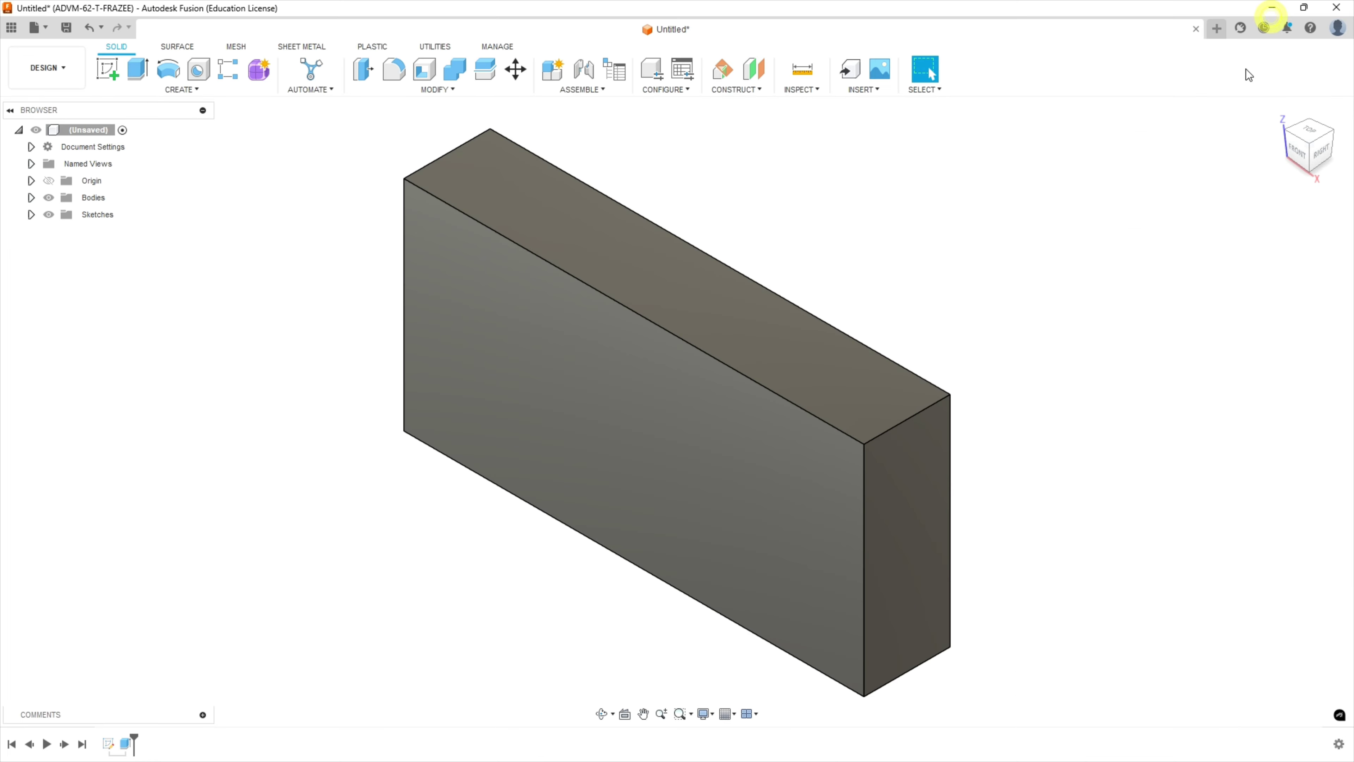
pyautogui.click(107, 69)
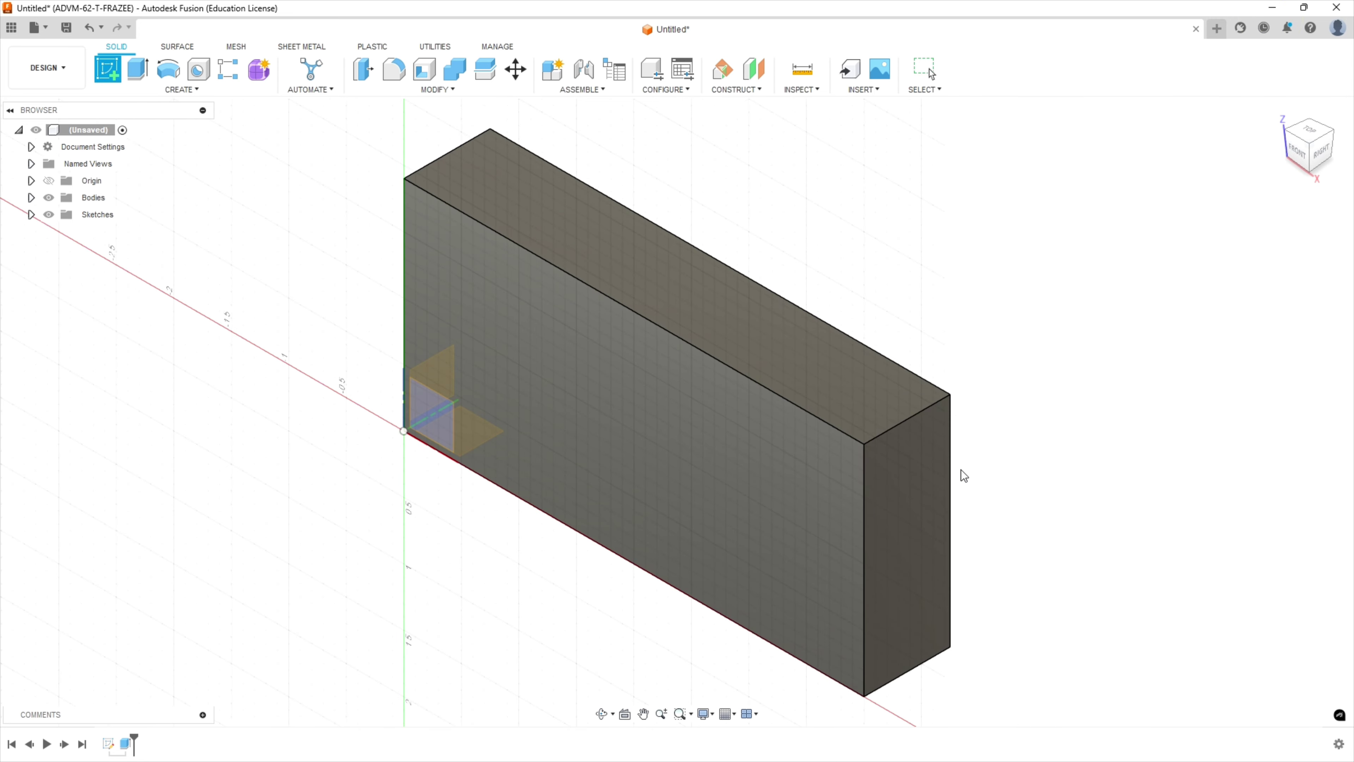
pyautogui.click(915, 492)
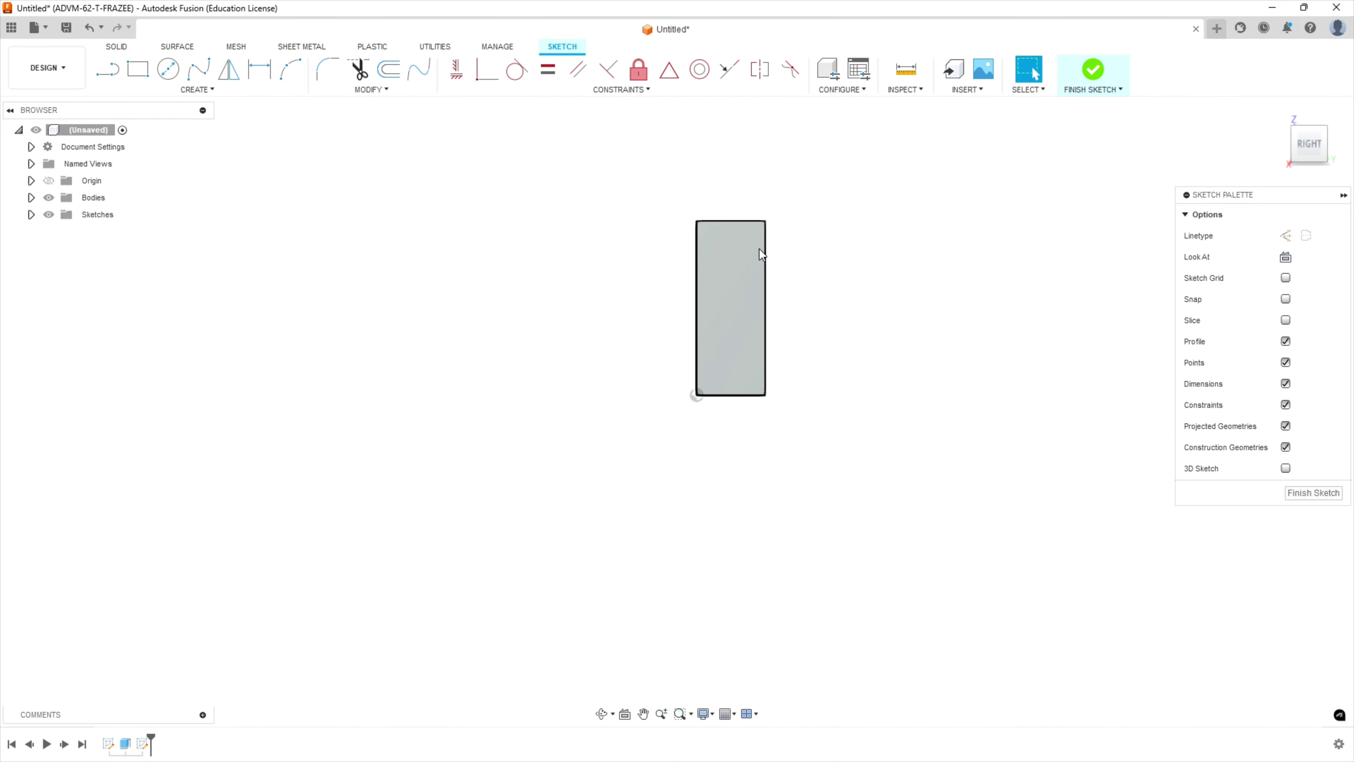
pyautogui.click(138, 70)
pyautogui.click(676, 242)
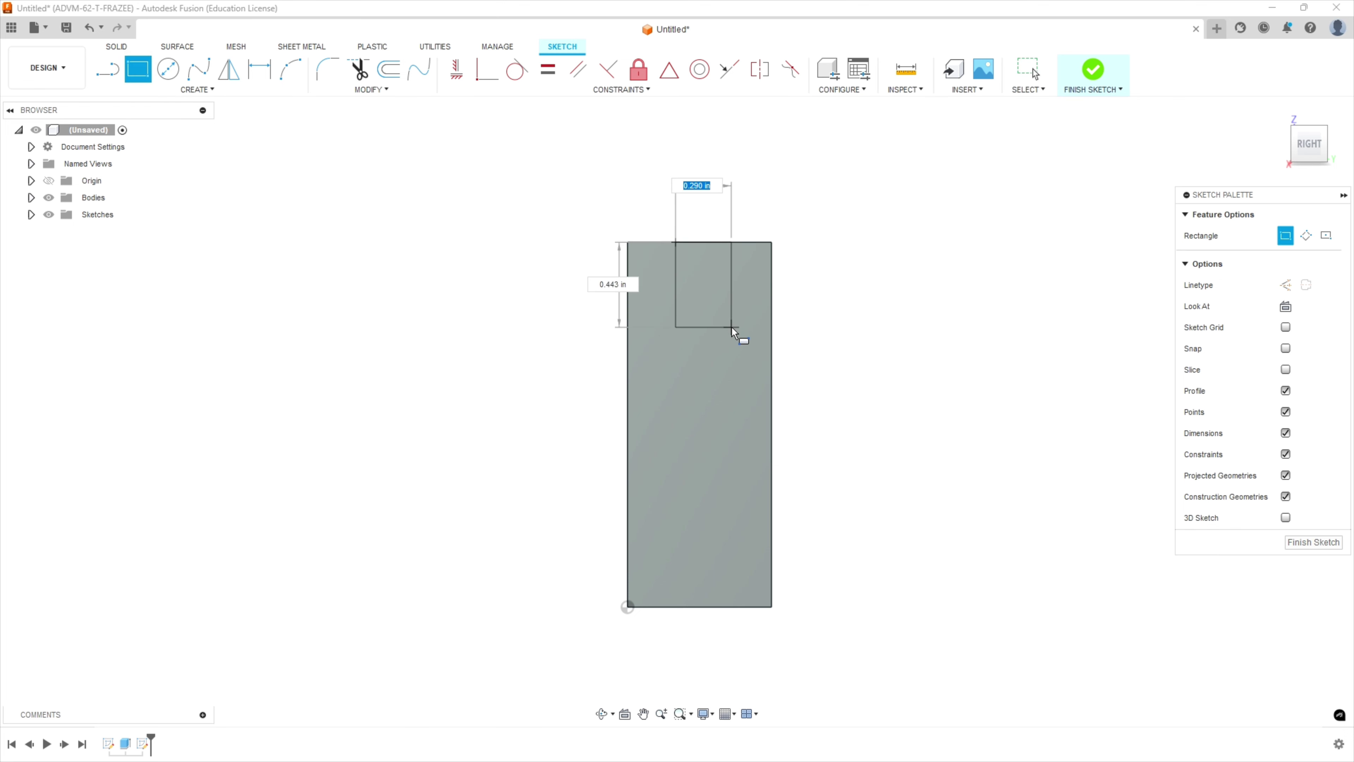
pyautogui.click(731, 327)
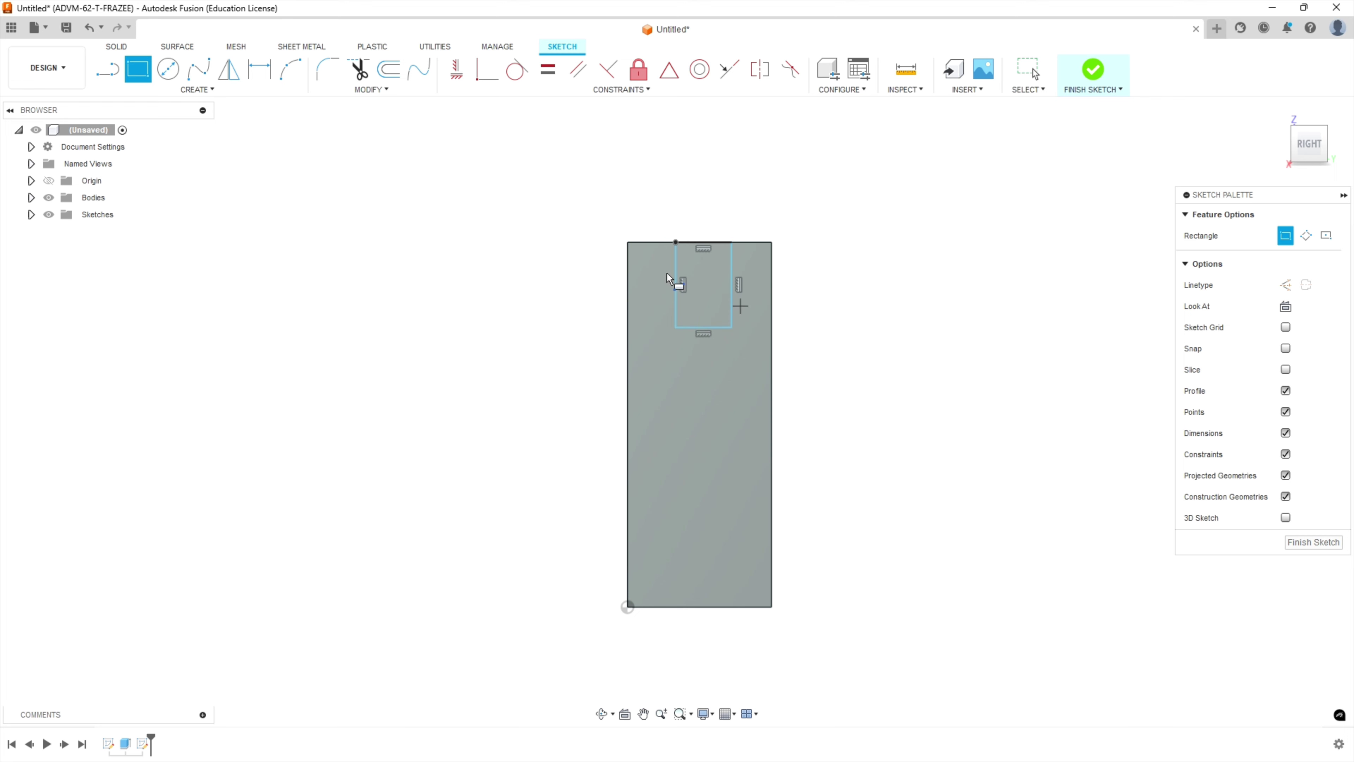
# - Dimension the slot 0.250 from the block's outer edge and 0.250 wide
pyautogui.click(260, 71)
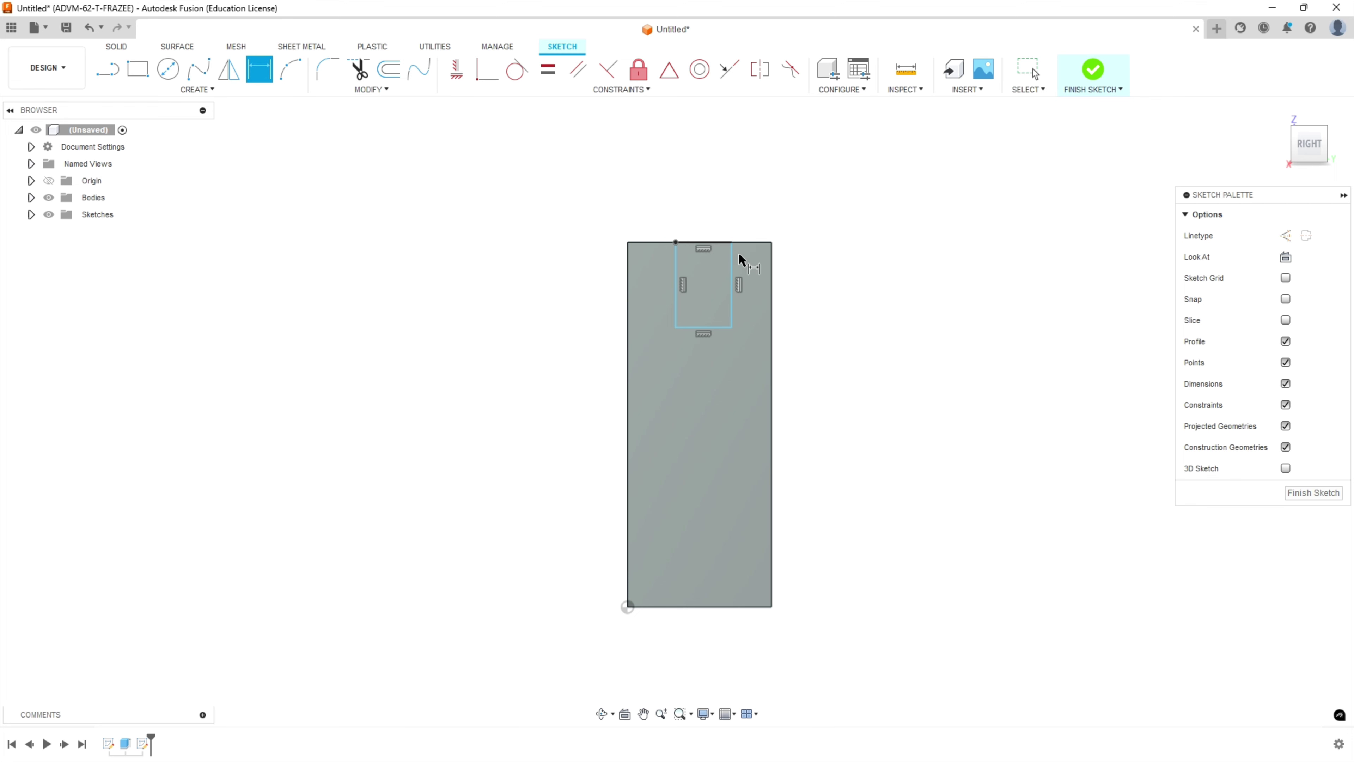
pyautogui.click(732, 259)
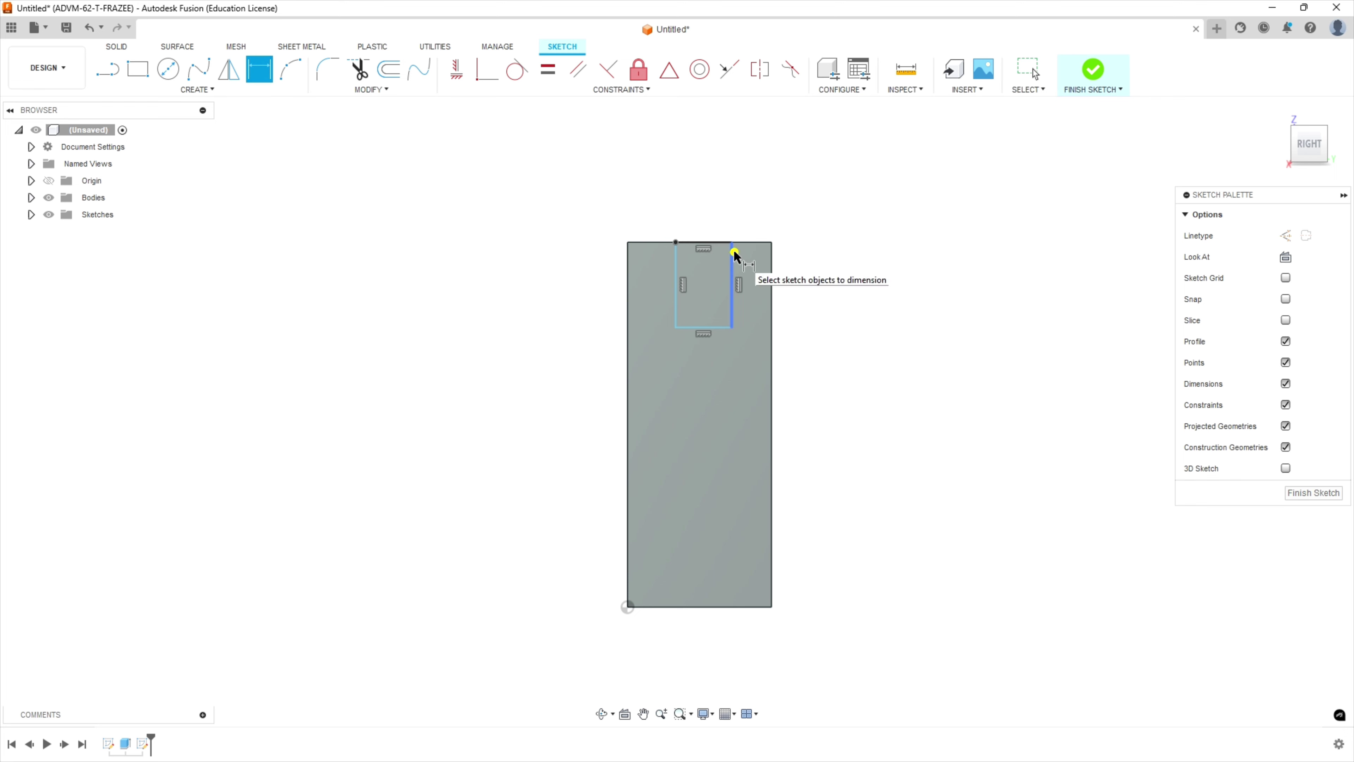
pyautogui.click(773, 258)
pyautogui.click(815, 162)
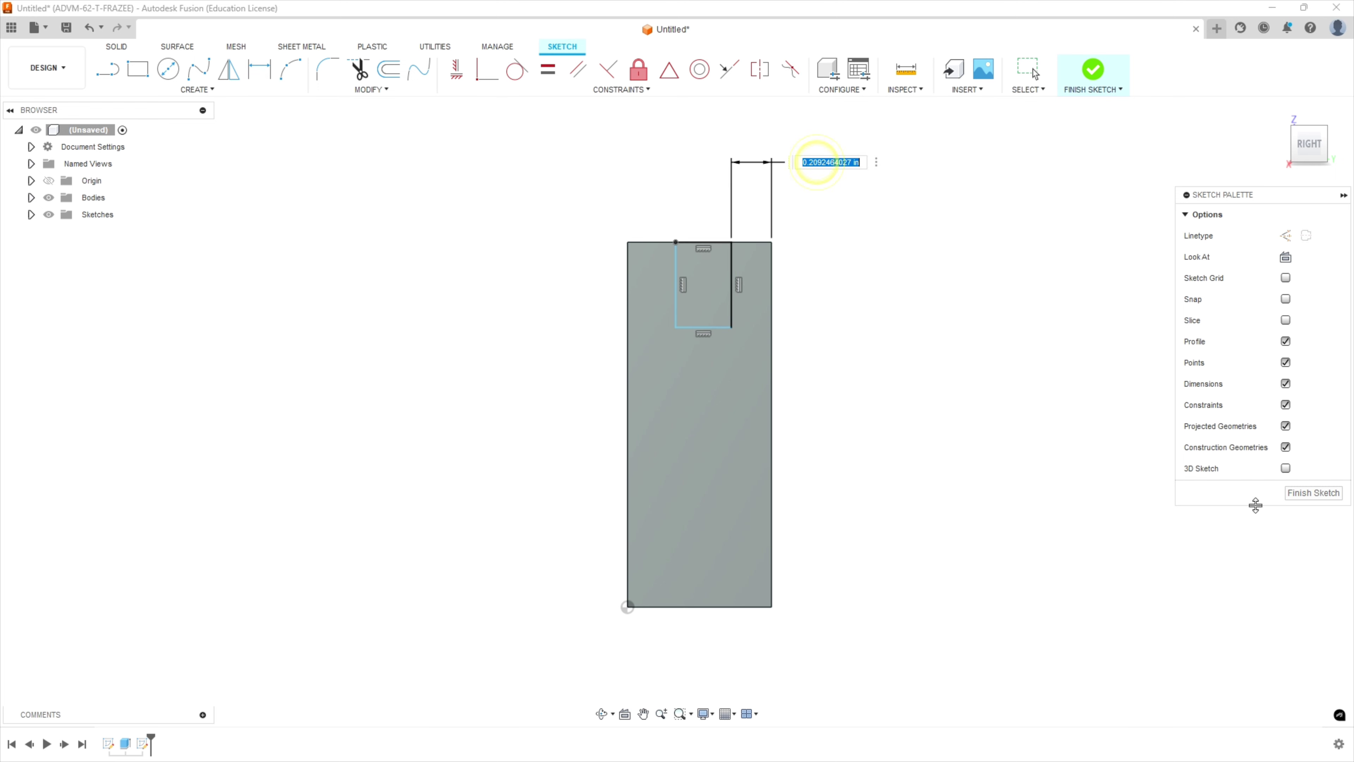
pyautogui.press('BackSpace')
pyautogui.press('Return')
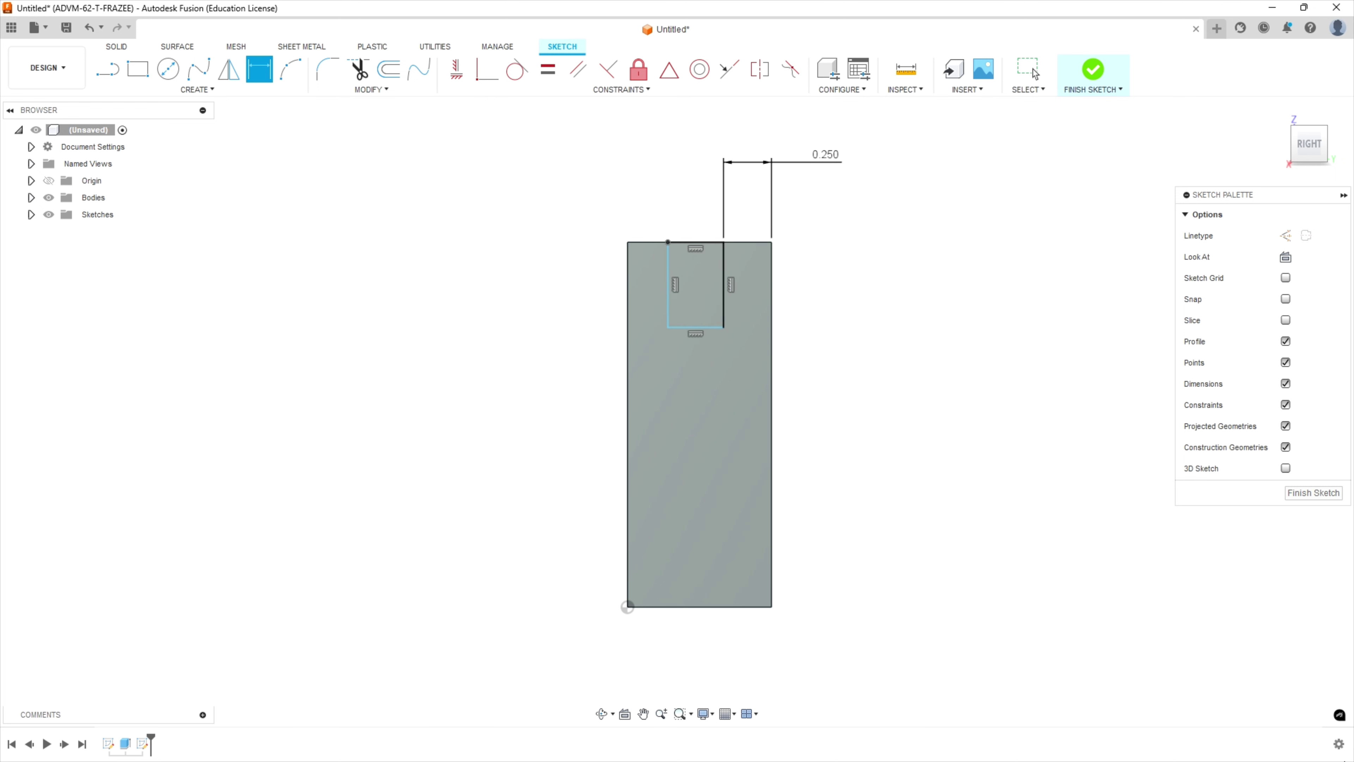
pyautogui.click(693, 243)
pyautogui.click(694, 177)
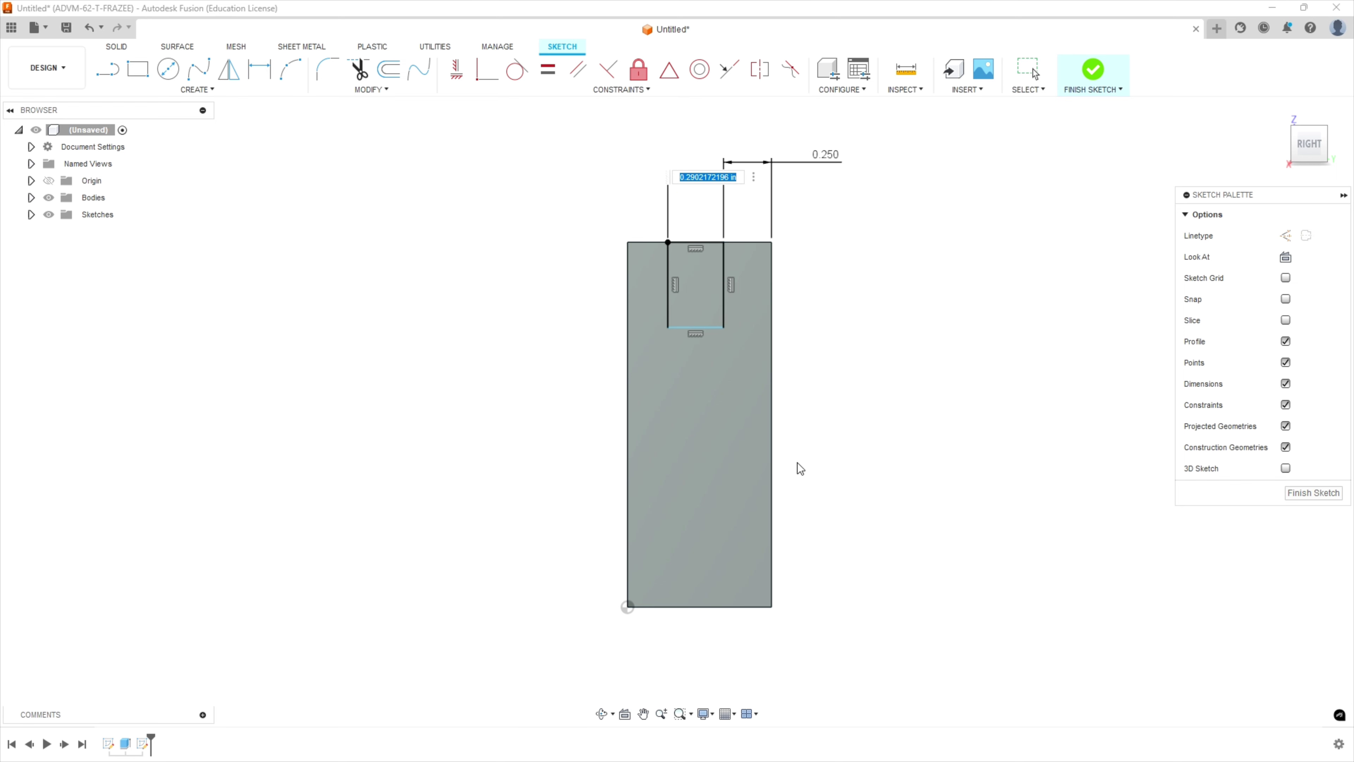
pyautogui.write('.25')
pyautogui.press('Return')
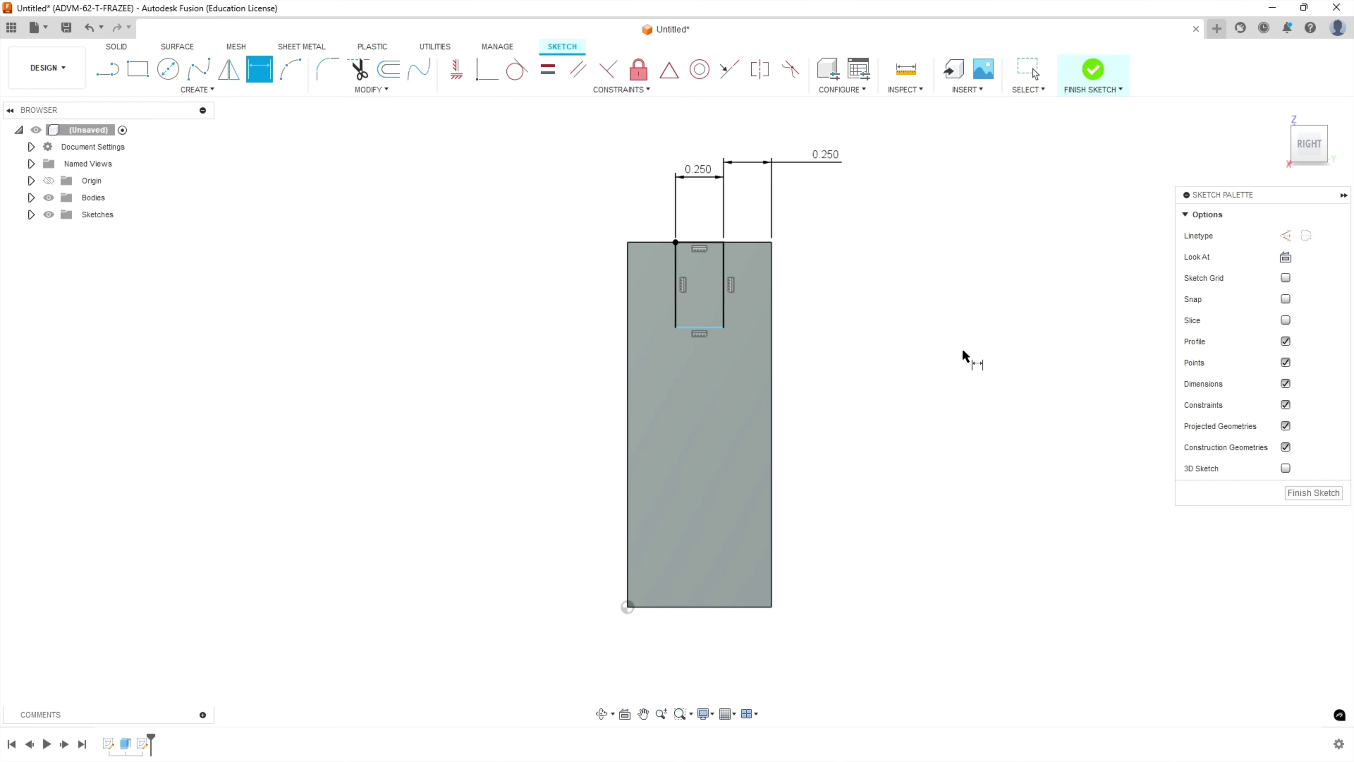
# - Set the slot depth to 0.375 and finish the sketch
pyautogui.click(761, 242)
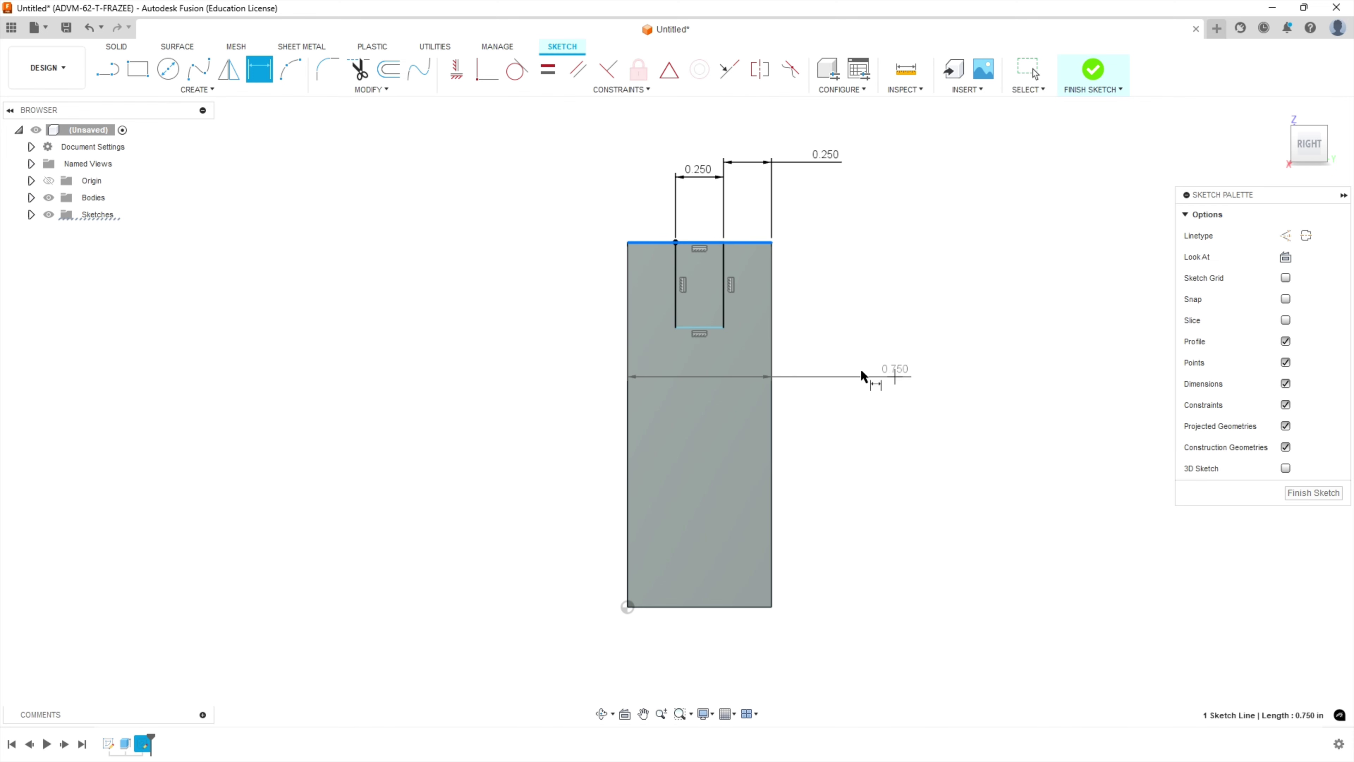
pyautogui.click(696, 326)
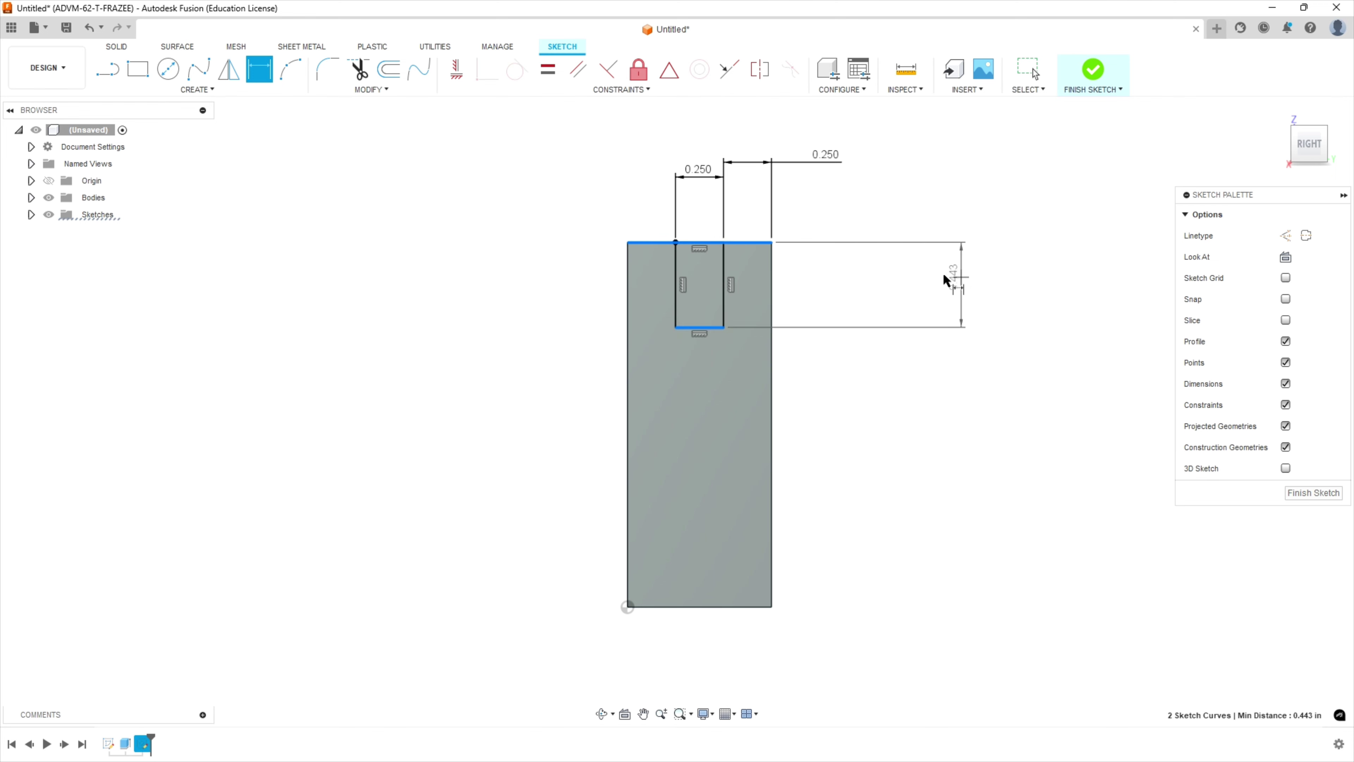
pyautogui.click(825, 291)
pyautogui.write('.3')
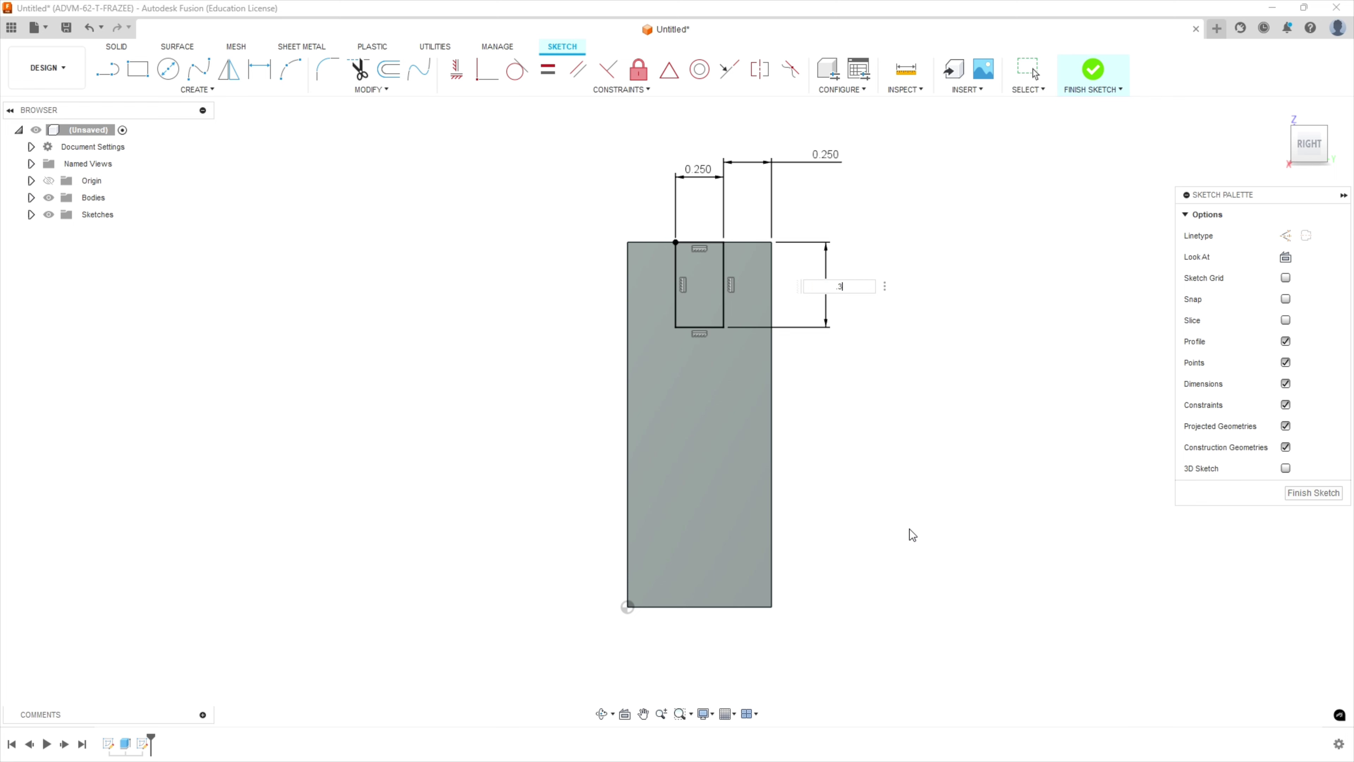
pyautogui.write('75')
pyautogui.press('Return')
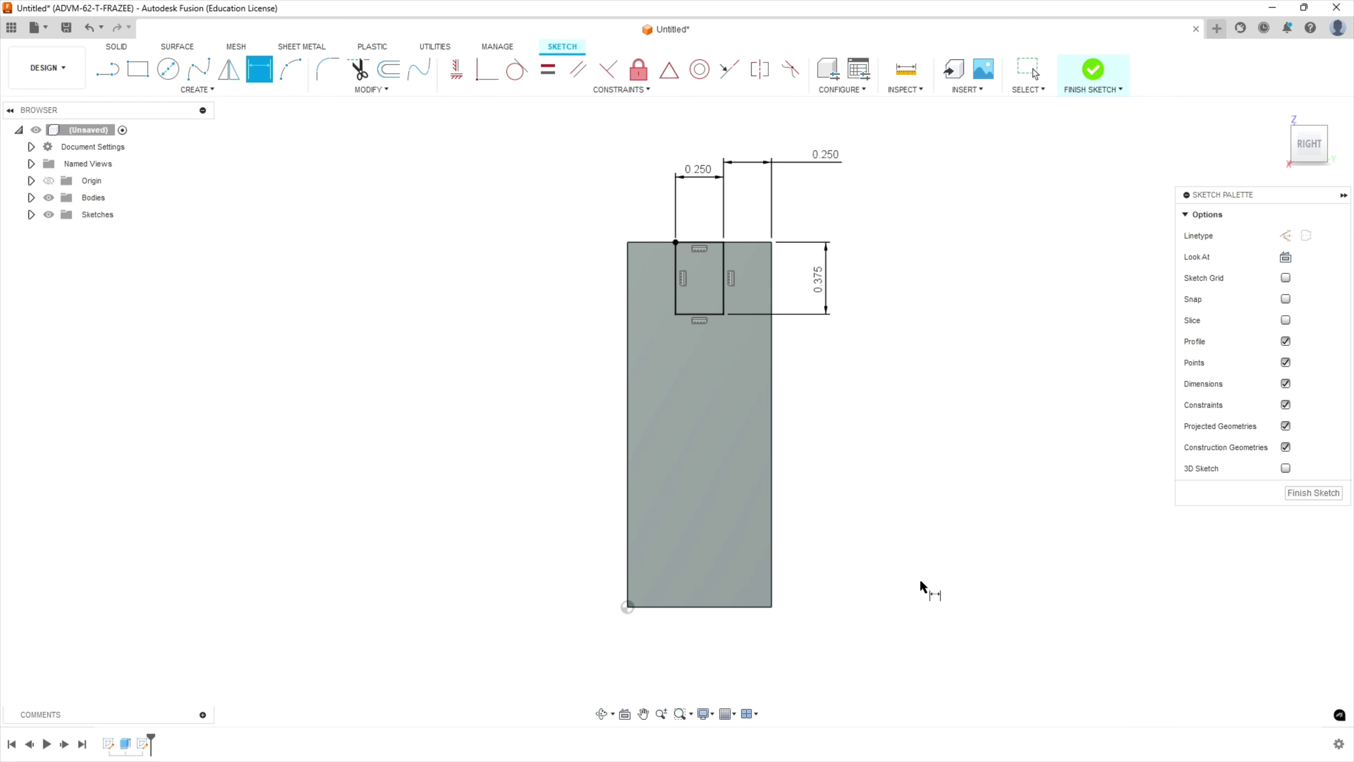
pyautogui.click(1313, 492)
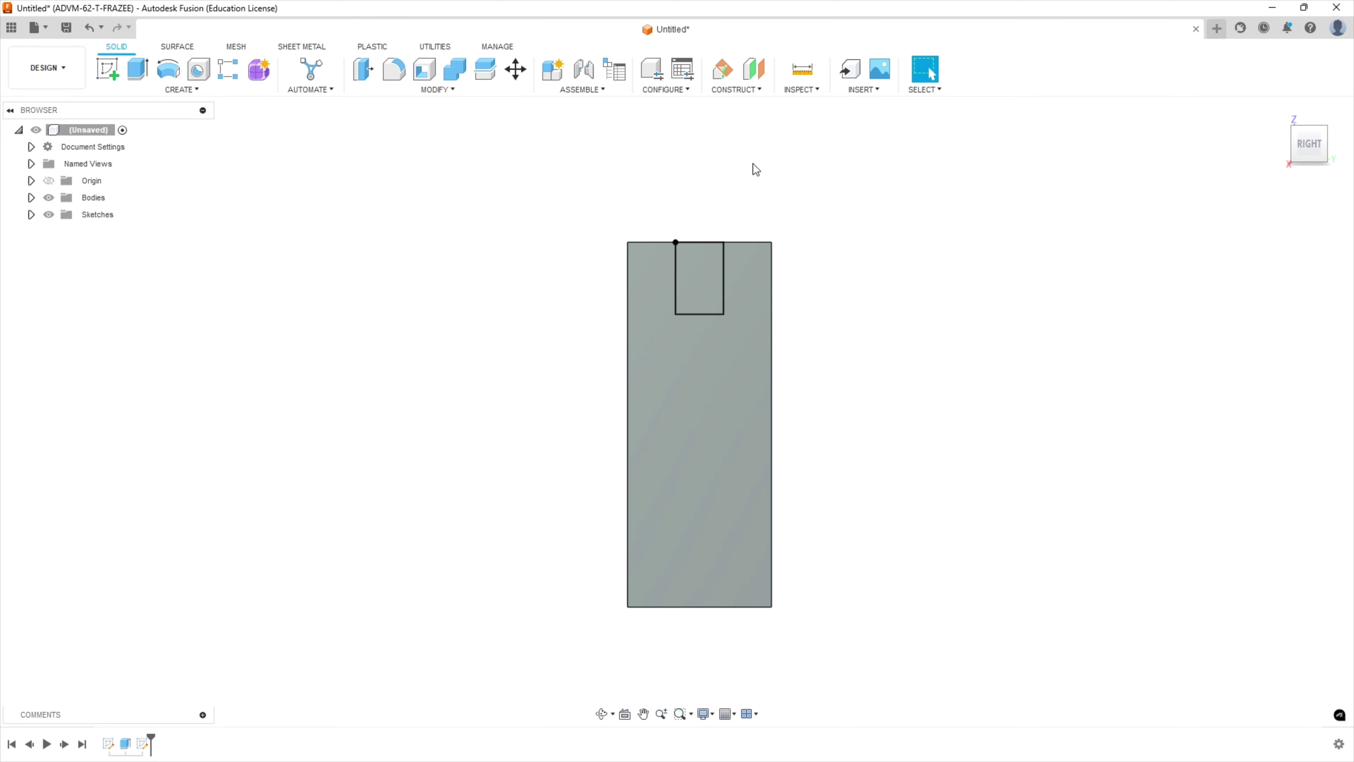
# - Cut the slot rectangle with a flipped Through All extrusion along the whole block
pyautogui.click(1278, 114)
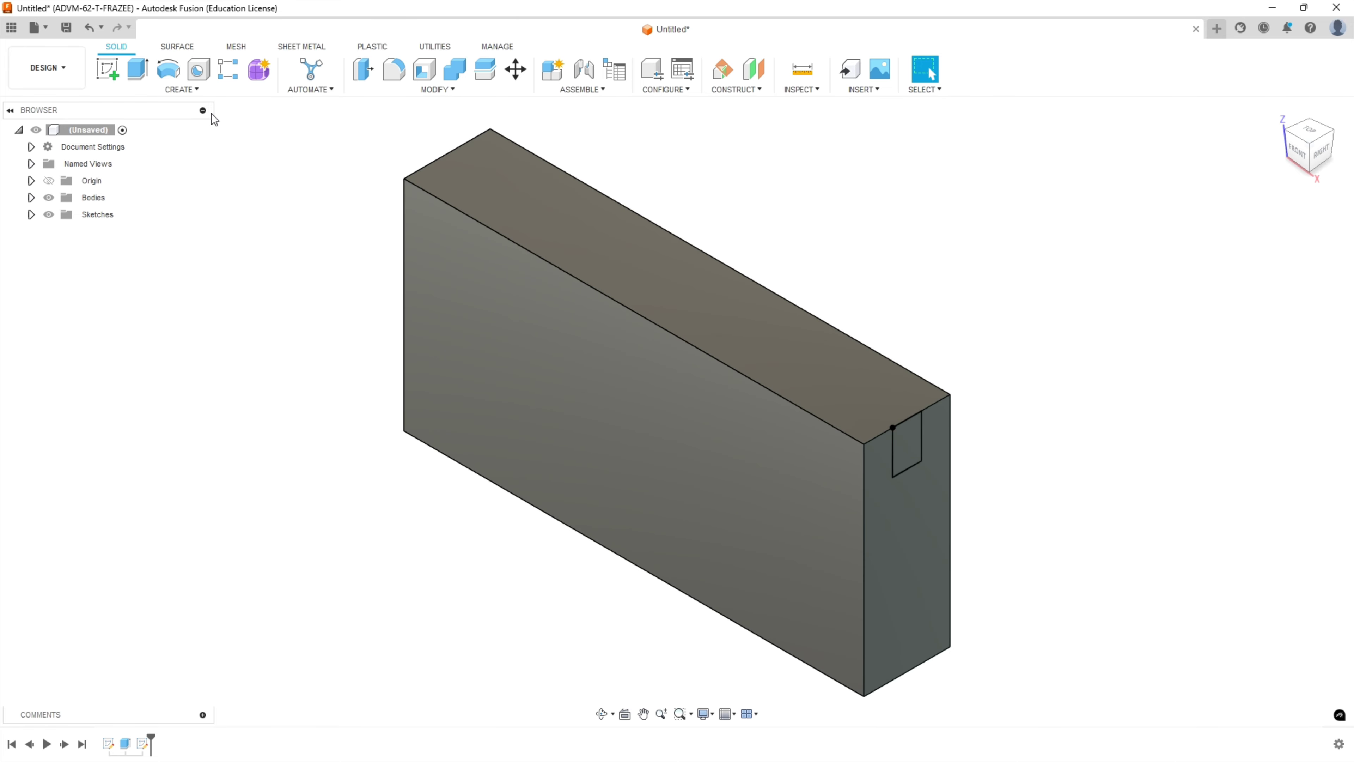
pyautogui.click(31, 214)
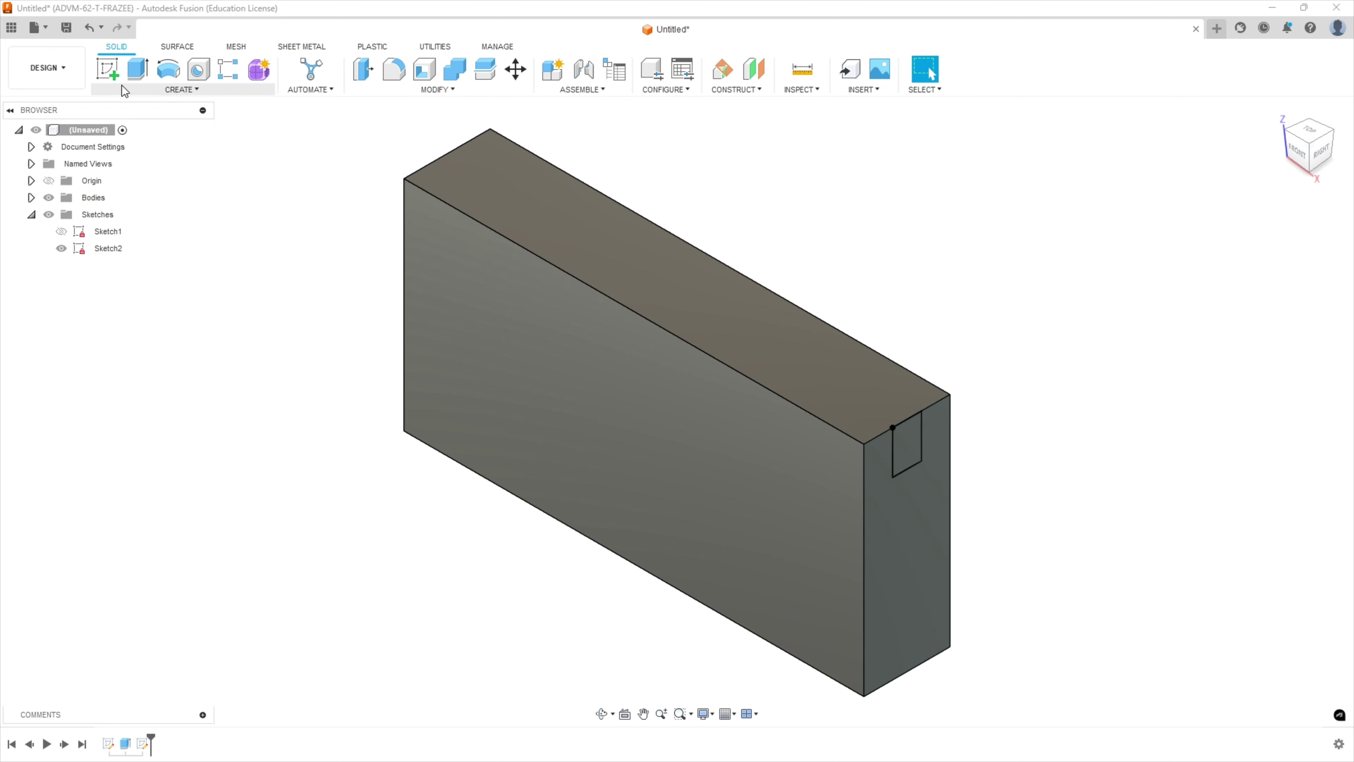
pyautogui.click(138, 69)
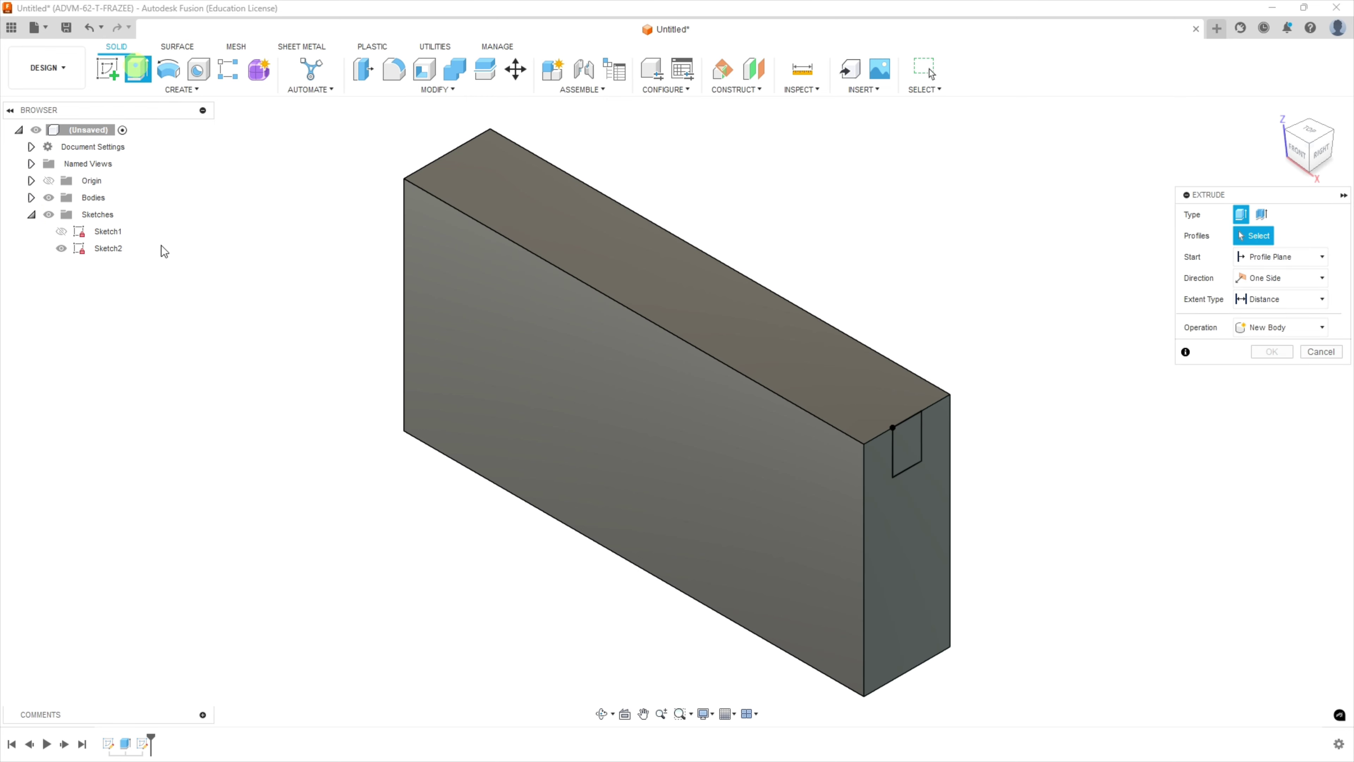
pyautogui.click(904, 456)
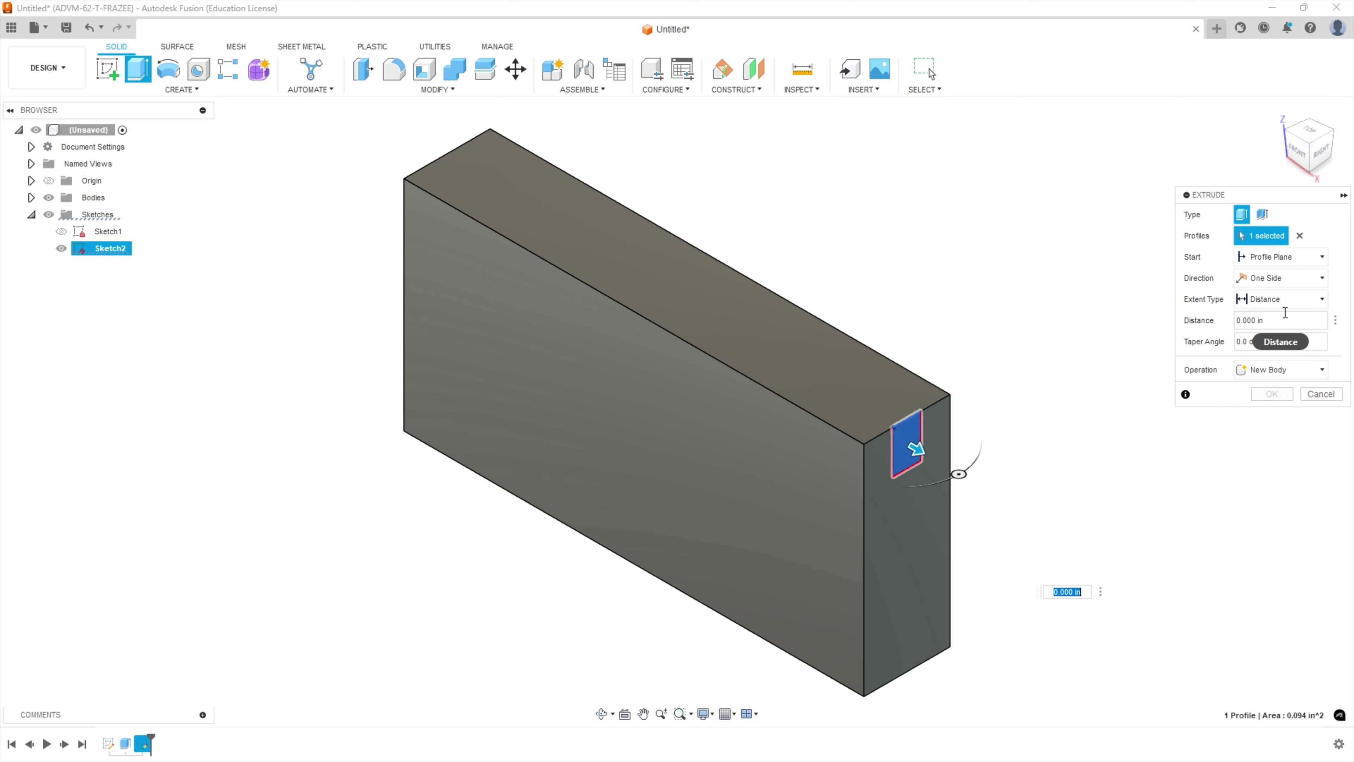
pyautogui.click(1319, 300)
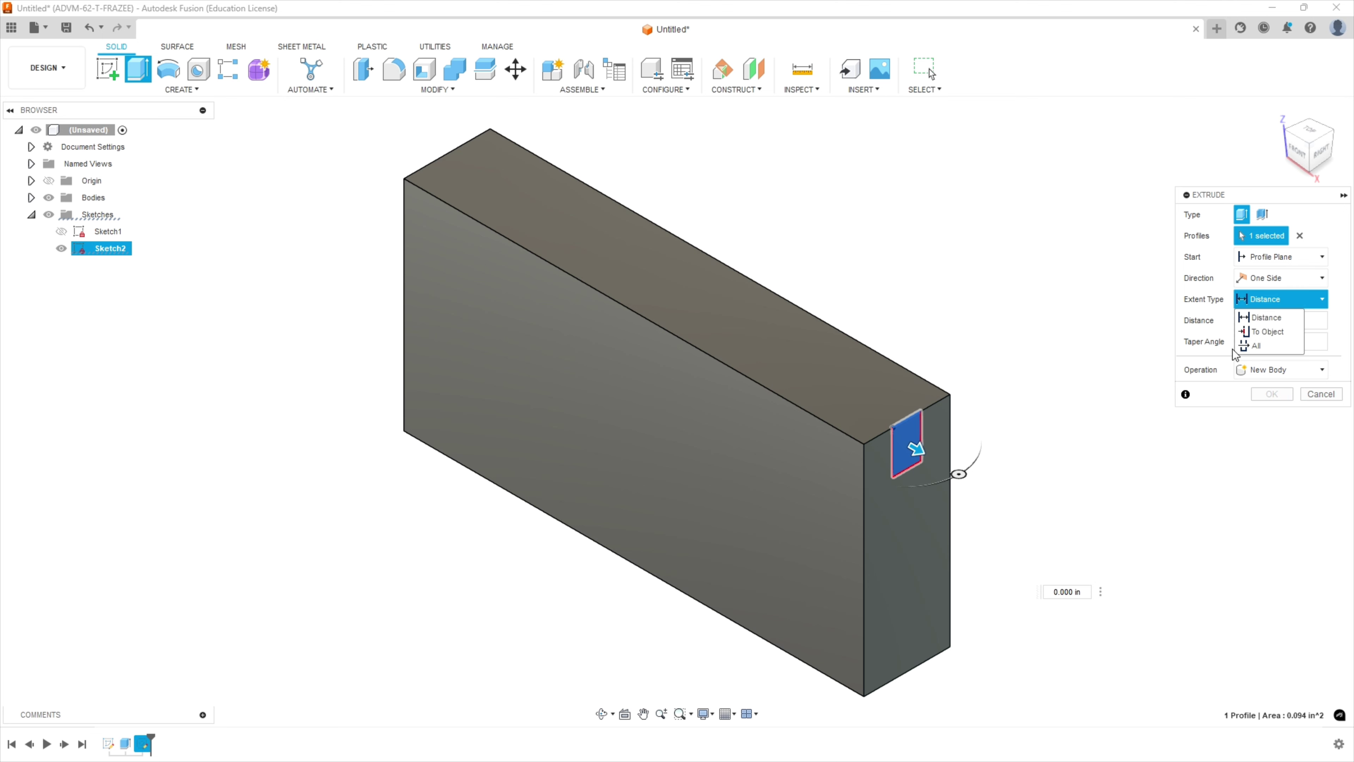
pyautogui.click(1256, 345)
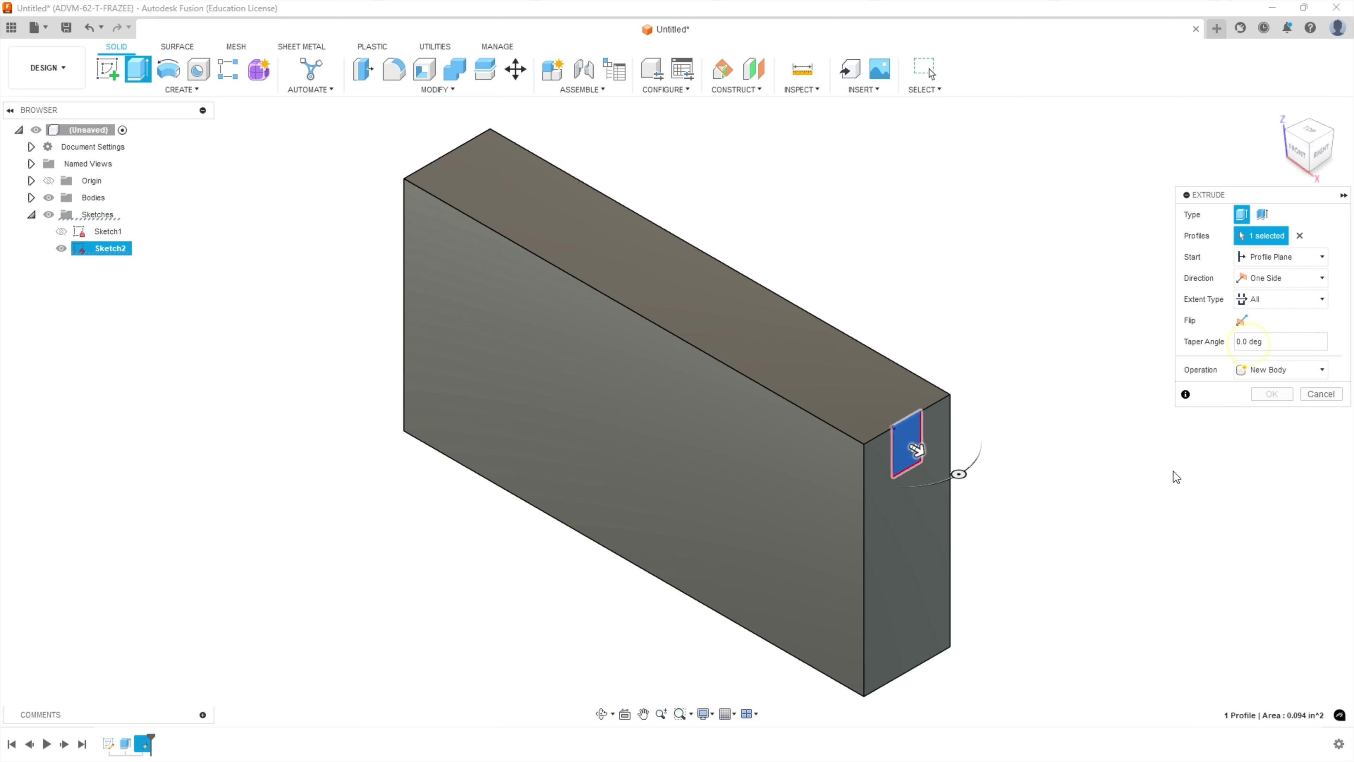
pyautogui.click(1241, 320)
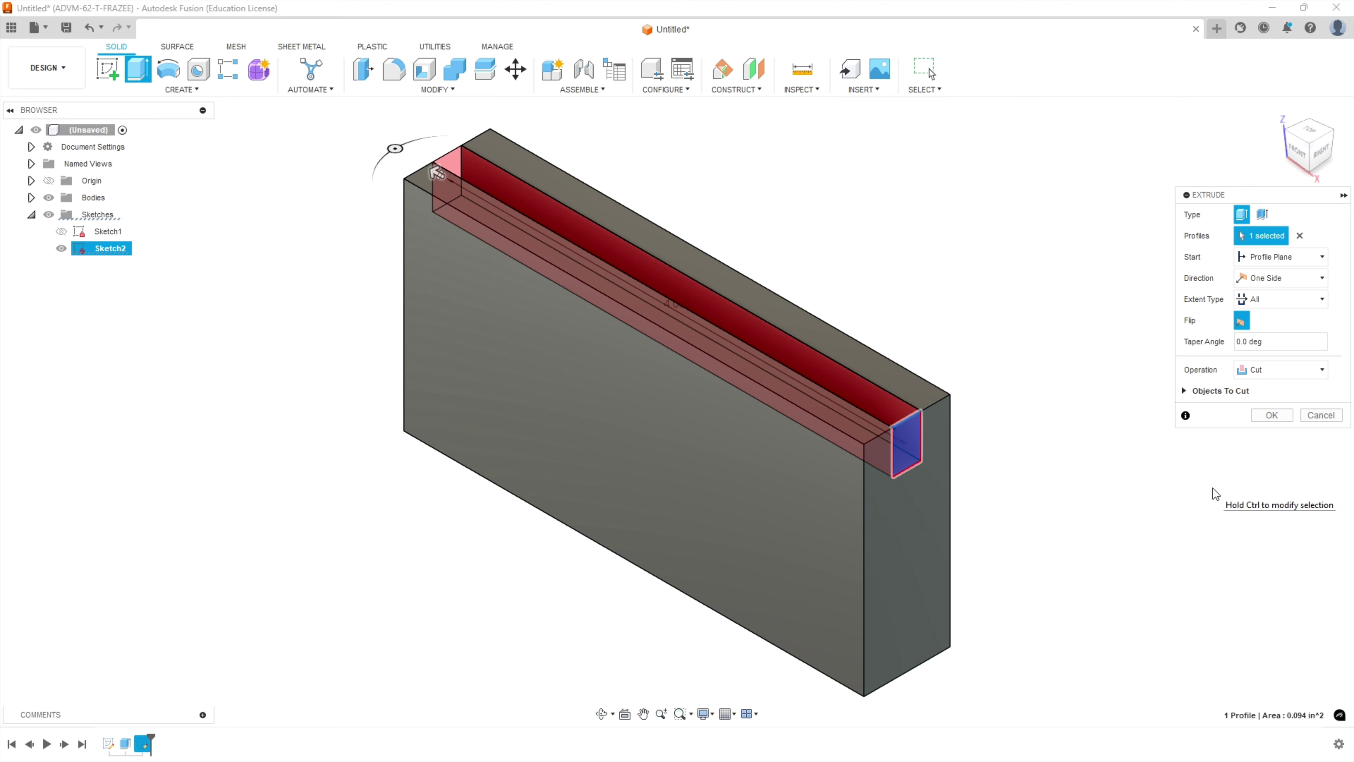
pyautogui.click(1270, 416)
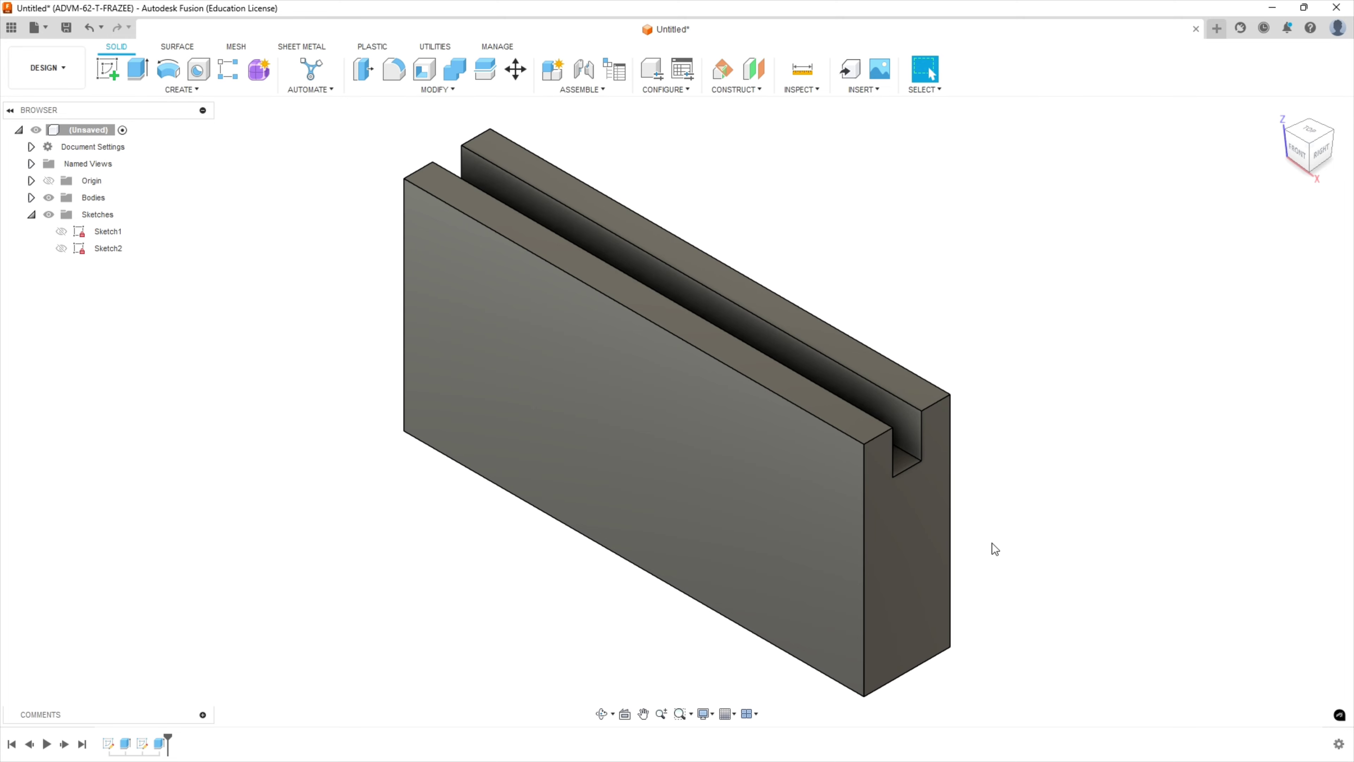
# - Check the slot dimensions on the 99999-101 REV 02 drawing, then return to Fusion
pyautogui.hotkey('alt', 'Tab')
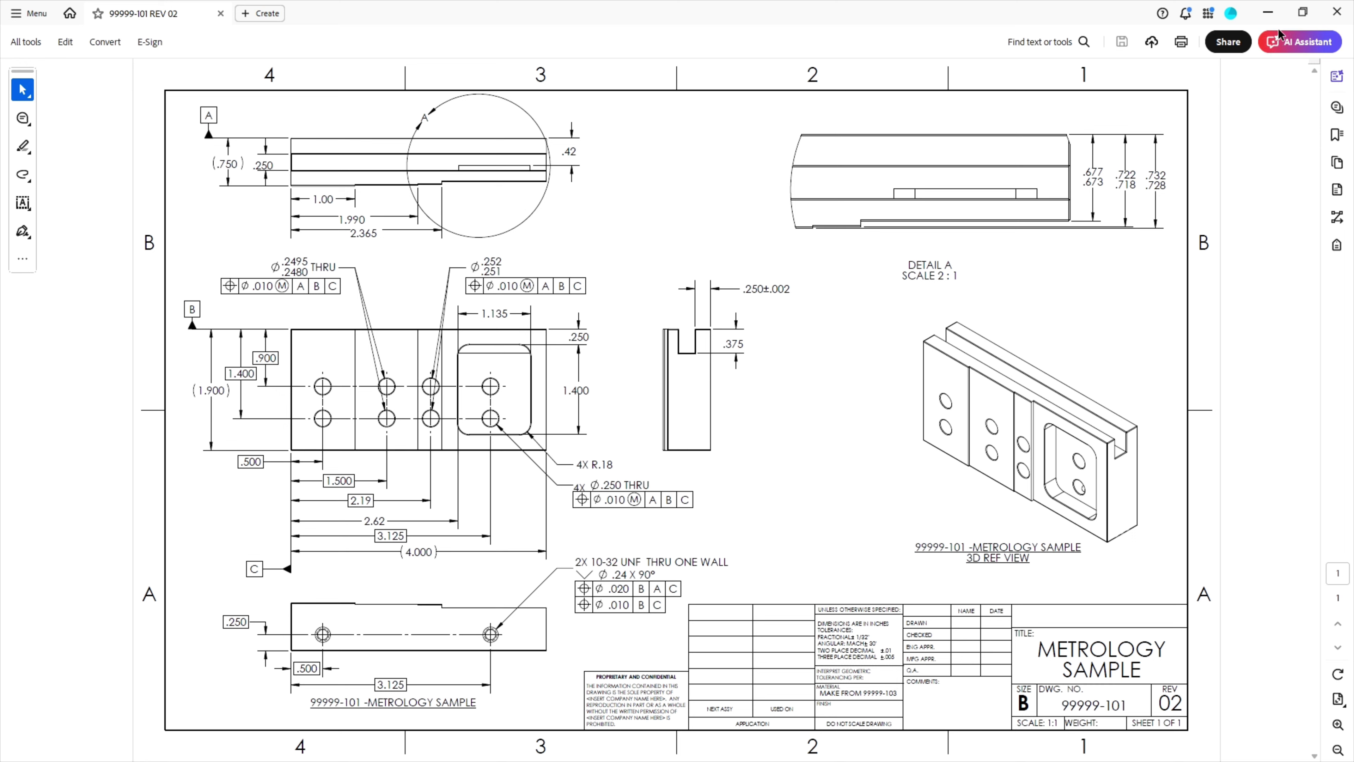
pyautogui.click(1270, 13)
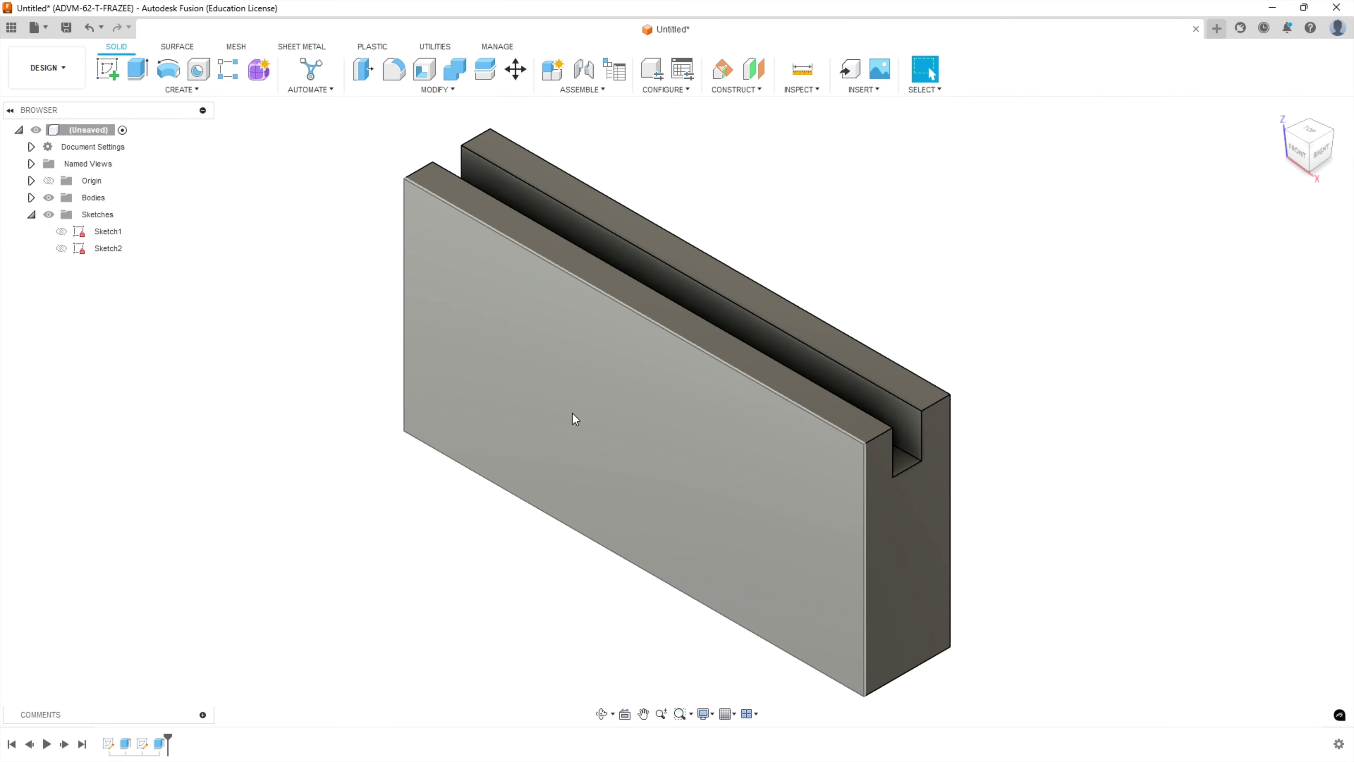
# - Sketch two horizontally aligned hole-centre points on the block's solid front face
pyautogui.moveTo(565, 448)
pyautogui.keyDown('shift'); pyautogui.mouseDown(button='middle')
pyautogui.moveTo(605, 424)
pyautogui.moveTo(605, 403)
pyautogui.moveTo(580, 362)
pyautogui.moveTo(568, 263)
pyautogui.moveTo(538, 266)
pyautogui.moveTo(539, 290)
pyautogui.mouseUp(button='middle'); pyautogui.keyUp('shift')
pyautogui.click(108, 69)
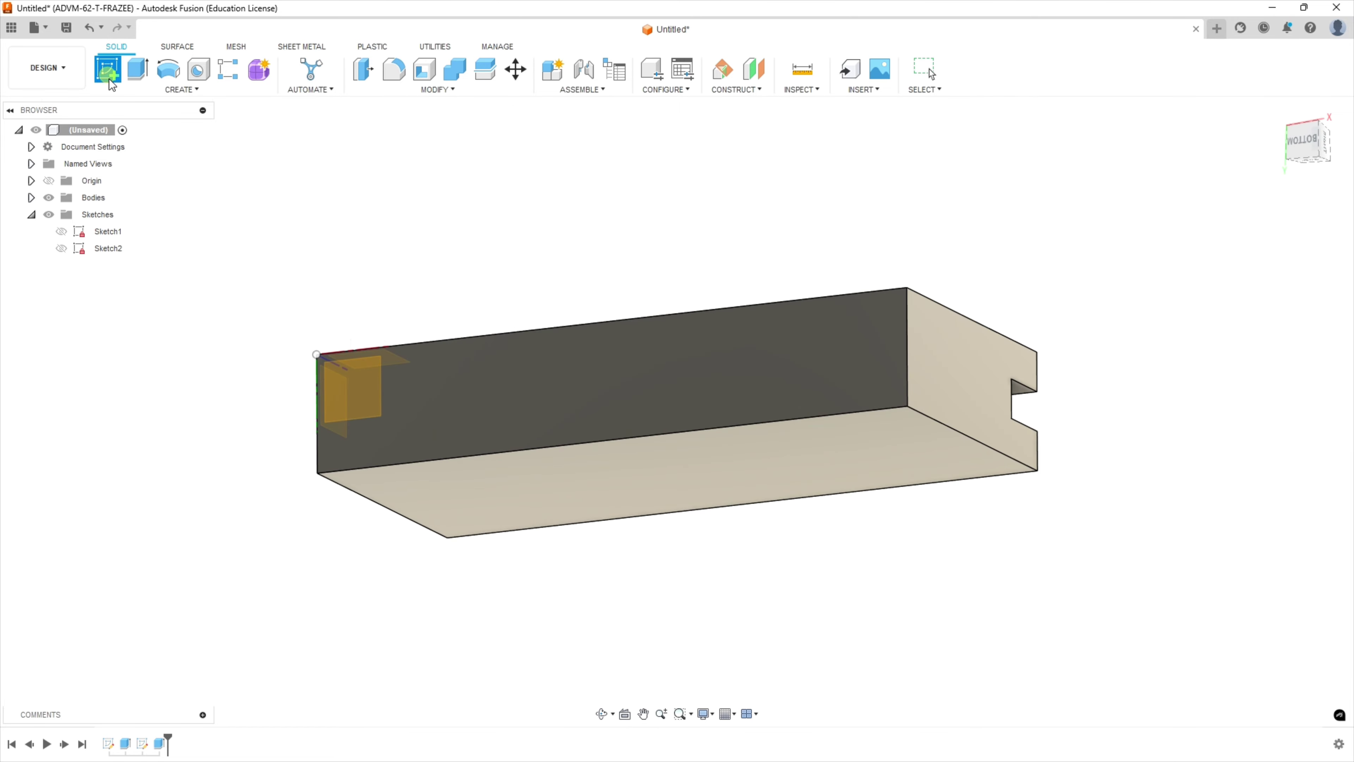
pyautogui.click(527, 423)
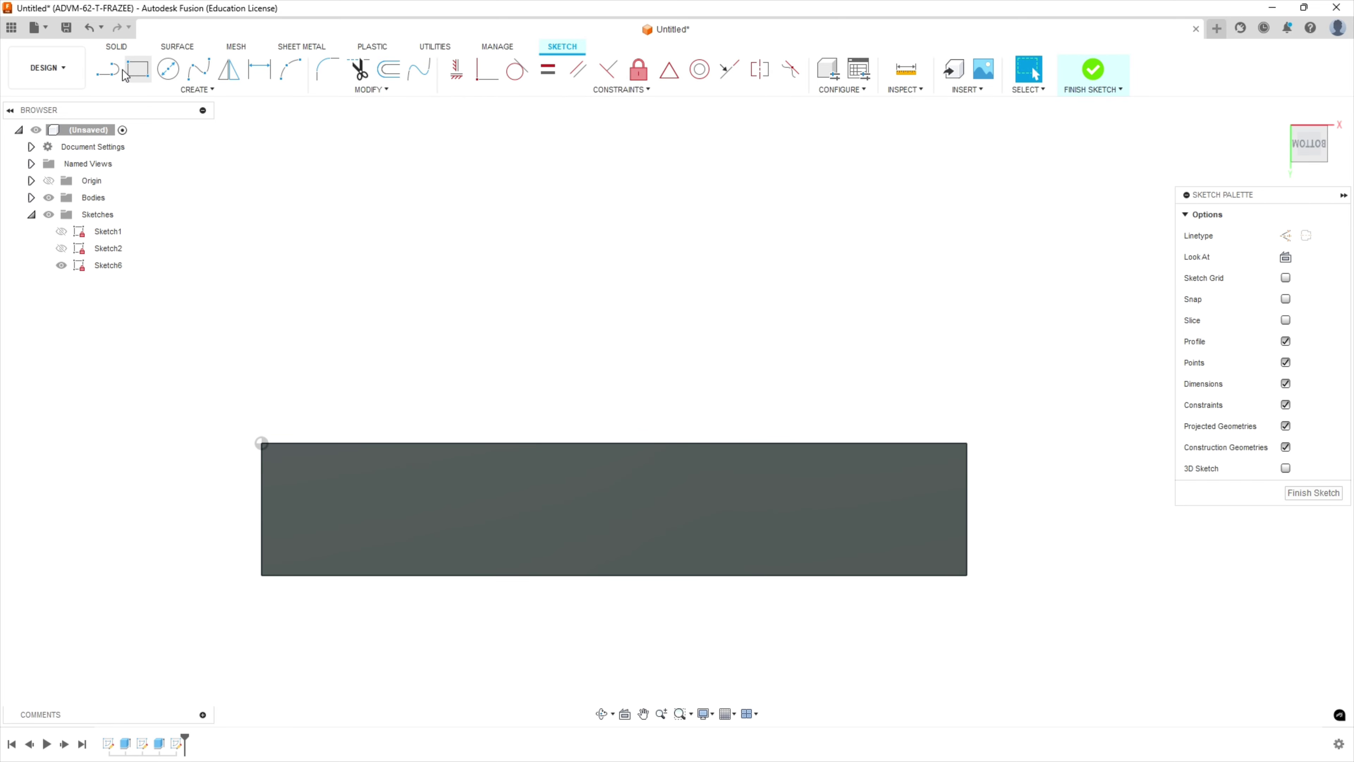
pyautogui.click(213, 89)
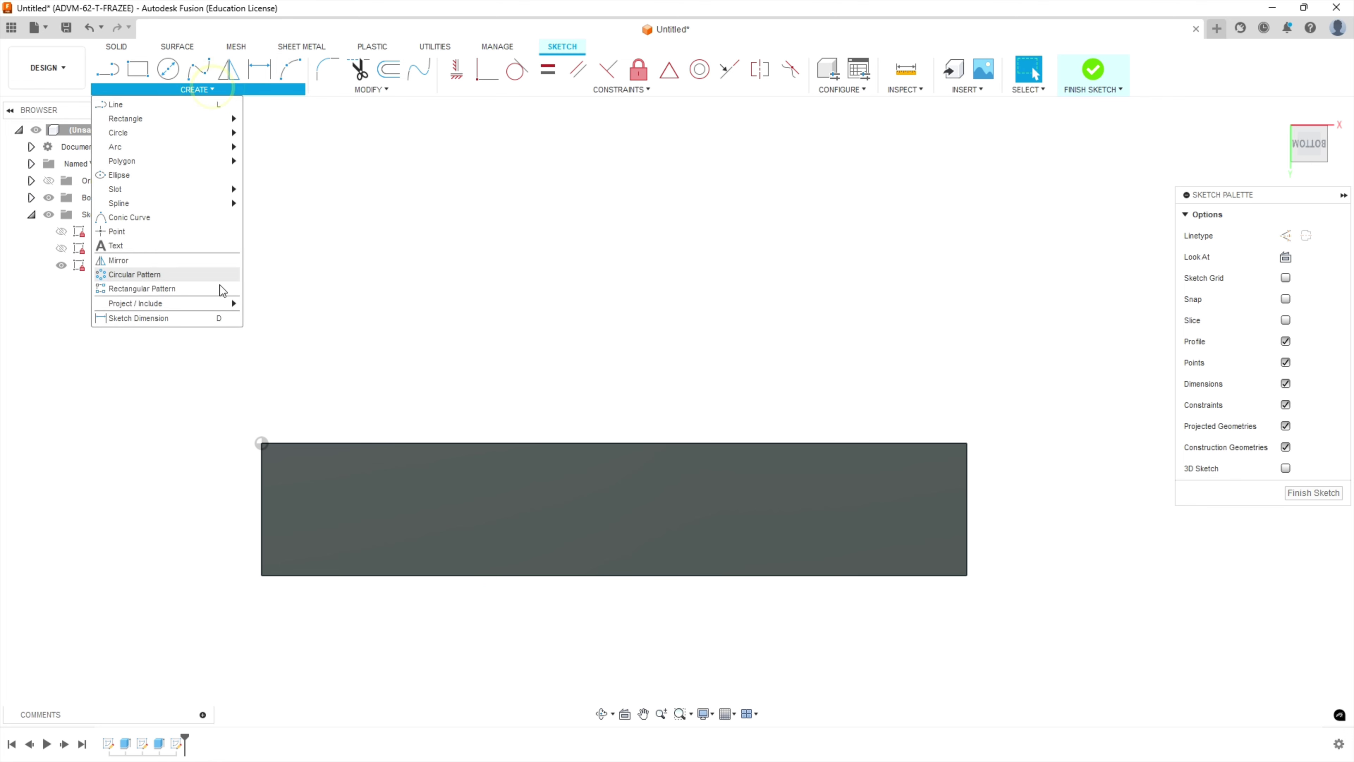
pyautogui.click(133, 231)
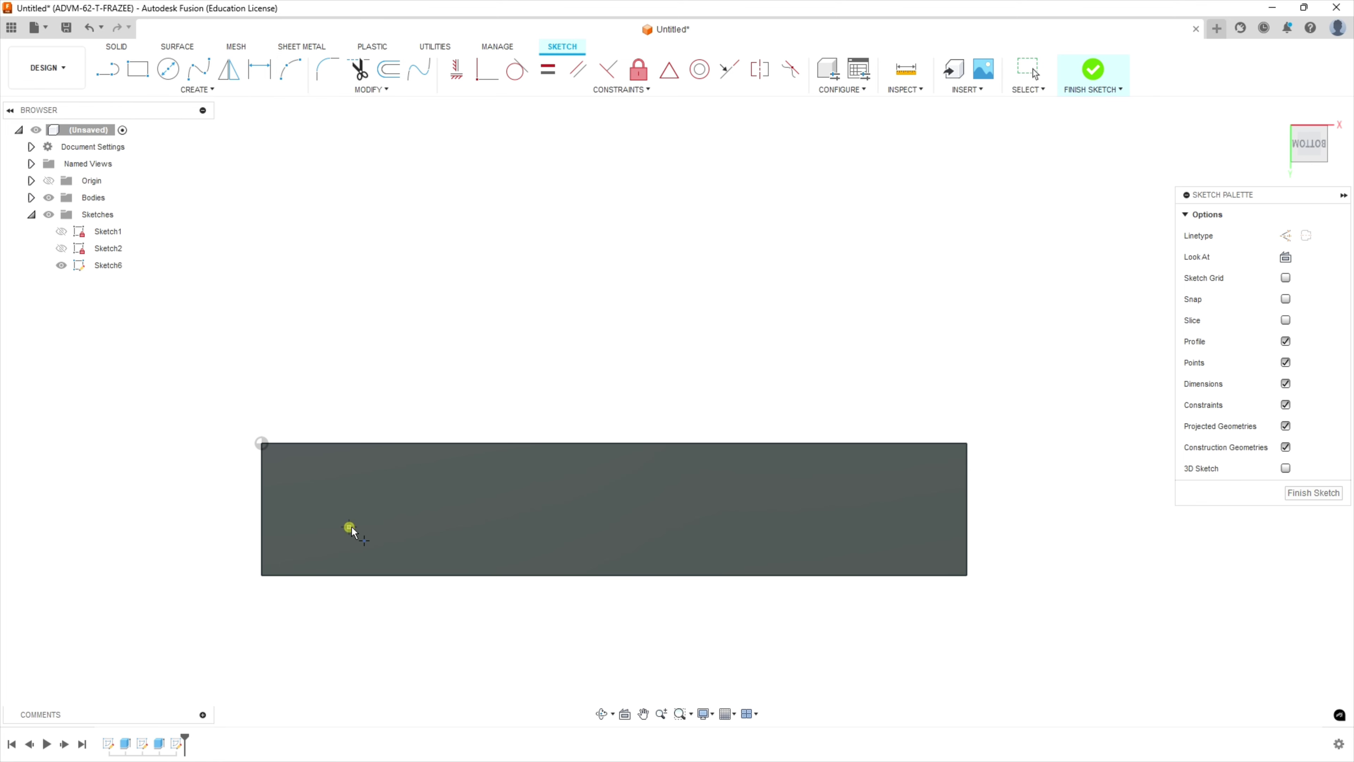
pyautogui.click(349, 526)
pyautogui.click(775, 526)
pyautogui.click(456, 69)
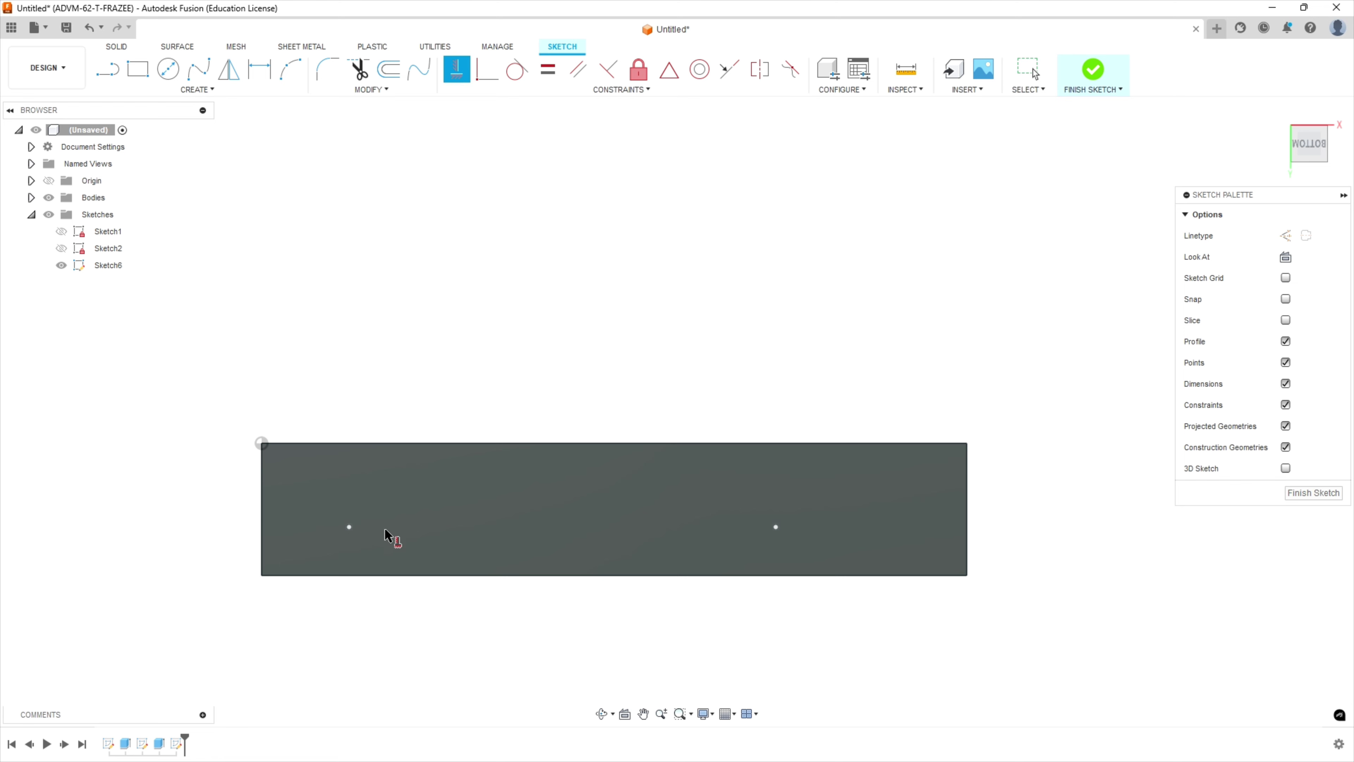
pyautogui.click(349, 527)
pyautogui.click(776, 527)
# - Dimension the hole points 0.250 above the block's bottom edge
pyautogui.click(259, 80)
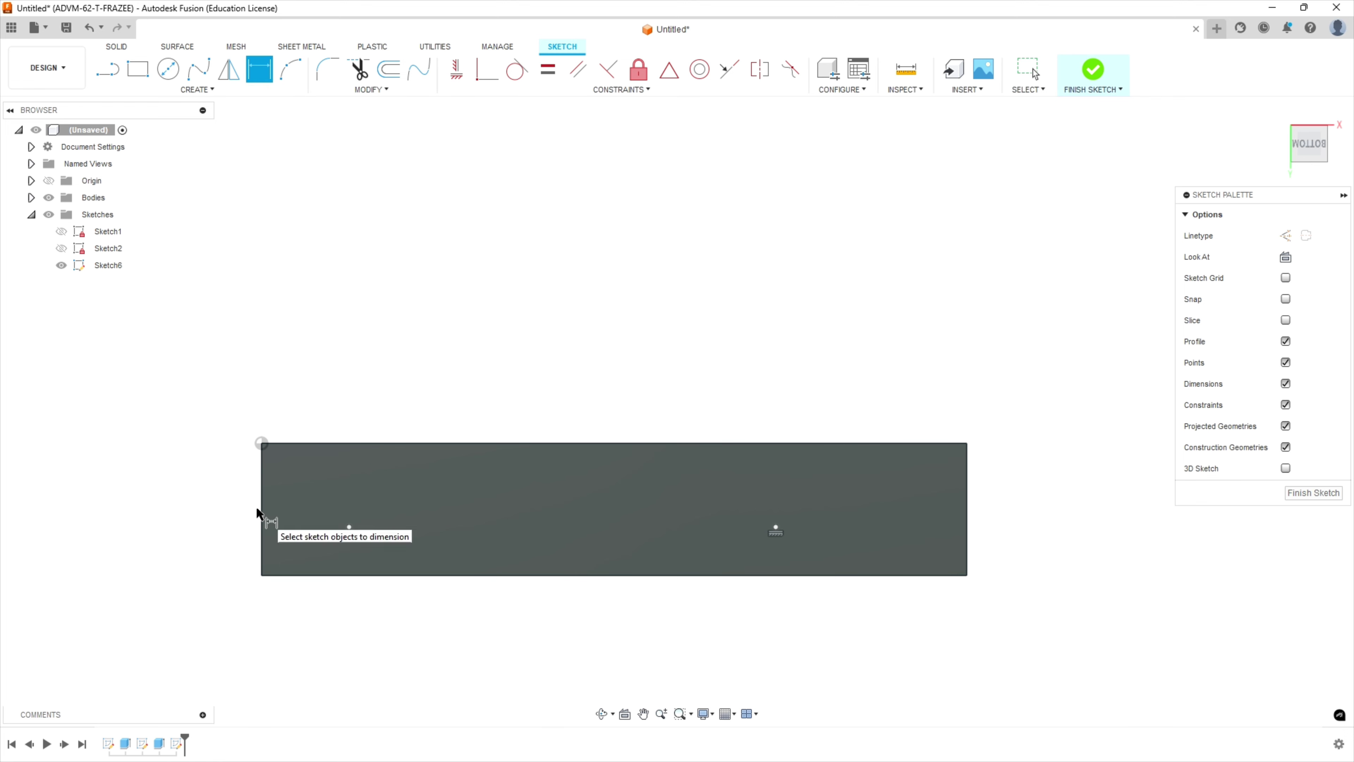
pyautogui.click(316, 574)
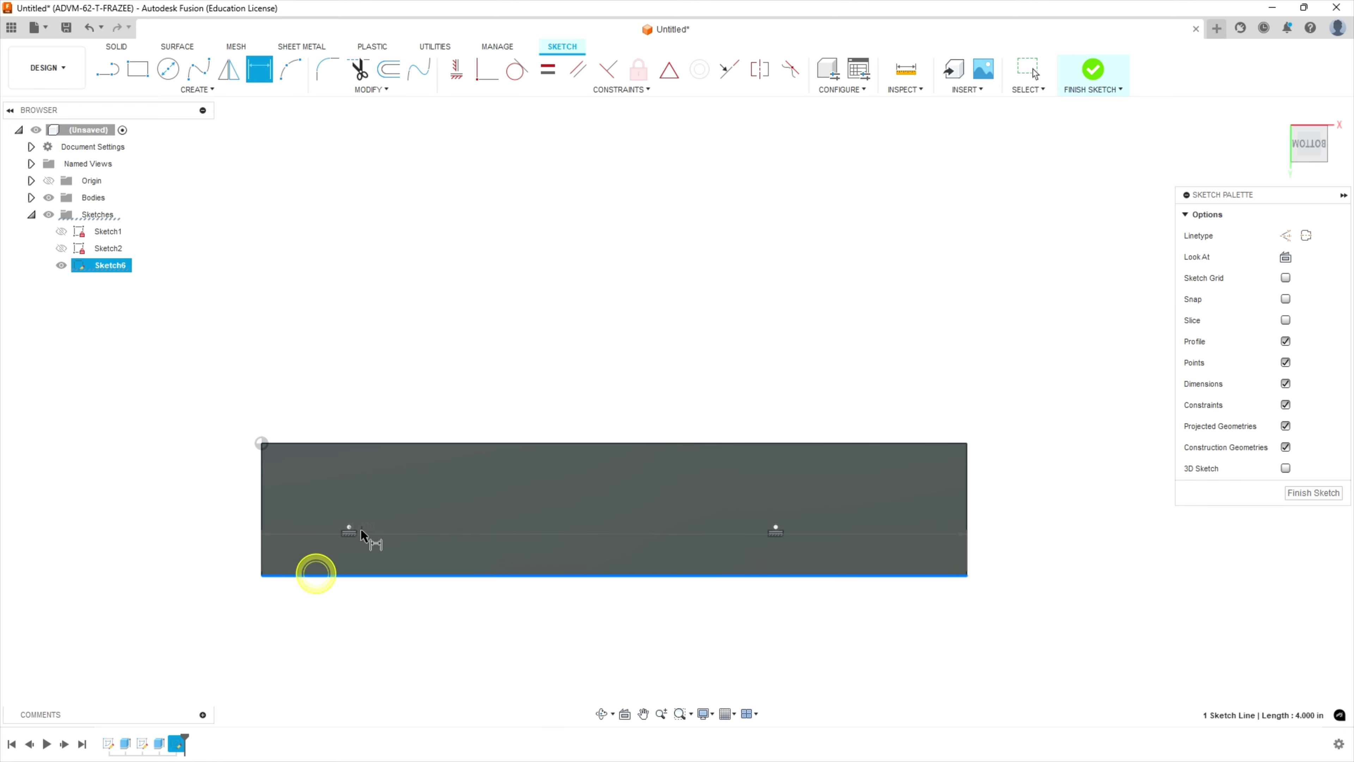
pyautogui.click(349, 527)
pyautogui.click(145, 555)
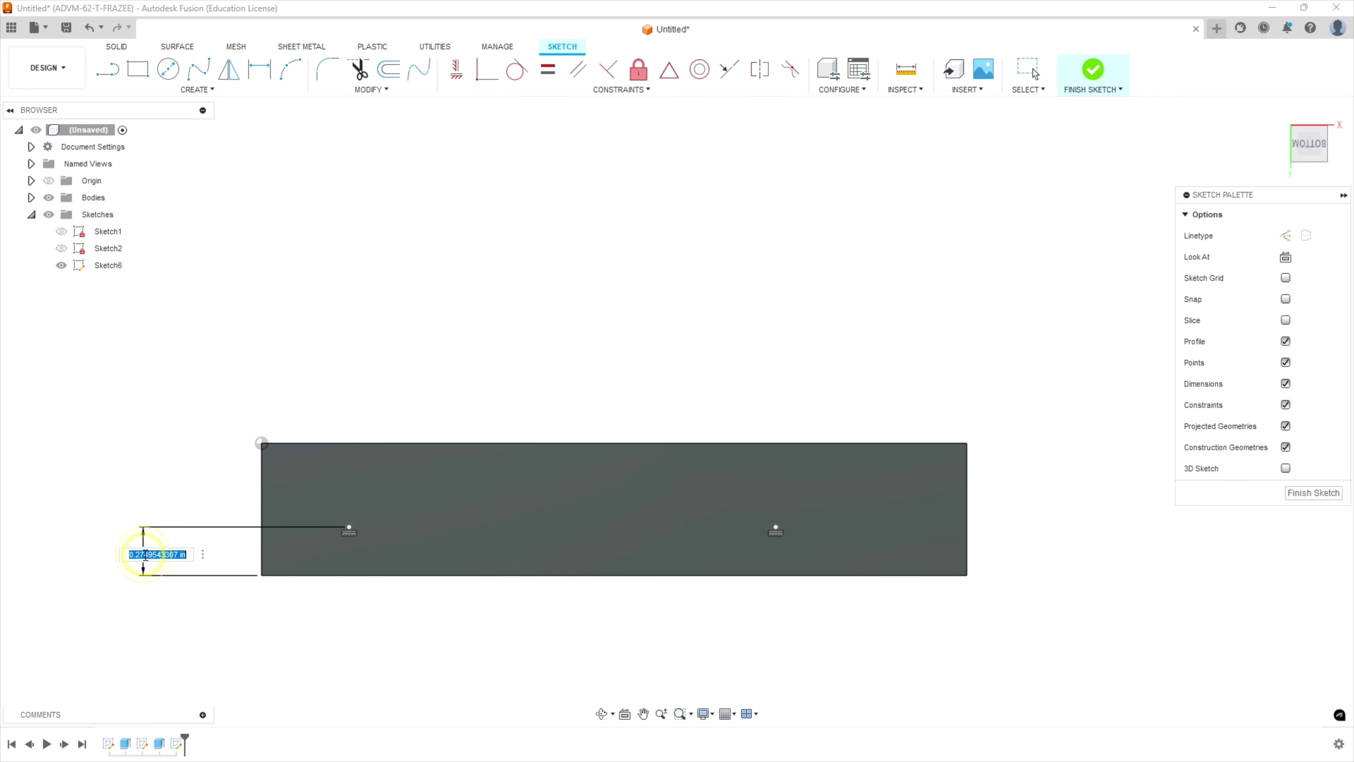
pyautogui.press('BackSpace')
pyautogui.press('Return')
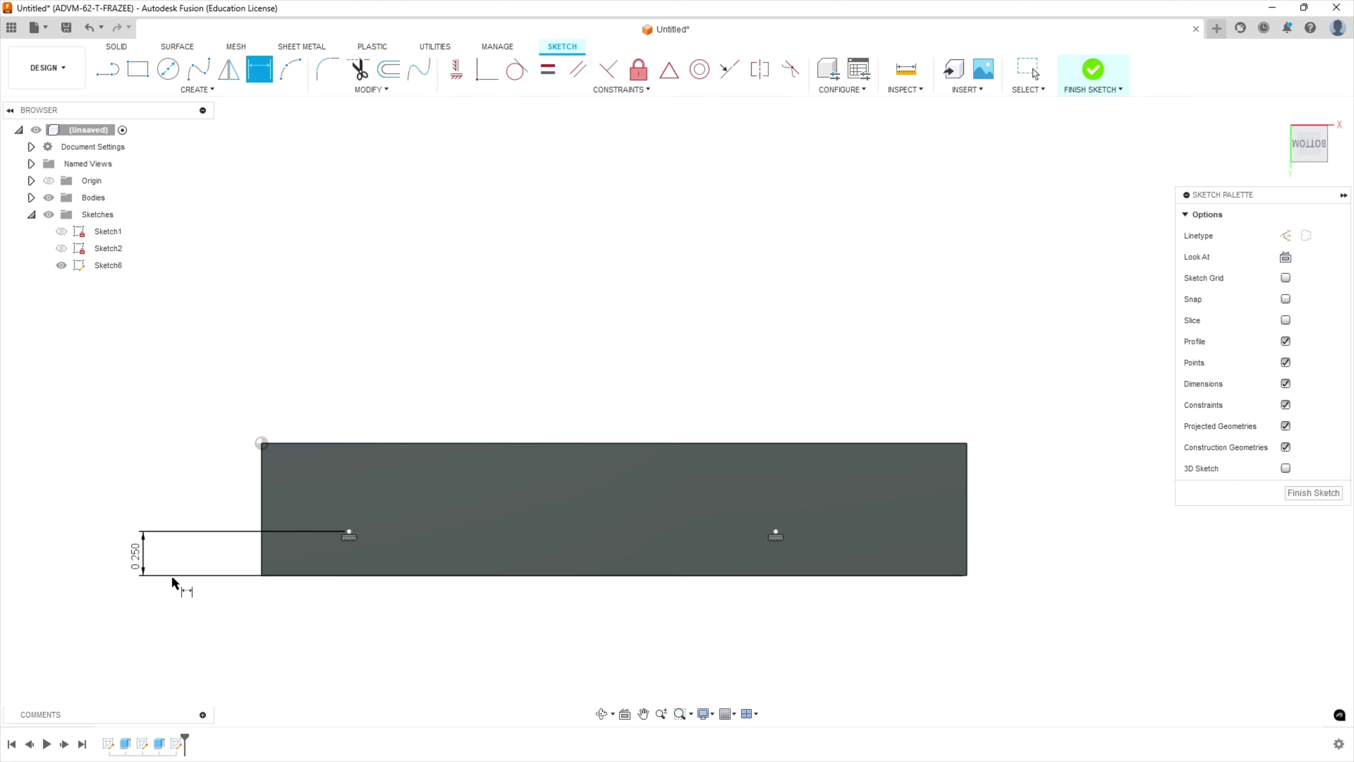
# - Locate the two points 0.500 and 3.125 from the block's left edge
pyautogui.click(261, 513)
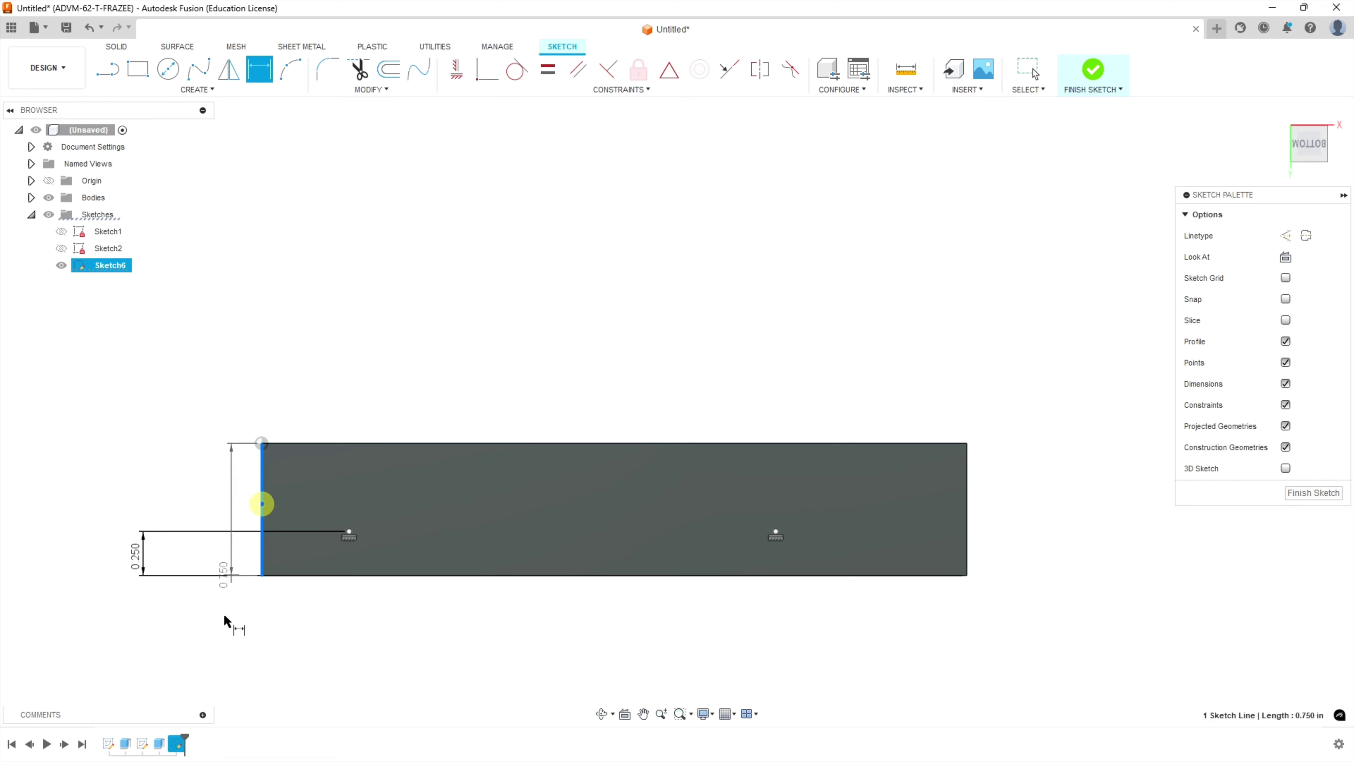
pyautogui.click(349, 532)
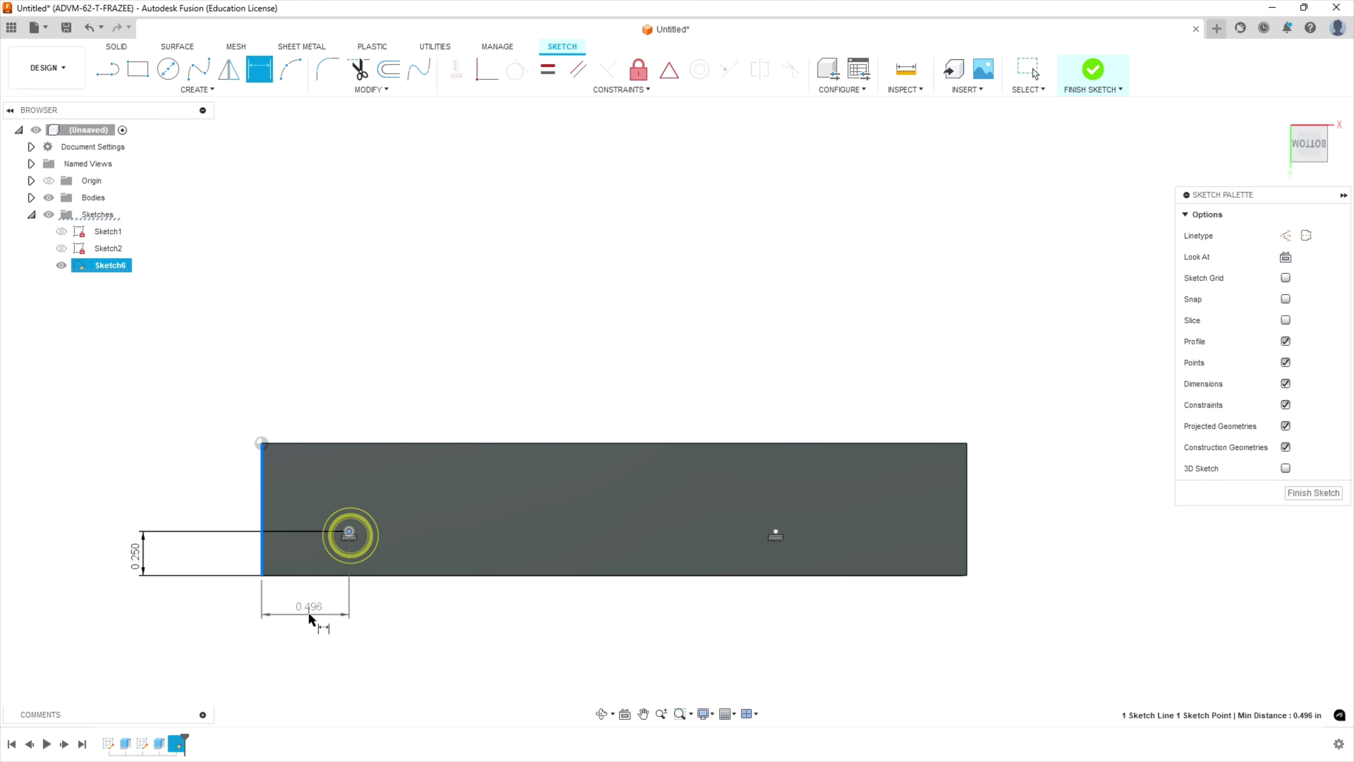
pyautogui.click(310, 629)
pyautogui.write('.5')
pyautogui.press('Return')
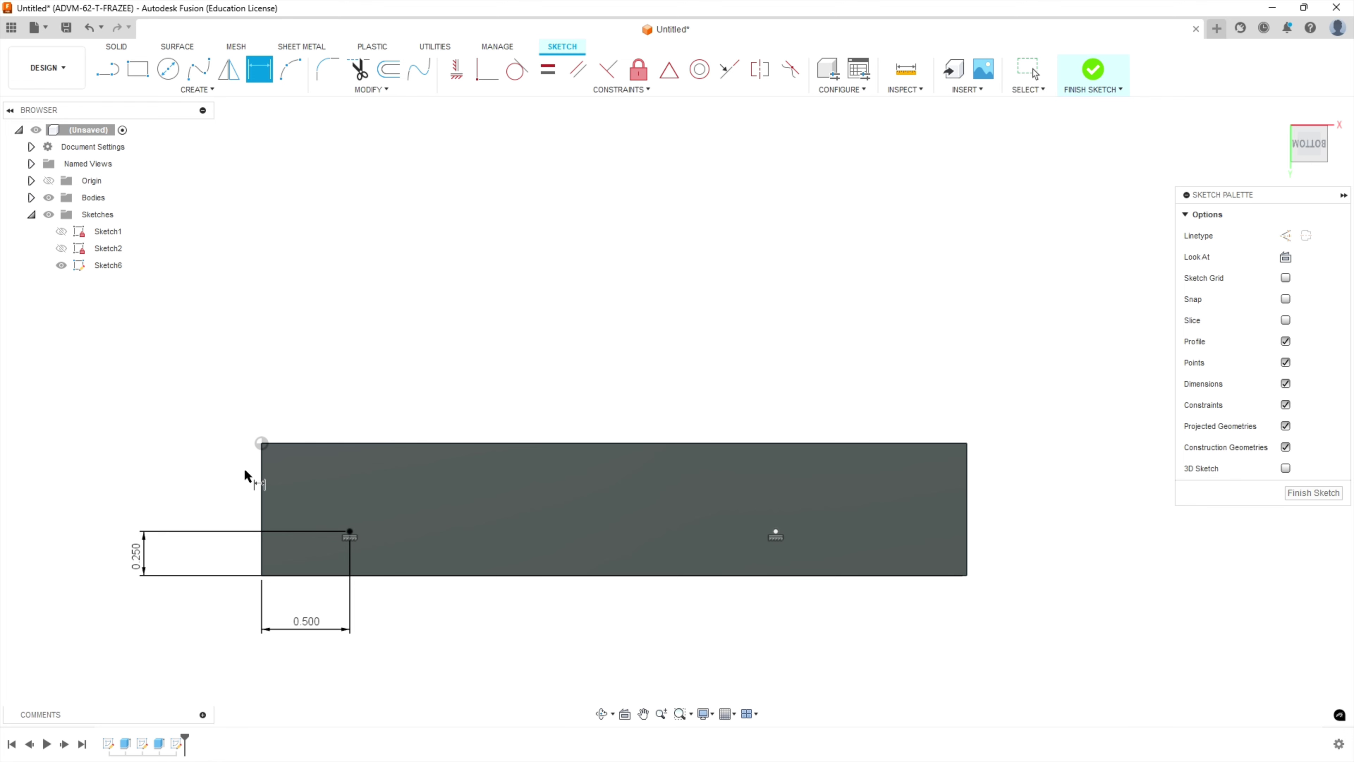
pyautogui.click(260, 476)
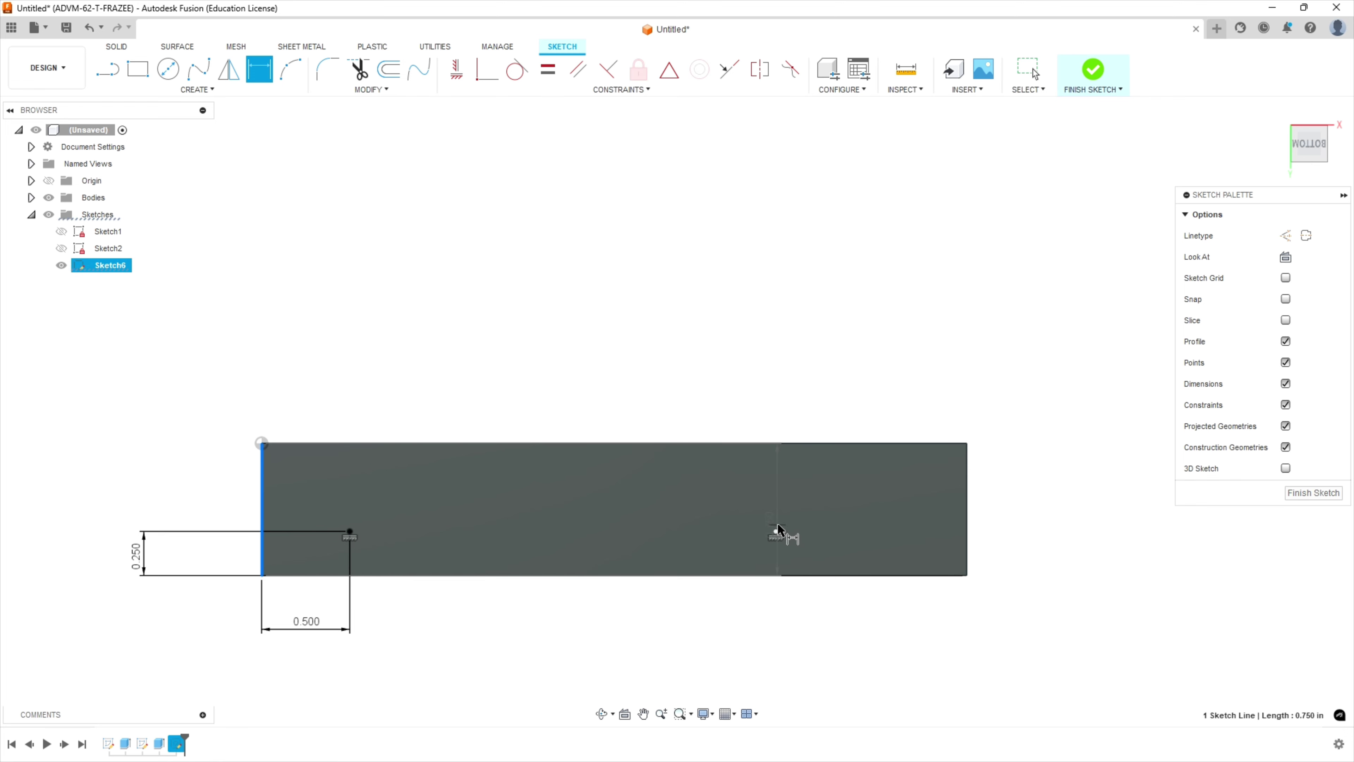
pyautogui.click(775, 532)
pyautogui.click(555, 658)
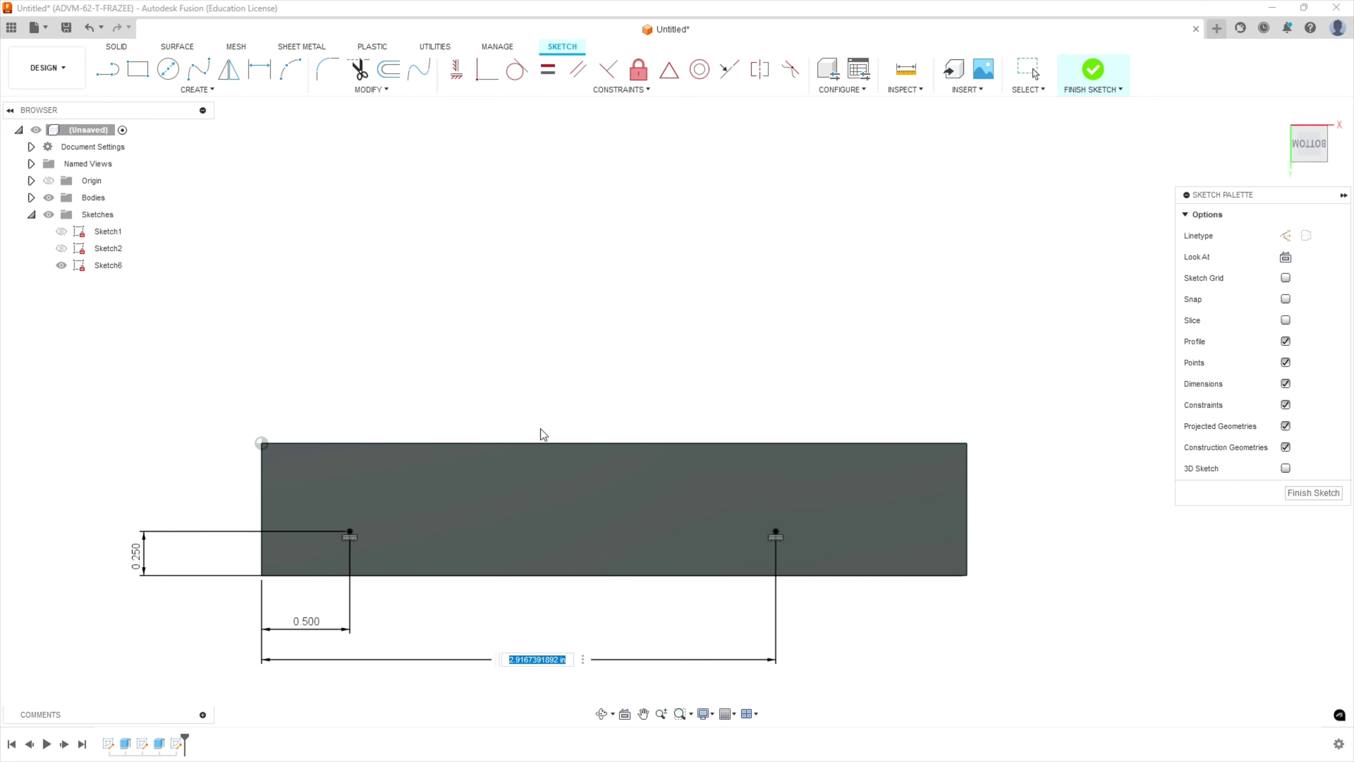
pyautogui.write('3.125')
pyautogui.press('Return')
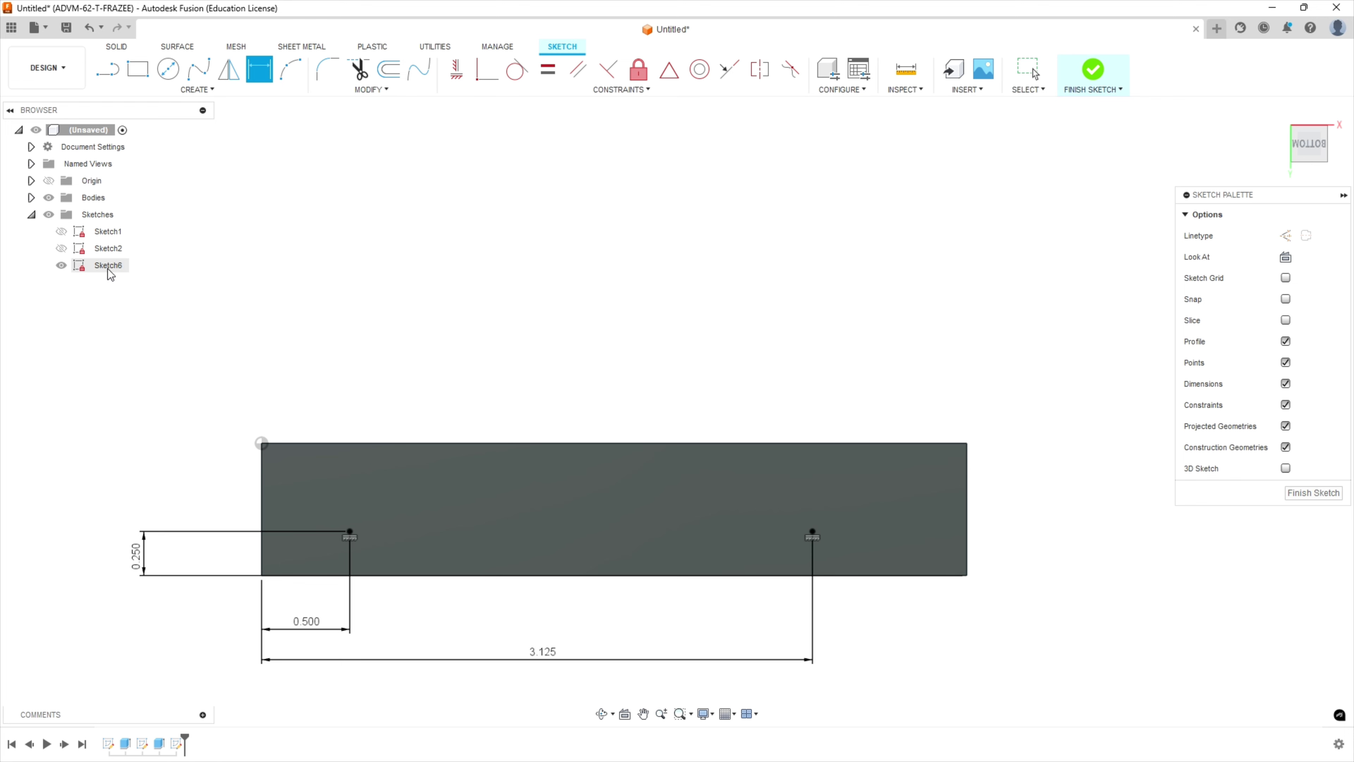
# - Close the point sketch and begin a Hole placed at both sketch points
pyautogui.click(1314, 493)
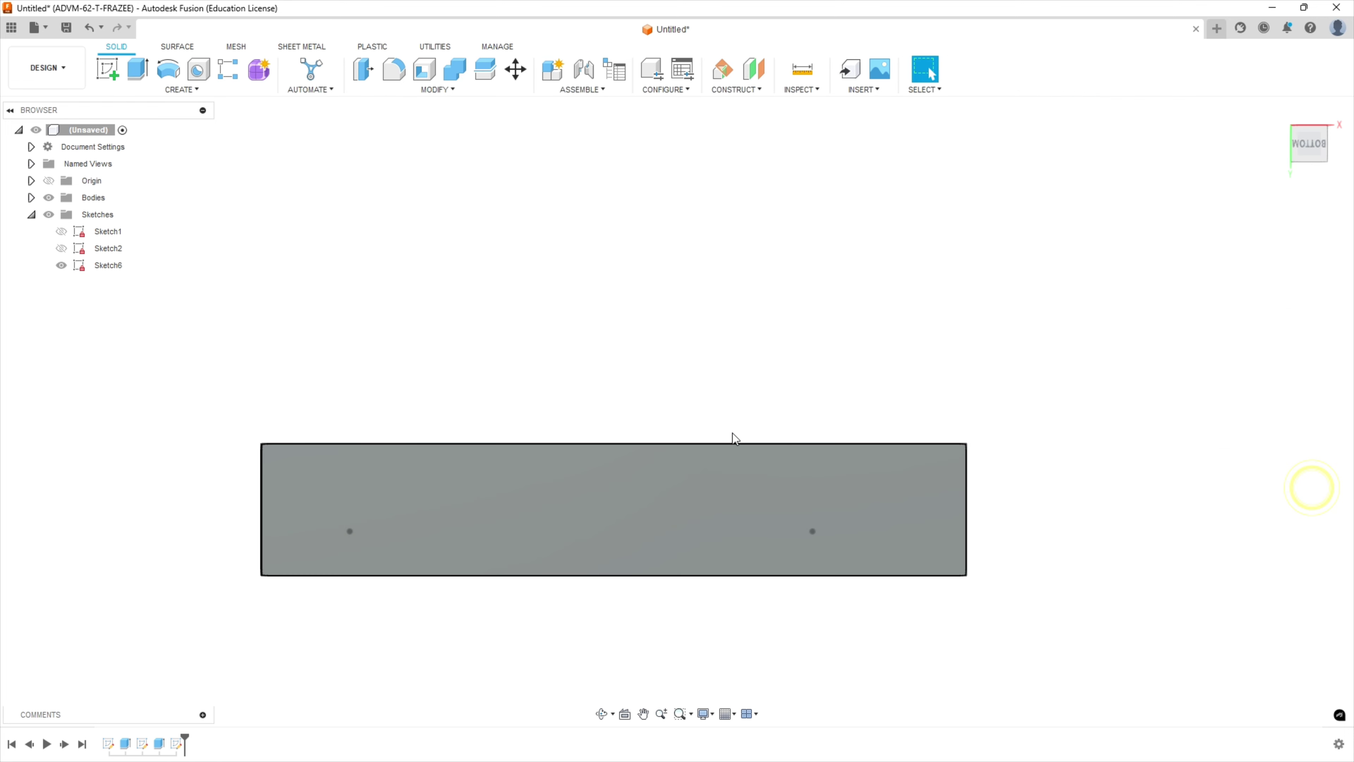
pyautogui.click(1279, 116)
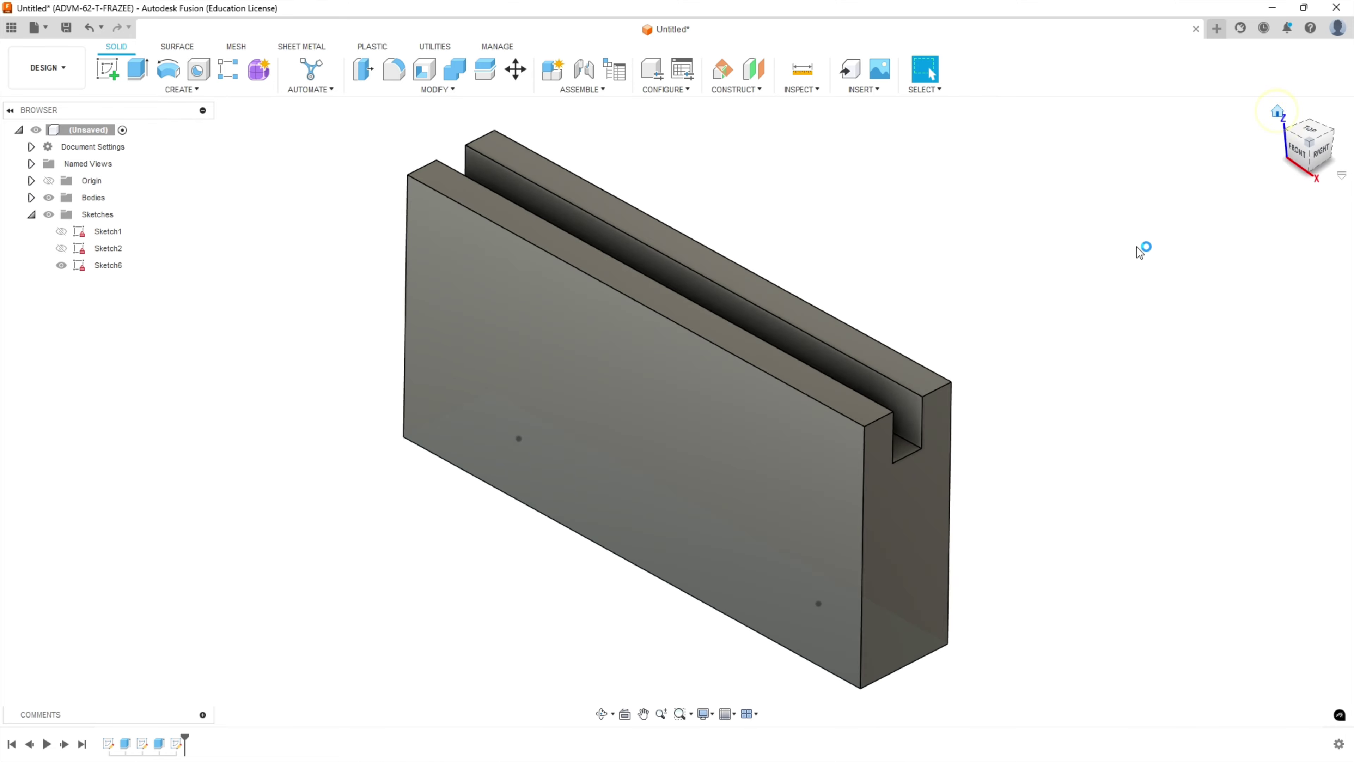
pyautogui.moveTo(620, 378)
pyautogui.keyDown('shift'); pyautogui.mouseDown(button='middle')
pyautogui.moveTo(597, 160)
pyautogui.moveTo(614, 157)
pyautogui.moveTo(613, 197)
pyautogui.mouseUp(button='middle'); pyautogui.keyUp('shift')
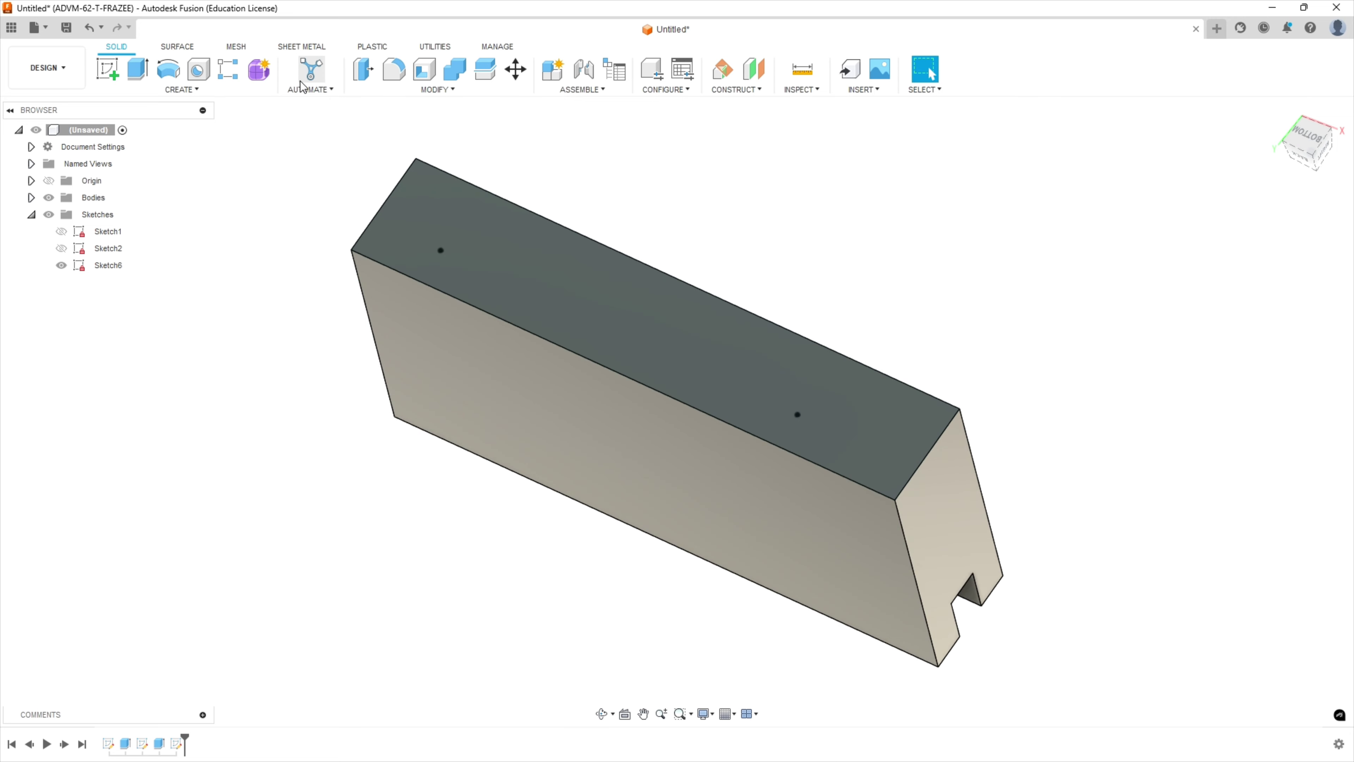
pyautogui.click(198, 70)
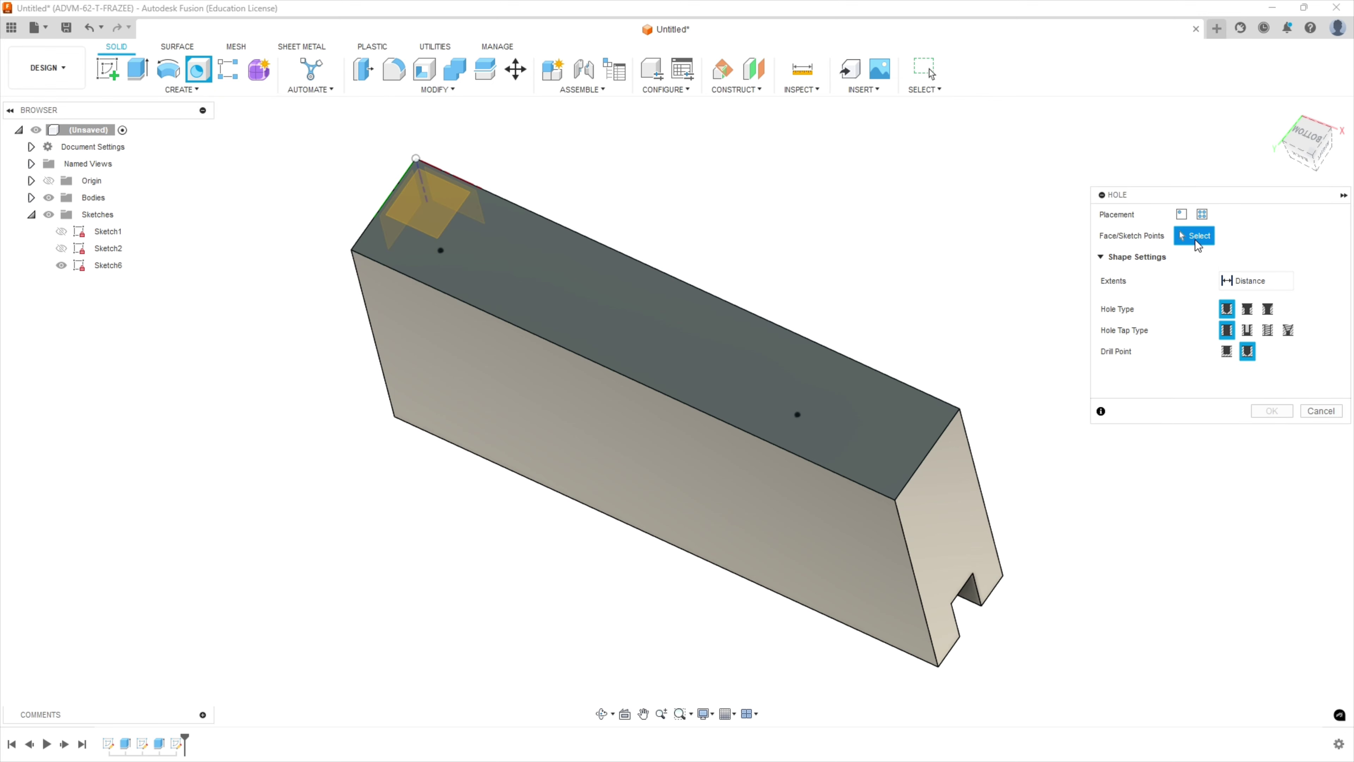
pyautogui.click(1202, 214)
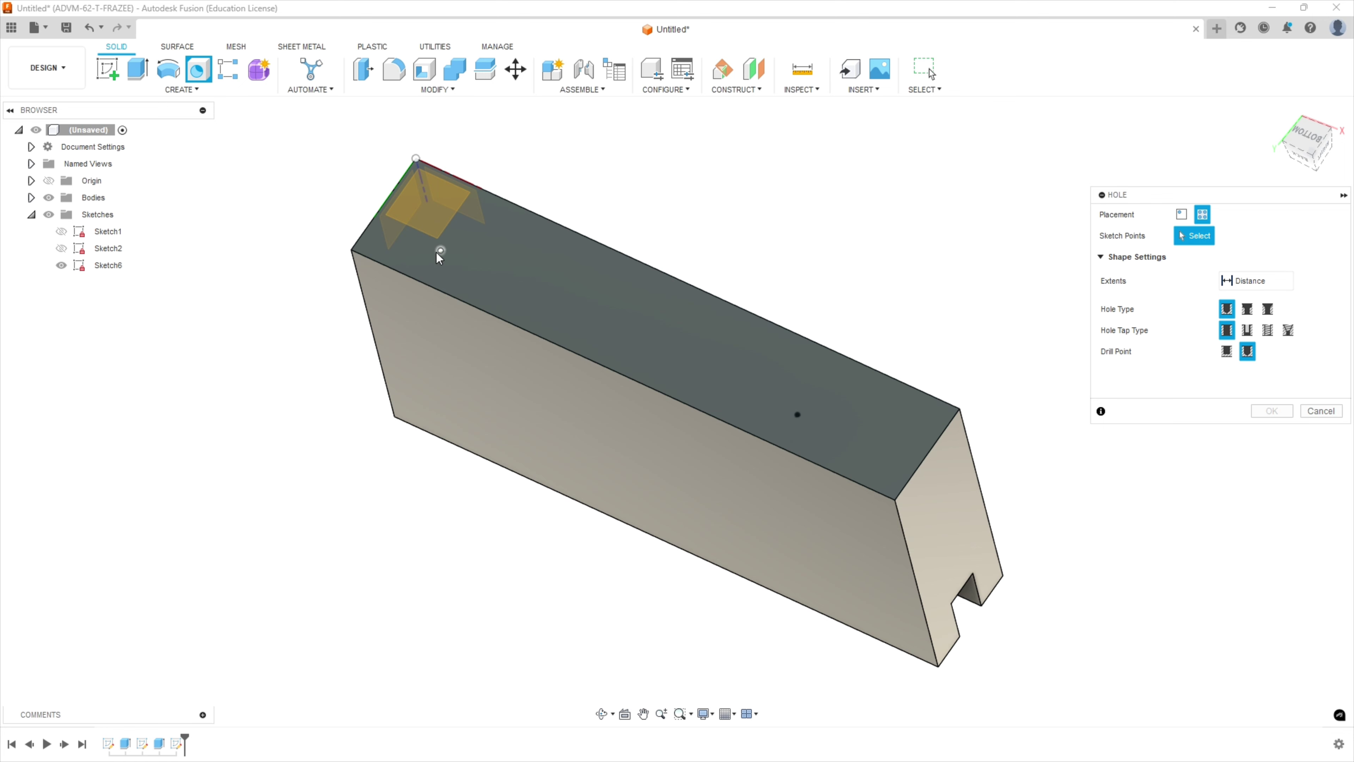
pyautogui.click(441, 250)
pyautogui.click(797, 415)
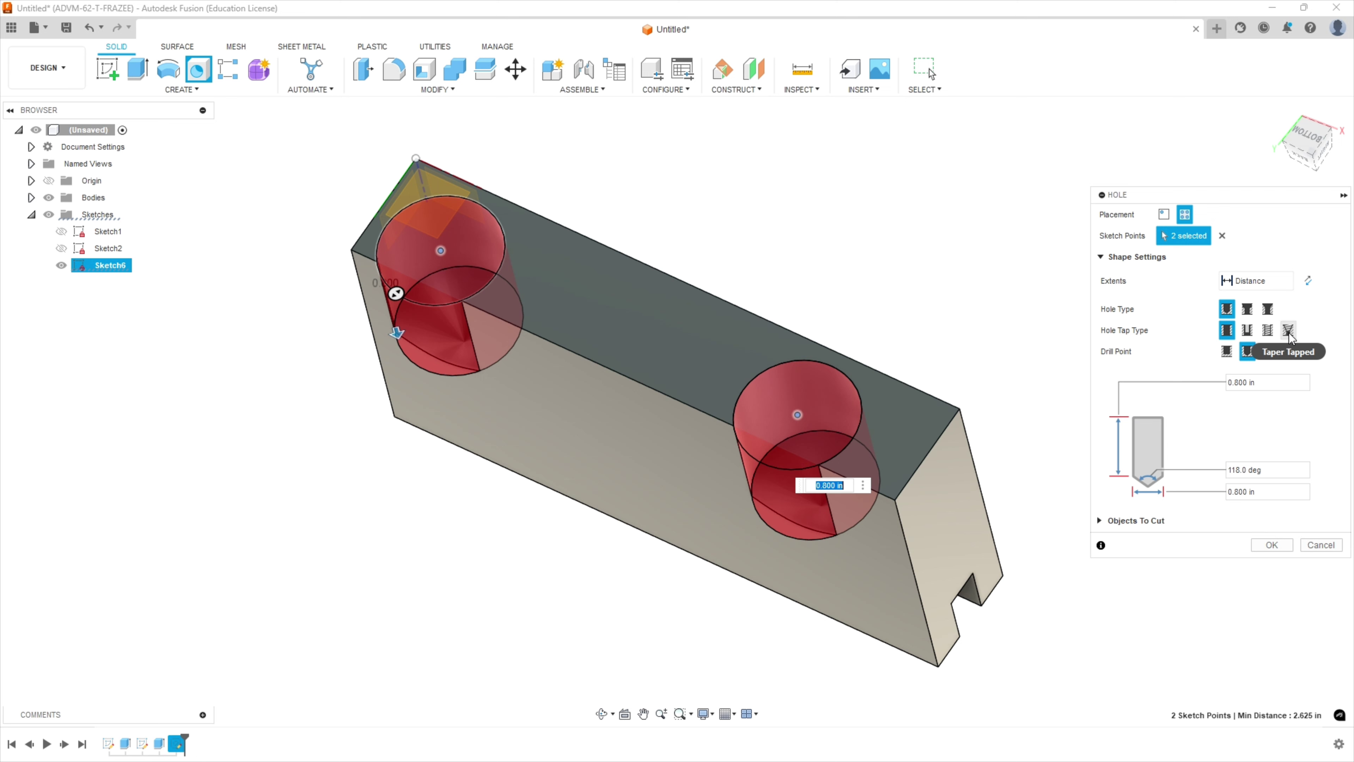
# - Set the holes to Tapped with size 0.19(#10) and designation 10-32 UNF
pyautogui.click(1268, 332)
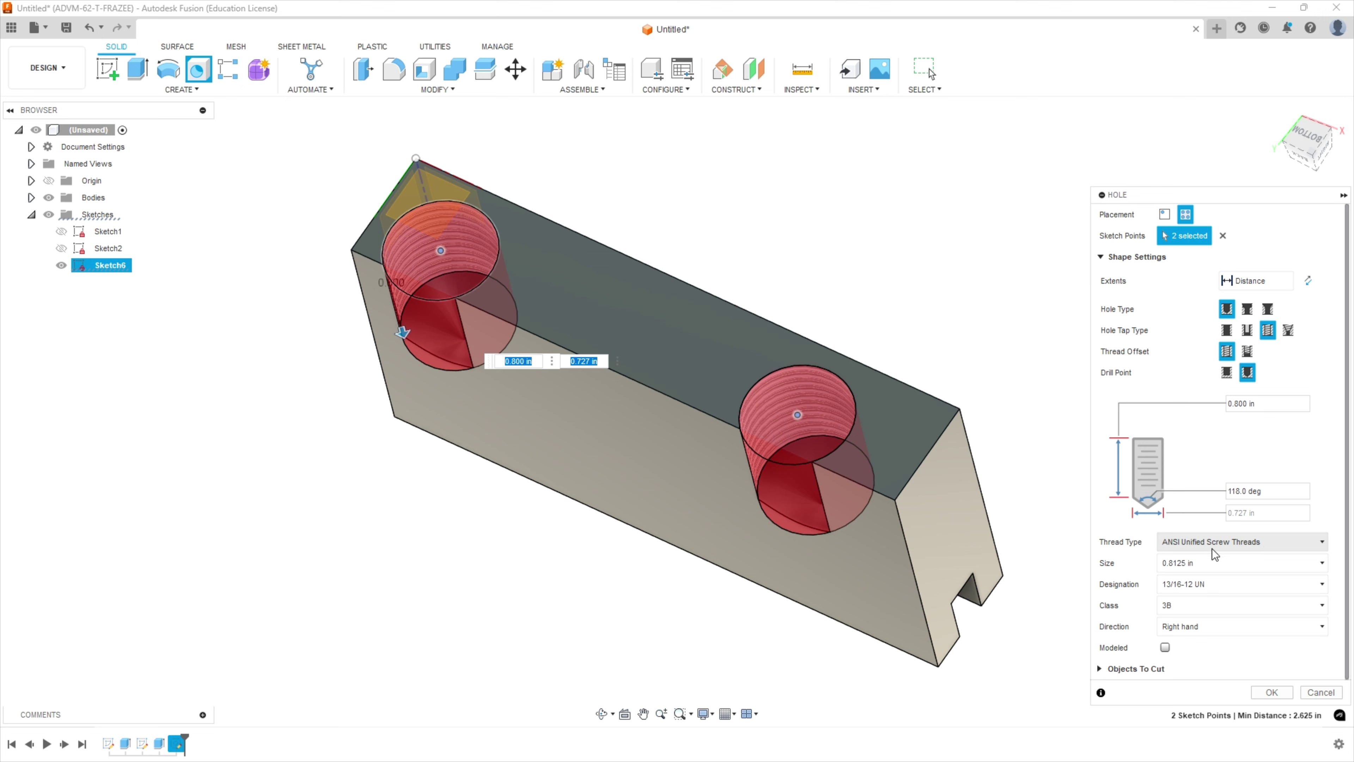
pyautogui.click(1236, 562)
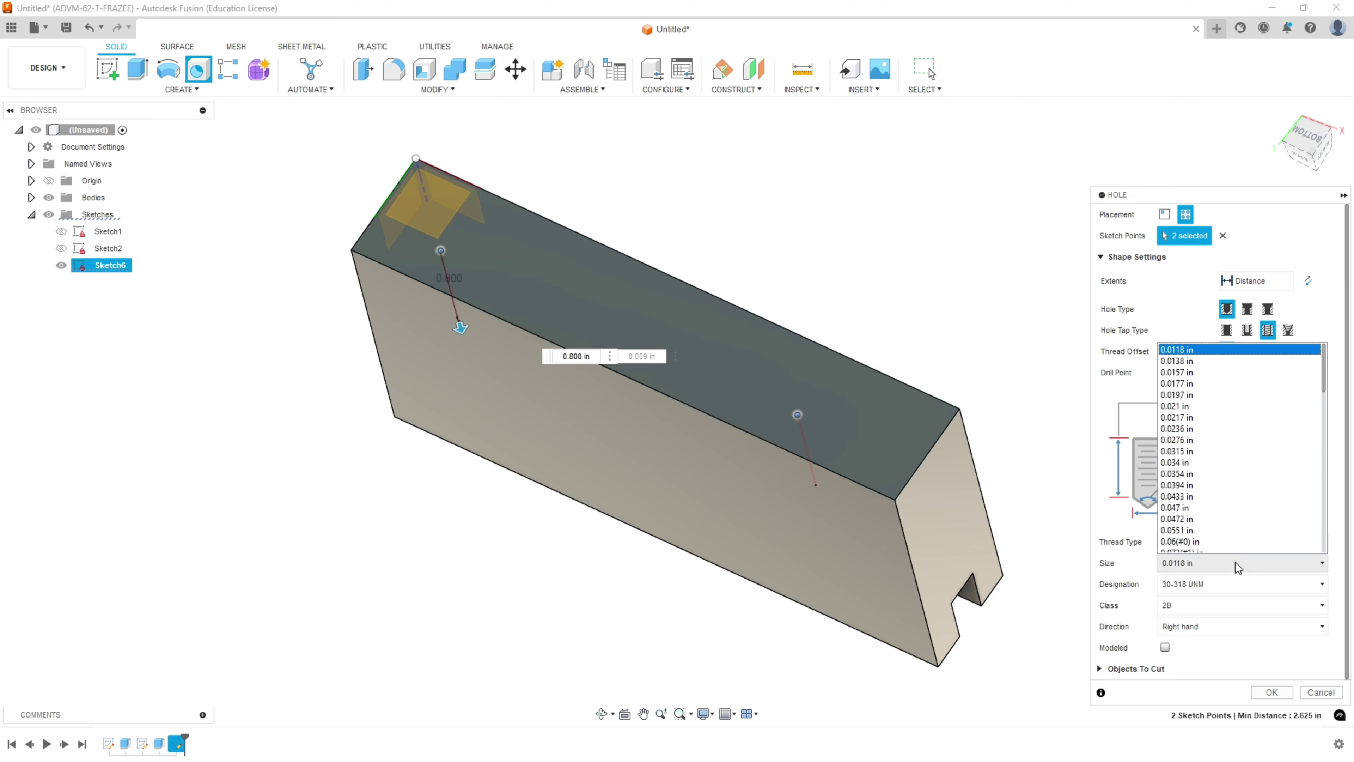
pyautogui.scroll(-5, 1204, 454)
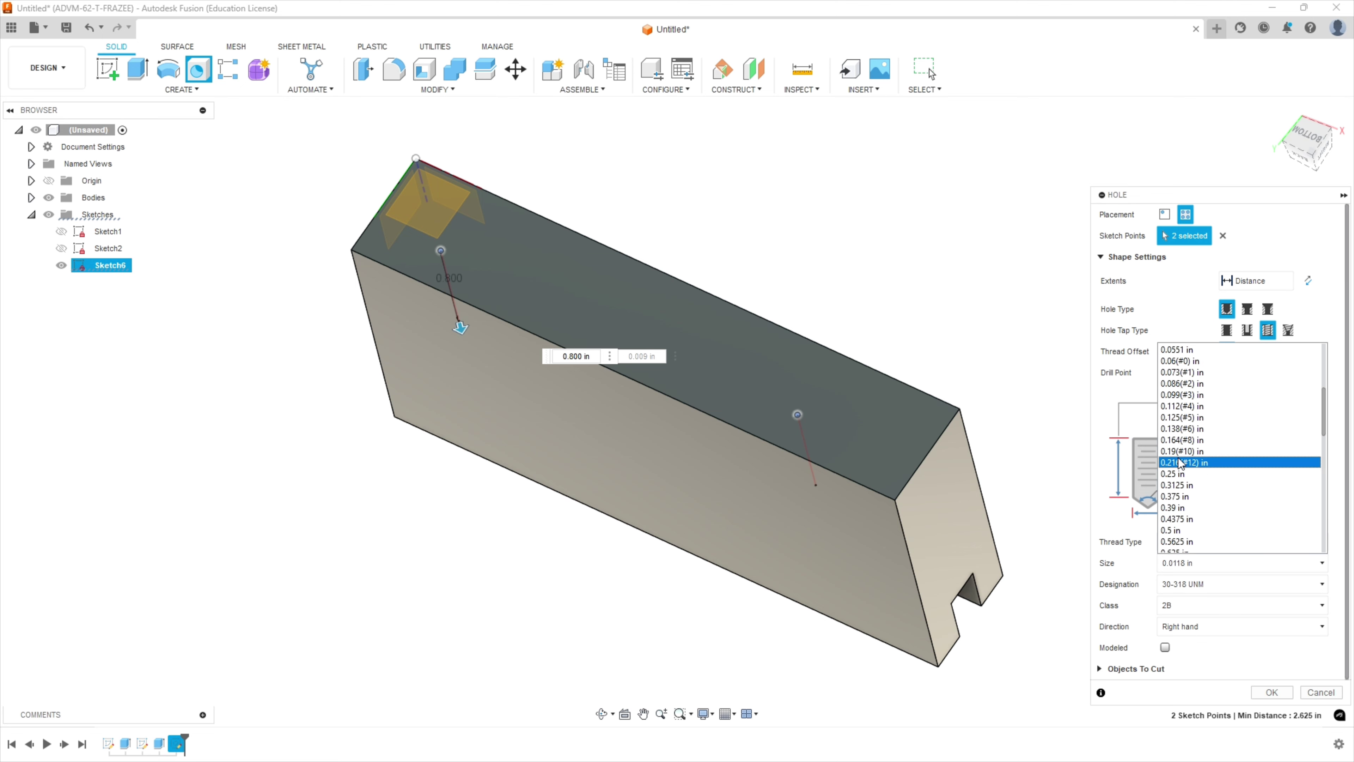
pyautogui.click(1214, 452)
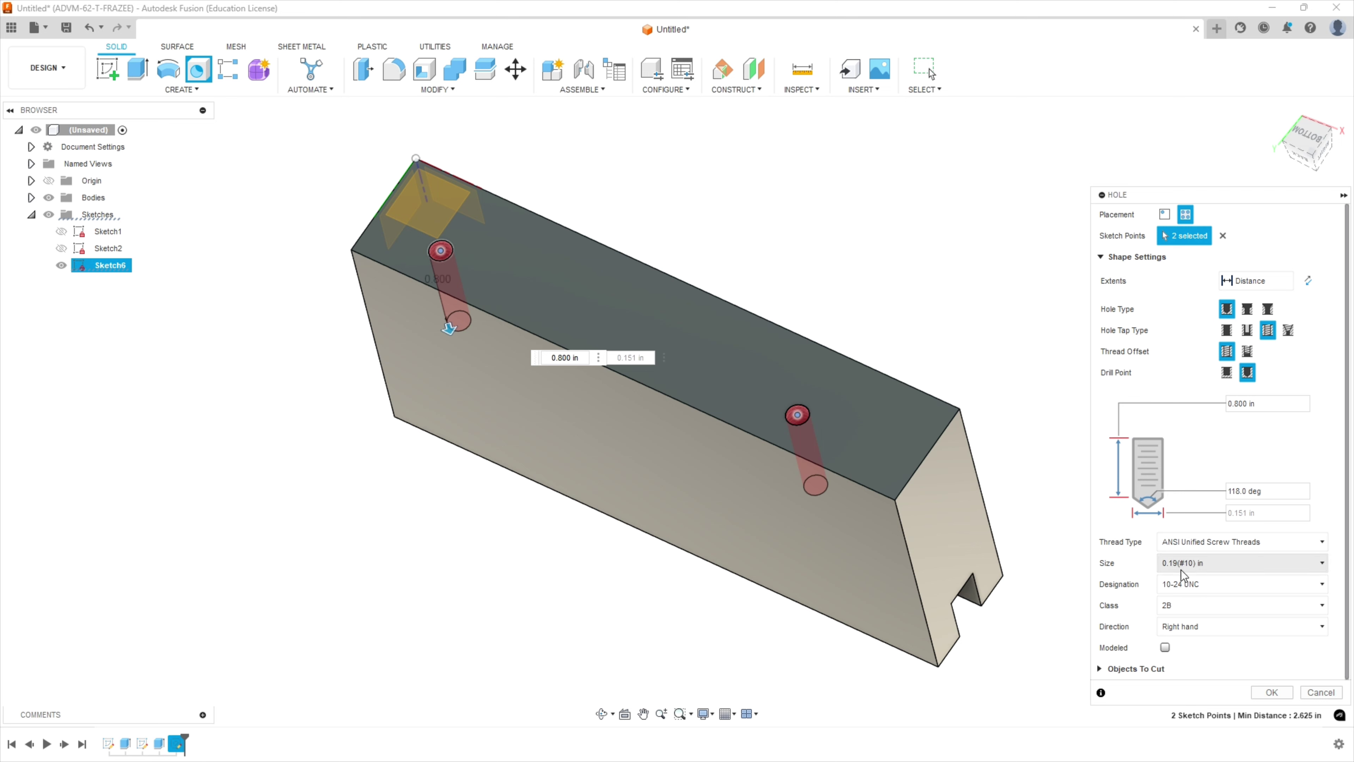
pyautogui.click(1250, 586)
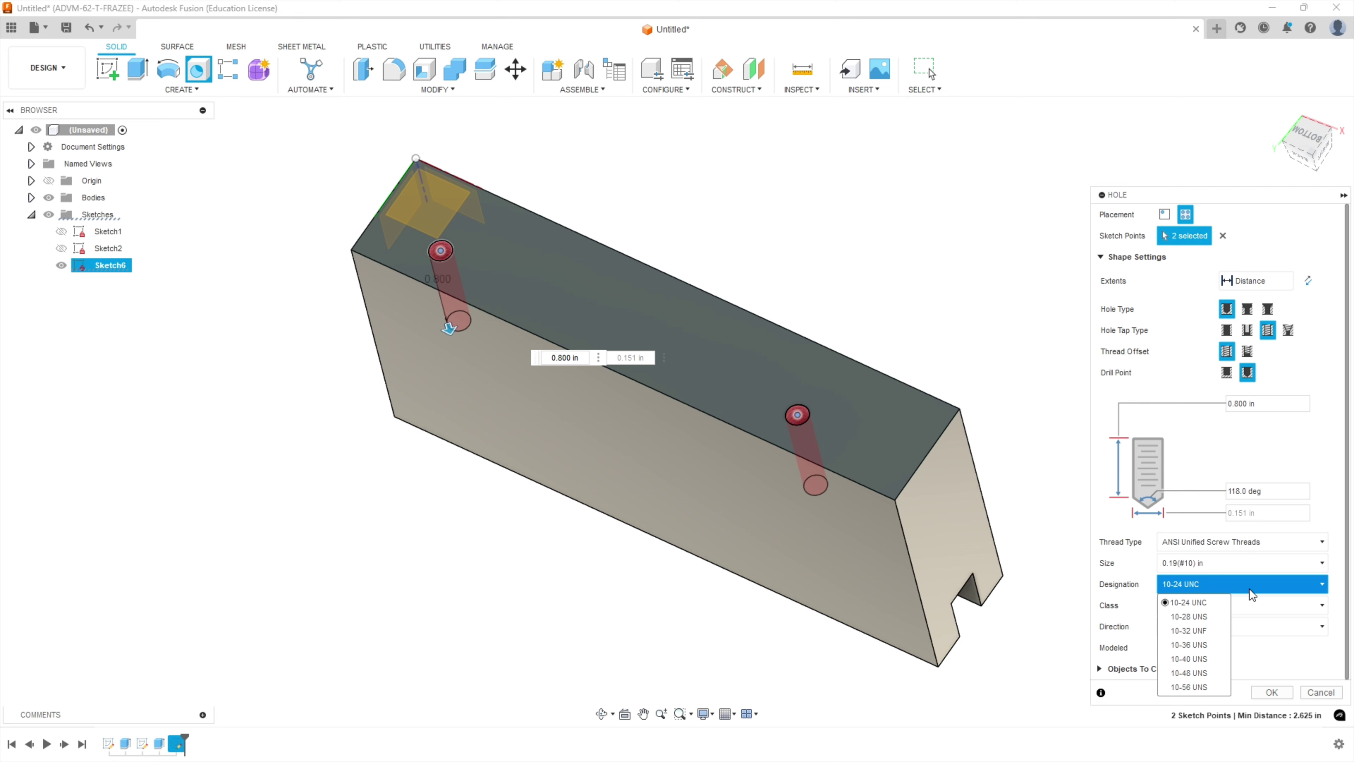
pyautogui.click(1190, 631)
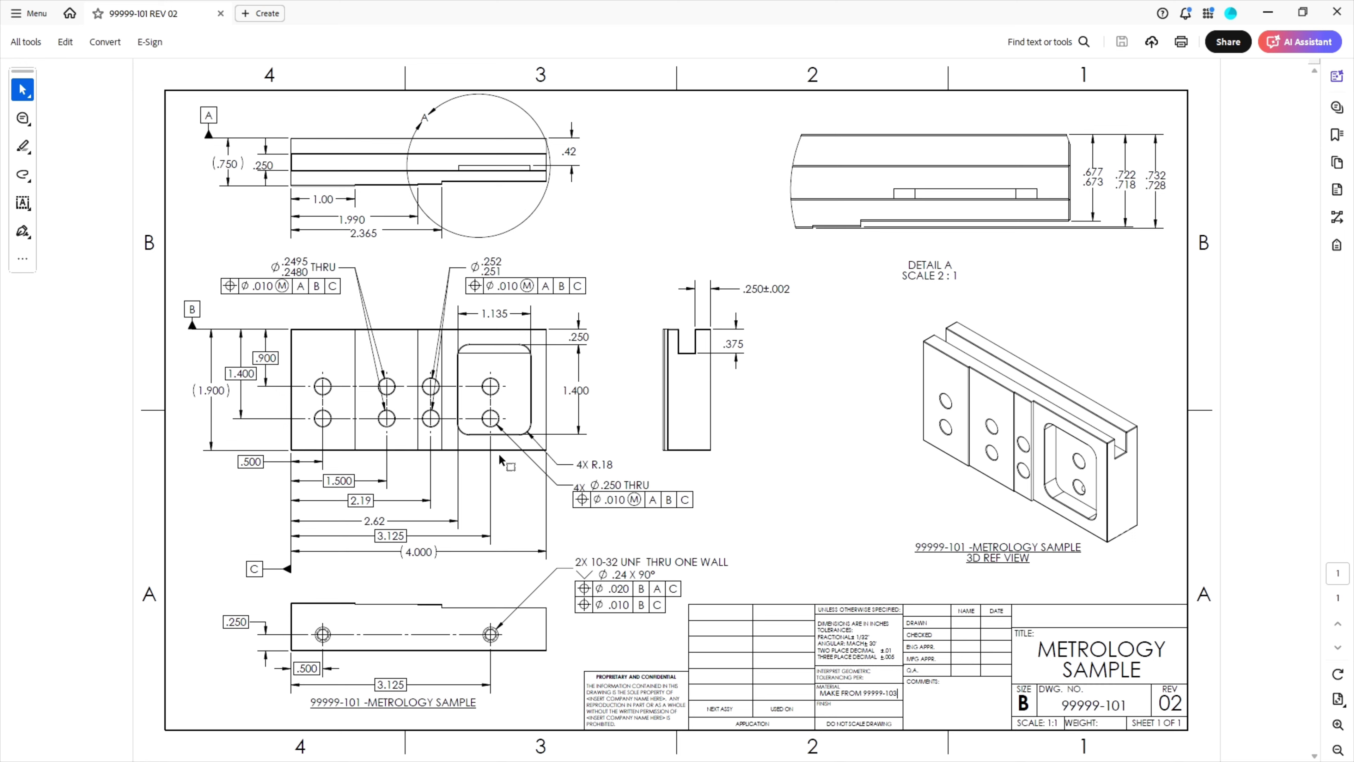
pyautogui.click(1270, 14)
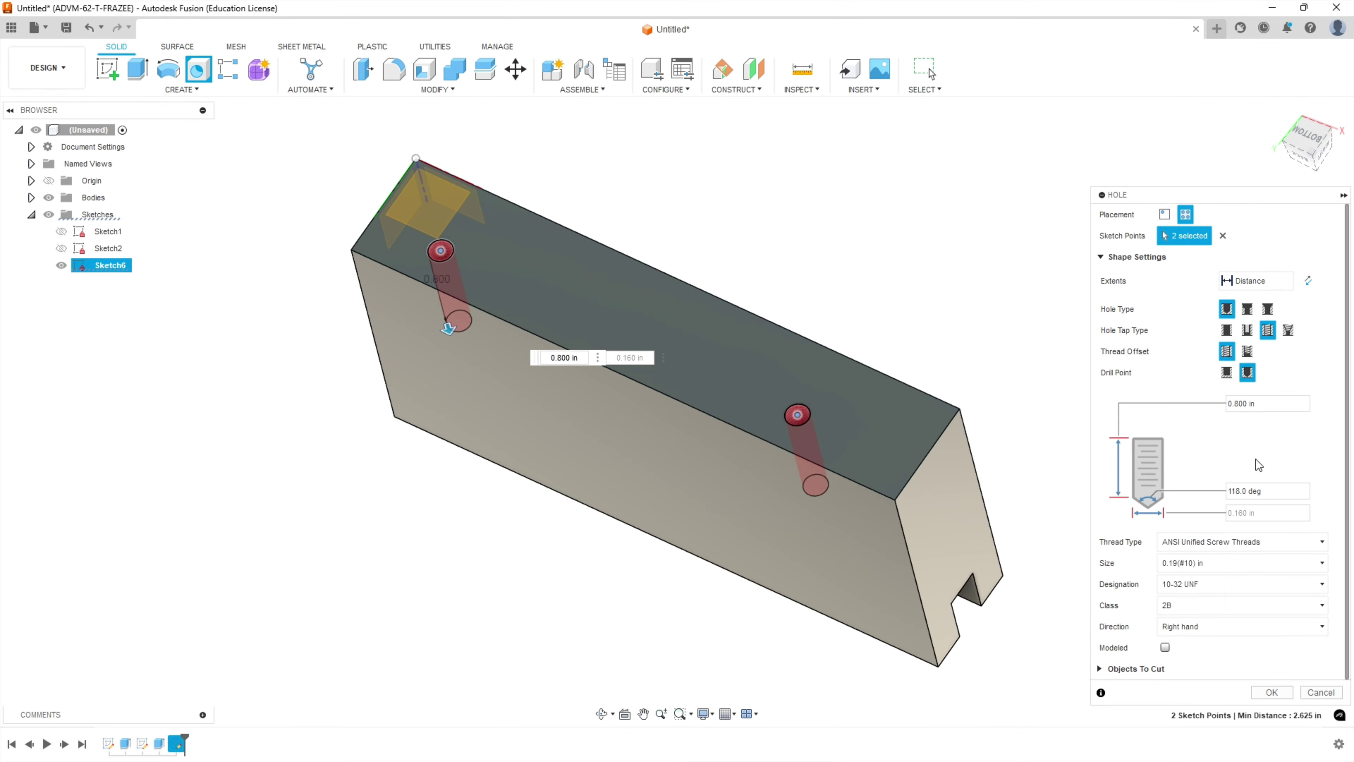
# - Enter a tapped hole depth of 0.5 in
pyautogui.click(1261, 404)
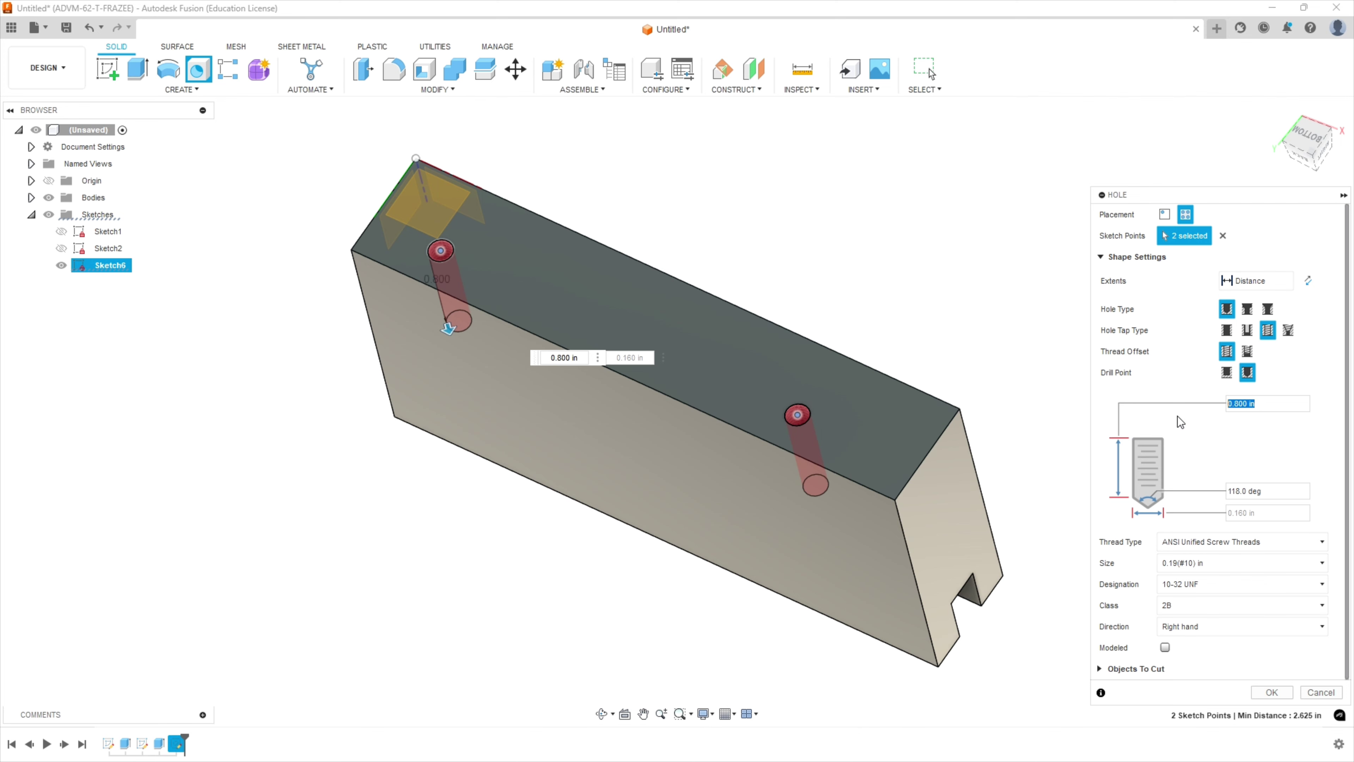
pyautogui.write('.5')
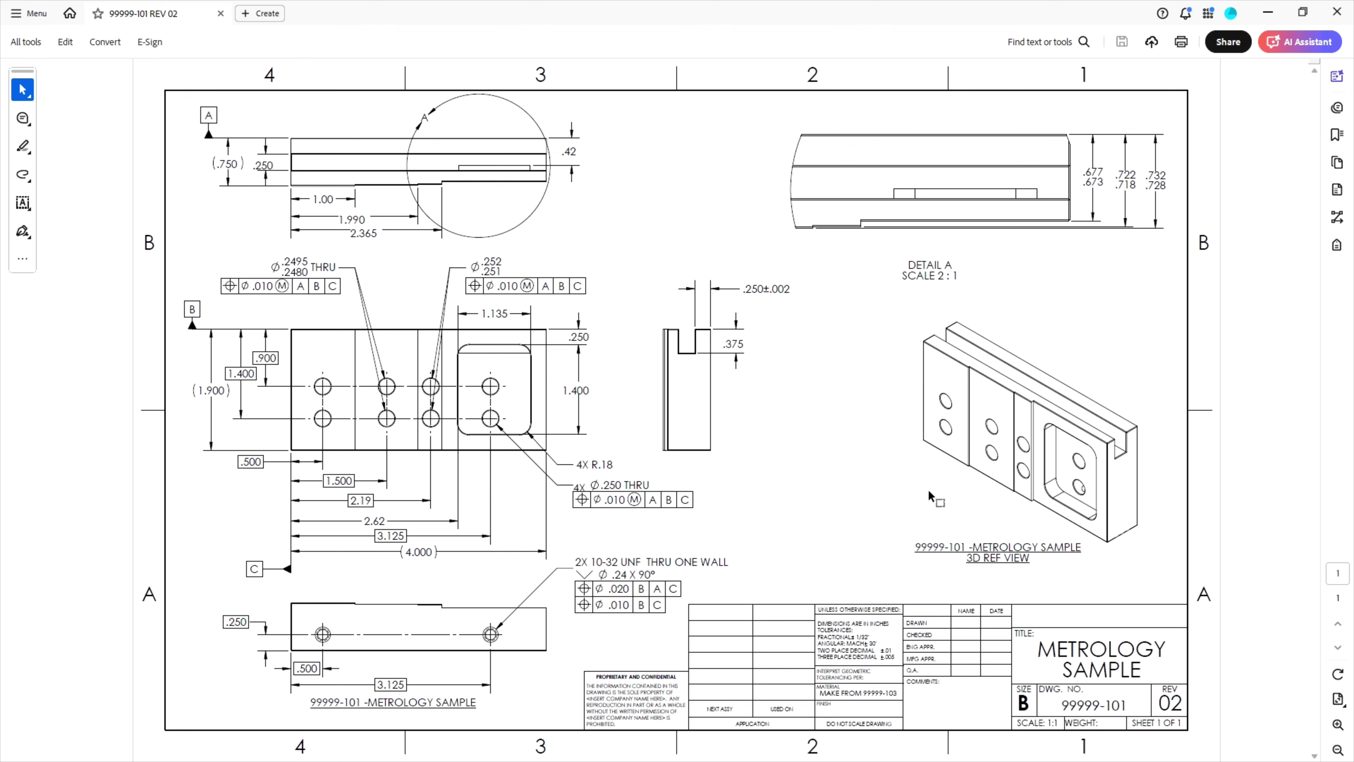
# - Change the two 10-32 UNF holes to Countersink with a 0.240 countersink diameter and apply
pyautogui.click(1269, 12)
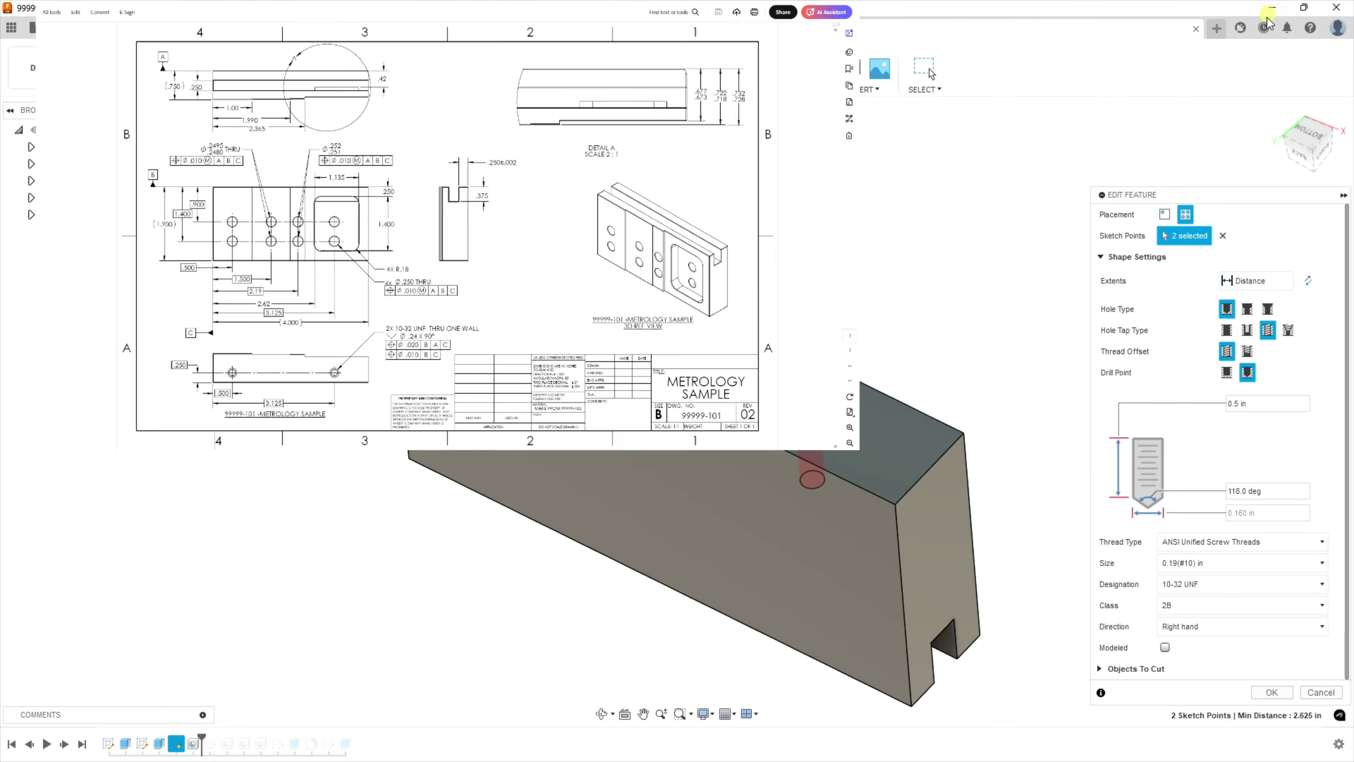
pyautogui.click(1267, 309)
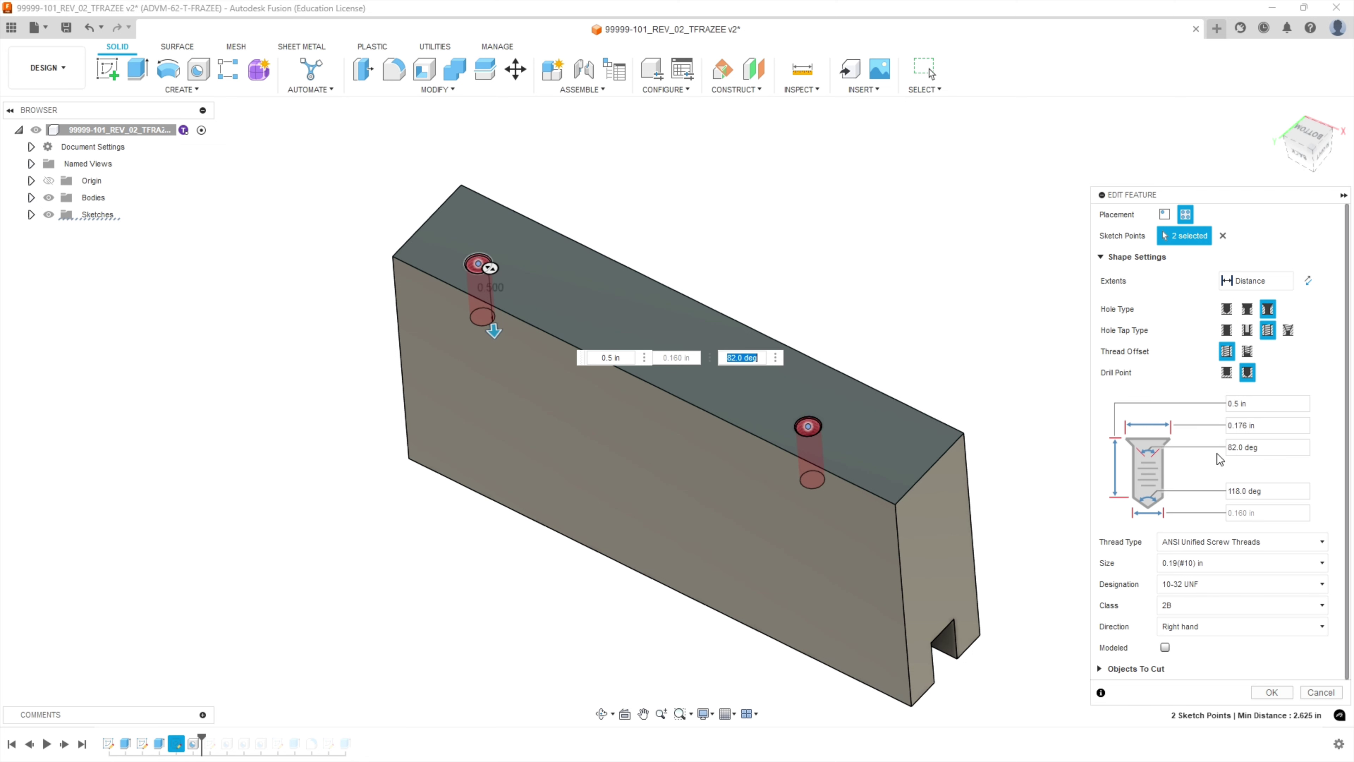
pyautogui.click(1259, 425)
pyautogui.doubleClick(1259, 424)
pyautogui.press('BackSpace')
pyautogui.write('.240')
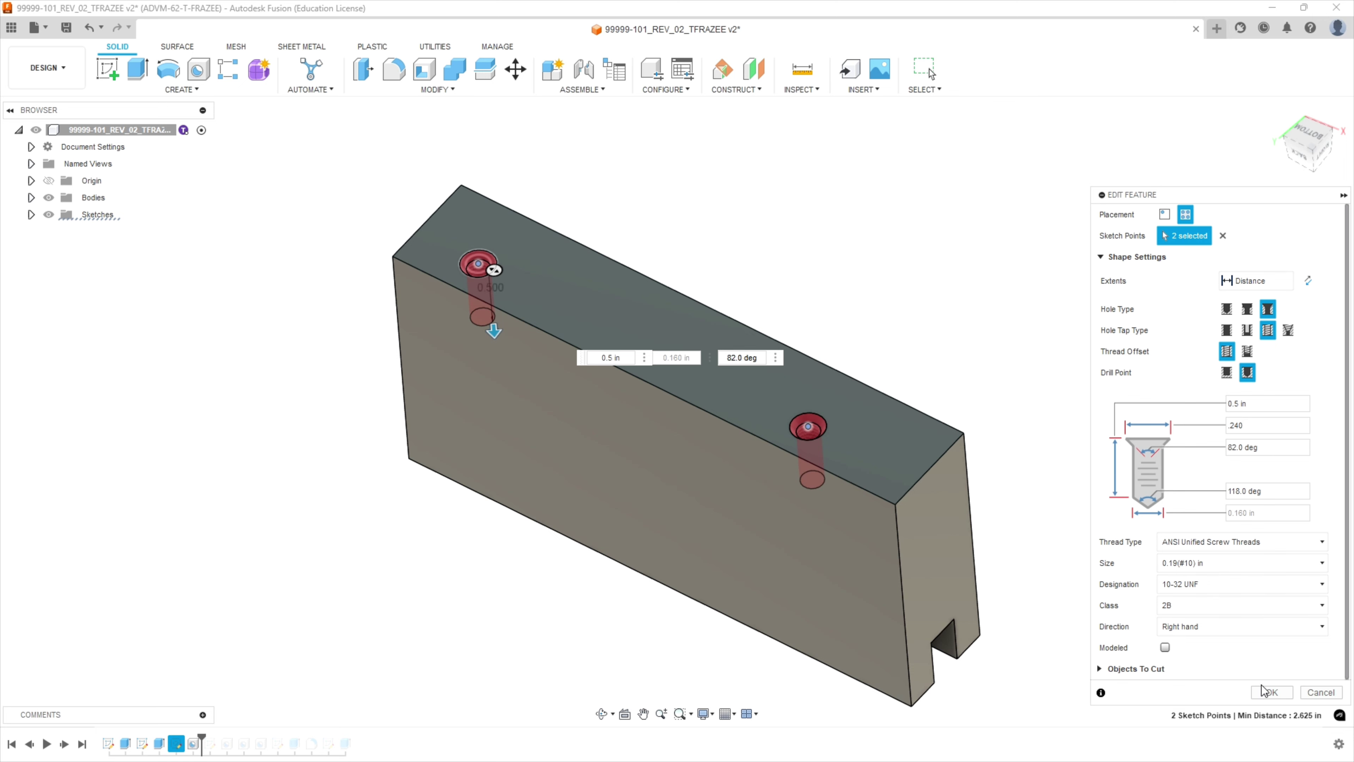
pyautogui.click(1271, 692)
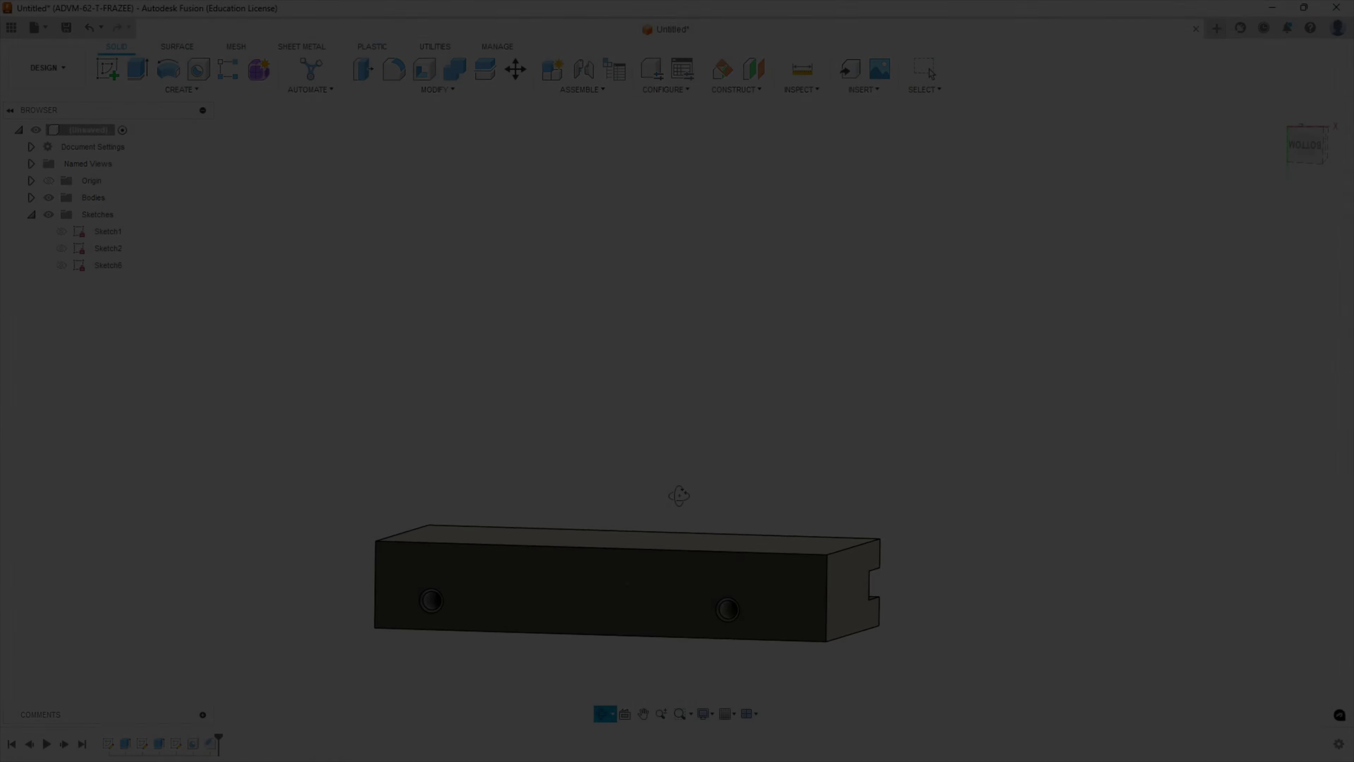
# - Orbit to the block's 4.000 by 1.900 front face and start Sketch7 on it
pyautogui.moveTo(679, 495)
pyautogui.mouseDown()
pyautogui.moveTo(680, 451)
pyautogui.moveTo(672, 513)
pyautogui.mouseUp()
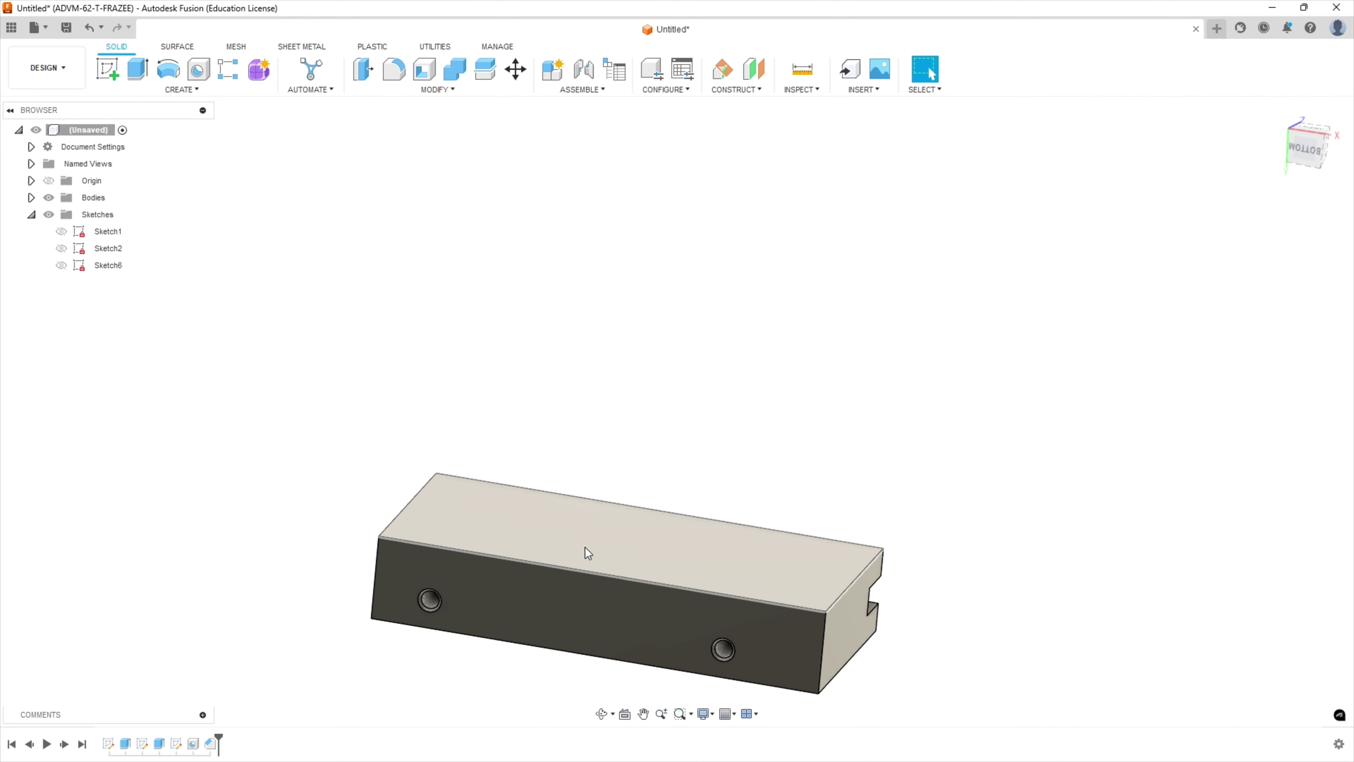
pyautogui.moveTo(610, 435); pyautogui.dragTo(621, 454)
pyautogui.press('Escape')
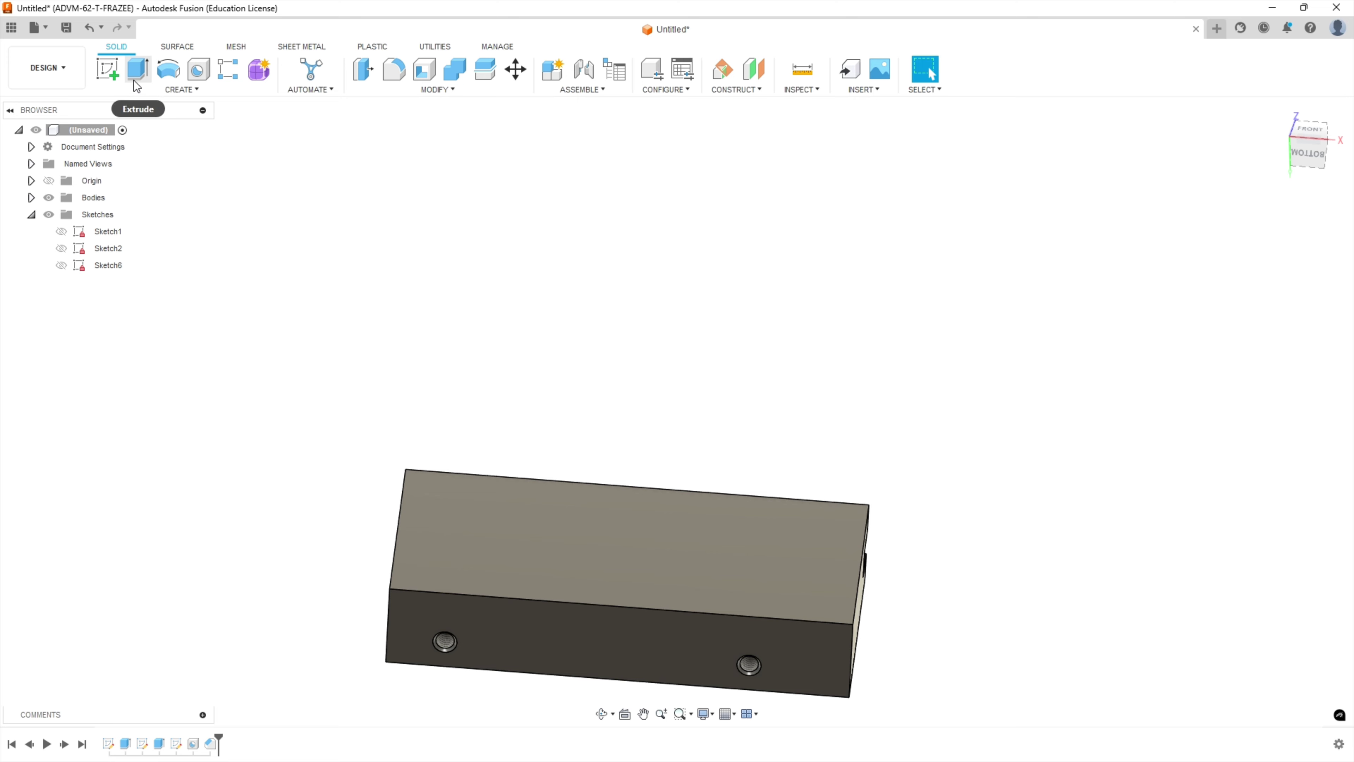
pyautogui.click(107, 69)
pyautogui.click(522, 511)
pyautogui.click(523, 511)
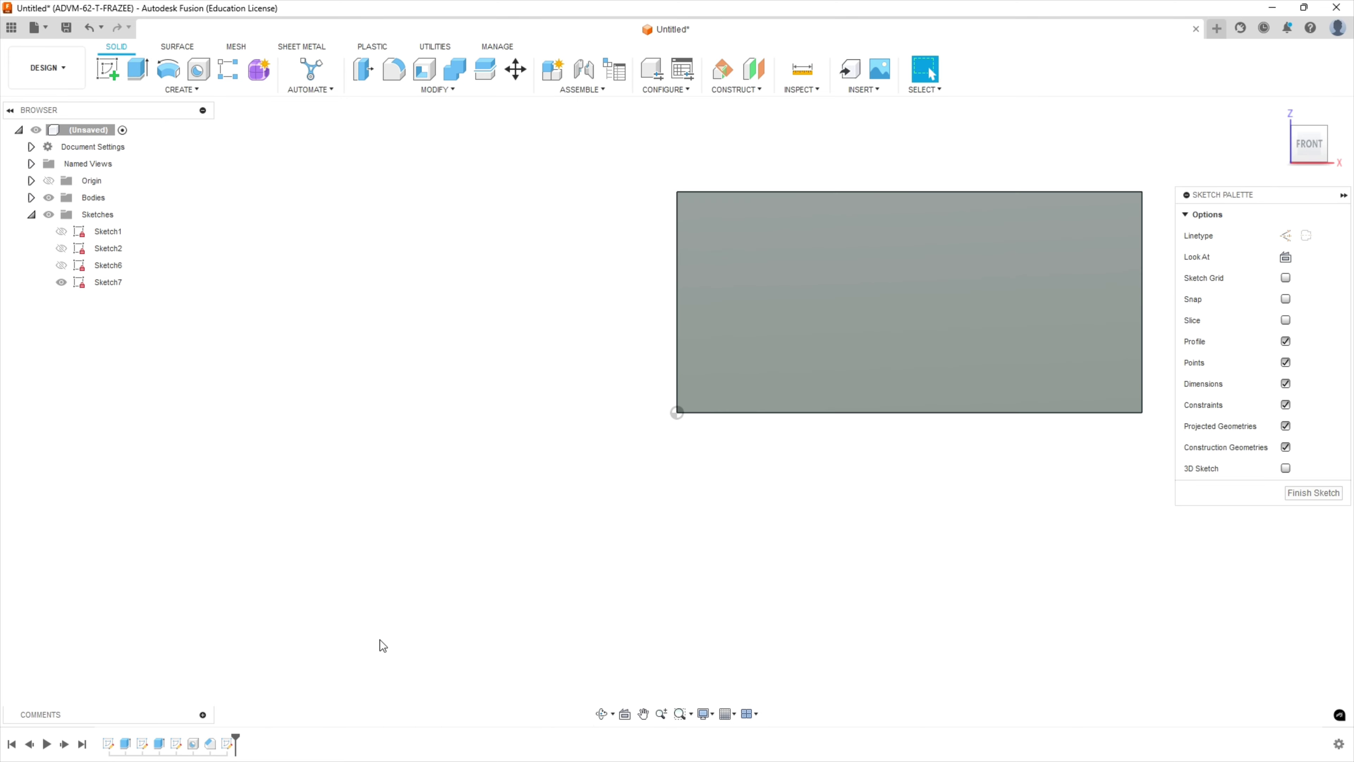
pyautogui.scroll(-2, 661, 480)
pyautogui.scroll(6, 970, 381)
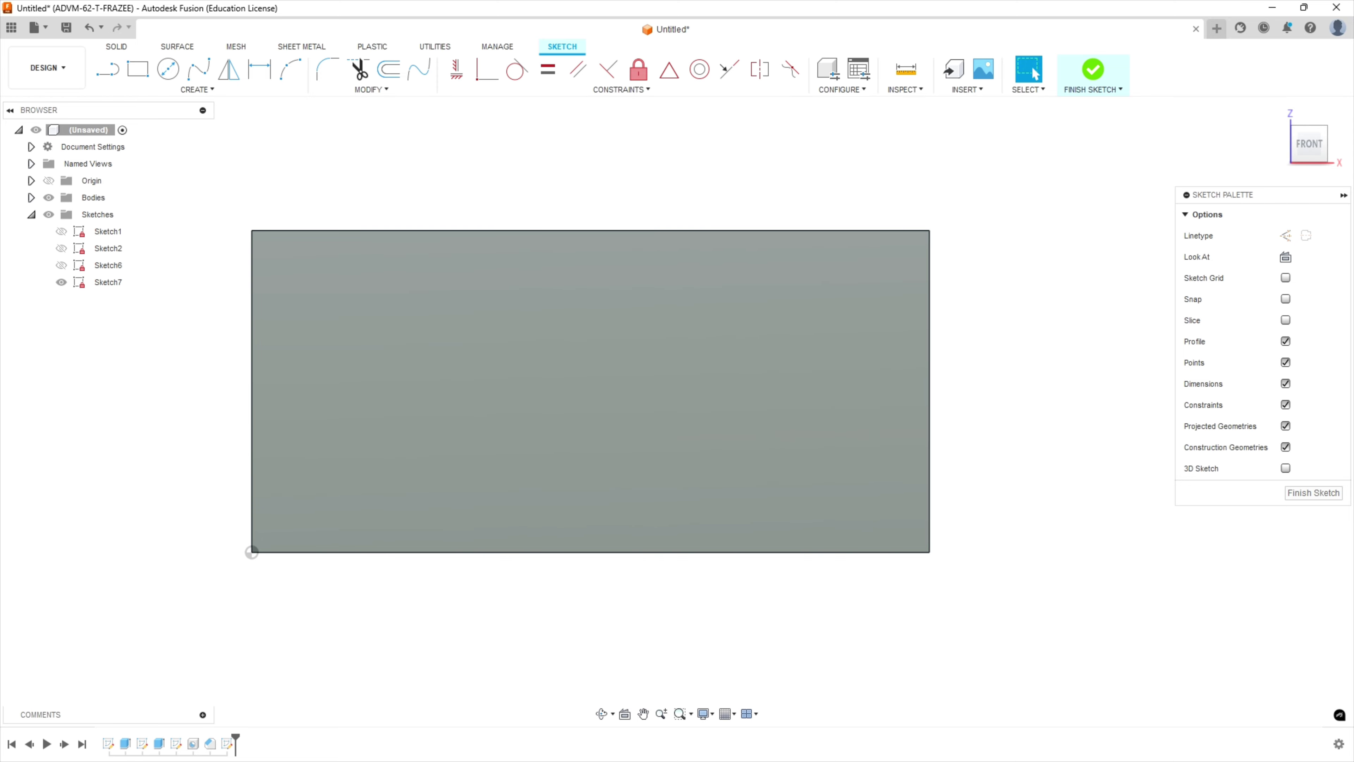
pyautogui.hotkey('alt', 'Tab')
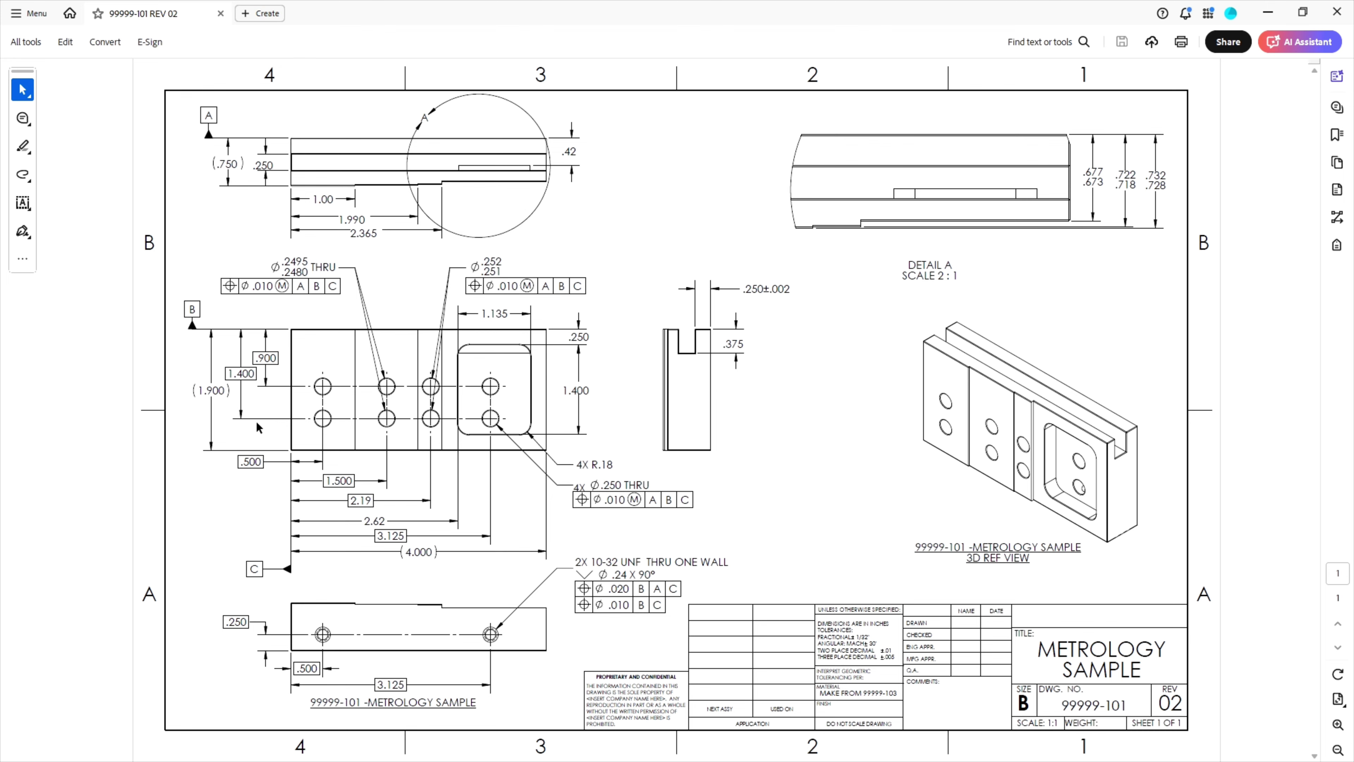
pyautogui.click(1269, 17)
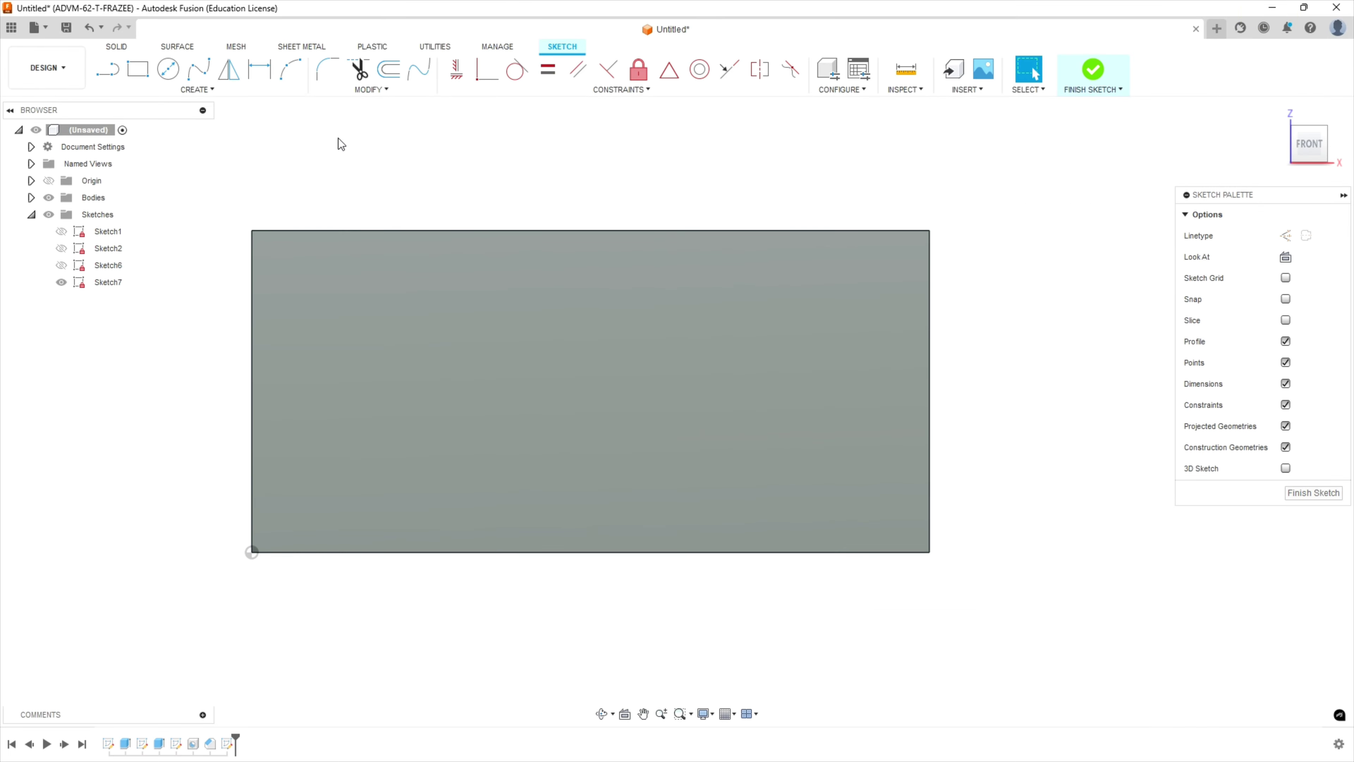
# - Place eight sketch points in two rows of four, an upper and a lower row
pyautogui.click(216, 91)
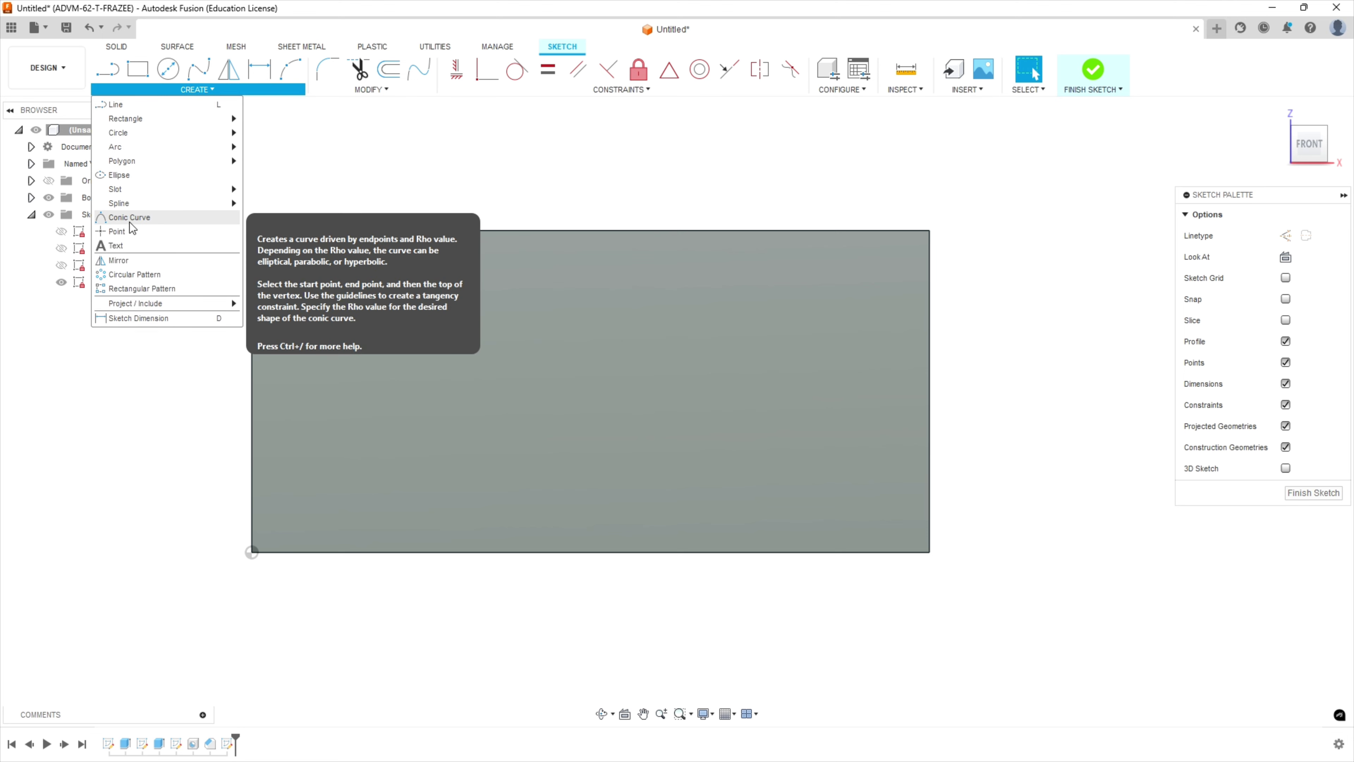
pyautogui.click(116, 231)
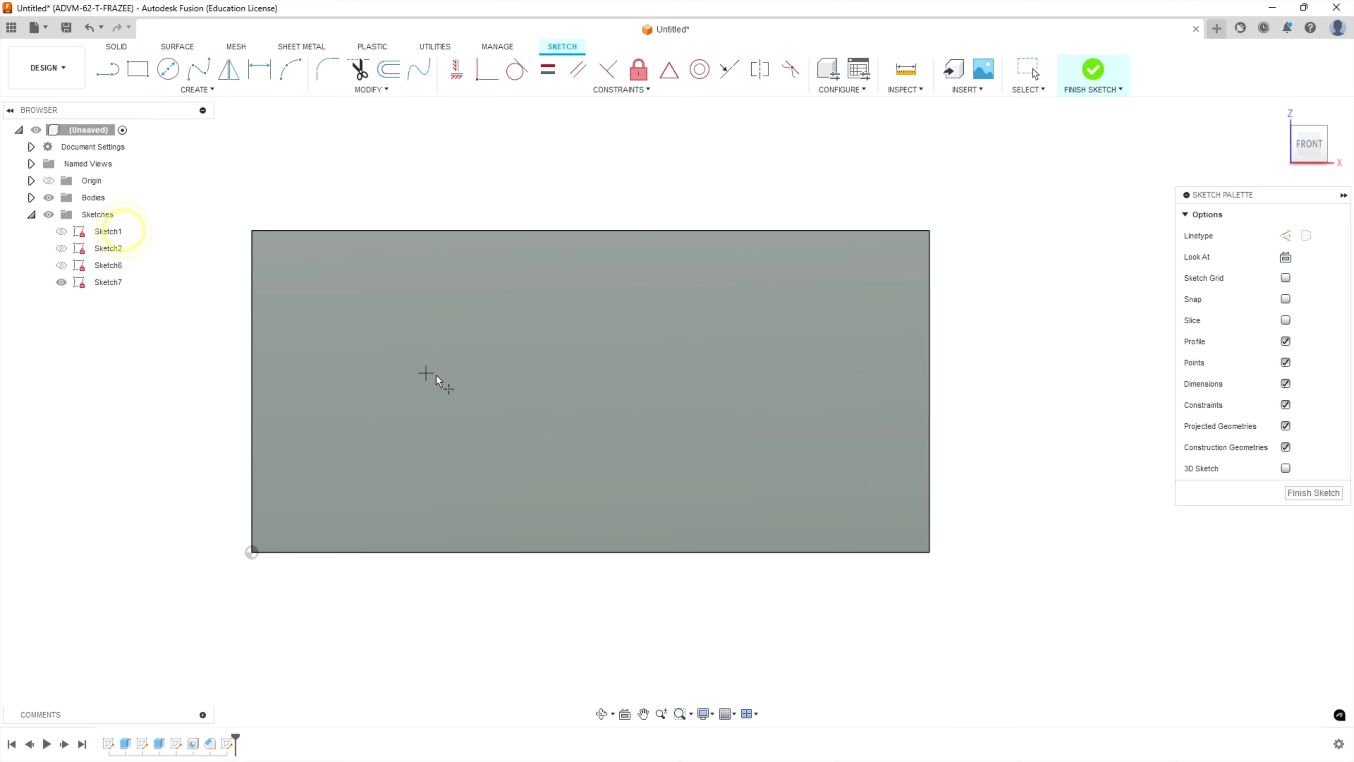
pyautogui.click(386, 323)
pyautogui.click(459, 322)
pyautogui.click(640, 323)
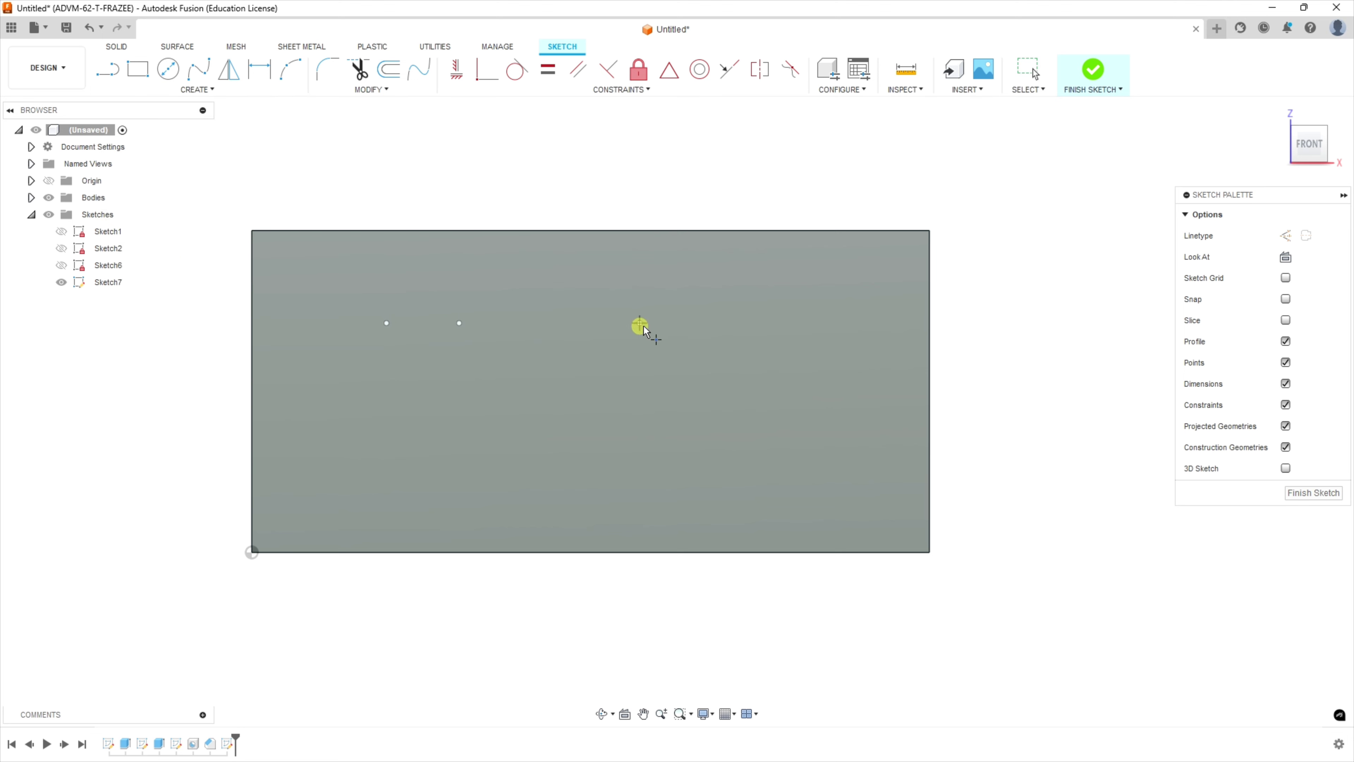
pyautogui.click(775, 323)
pyautogui.click(774, 440)
pyautogui.click(640, 441)
pyautogui.click(462, 441)
pyautogui.click(392, 440)
# - Draw a horizontal construction line from the lower-left to the lower-right point
pyautogui.click(116, 76)
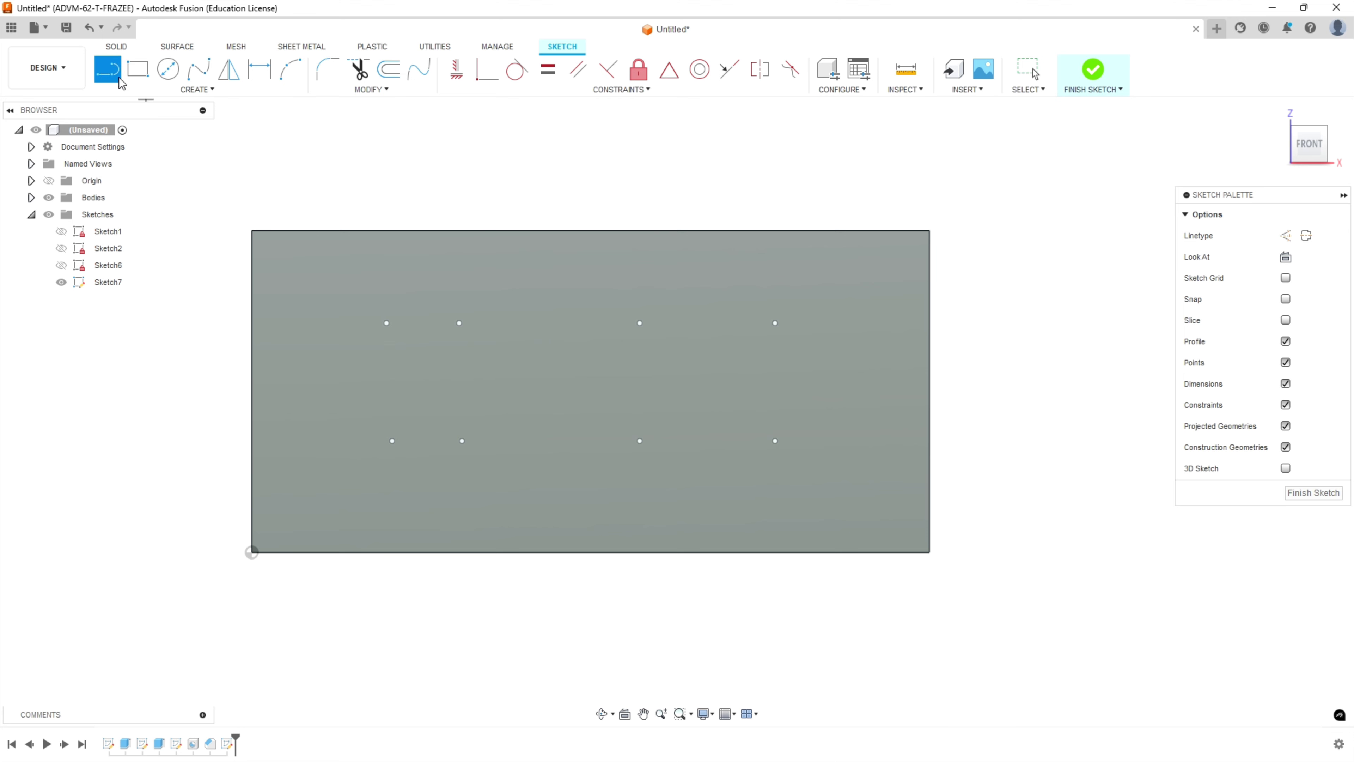
pyautogui.click(393, 441)
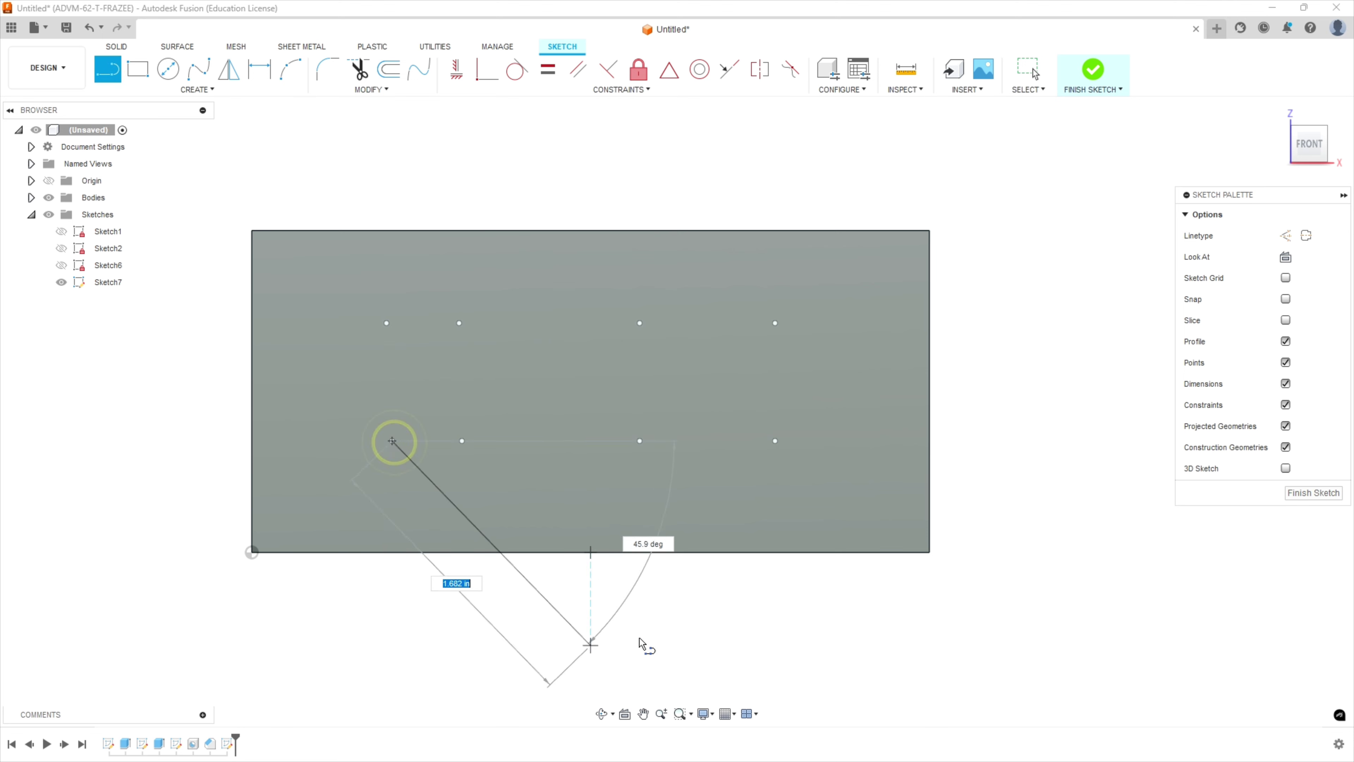
pyautogui.click(776, 441)
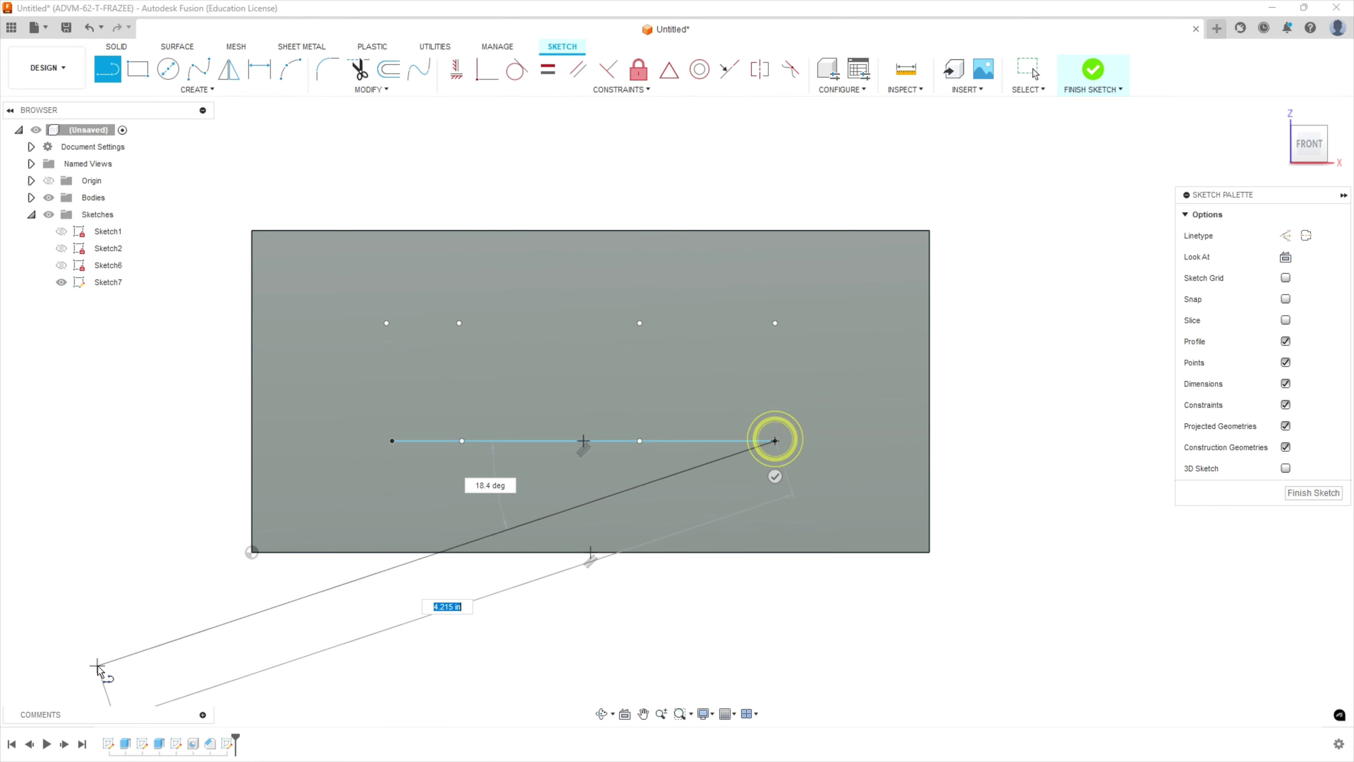
pyautogui.press('Escape')
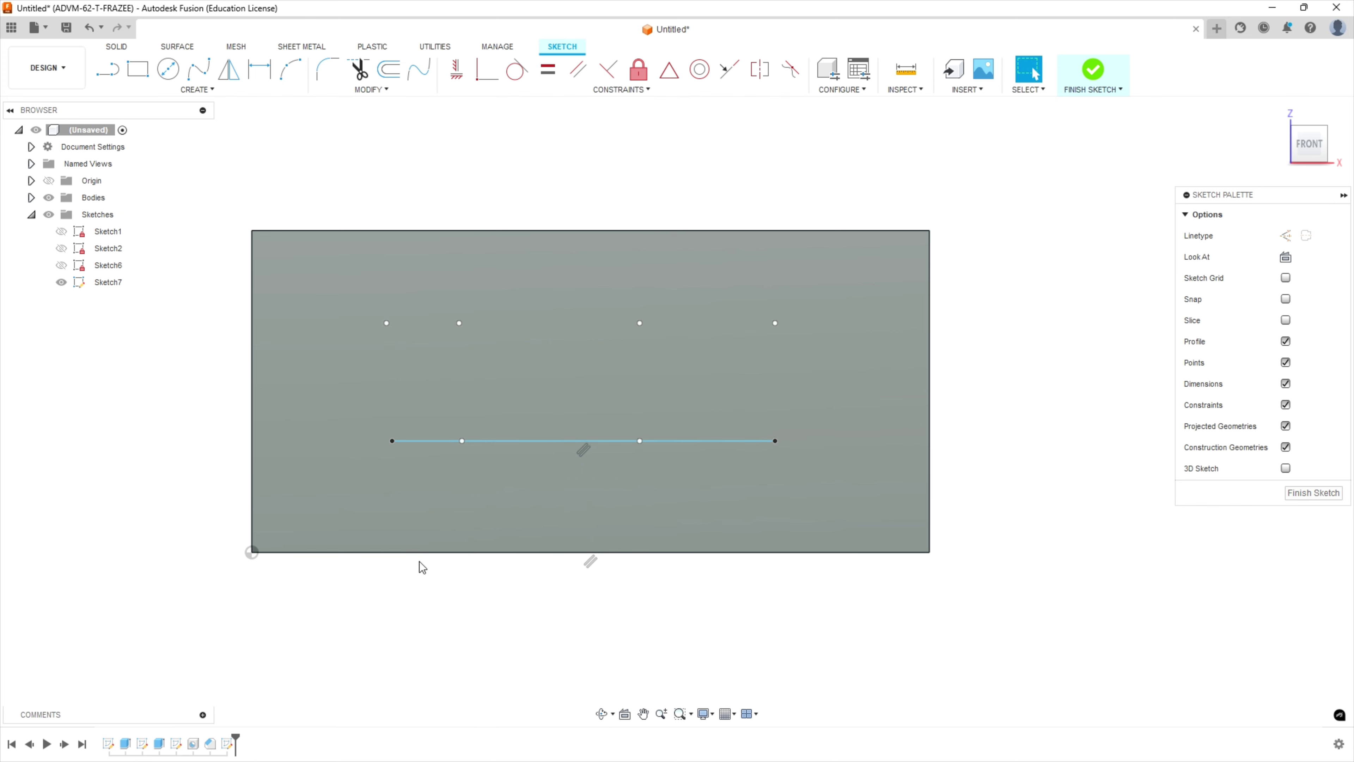
pyautogui.click(548, 441)
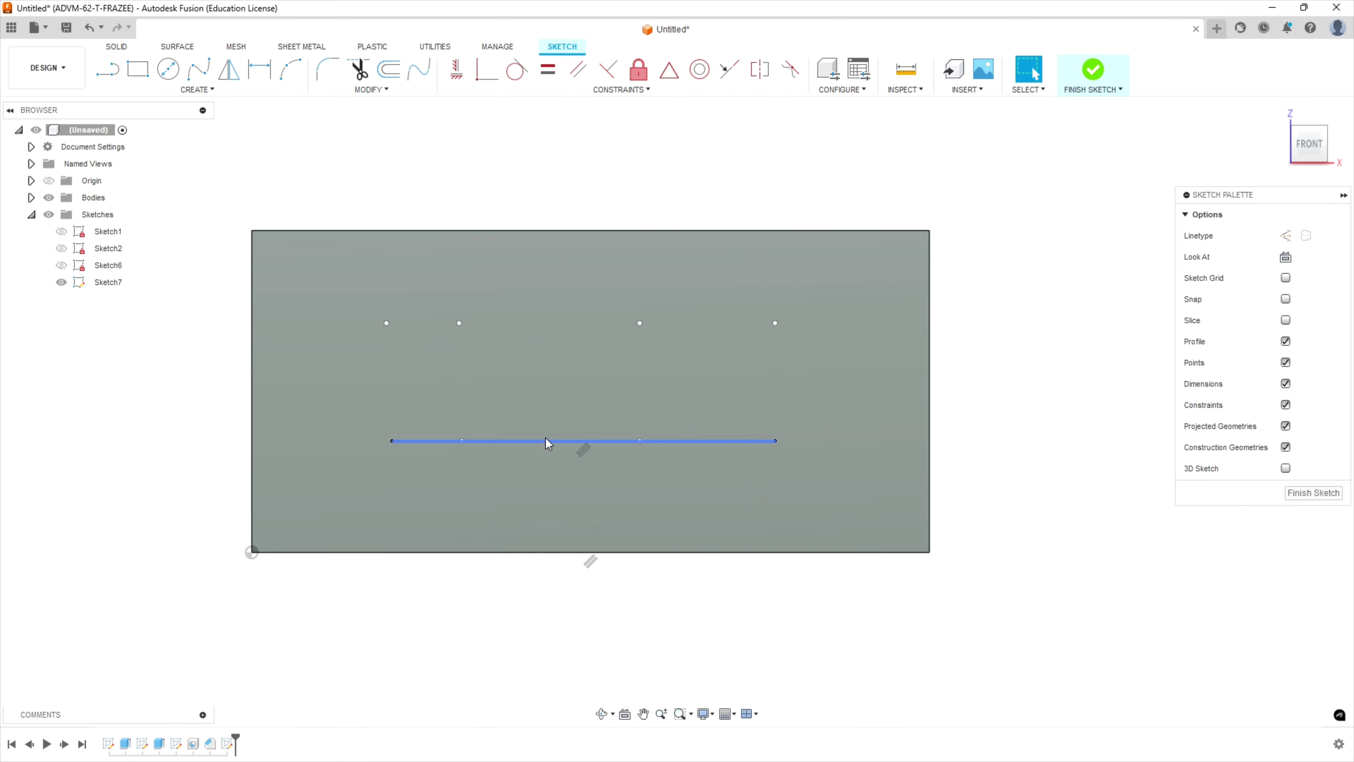
pyautogui.rightClick(549, 441)
pyautogui.click(527, 563)
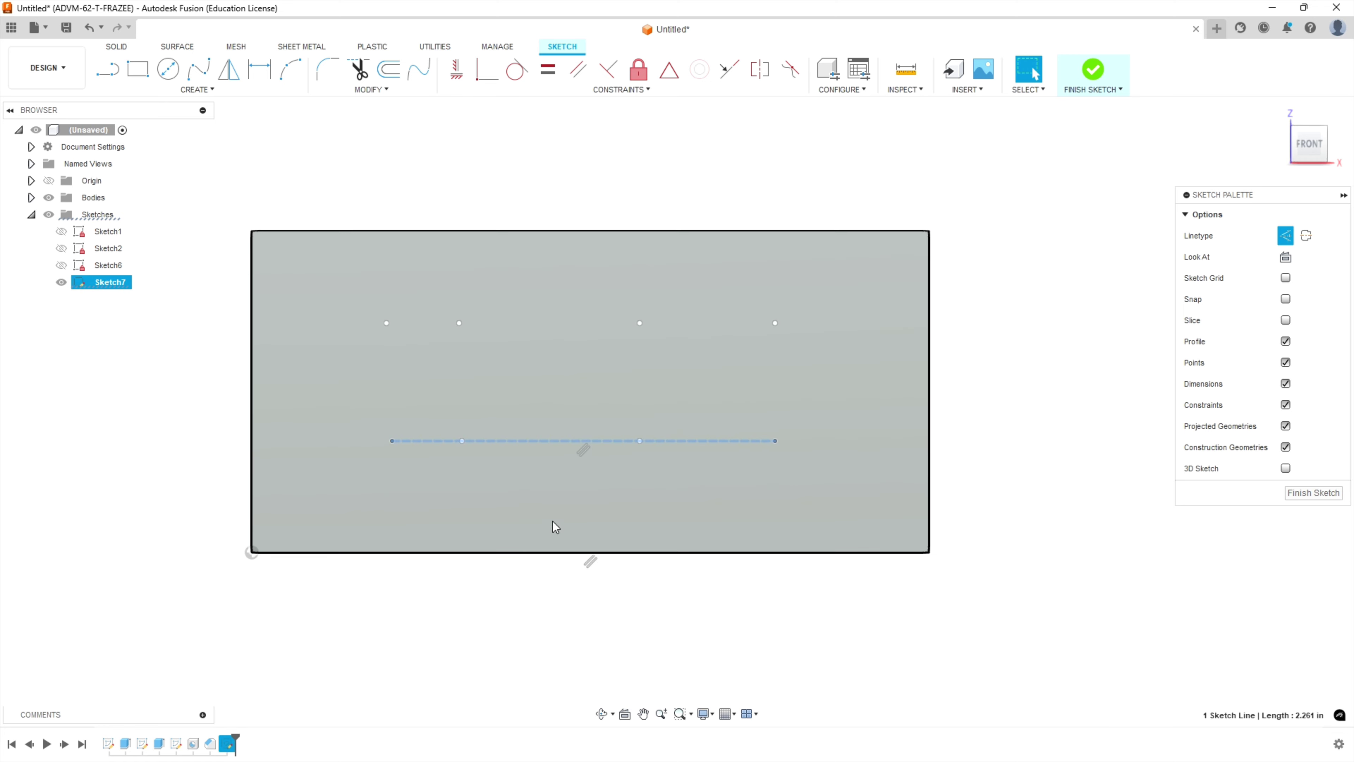
pyautogui.click(489, 440)
pyautogui.click(456, 70)
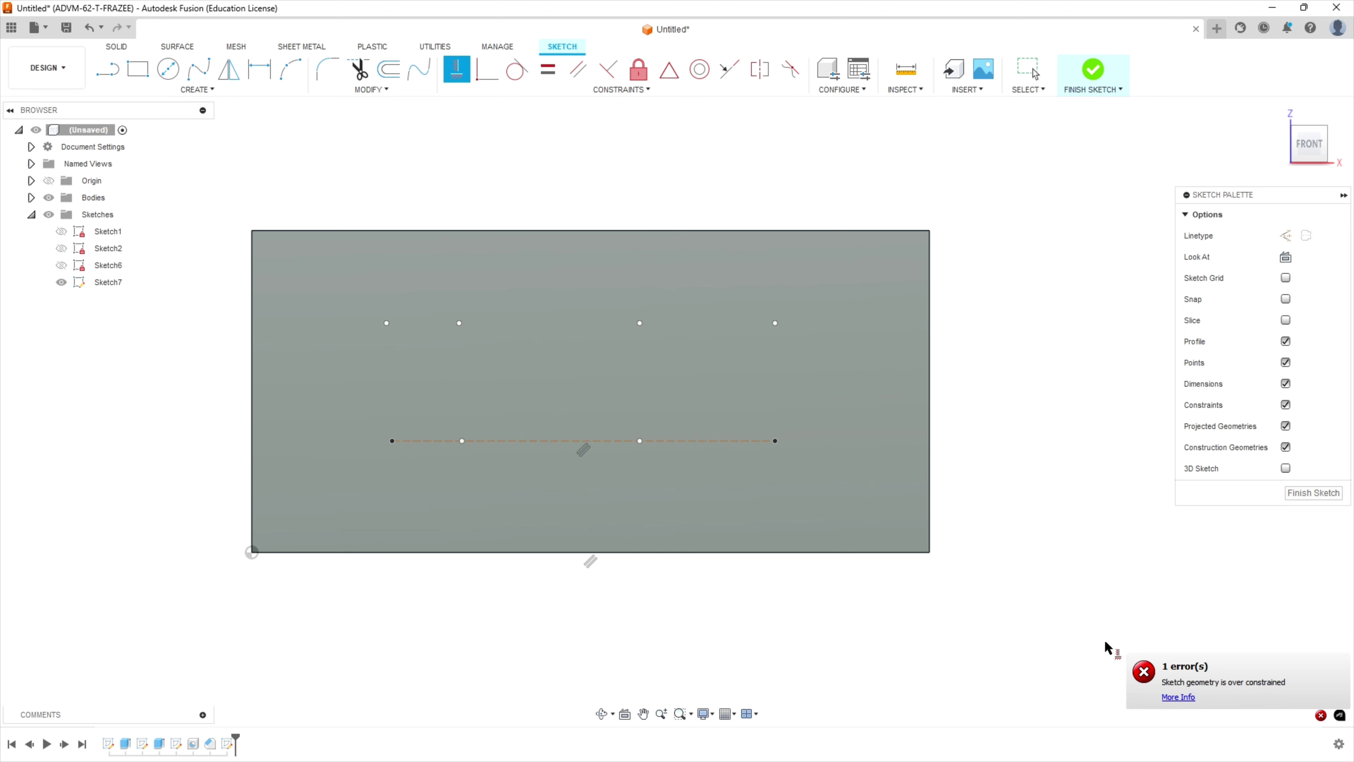
pyautogui.press('Escape')
# - Drag the two middle lower points onto the construction line
pyautogui.click(1065, 674)
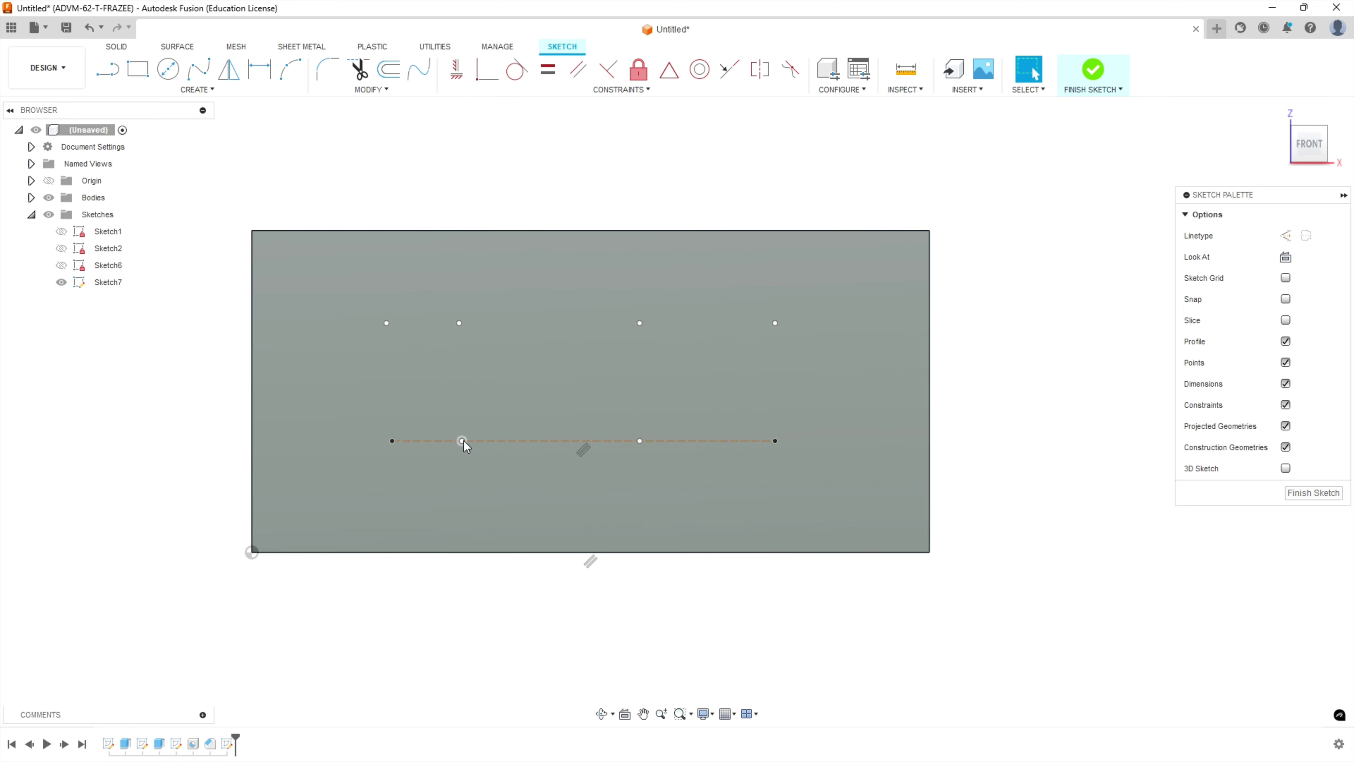
pyautogui.moveTo(463, 440)
pyautogui.mouseDown()
pyautogui.moveTo(460, 487)
pyautogui.moveTo(456, 469)
pyautogui.moveTo(495, 486)
pyautogui.moveTo(462, 459)
pyautogui.moveTo(473, 444)
pyautogui.mouseUp()
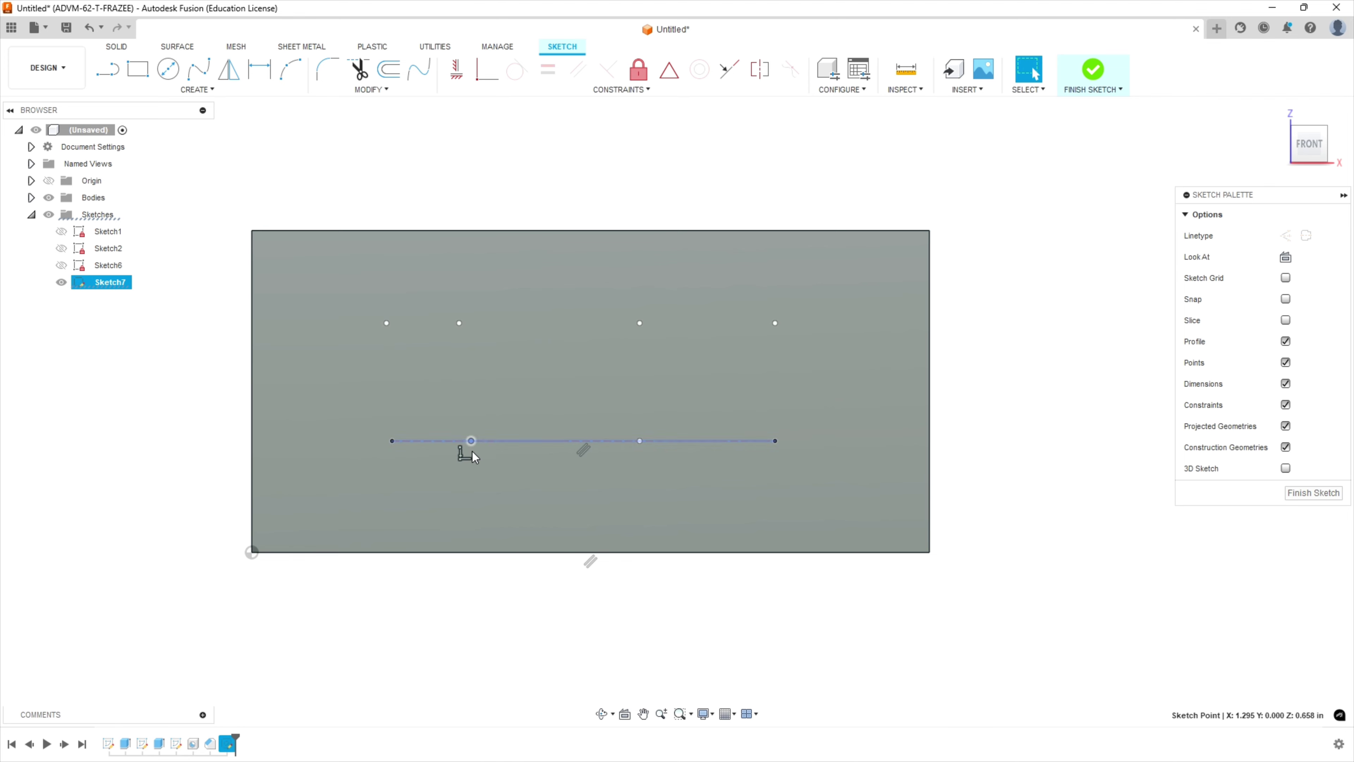
pyautogui.click(640, 441)
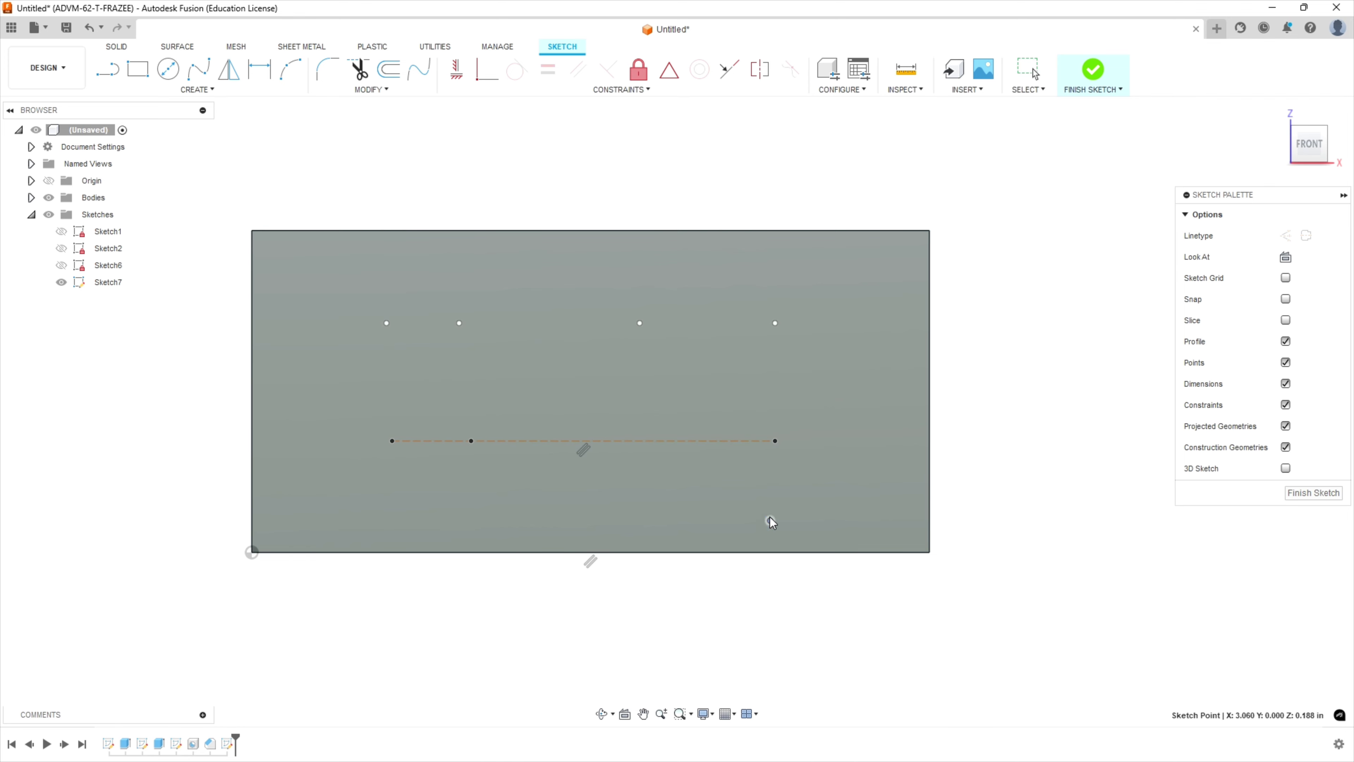
pyautogui.moveTo(611, 469); pyautogui.dragTo(644, 440)
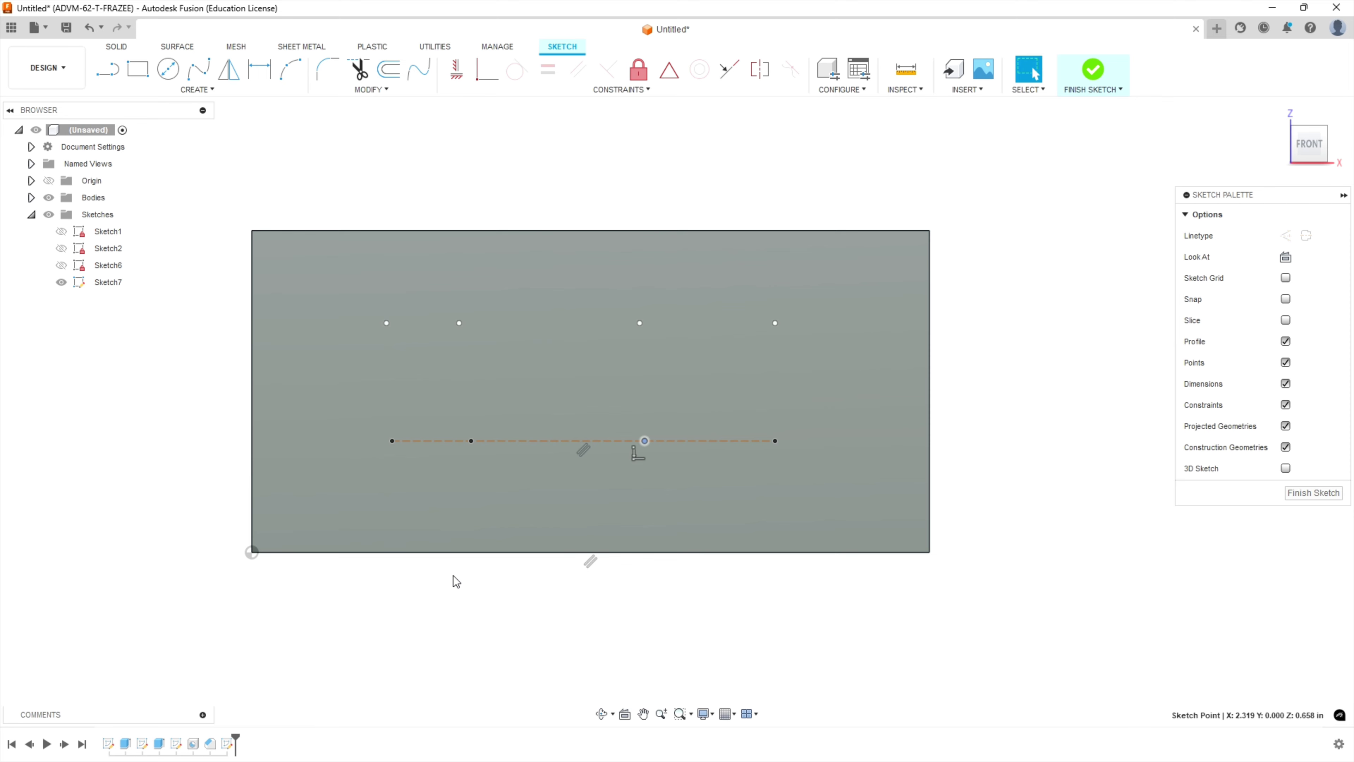
pyautogui.click(618, 501)
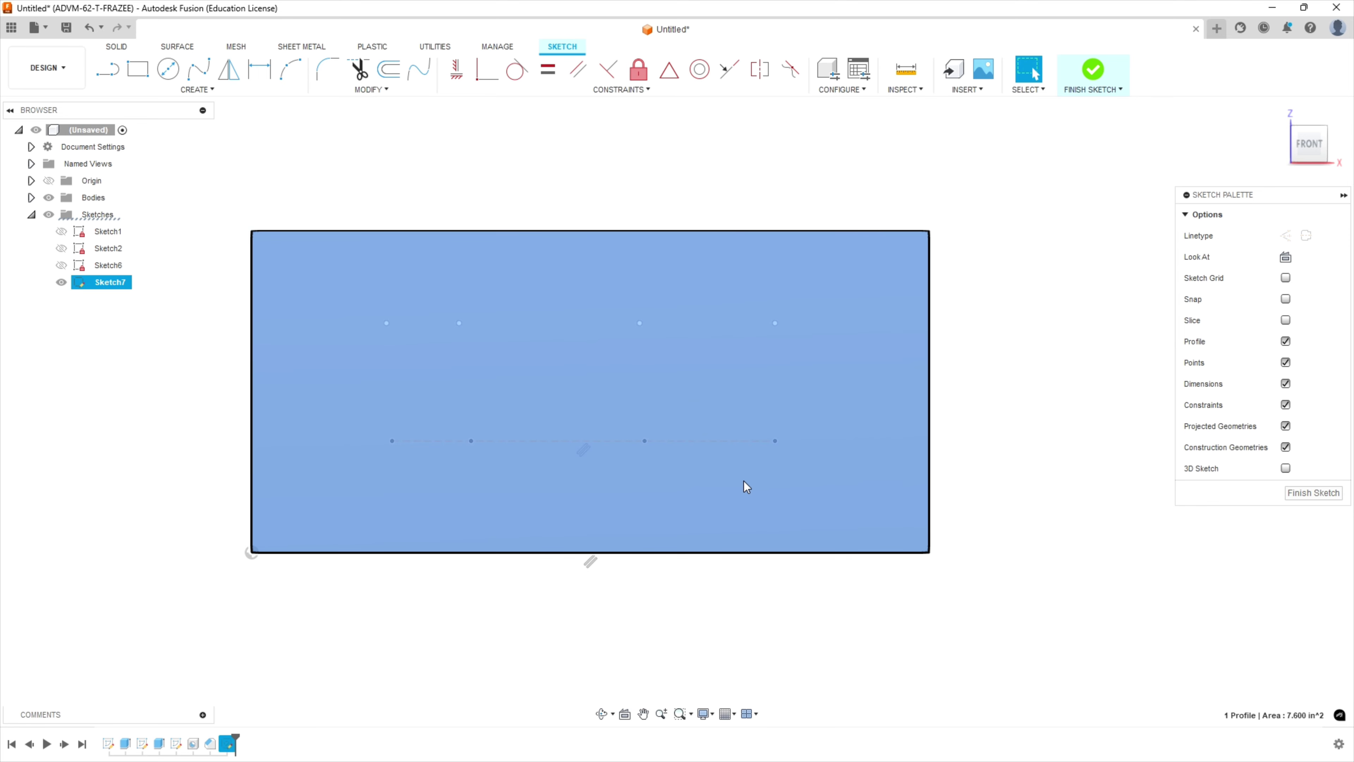
pyautogui.click(709, 597)
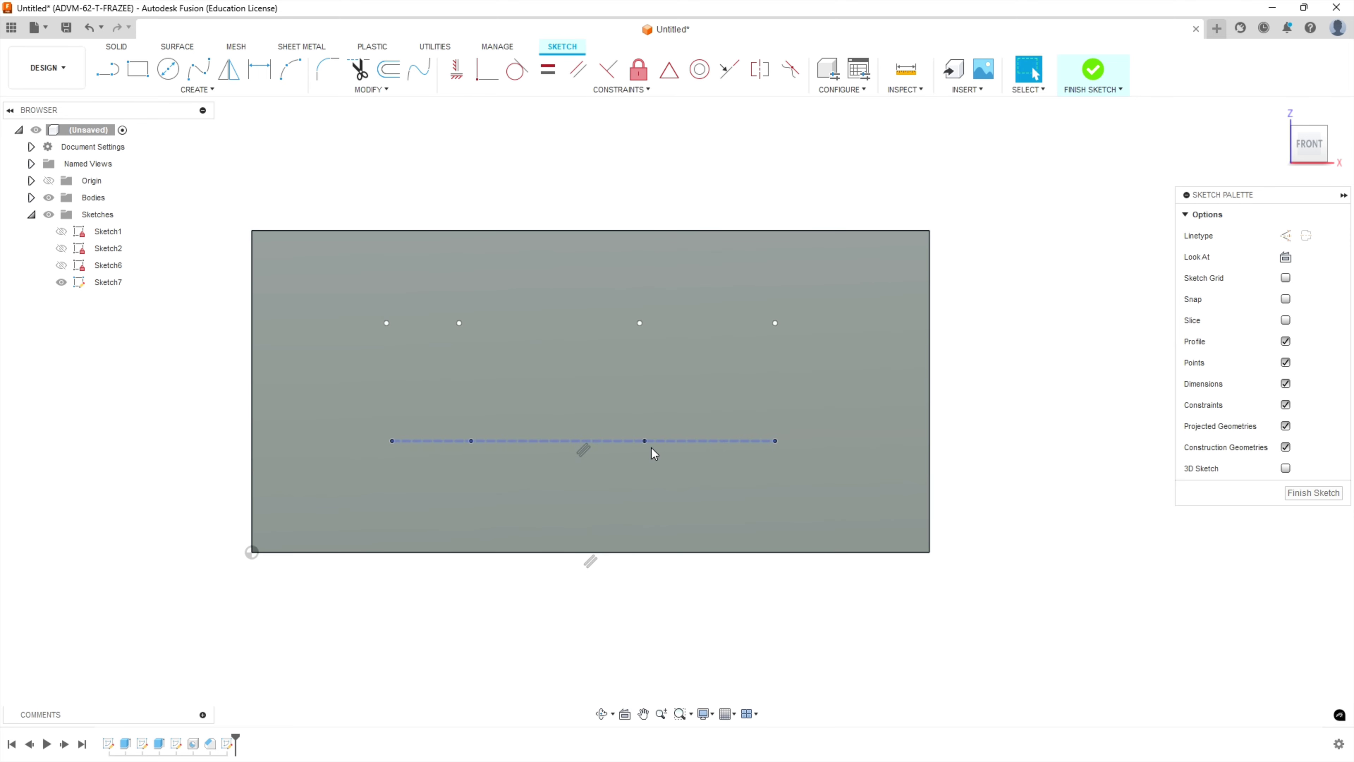
pyautogui.moveTo(472, 440)
pyautogui.mouseDown()
pyautogui.moveTo(559, 442)
pyautogui.moveTo(421, 451)
pyautogui.moveTo(503, 444)
pyautogui.mouseUp()
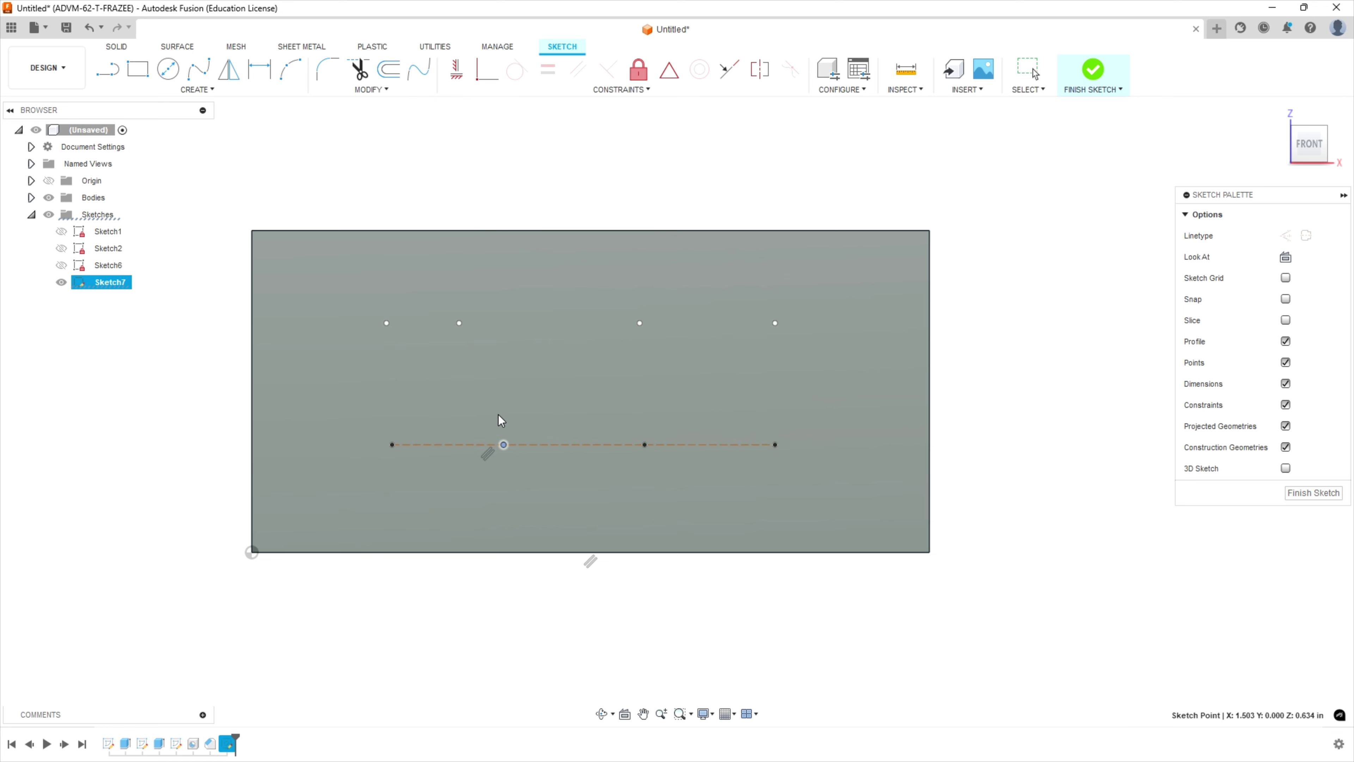
pyautogui.click(708, 649)
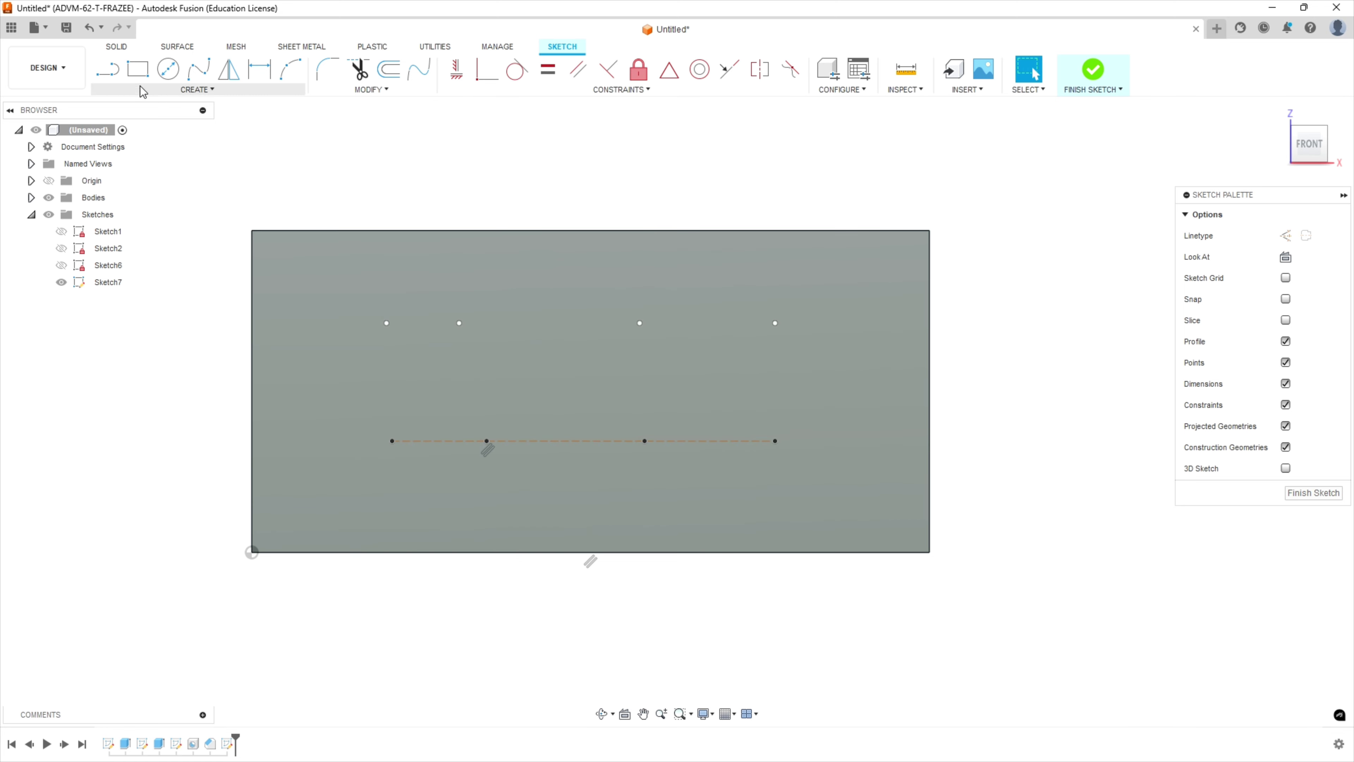
pyautogui.click(107, 68)
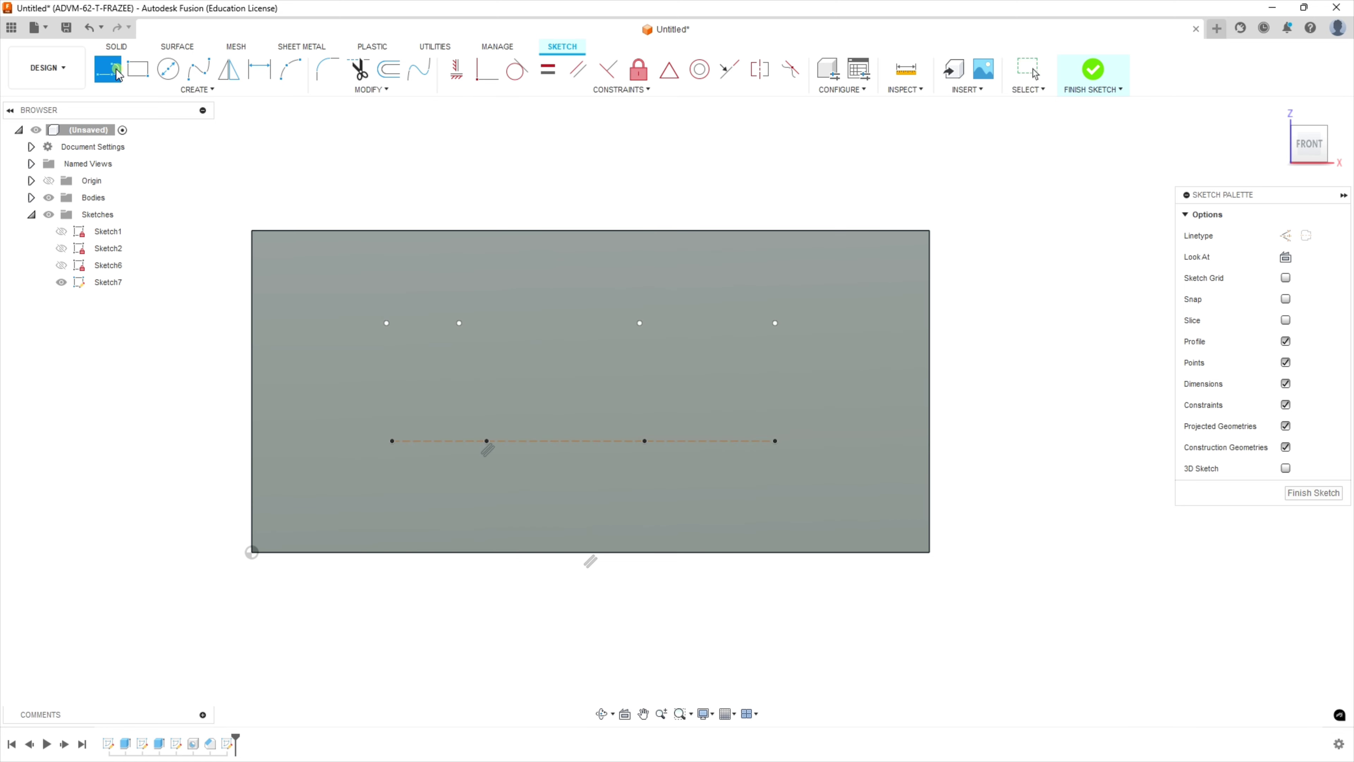
# - Draw a construction line from the upper-left to the upper-right hole point
pyautogui.click(386, 323)
pyautogui.click(775, 323)
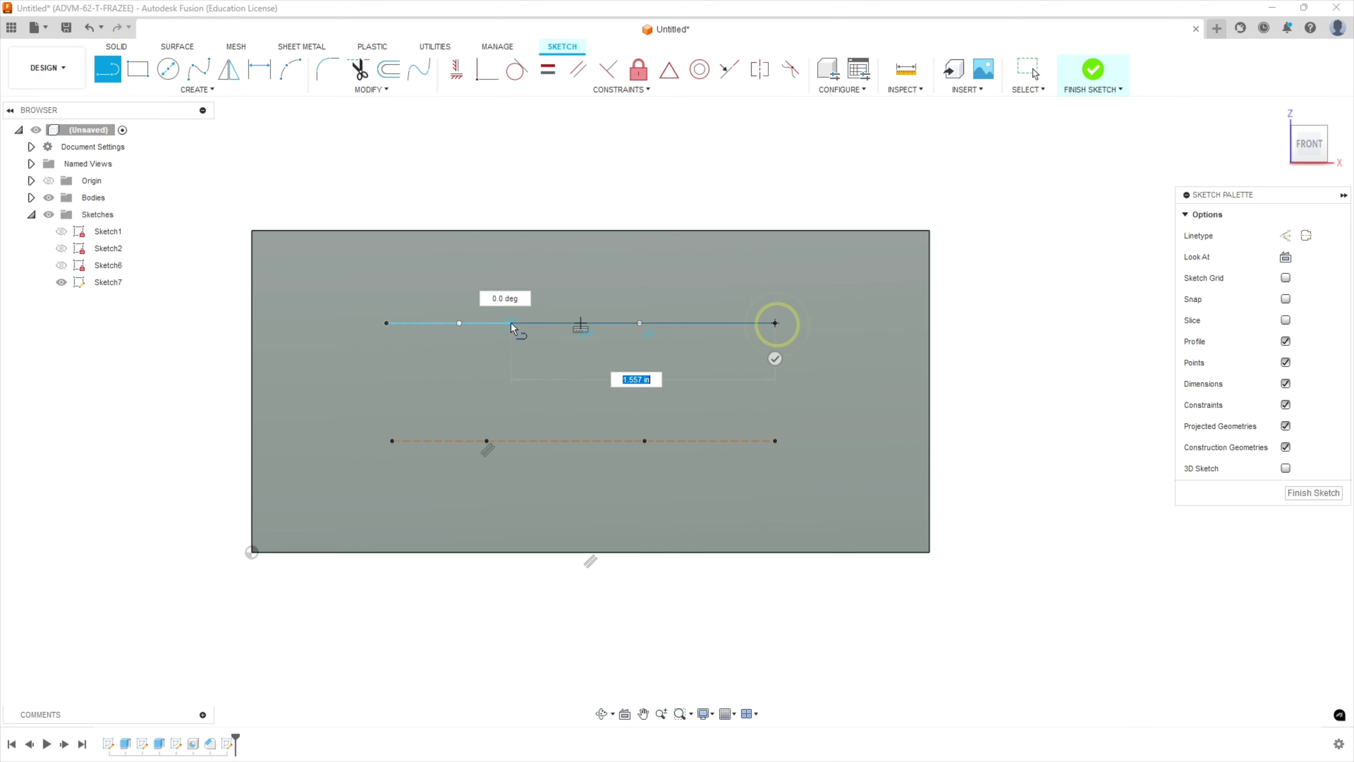
pyautogui.click(521, 351)
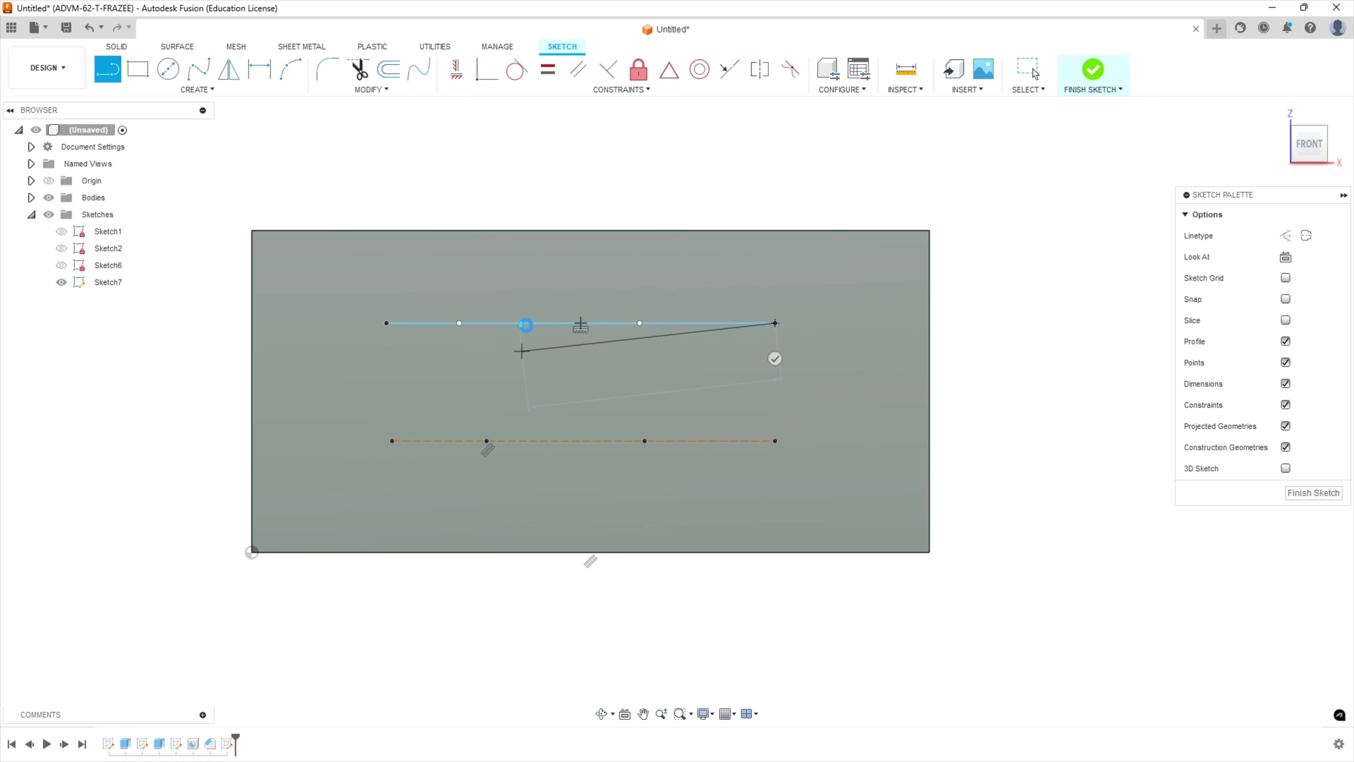
pyautogui.click(1032, 69)
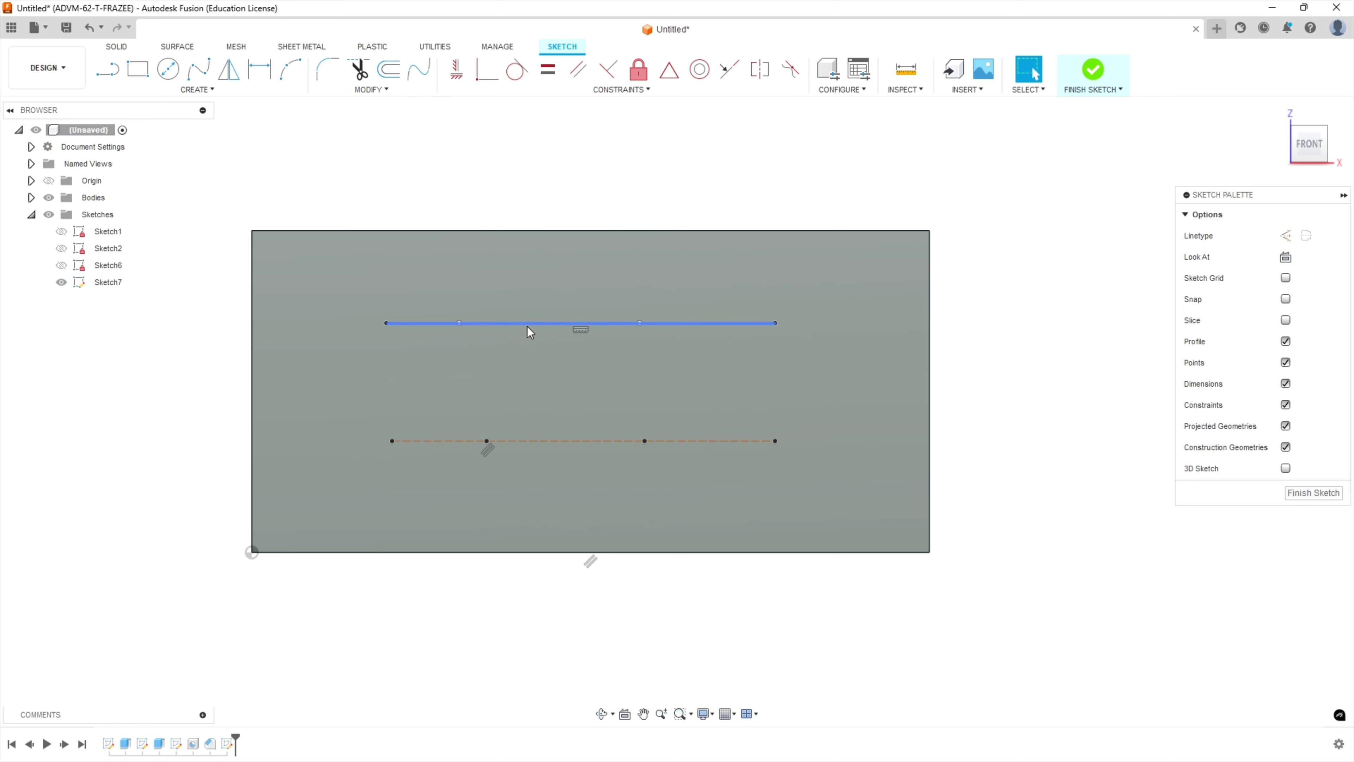
pyautogui.rightClick(528, 322)
pyautogui.click(518, 446)
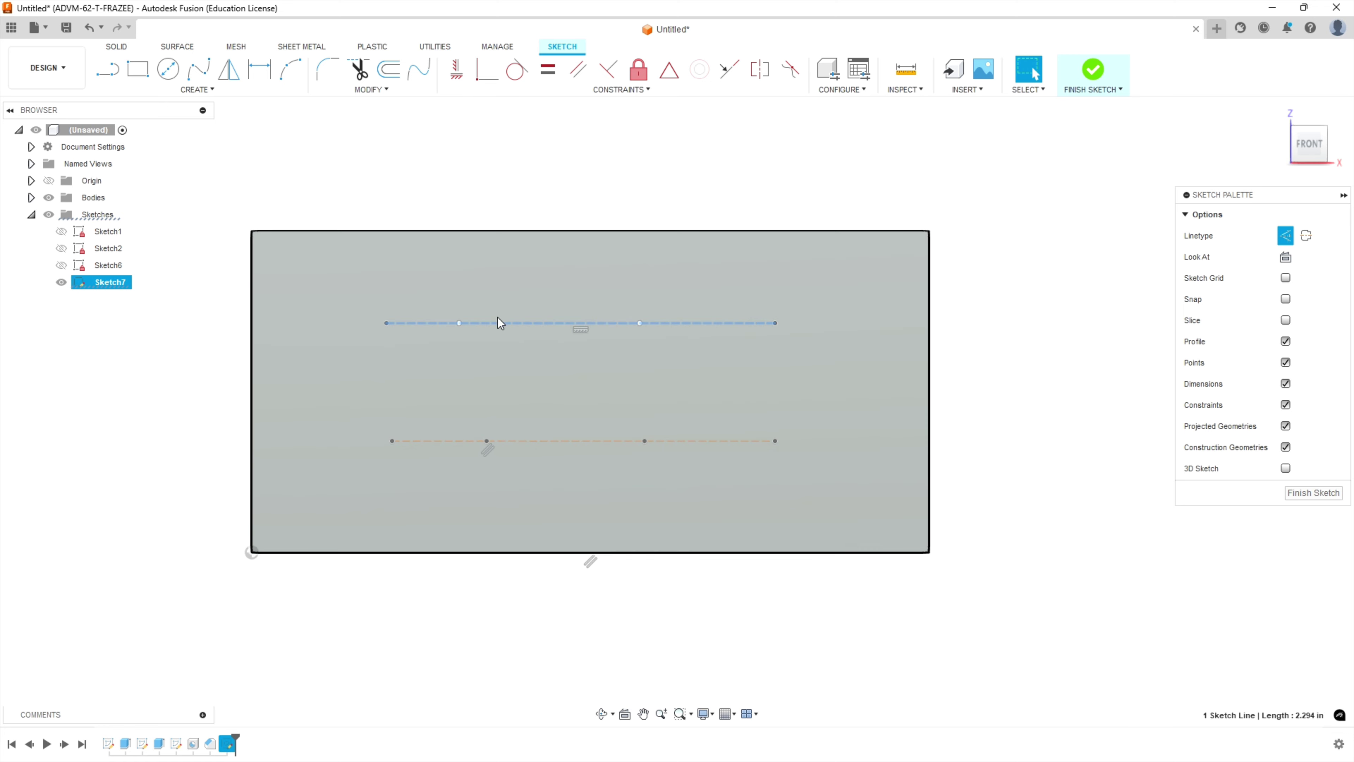
pyautogui.click(458, 323)
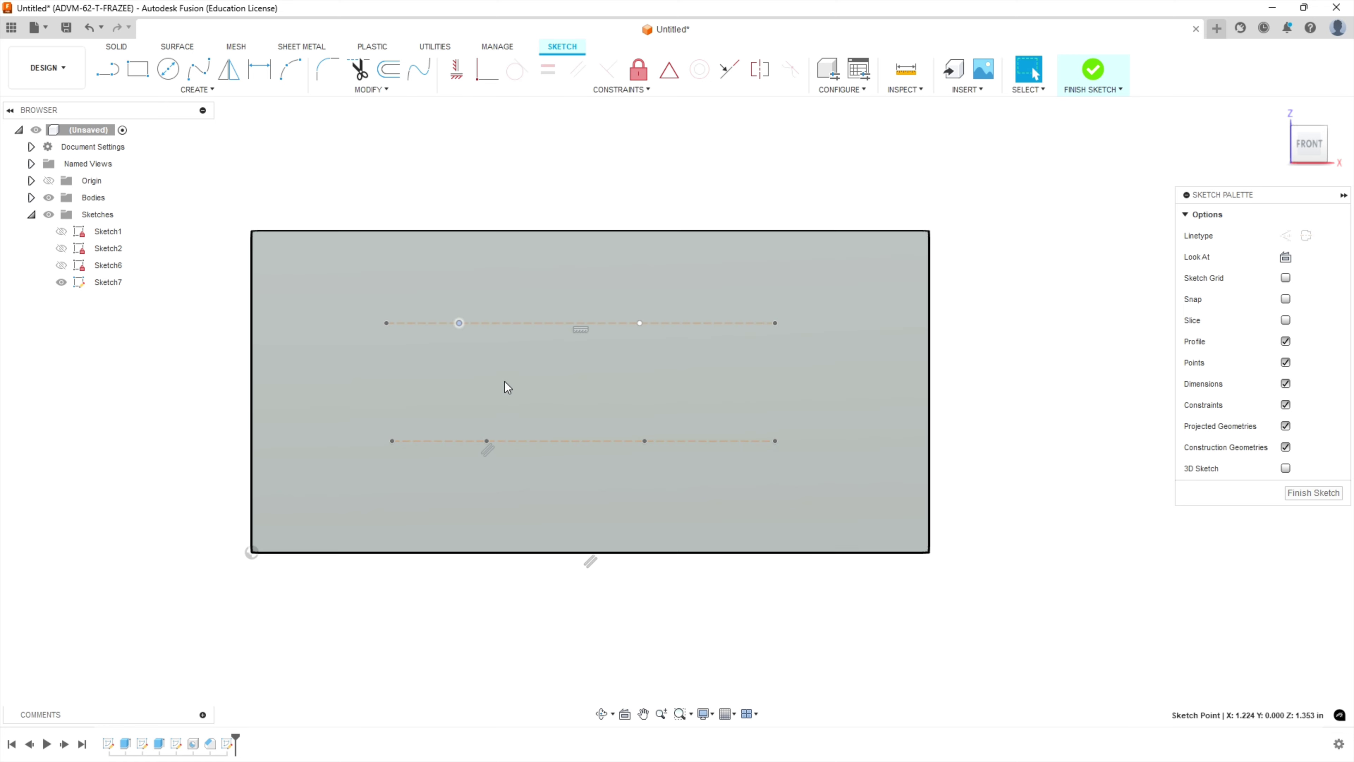
pyautogui.click(641, 322)
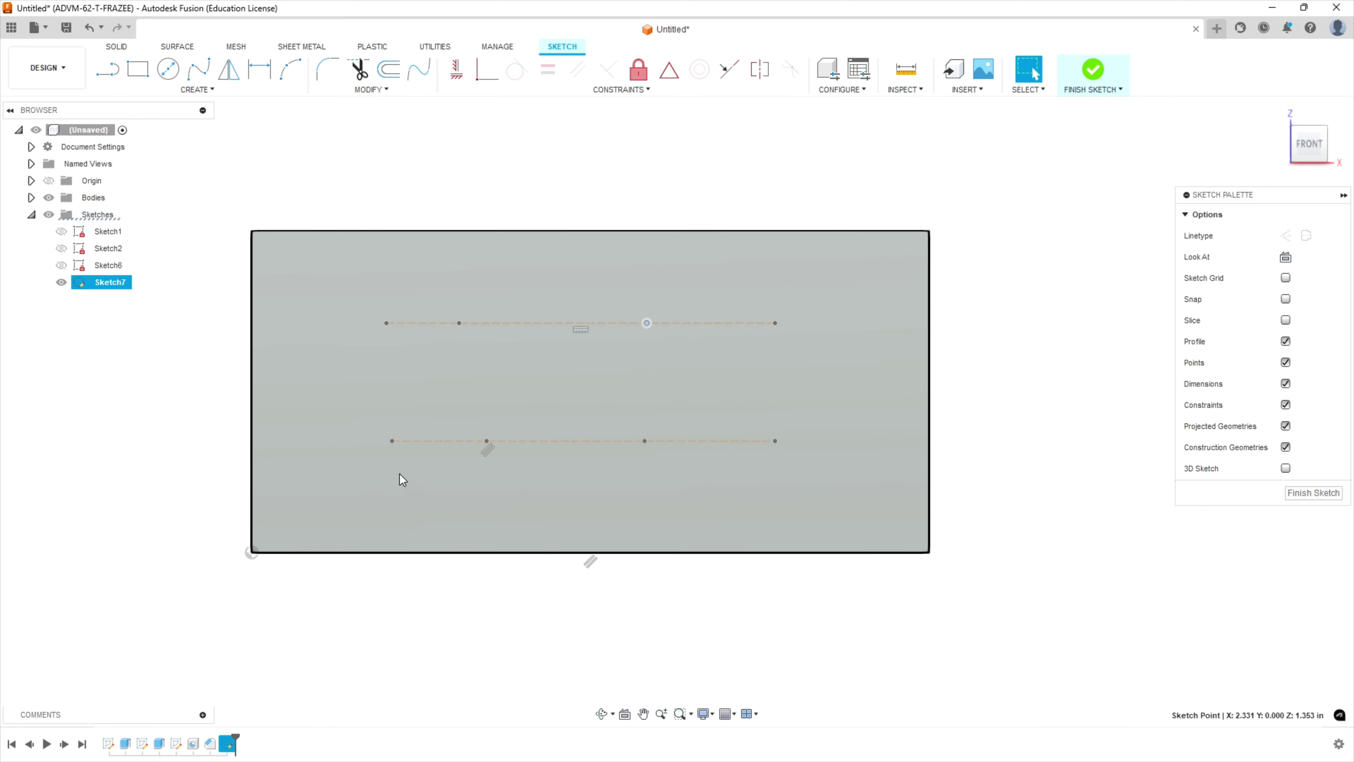
pyautogui.click(627, 208)
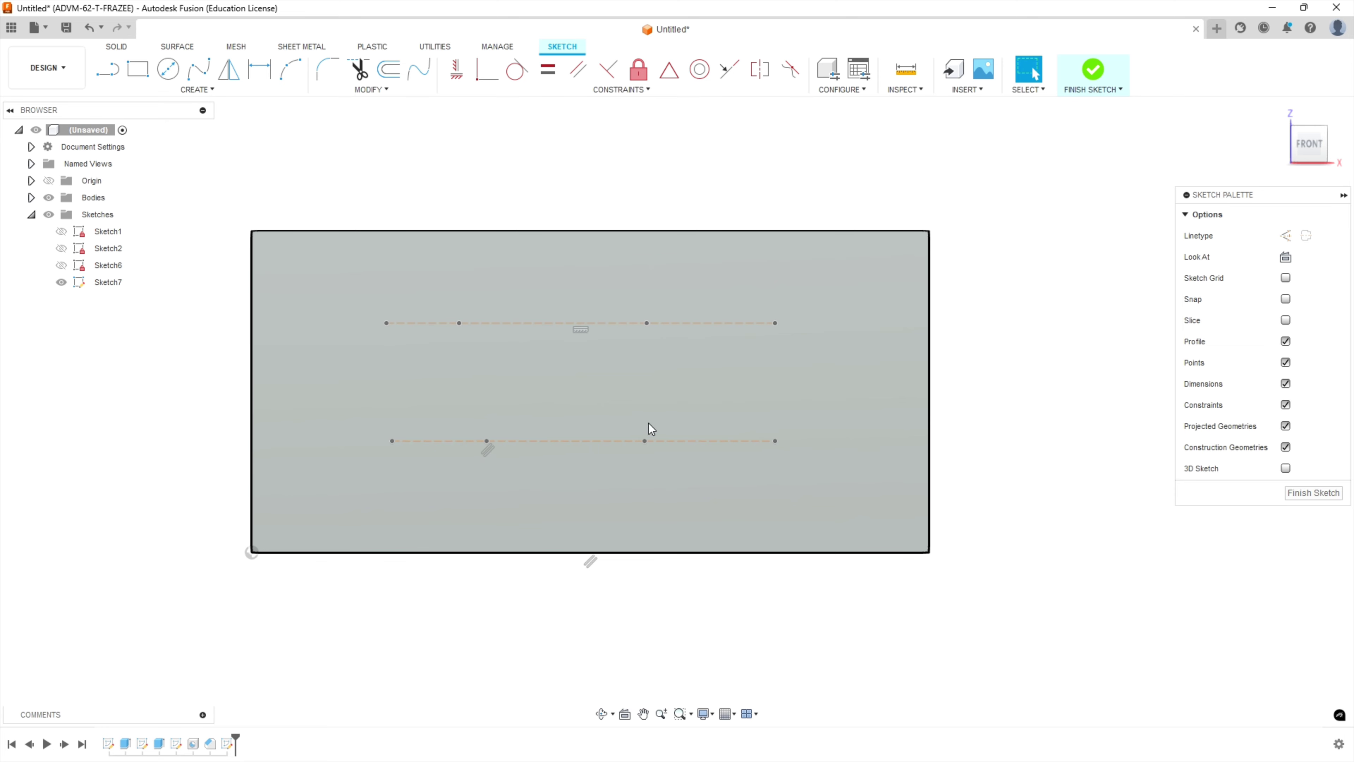
# - Vertically align each lower point beneath its upper point, then bring up the 99999-101 drawing
pyautogui.click(456, 70)
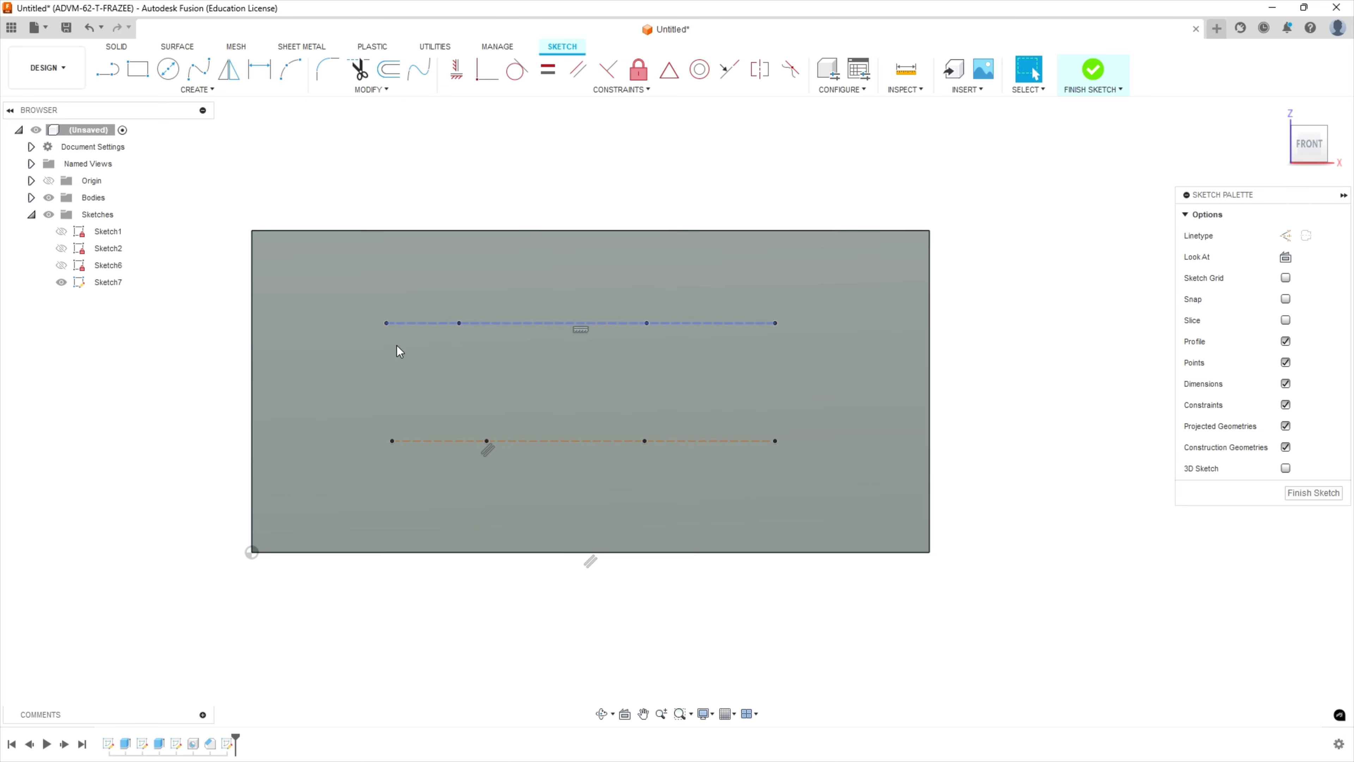
pyautogui.click(456, 70)
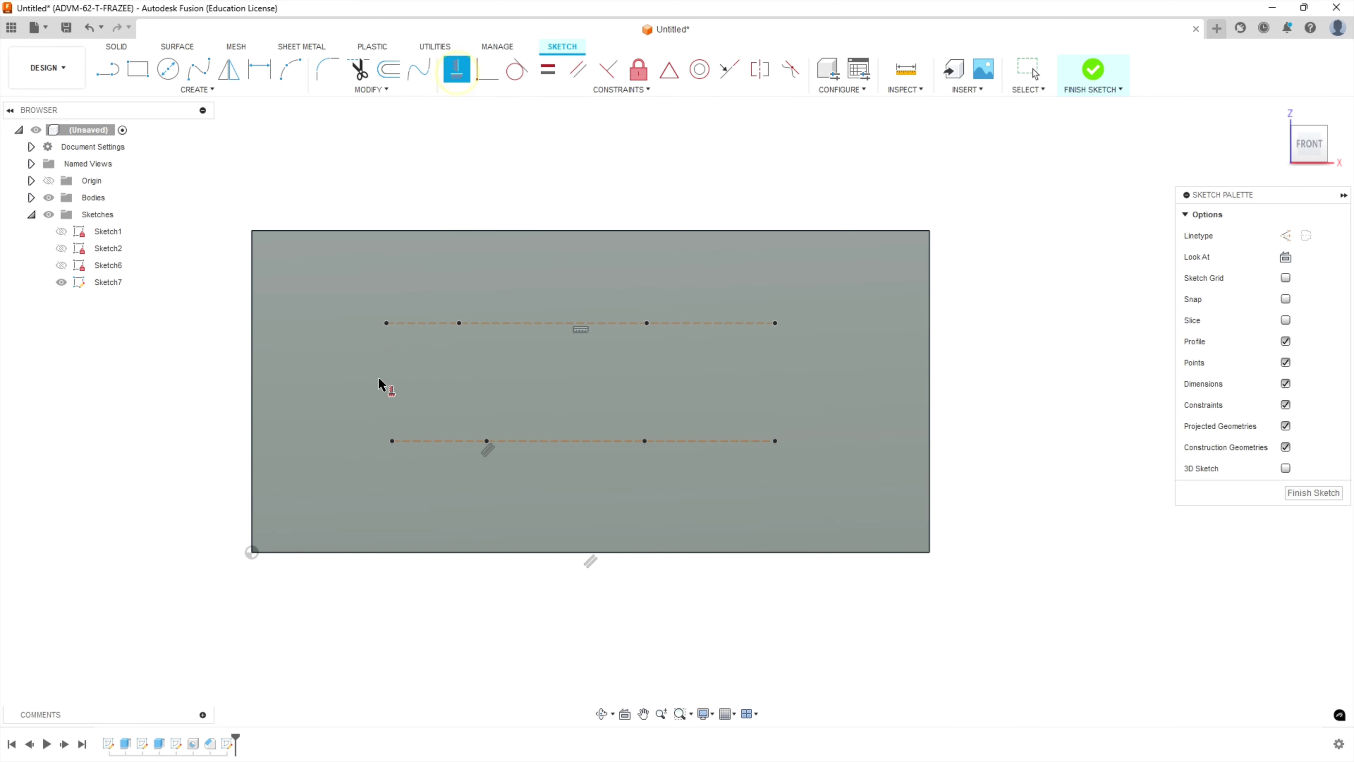
pyautogui.click(386, 322)
pyautogui.click(391, 441)
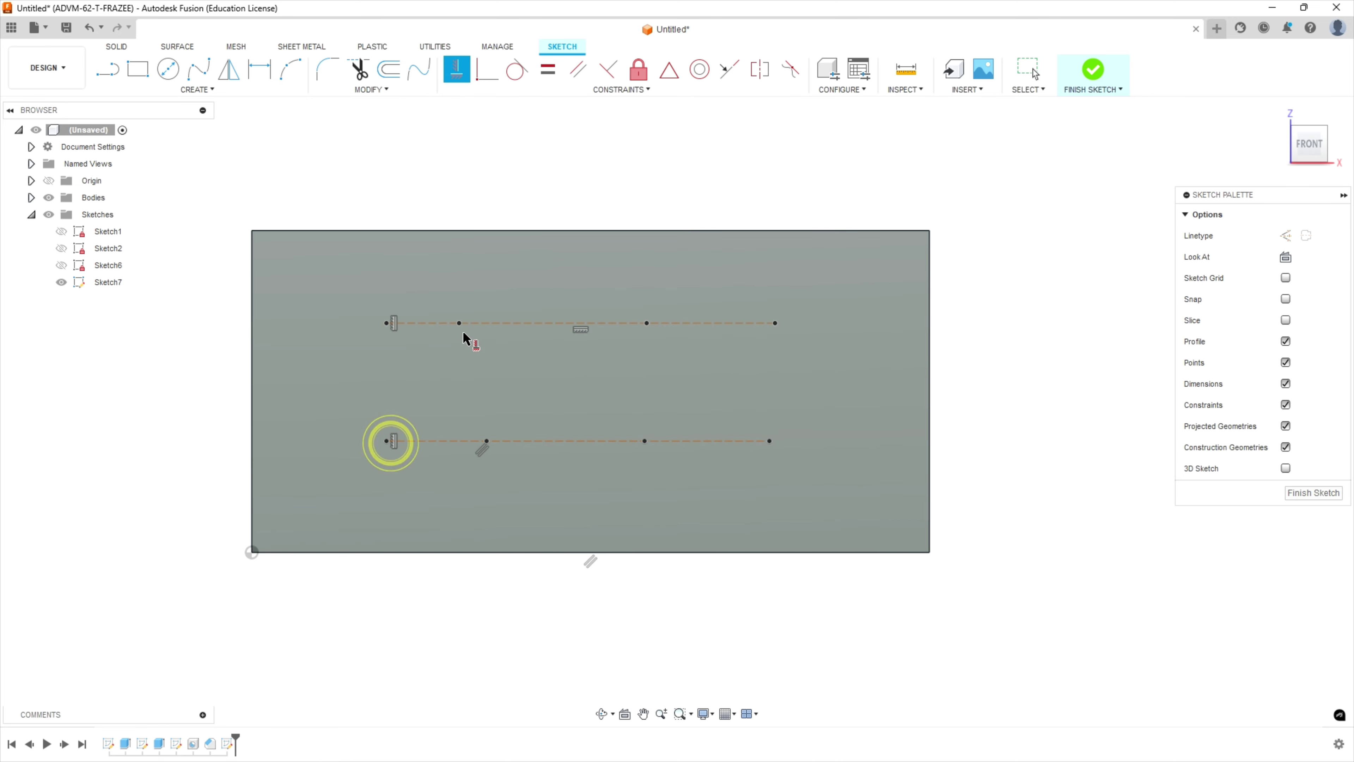
pyautogui.click(459, 323)
pyautogui.click(486, 441)
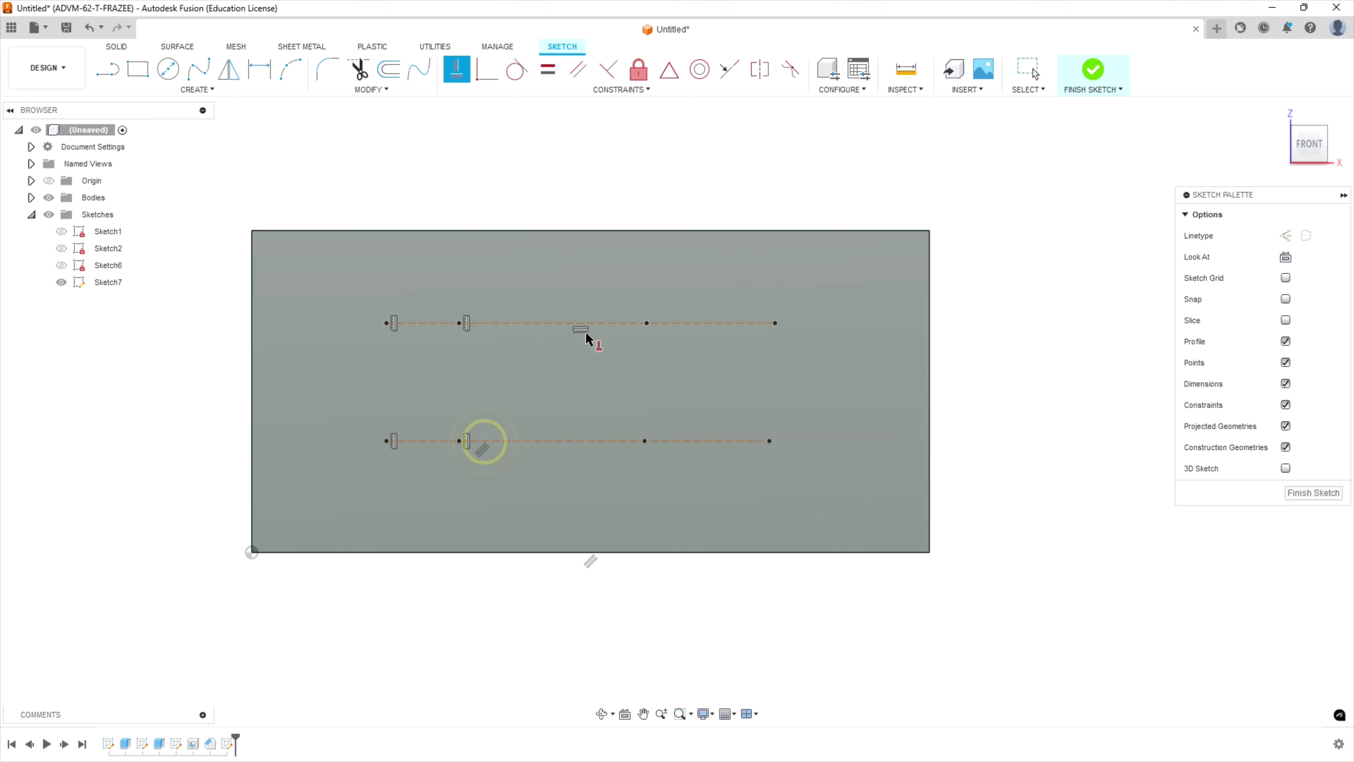
pyautogui.click(645, 323)
pyautogui.click(645, 441)
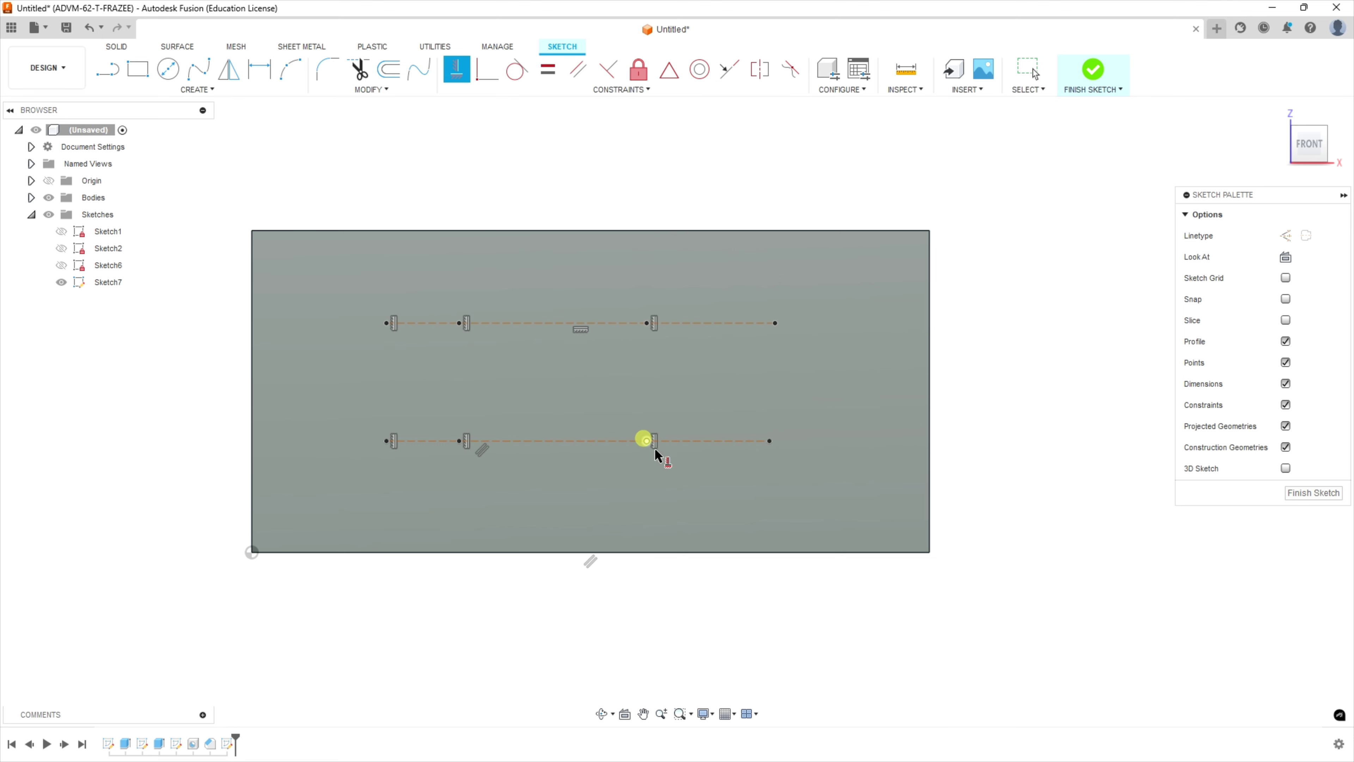
pyautogui.click(775, 323)
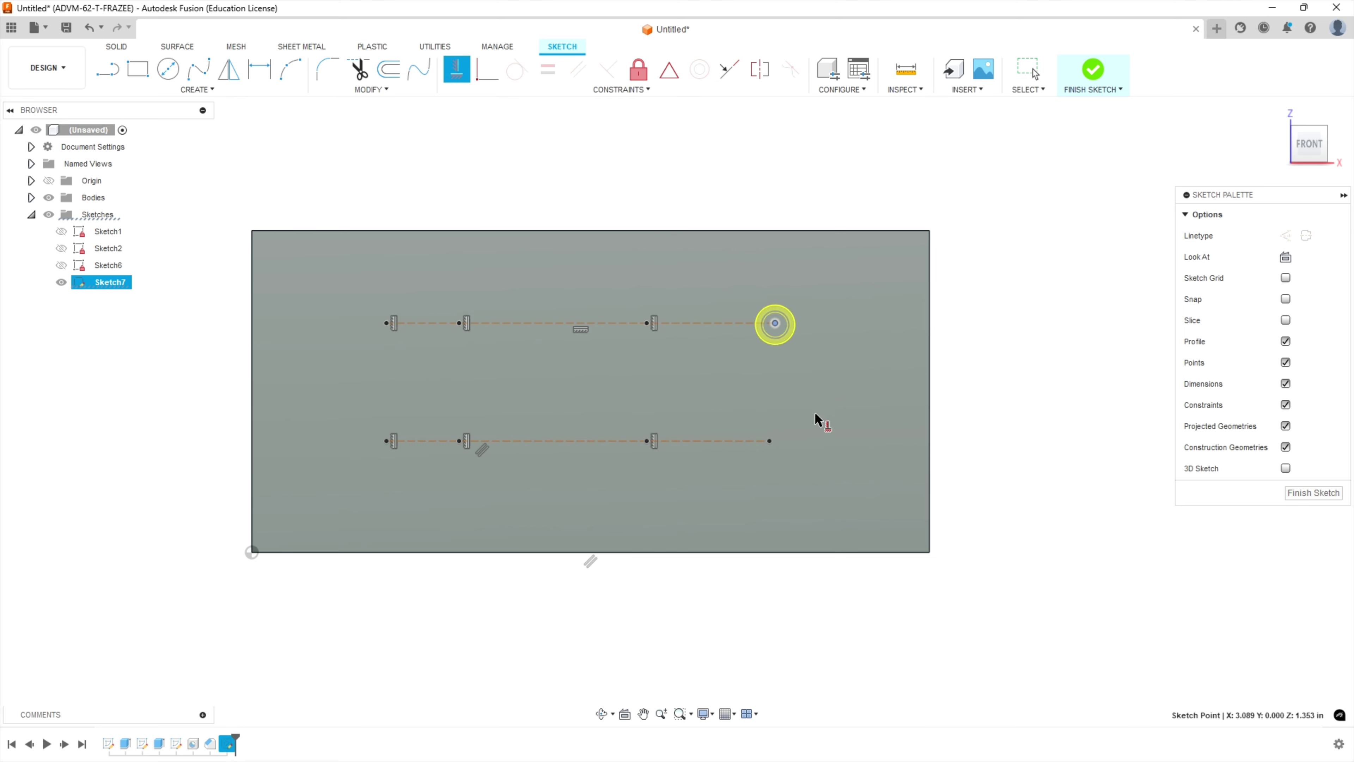
pyautogui.click(771, 440)
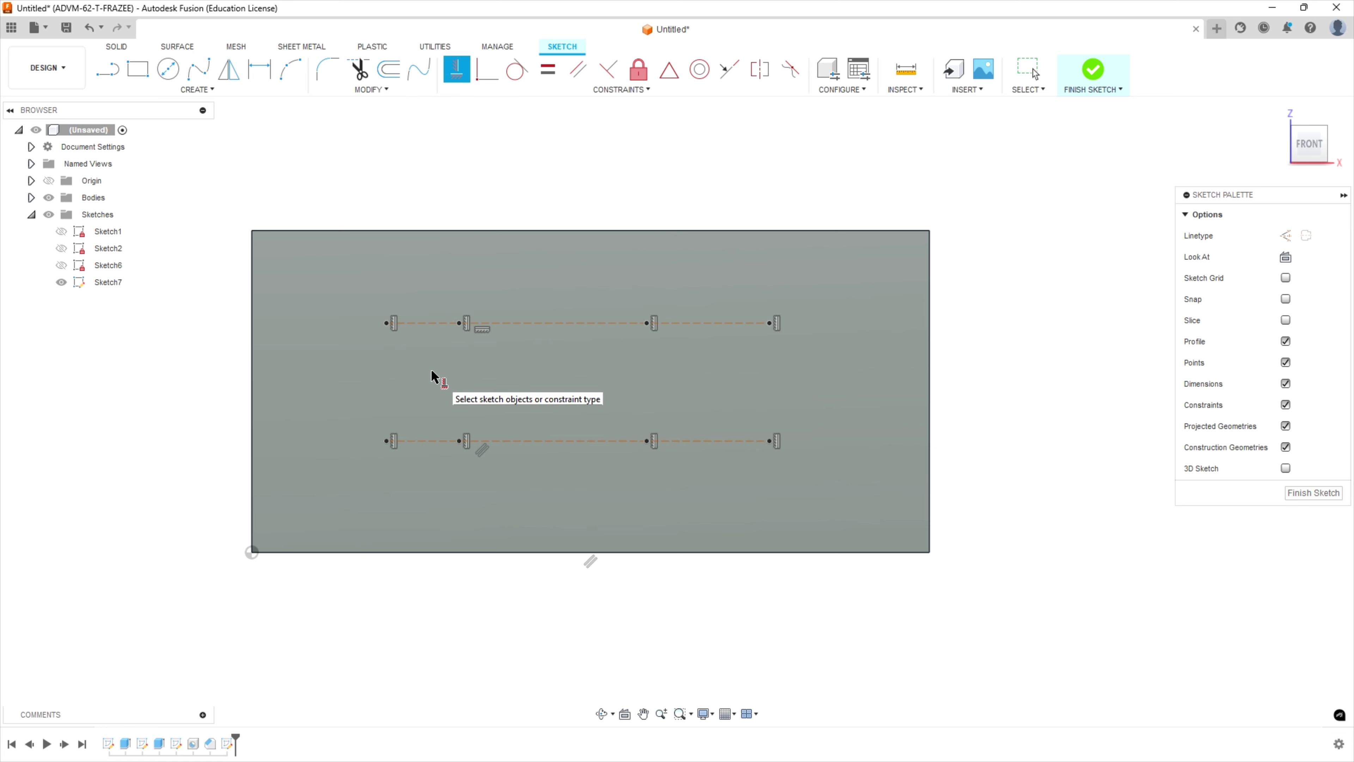
pyautogui.press('Escape')
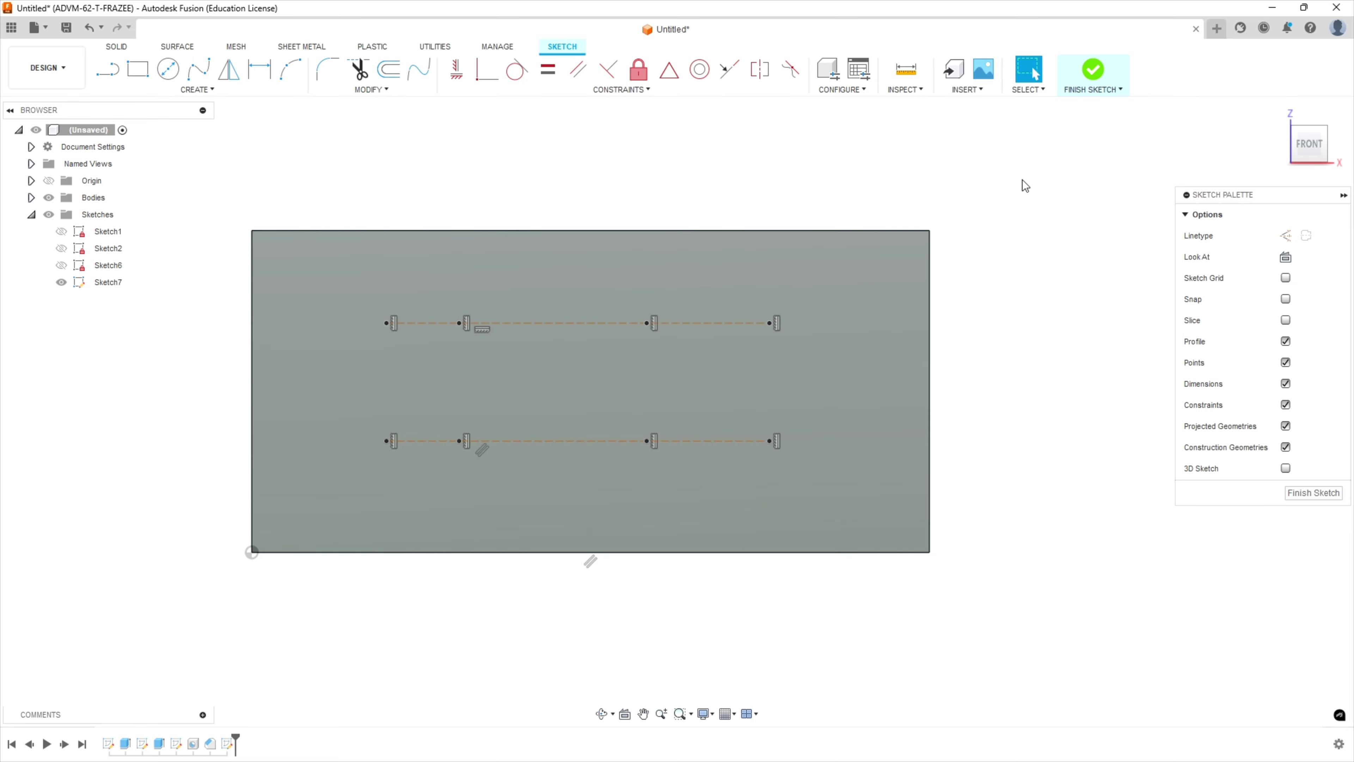
pyautogui.hotkey('alt', 'Tab')
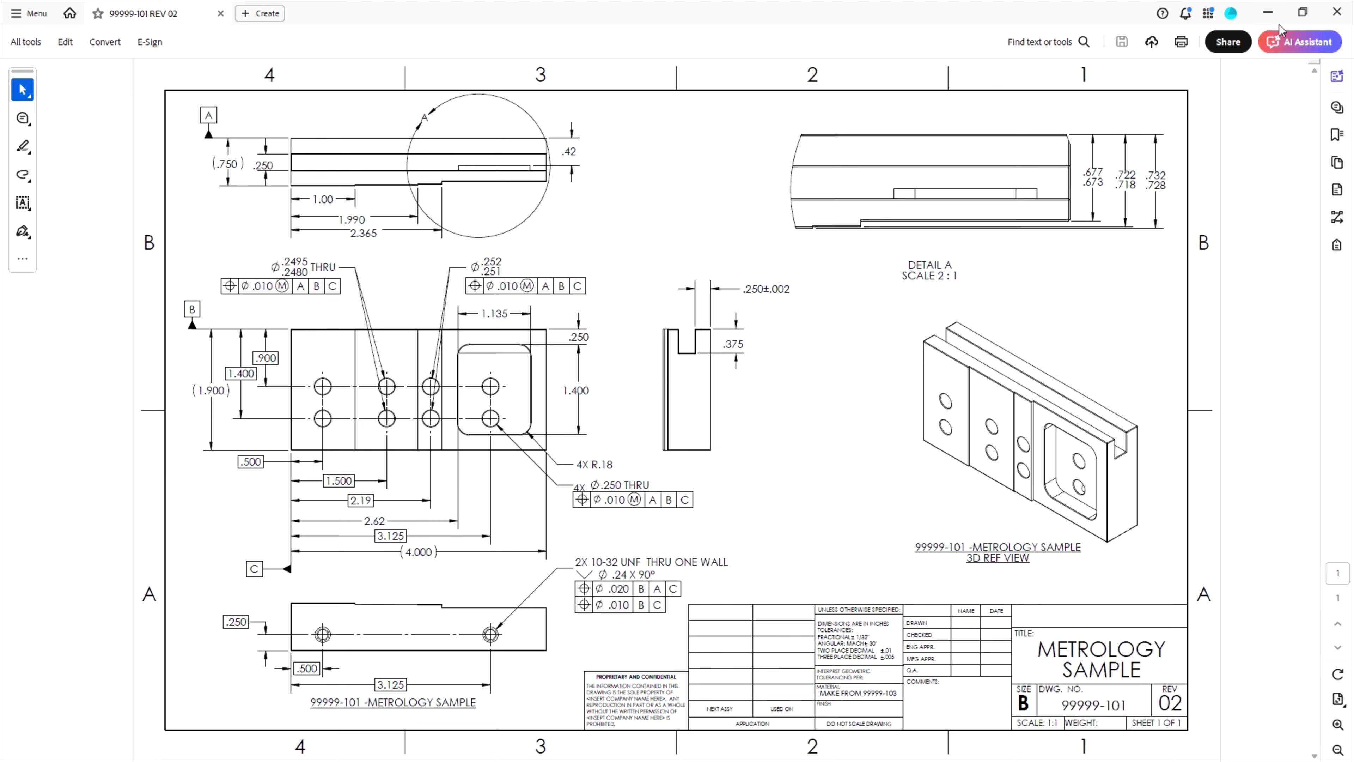
# - Dimension the upper construction line 0.900 from the block's top edge, then switch to the PDF
pyautogui.click(1268, 12)
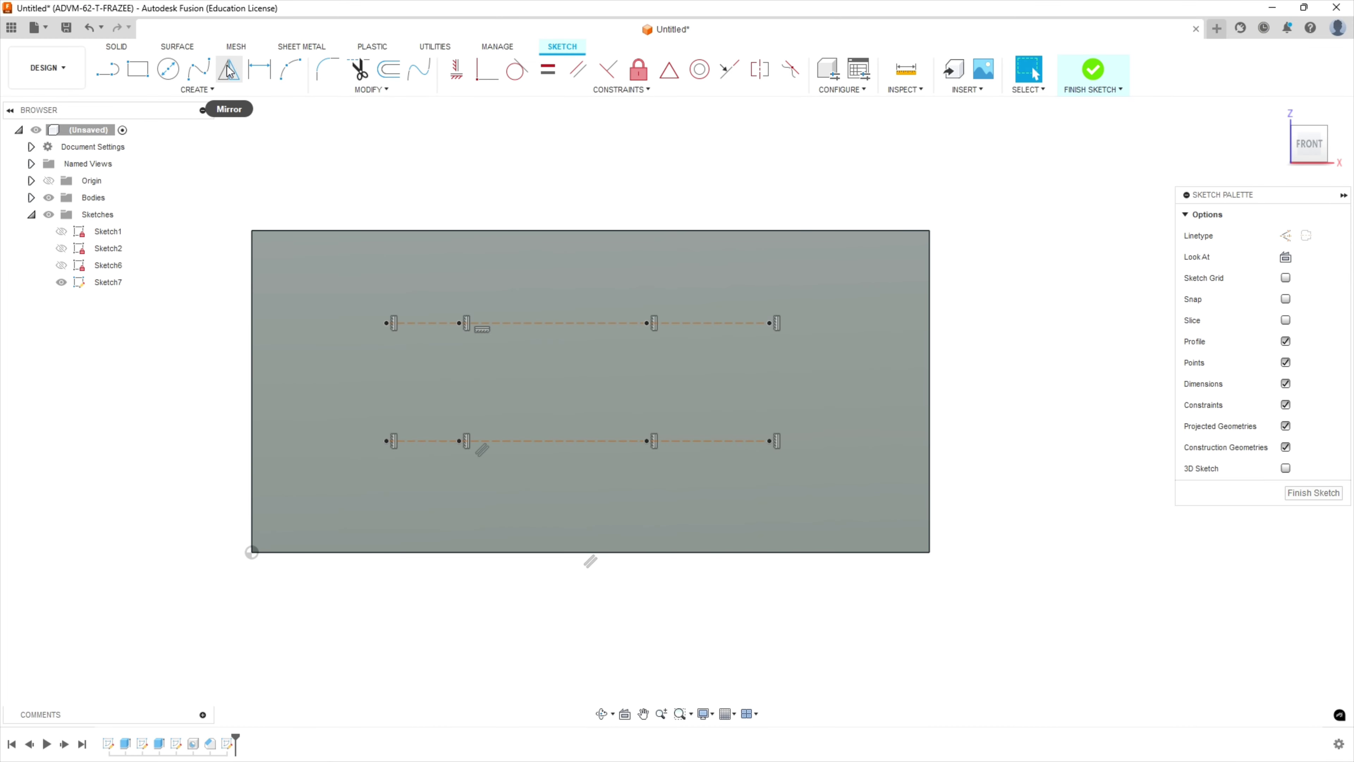
pyautogui.click(259, 69)
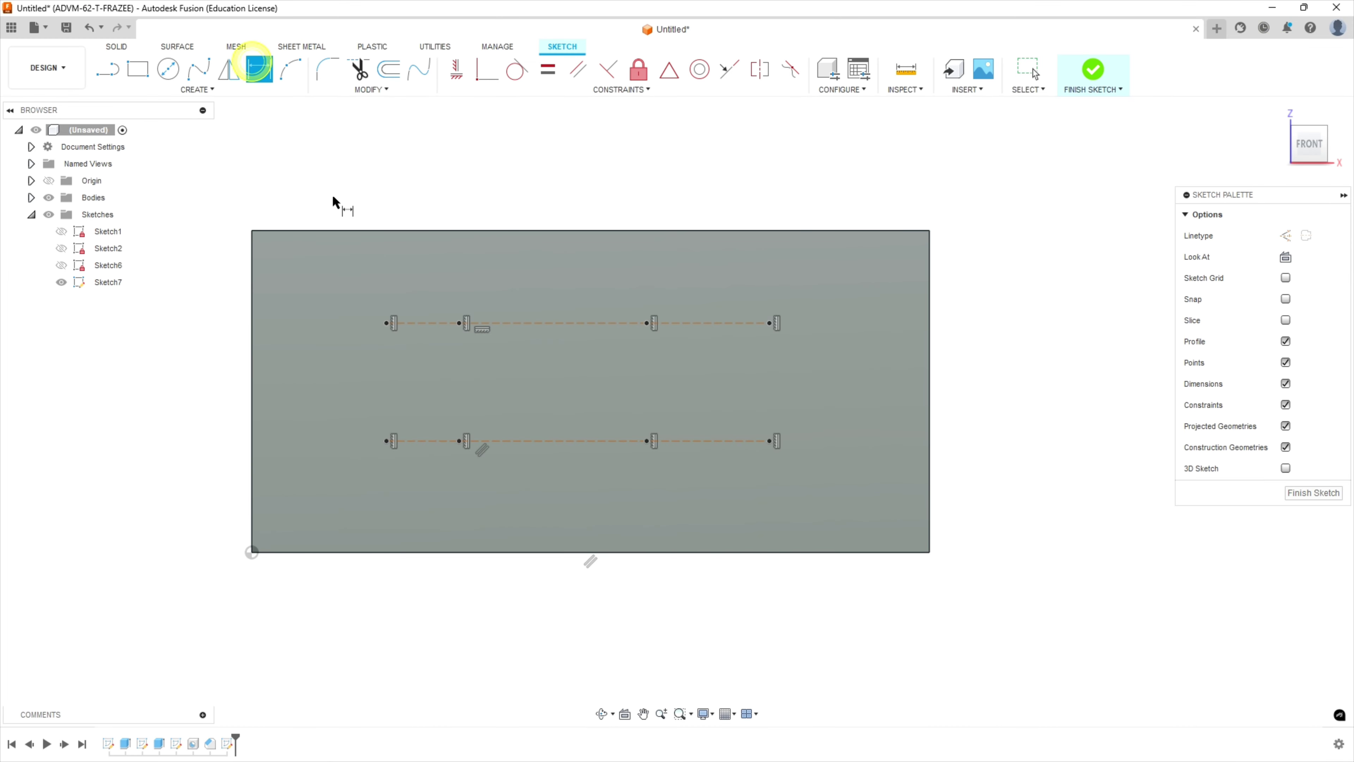
pyautogui.click(358, 232)
pyautogui.click(423, 325)
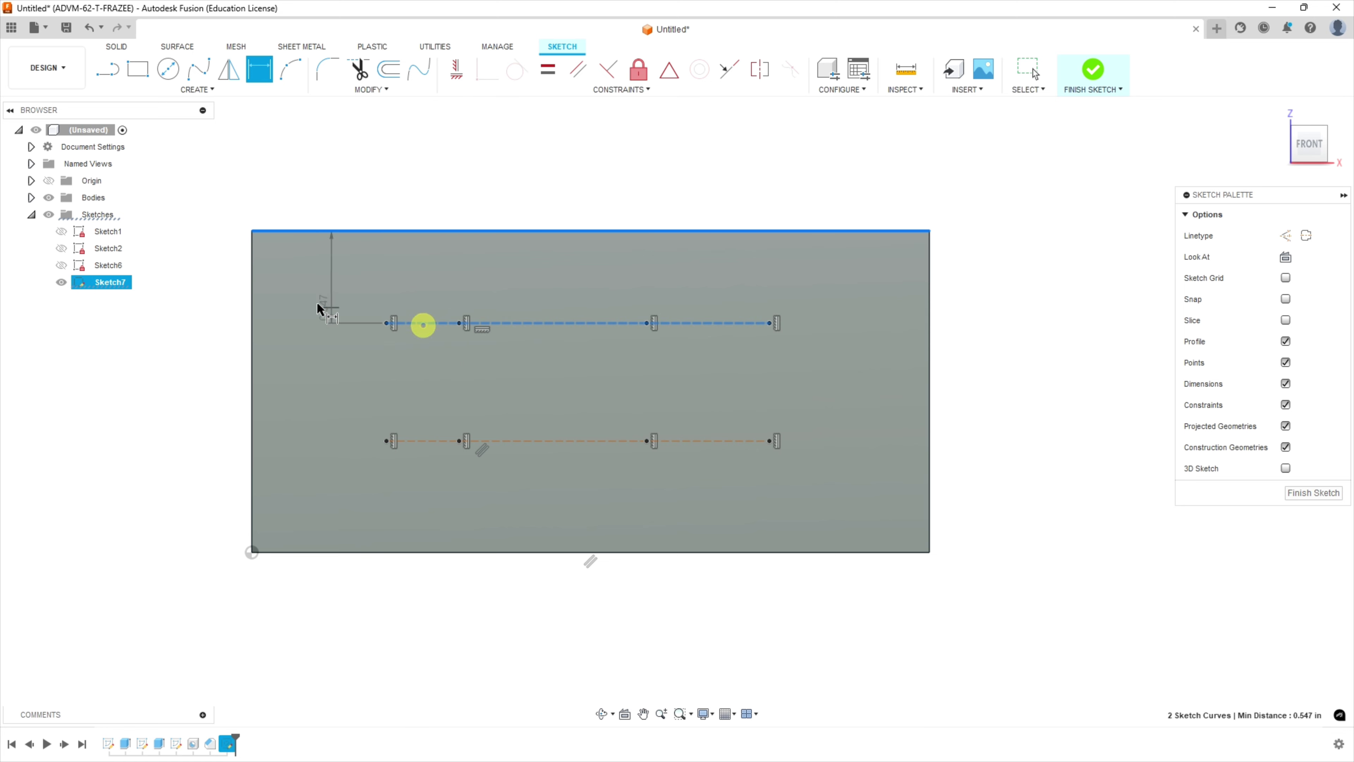
pyautogui.click(192, 286)
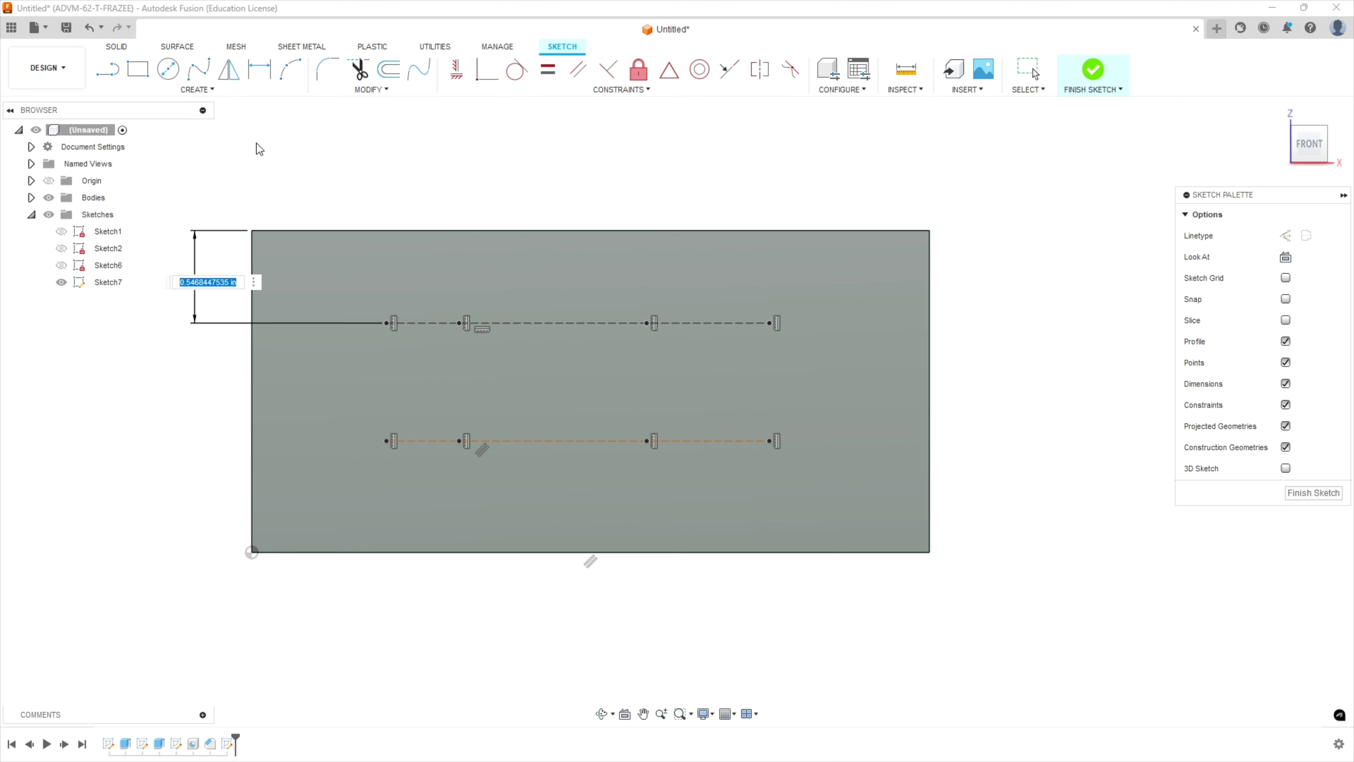
pyautogui.write('0.9')
pyautogui.press('Return')
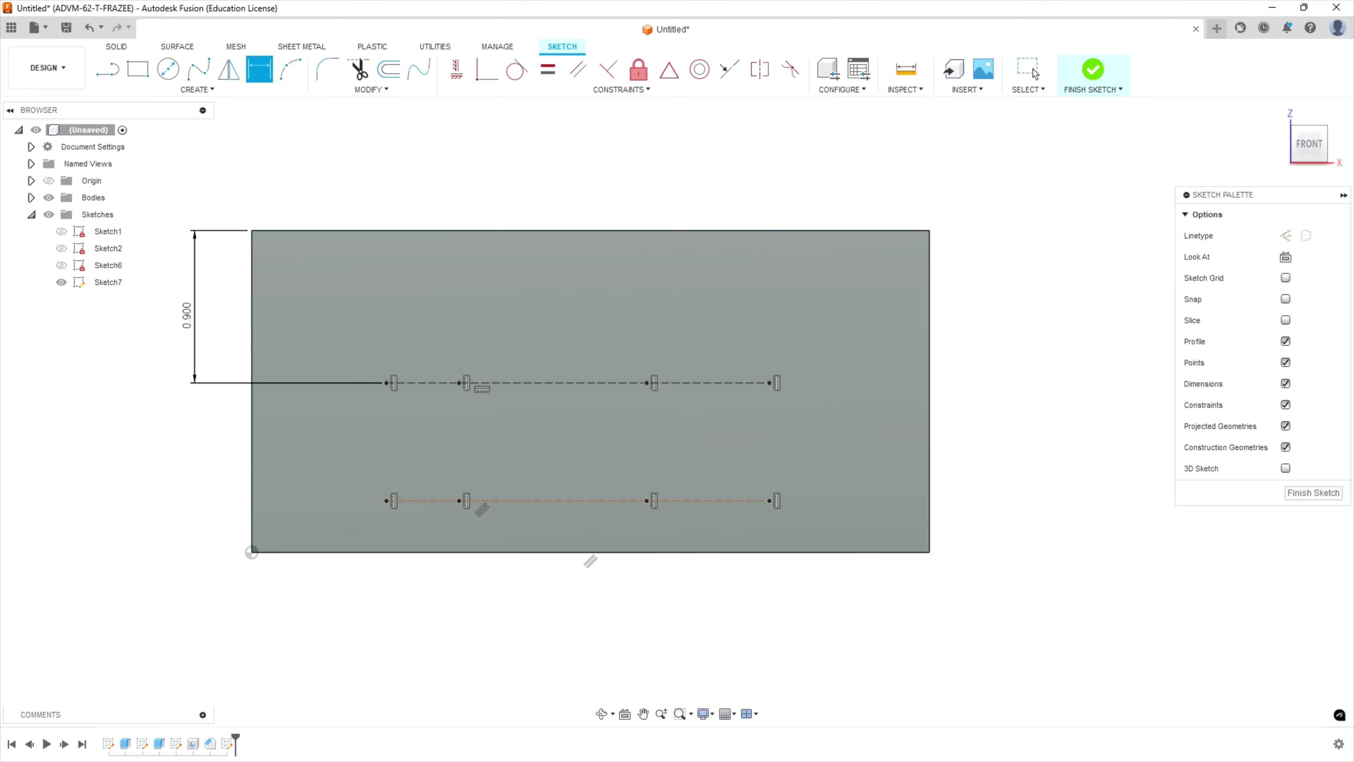
pyautogui.hotkey('alt', 'Tab')
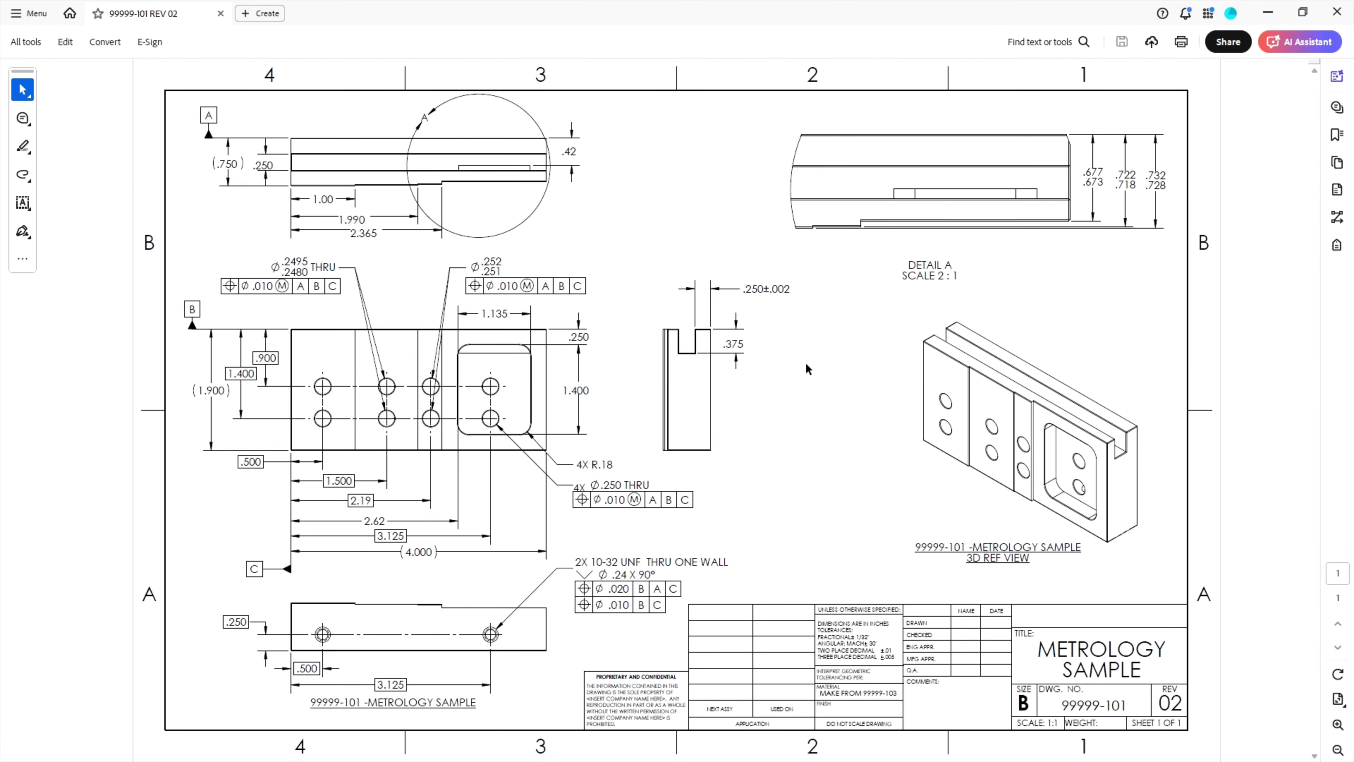
# - Dimension the lower construction line 1.400 from the top edge, checking the PDF afterwards
pyautogui.click(1268, 12)
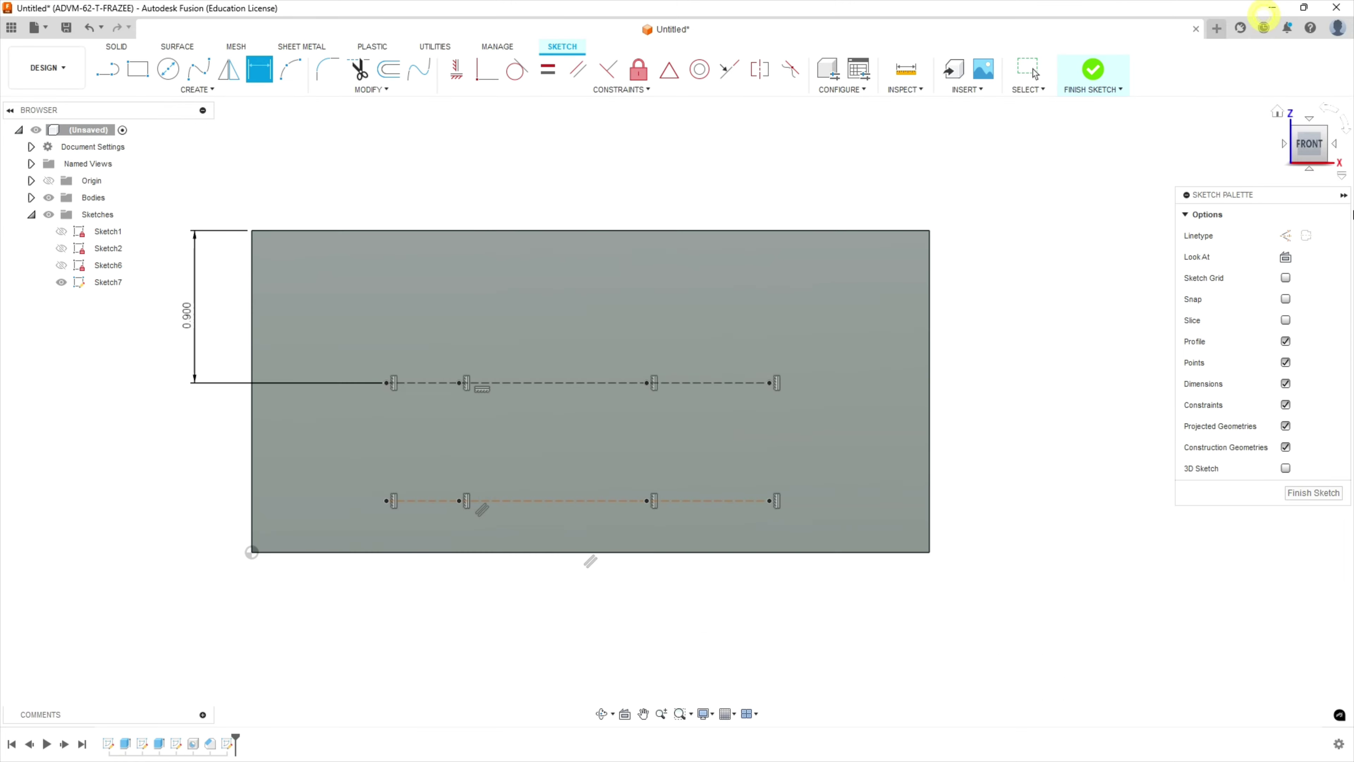
pyautogui.click(323, 231)
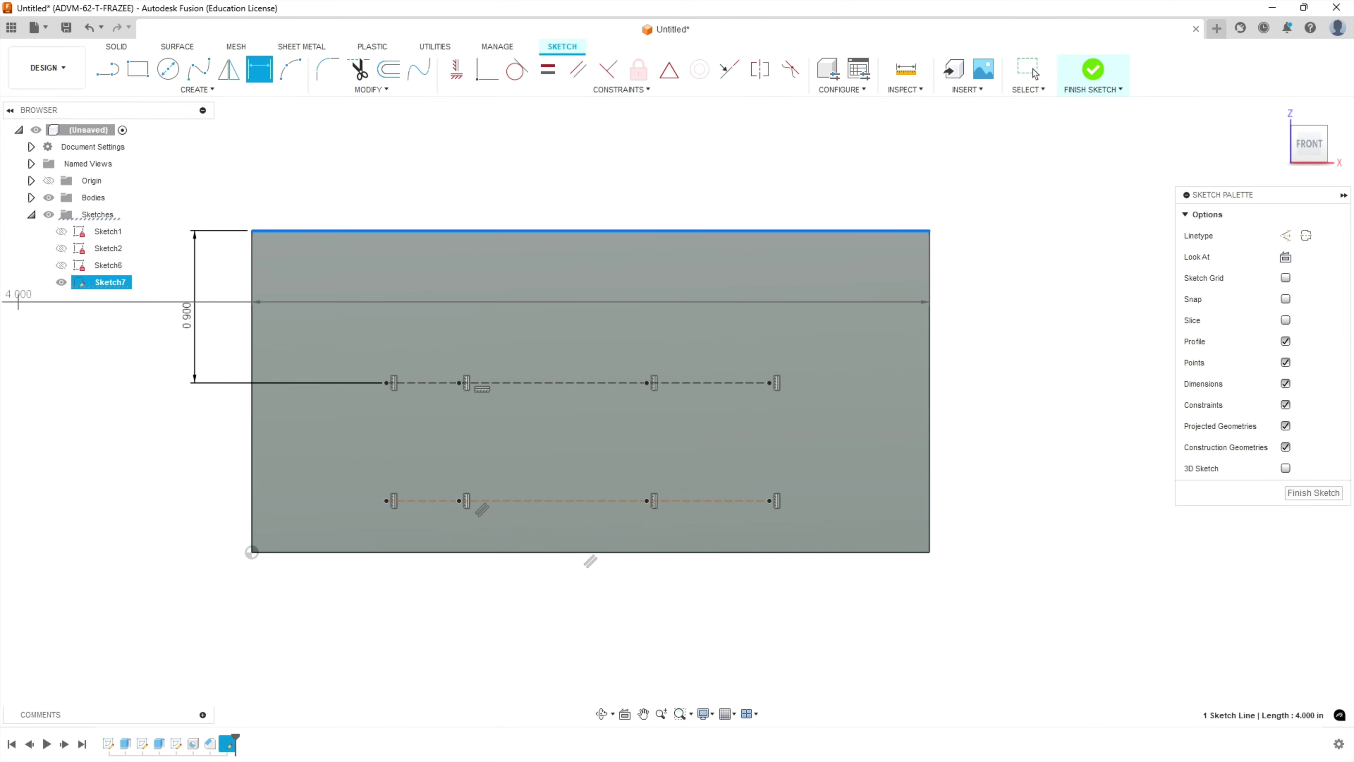
pyautogui.click(437, 502)
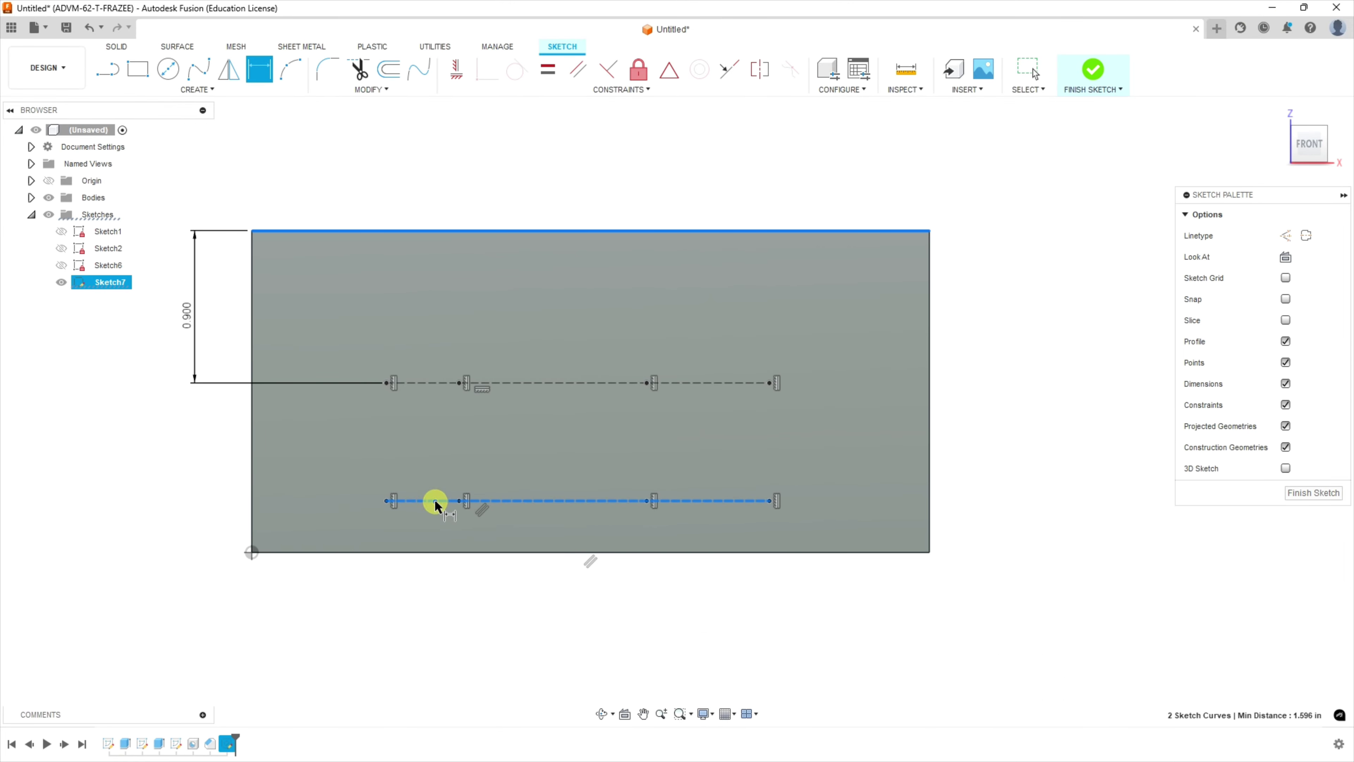
pyautogui.click(158, 399)
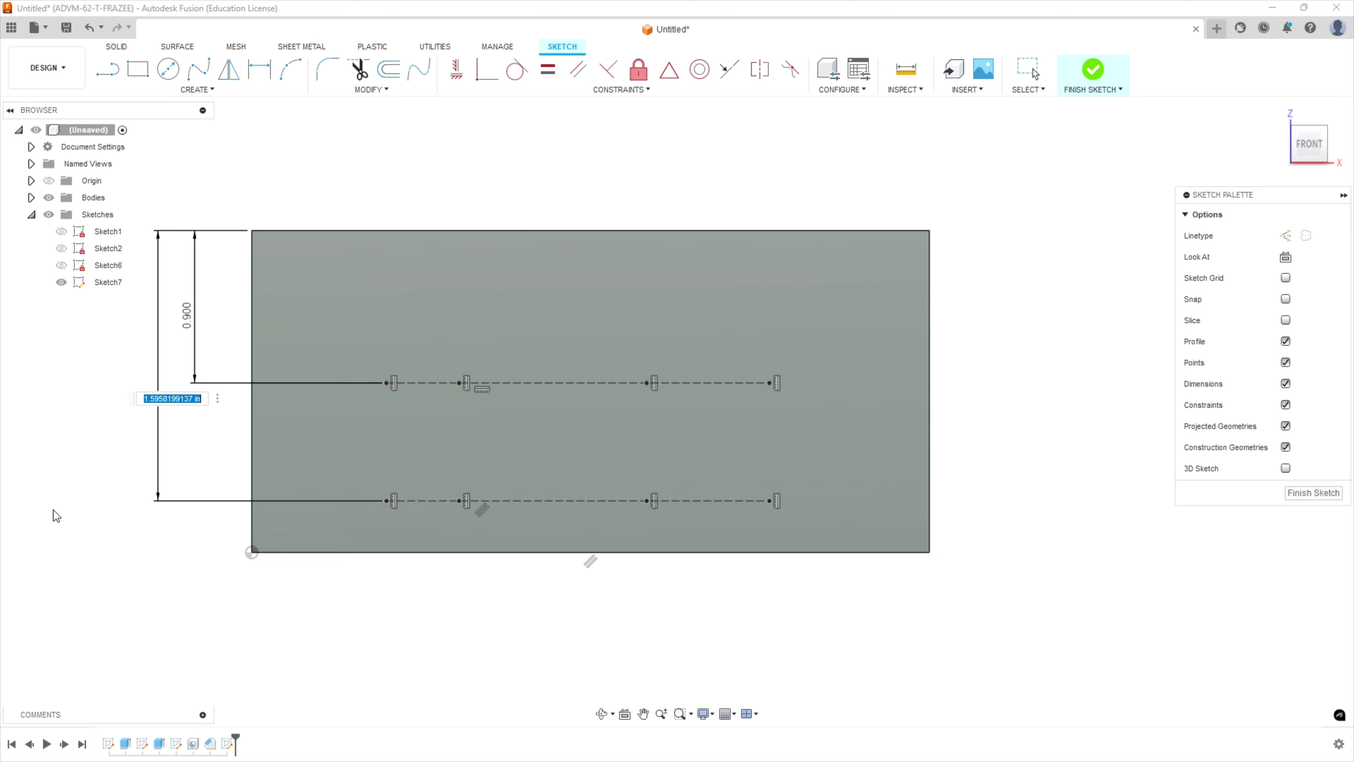
pyautogui.write('1.4')
pyautogui.press('Return')
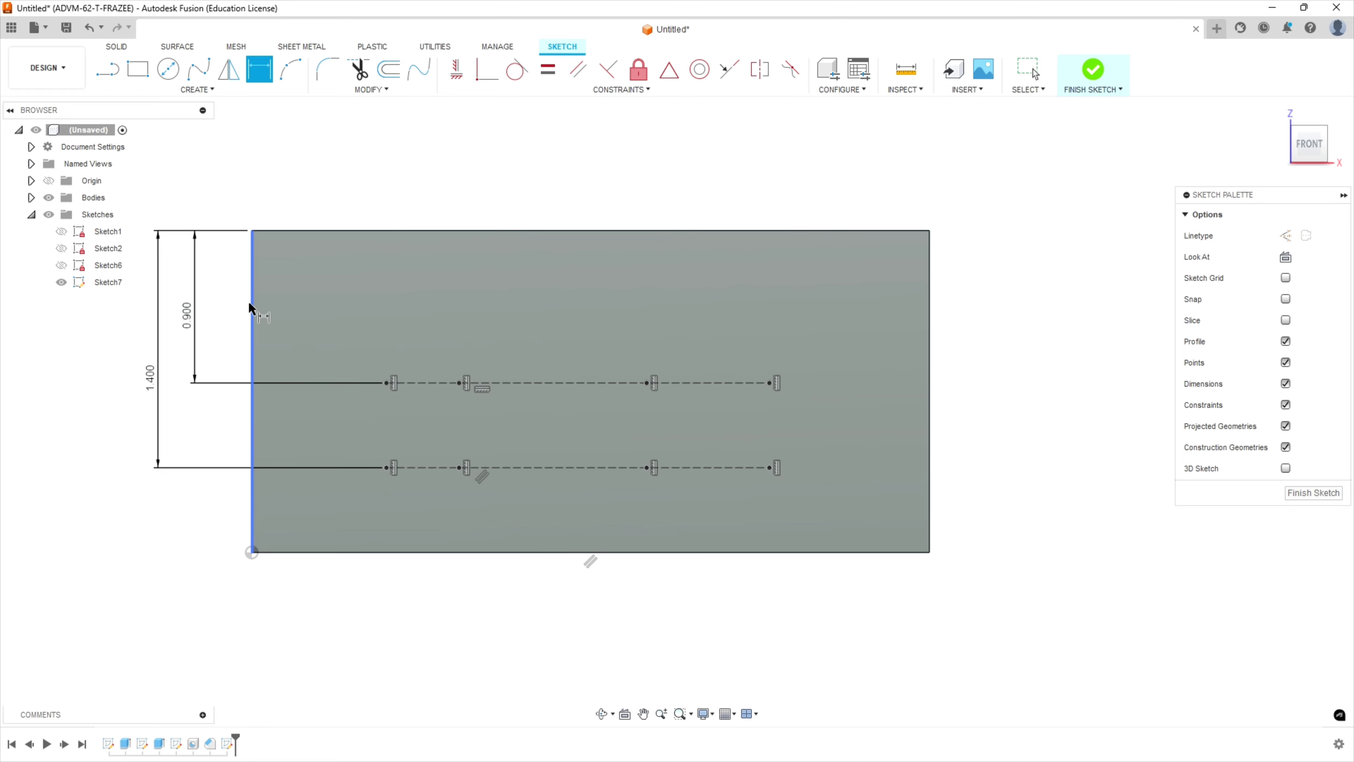
pyautogui.hotkey('alt', 'Tab')
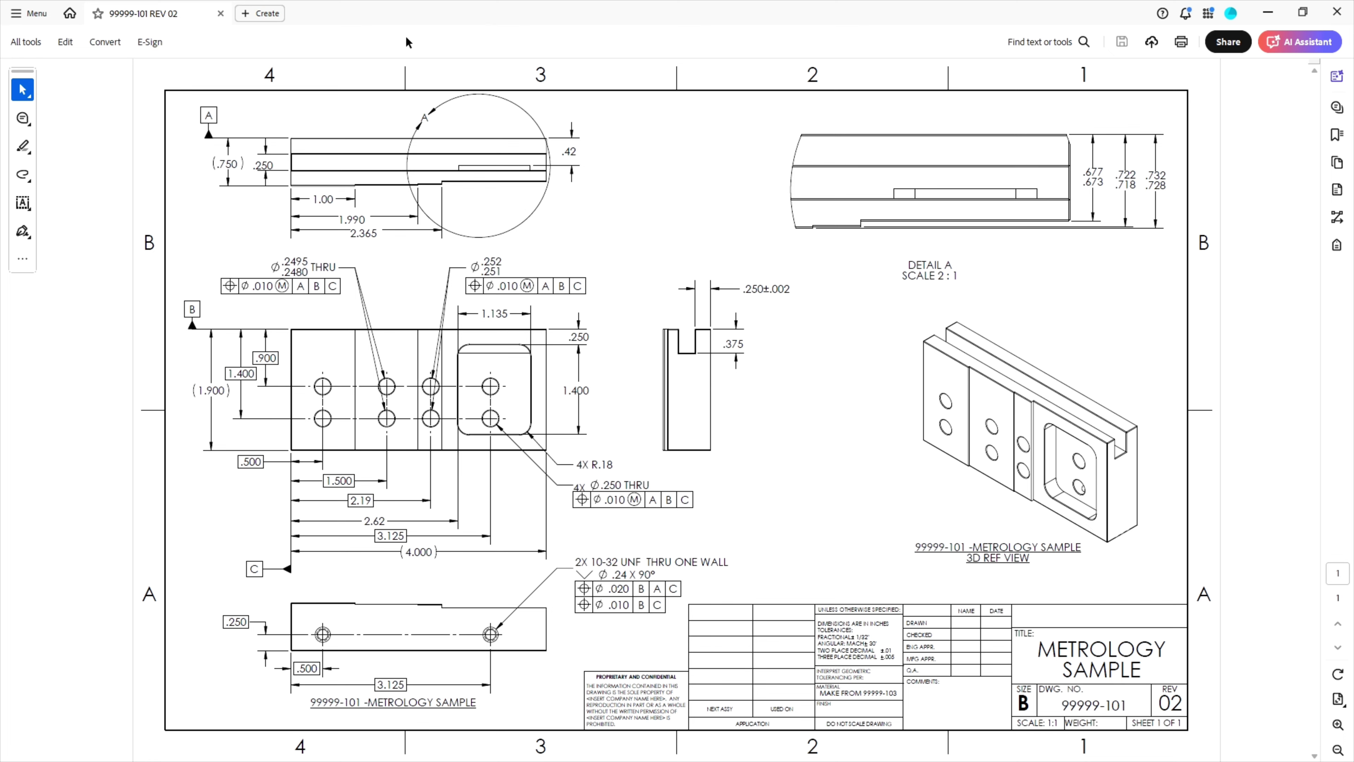
pyautogui.hotkey('alt', 'Tab')
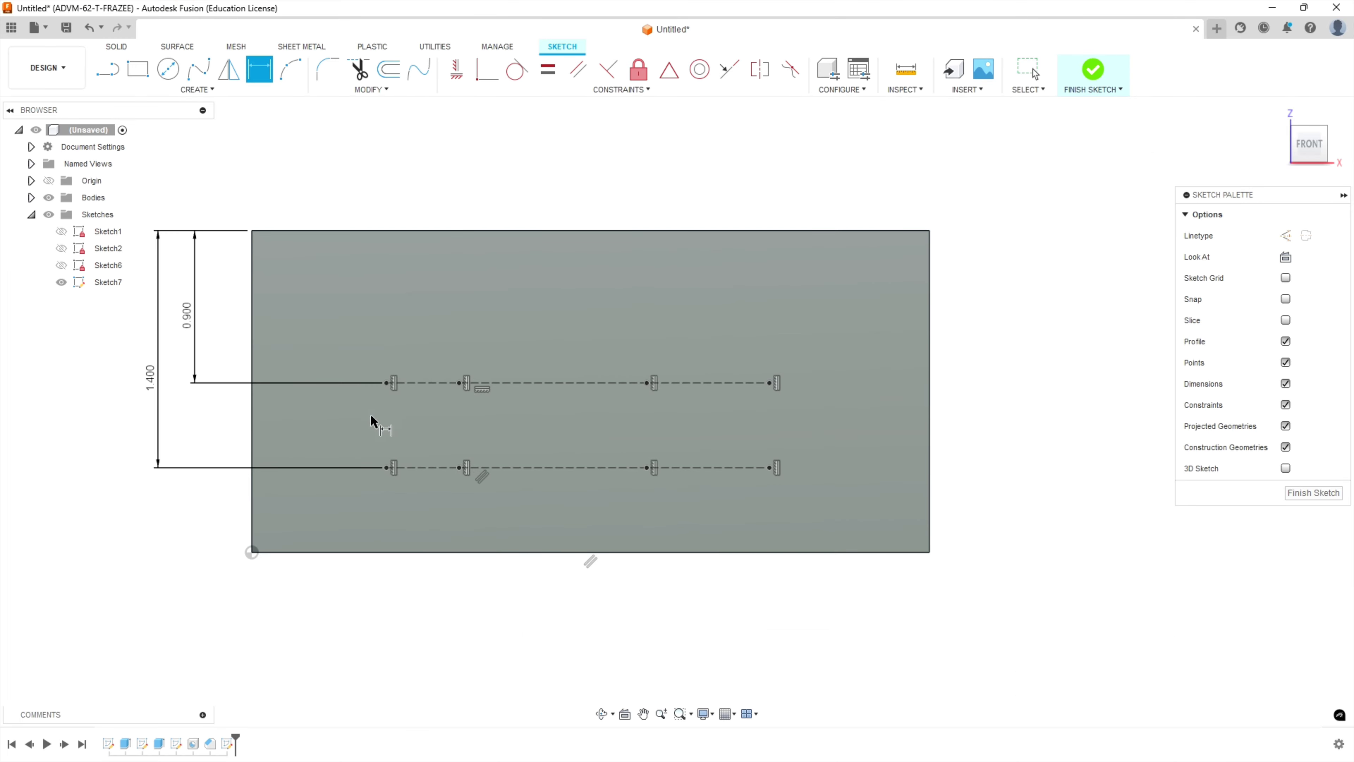
# - Dimension the first lower hole point 0.500 from the block's left edge
pyautogui.click(252, 435)
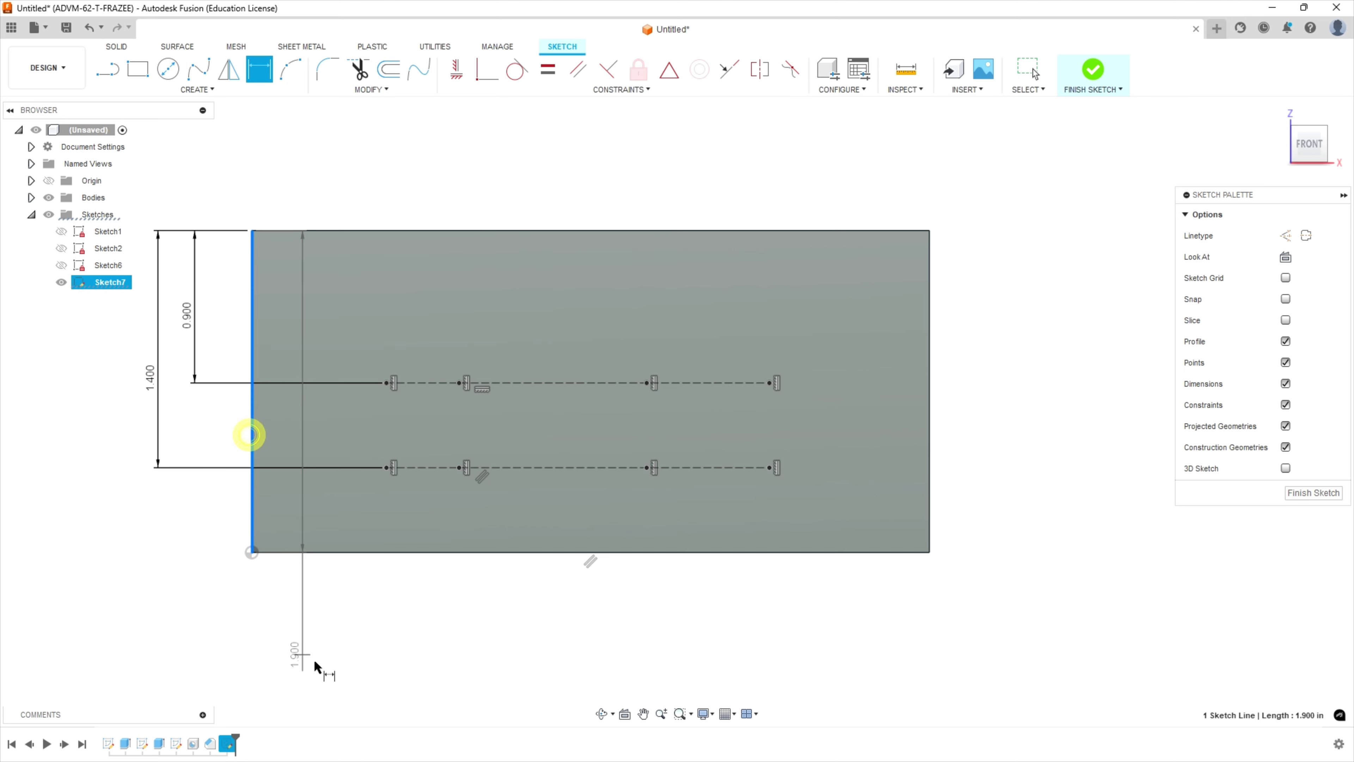
pyautogui.click(387, 468)
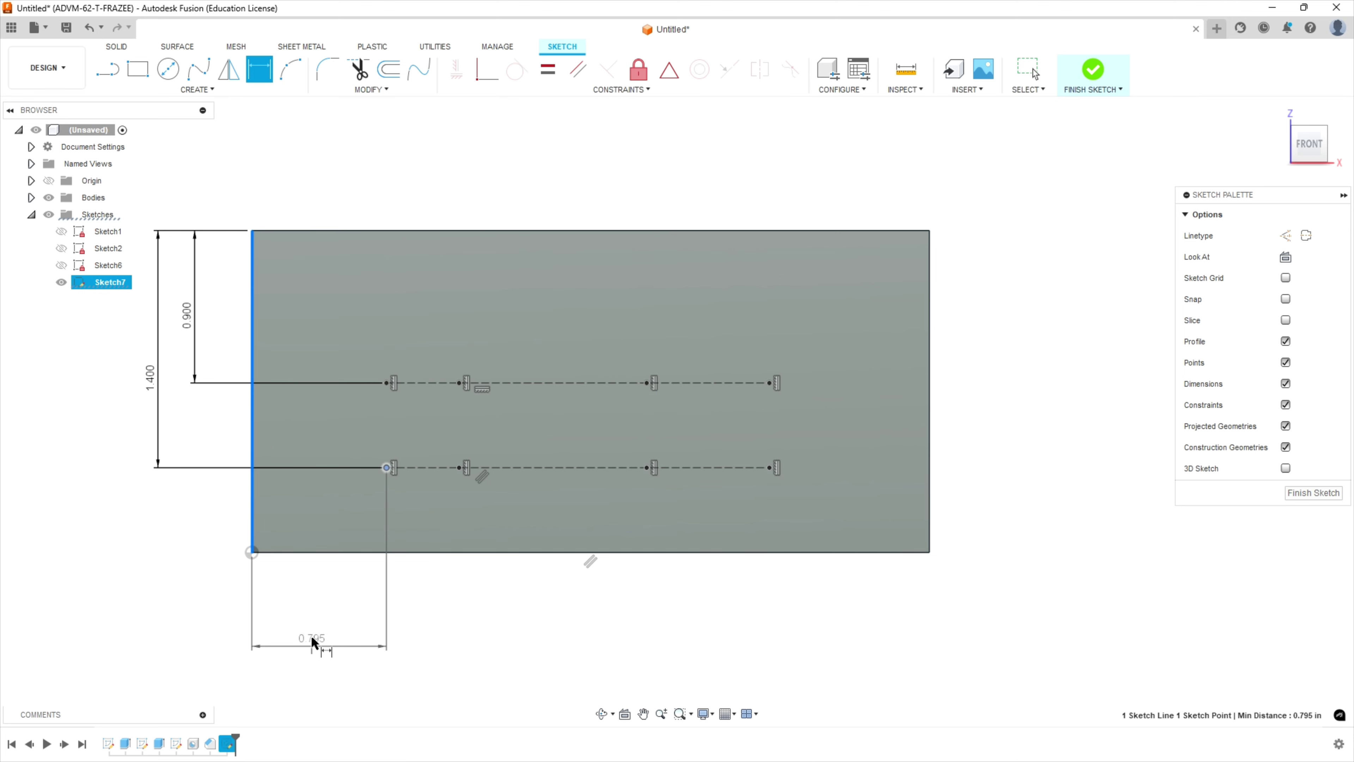
pyautogui.click(320, 614)
pyautogui.write('0.5')
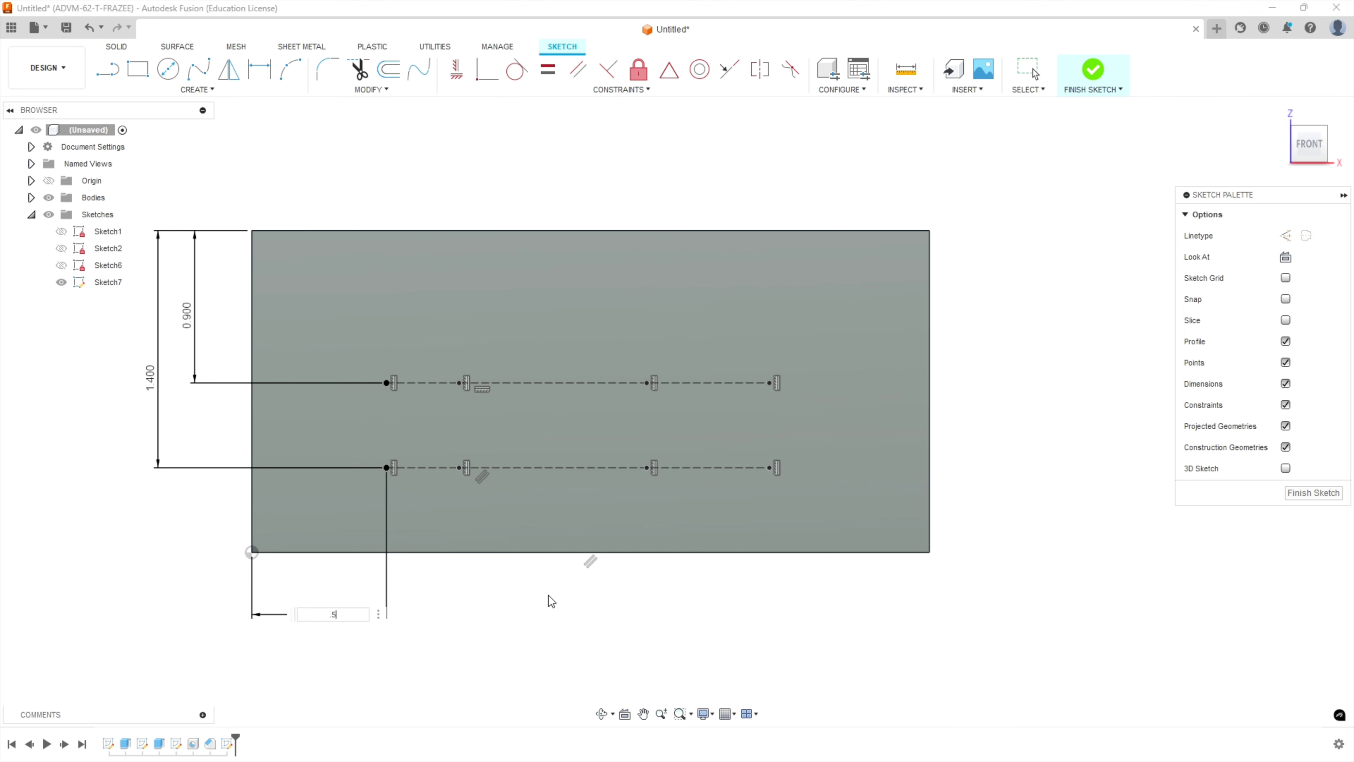
pyautogui.press('Return')
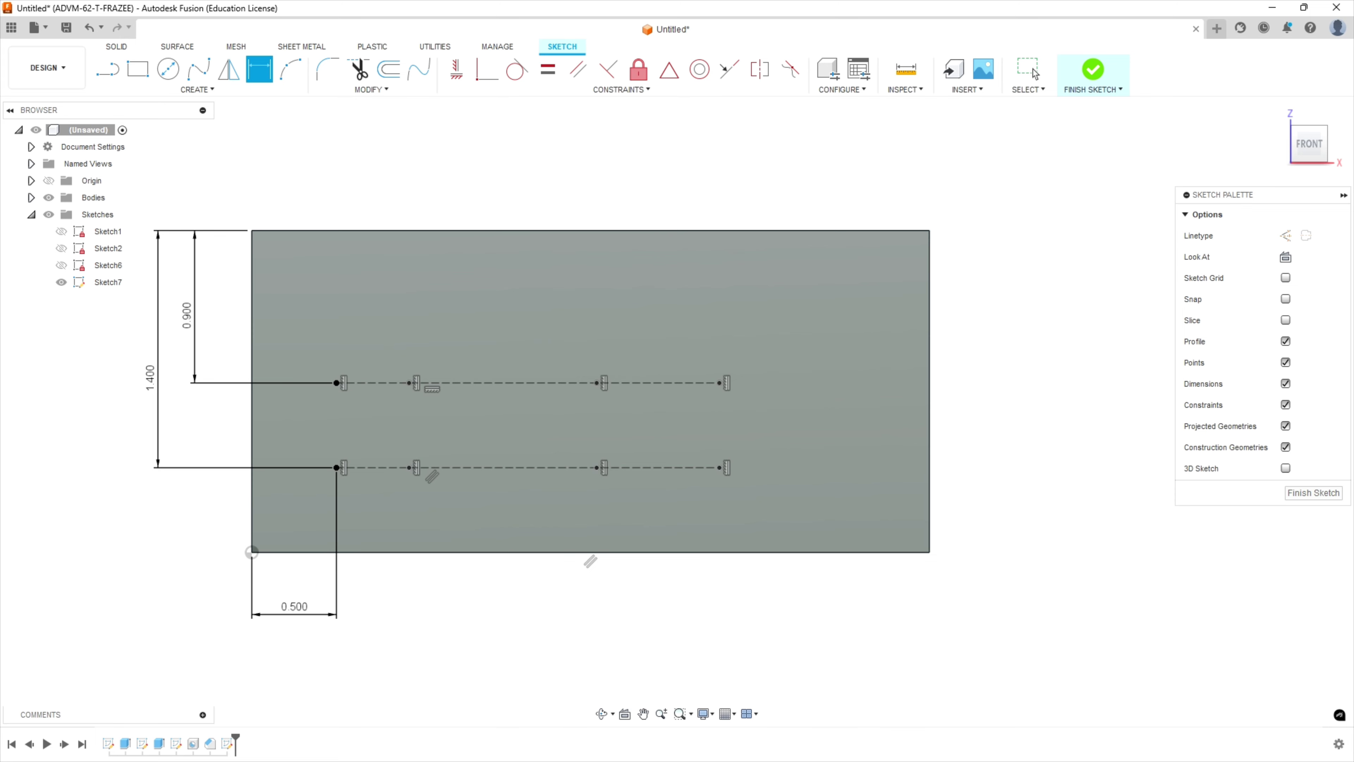
pyautogui.hotkey('alt', 'Tab')
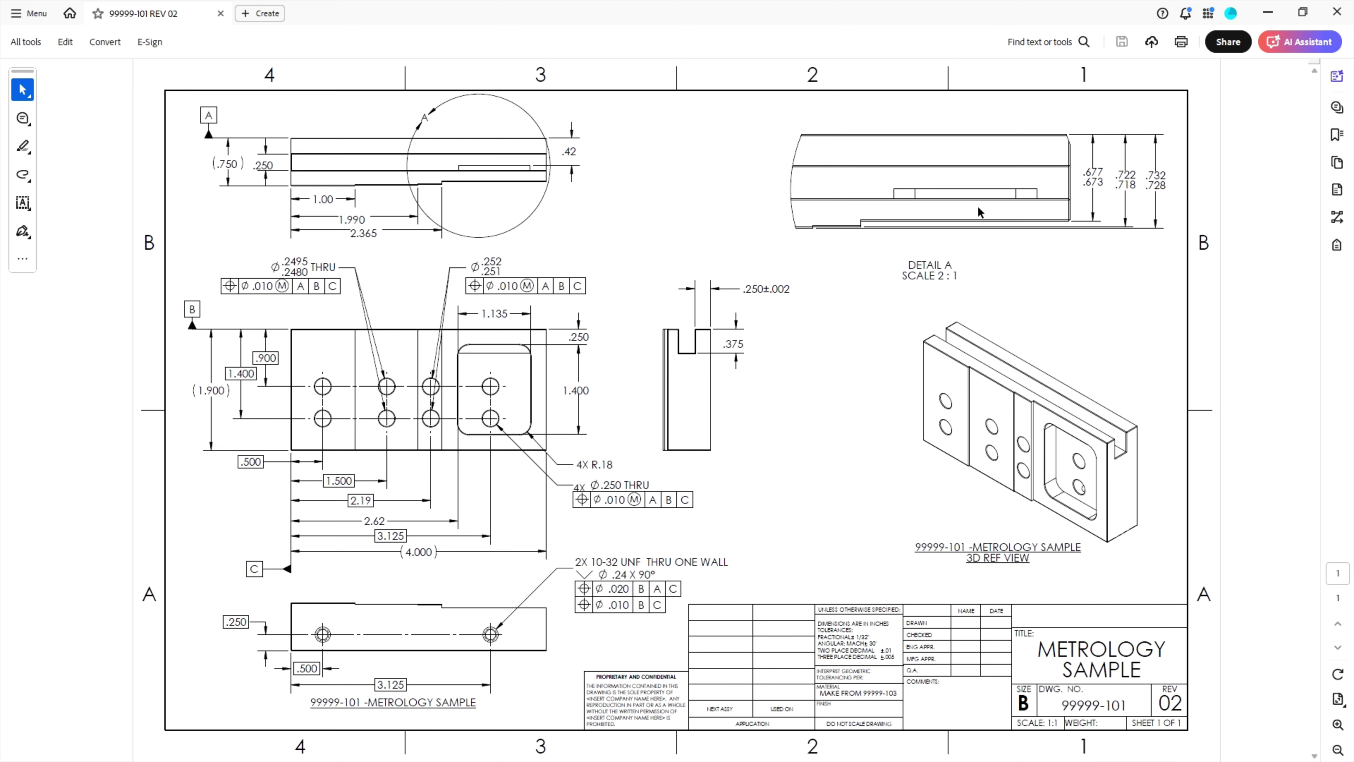
# - Dimension the second lower hole point 1.500 from the left edge
pyautogui.click(1269, 13)
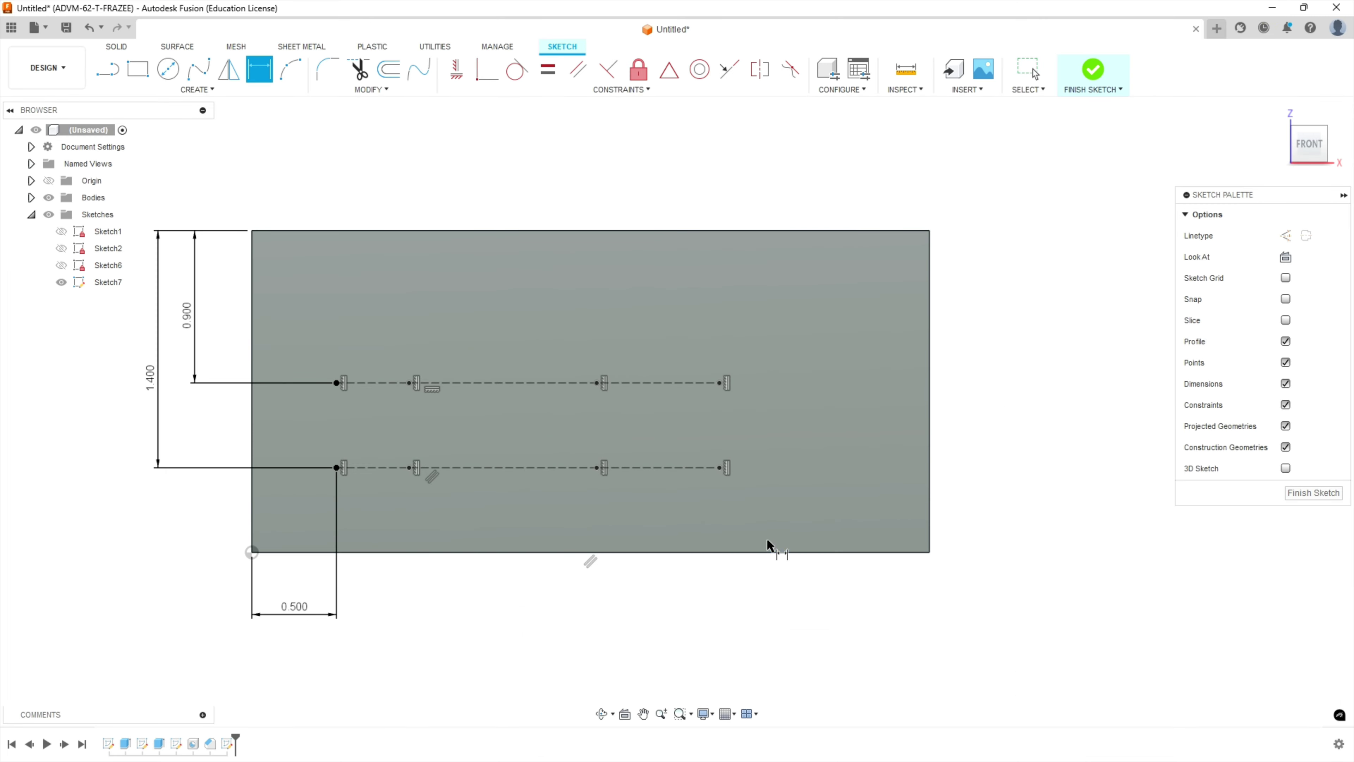
pyautogui.click(252, 328)
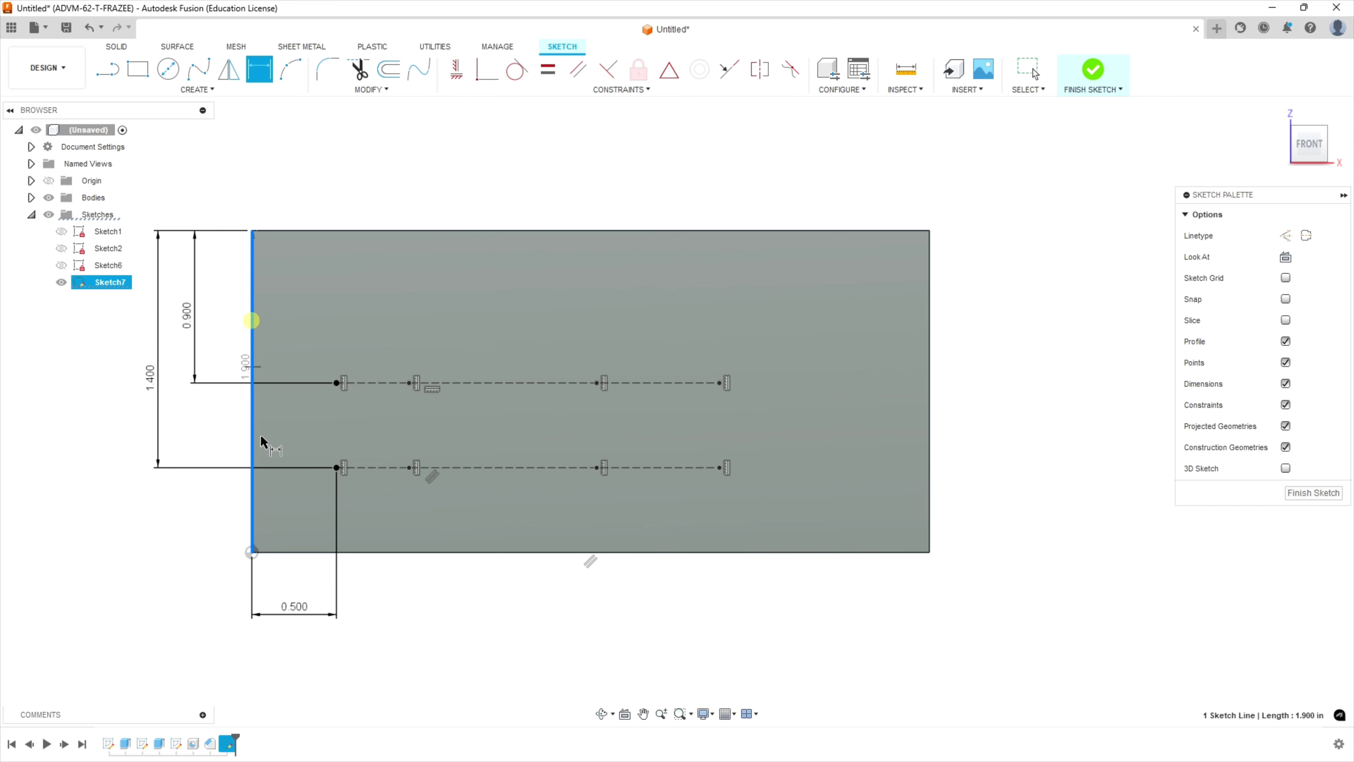
pyautogui.click(409, 468)
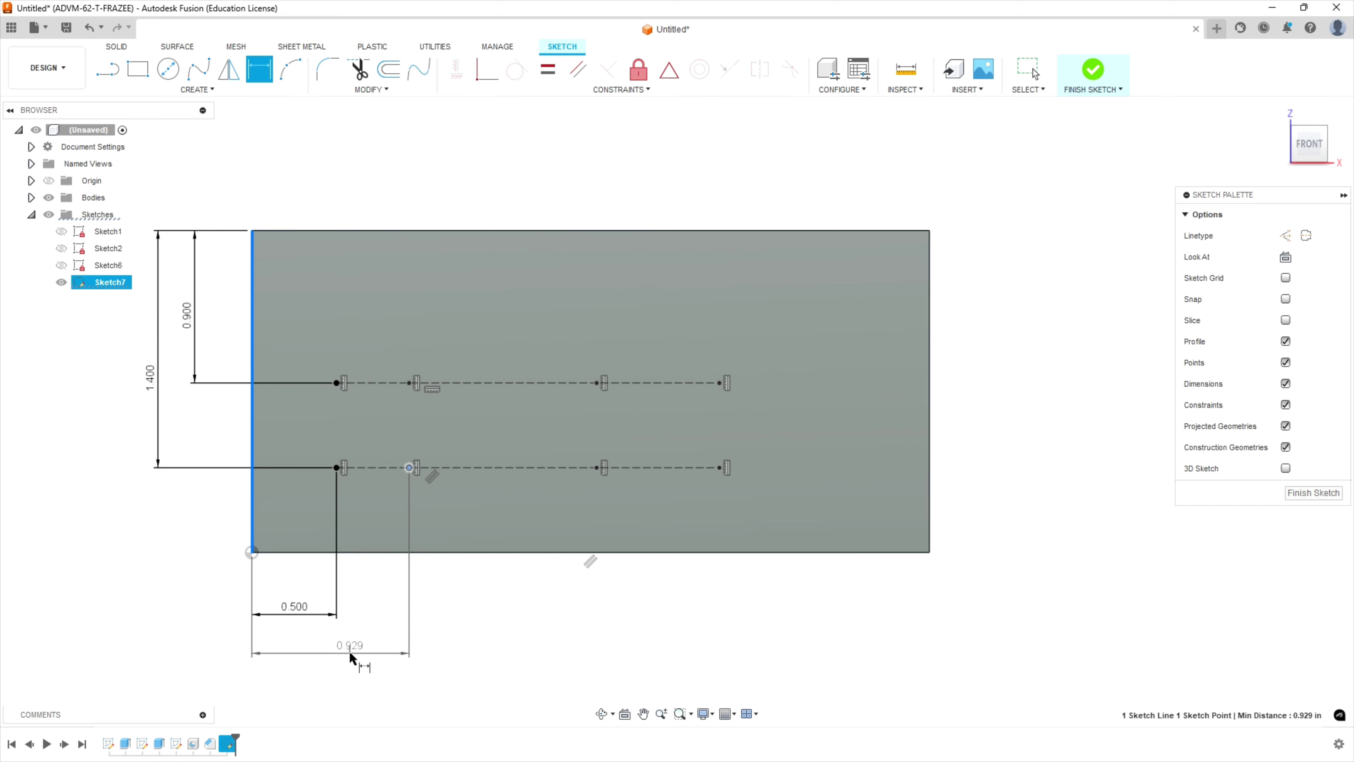
pyautogui.click(353, 656)
pyautogui.write('1.5')
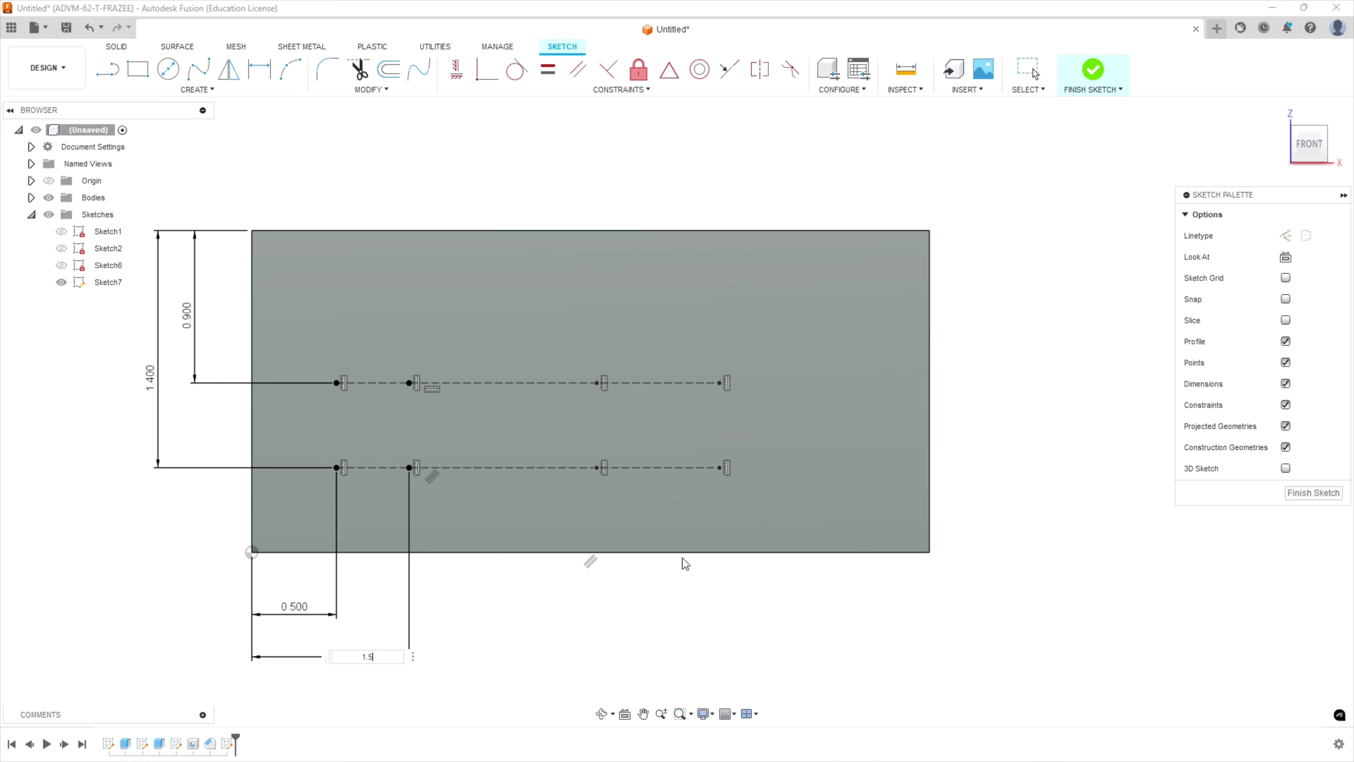
pyautogui.press('Return')
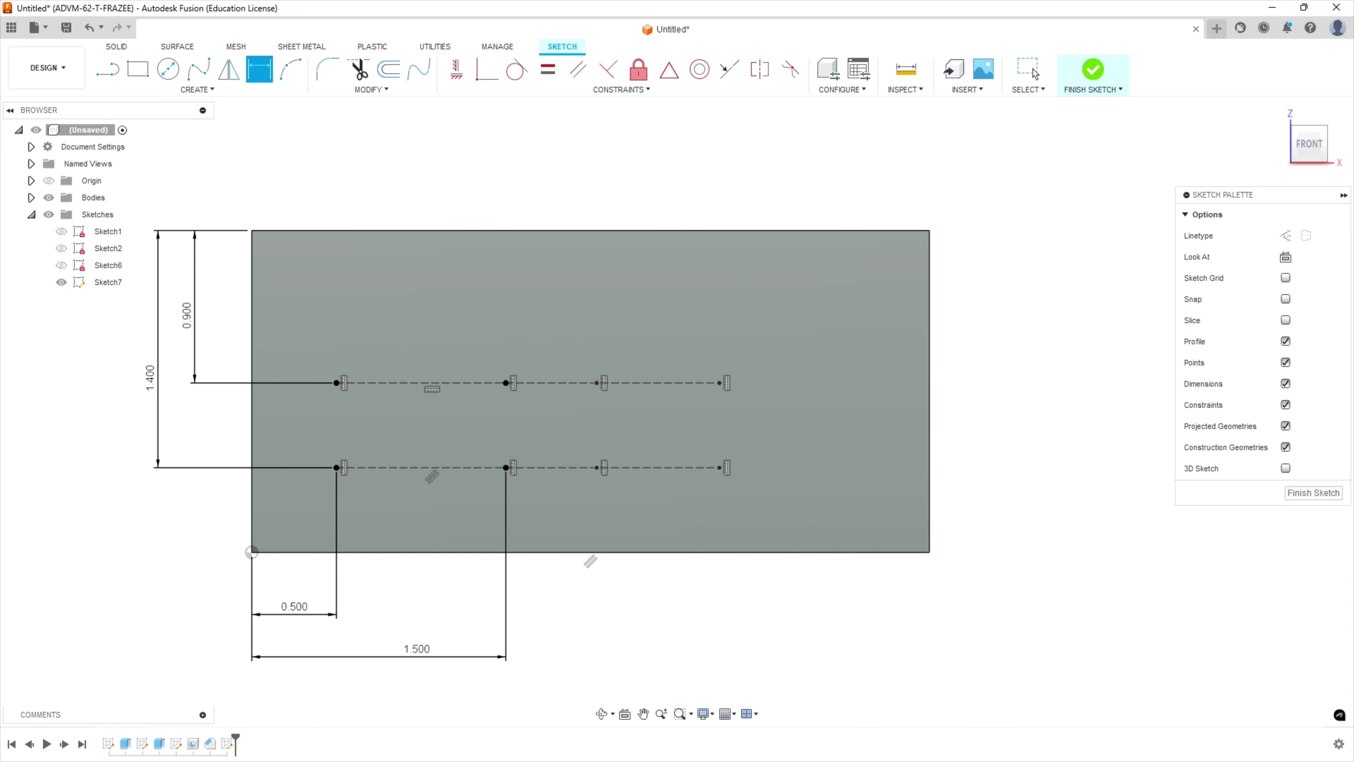
pyautogui.hotkey('alt', 'Tab')
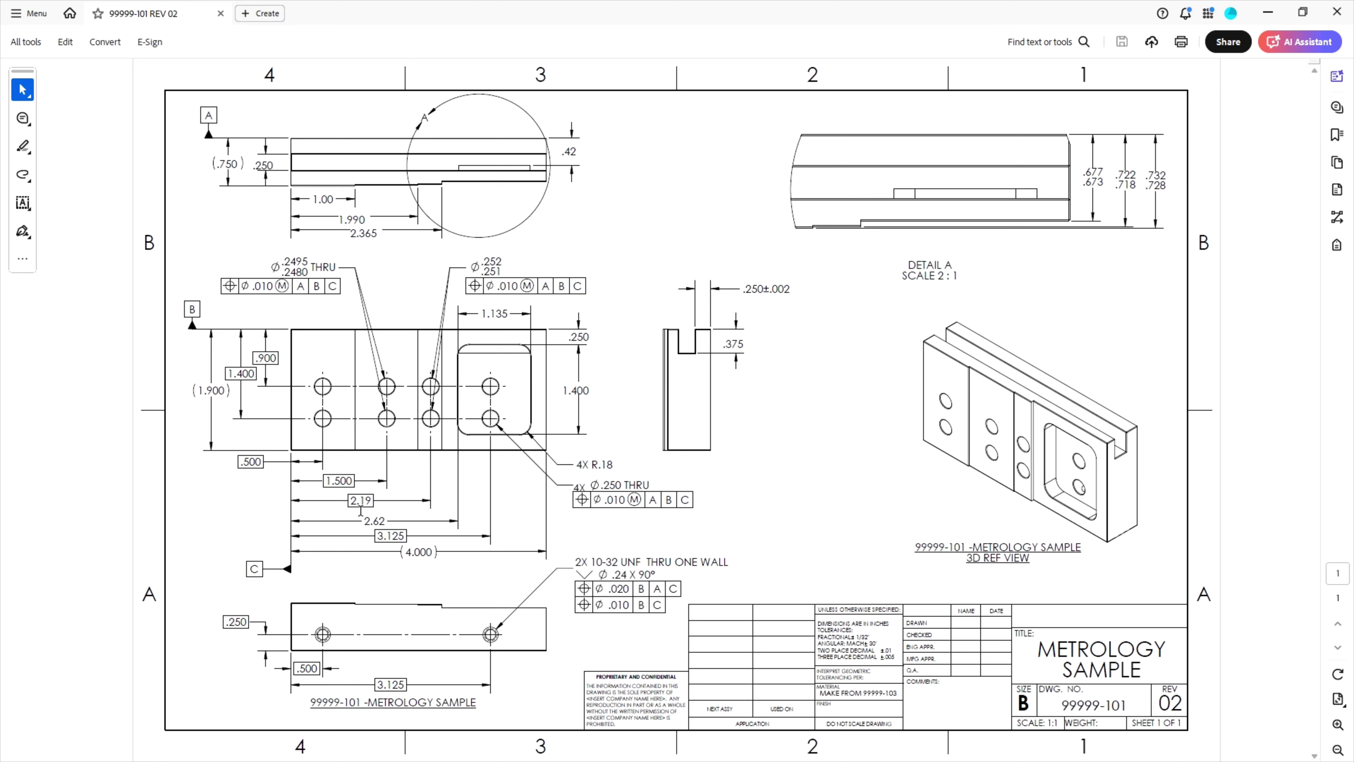
# - Dimension the third lower hole point 2.190 from the left edge
pyautogui.click(1268, 12)
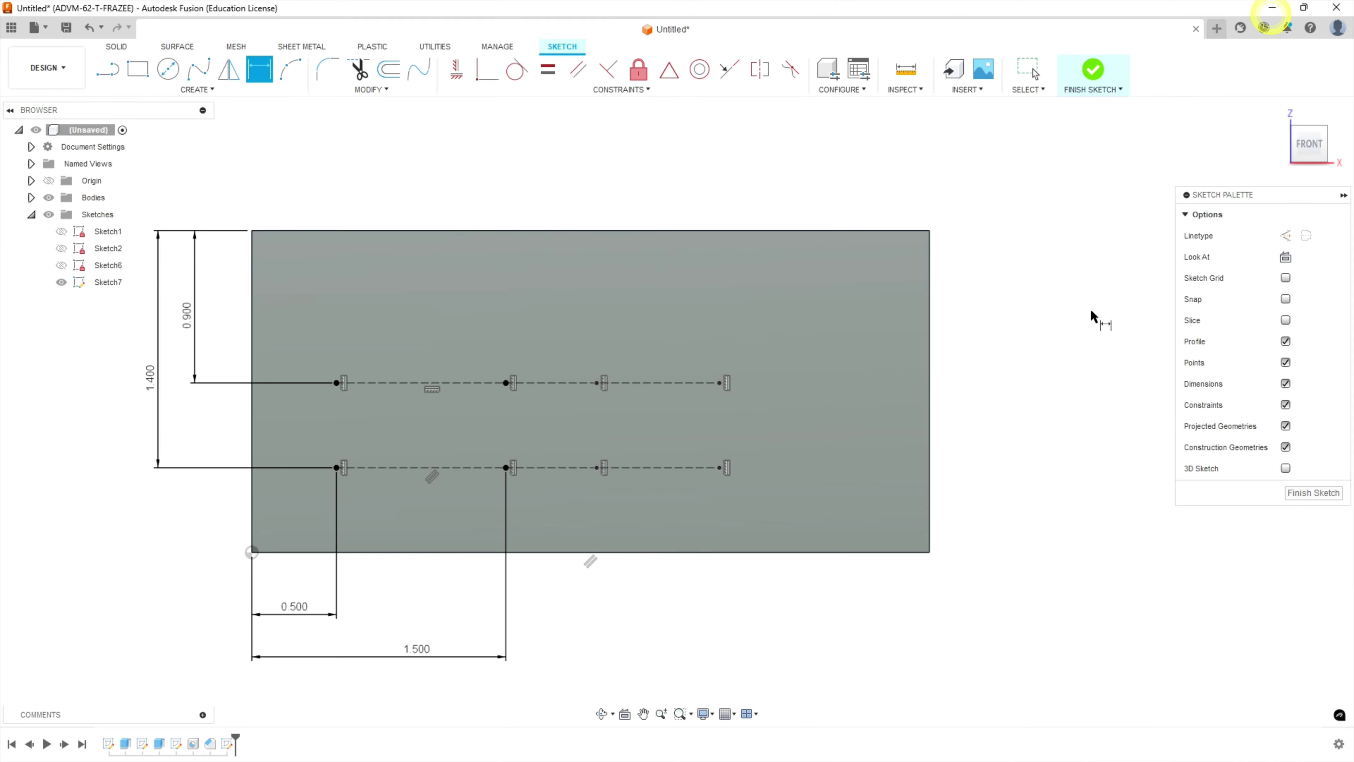
pyautogui.click(252, 405)
pyautogui.click(597, 467)
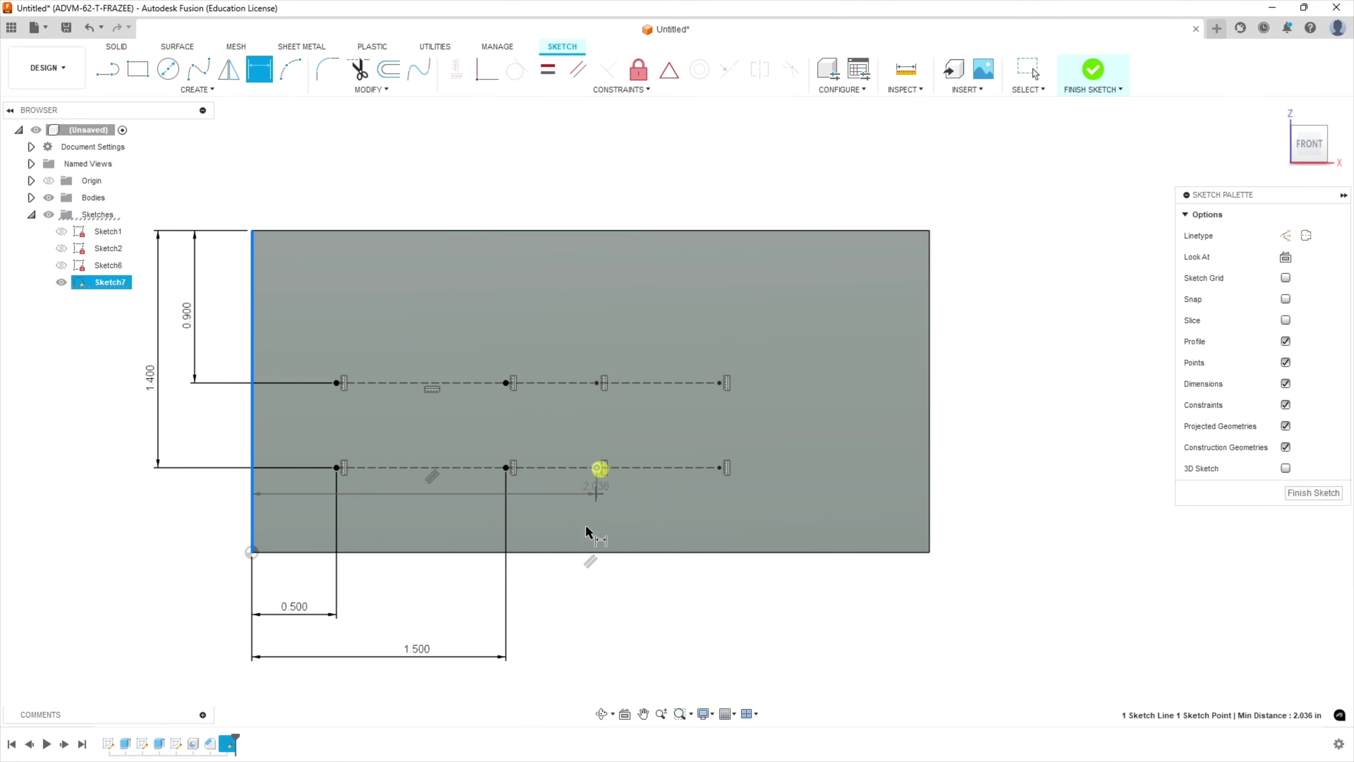
pyautogui.click(513, 689)
pyautogui.write('2')
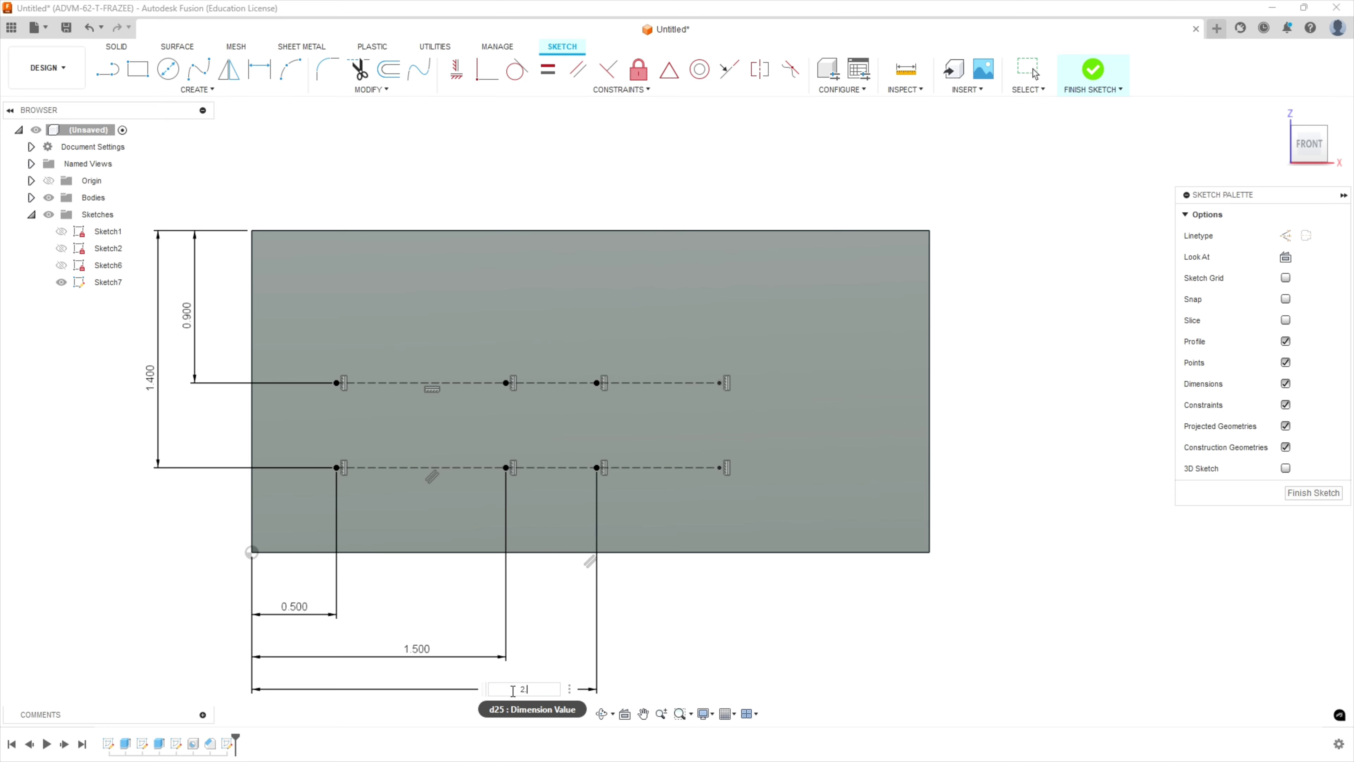
pyautogui.write('.19')
pyautogui.press('Return')
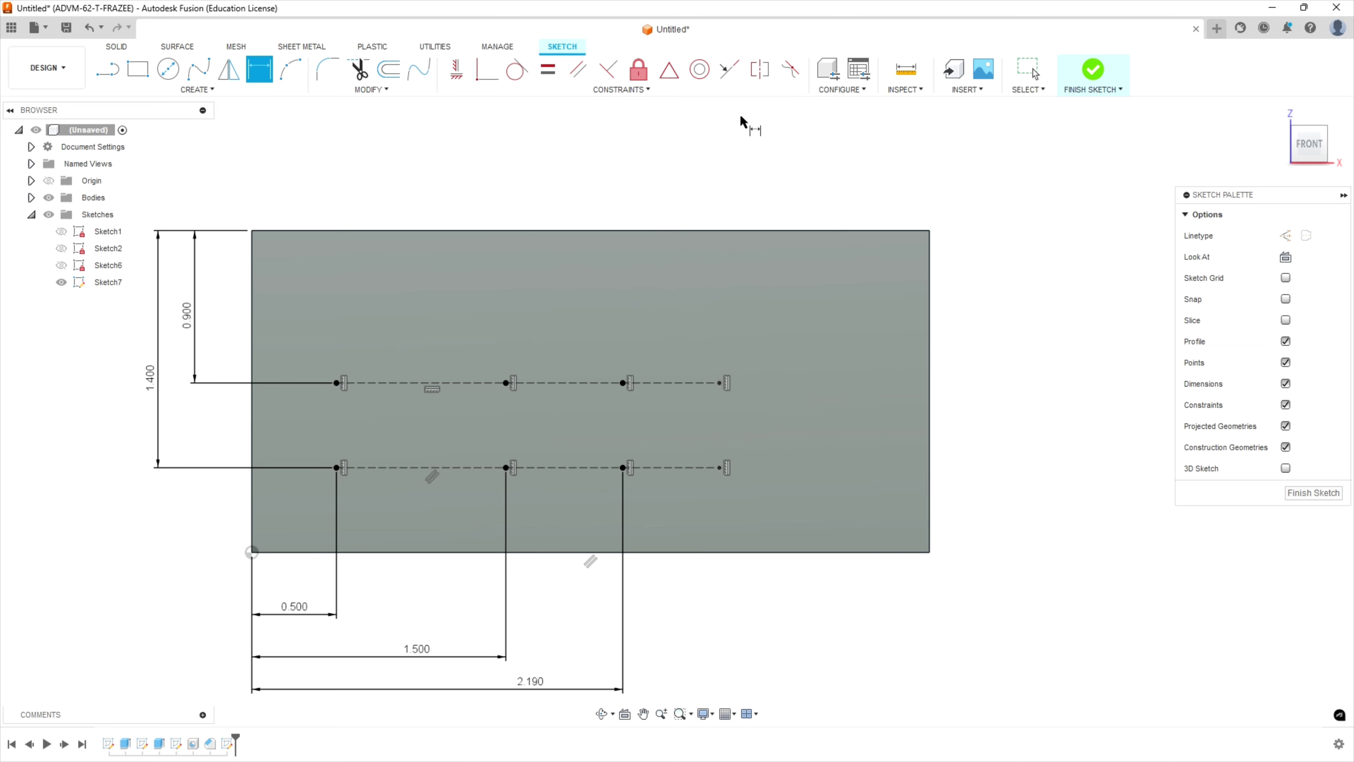
pyautogui.hotkey('alt', 'Tab')
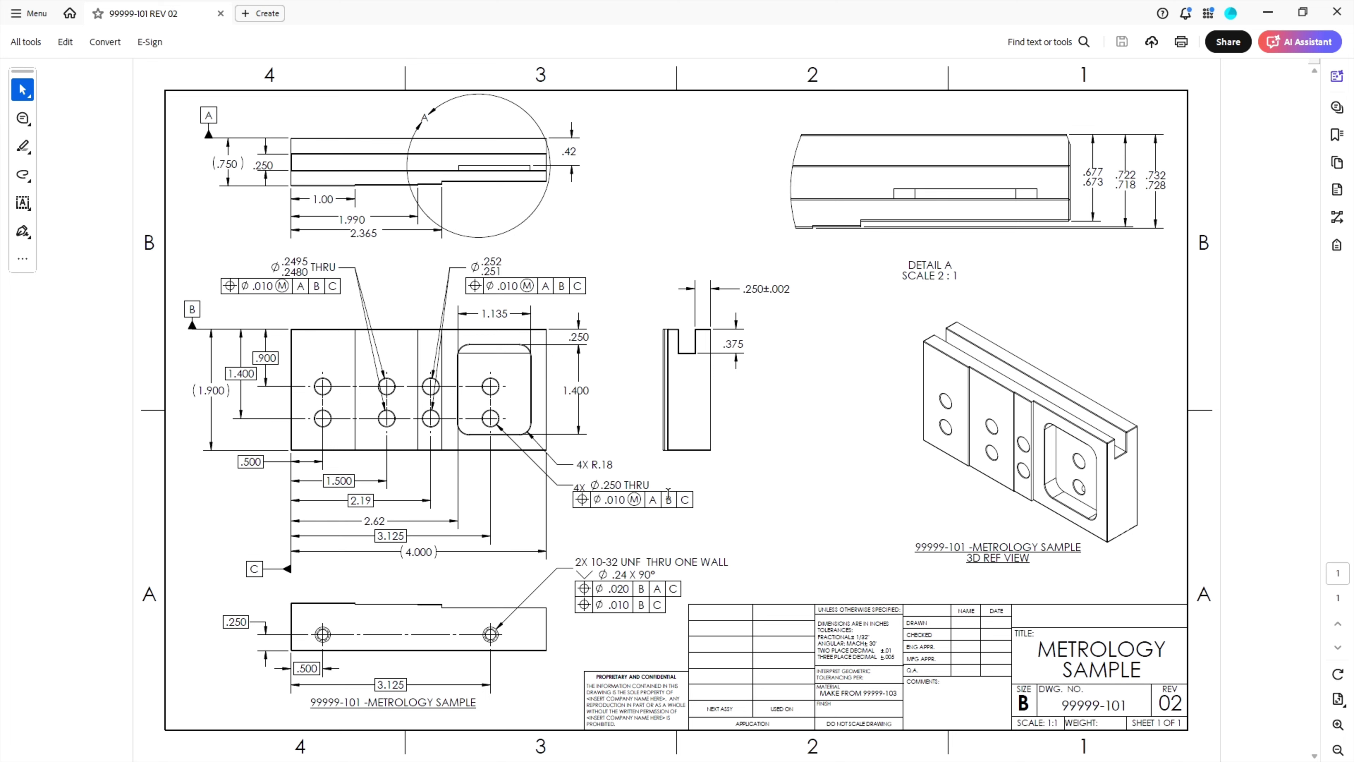
# - Dimension the rightmost lower hole point 3.125 from the left edge
pyautogui.click(1268, 12)
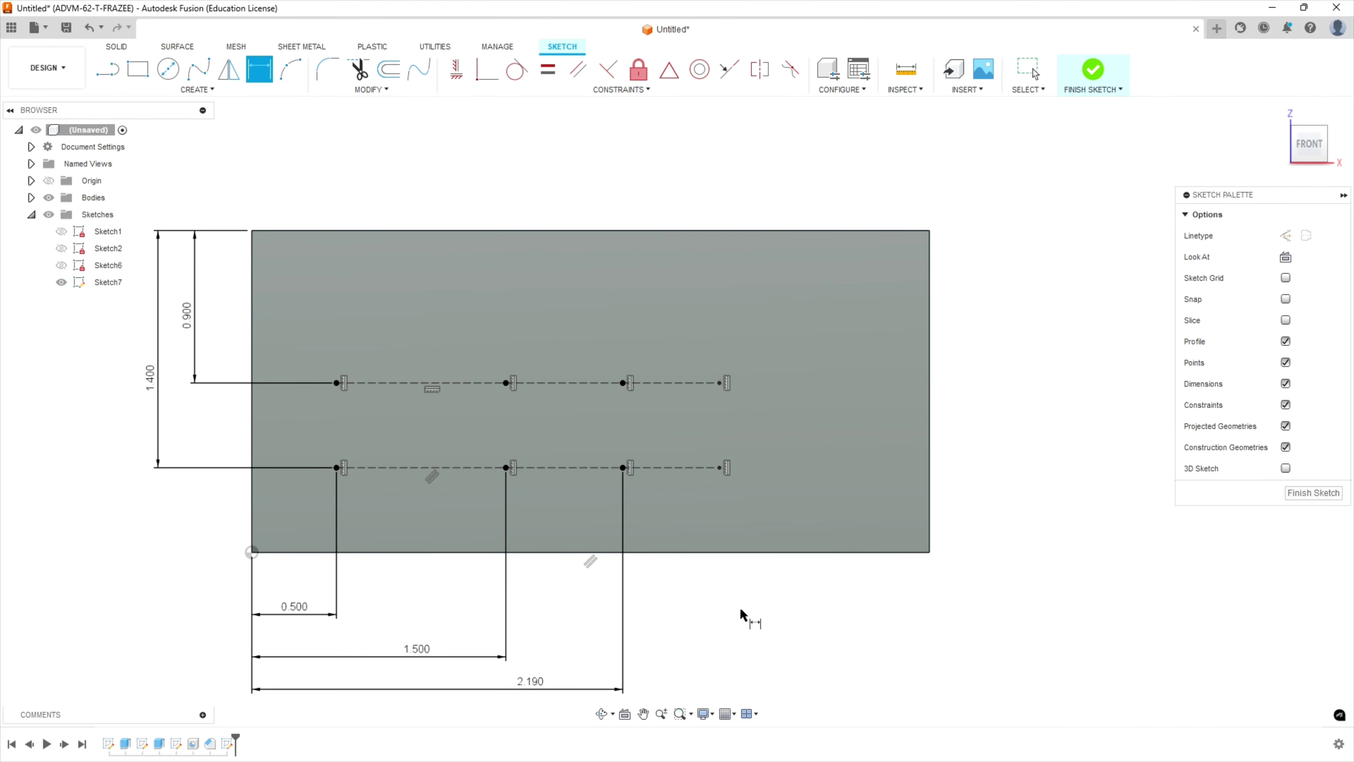
pyautogui.click(252, 404)
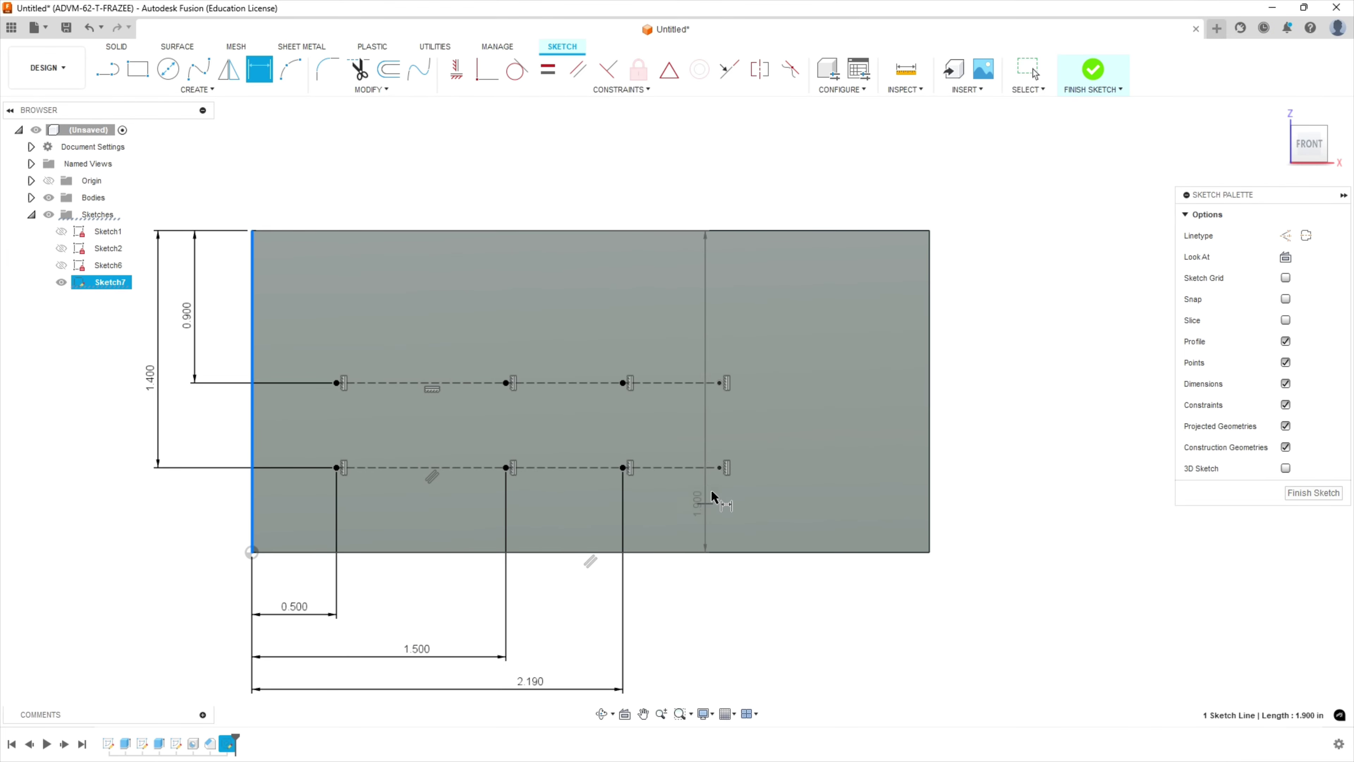
pyautogui.click(720, 468)
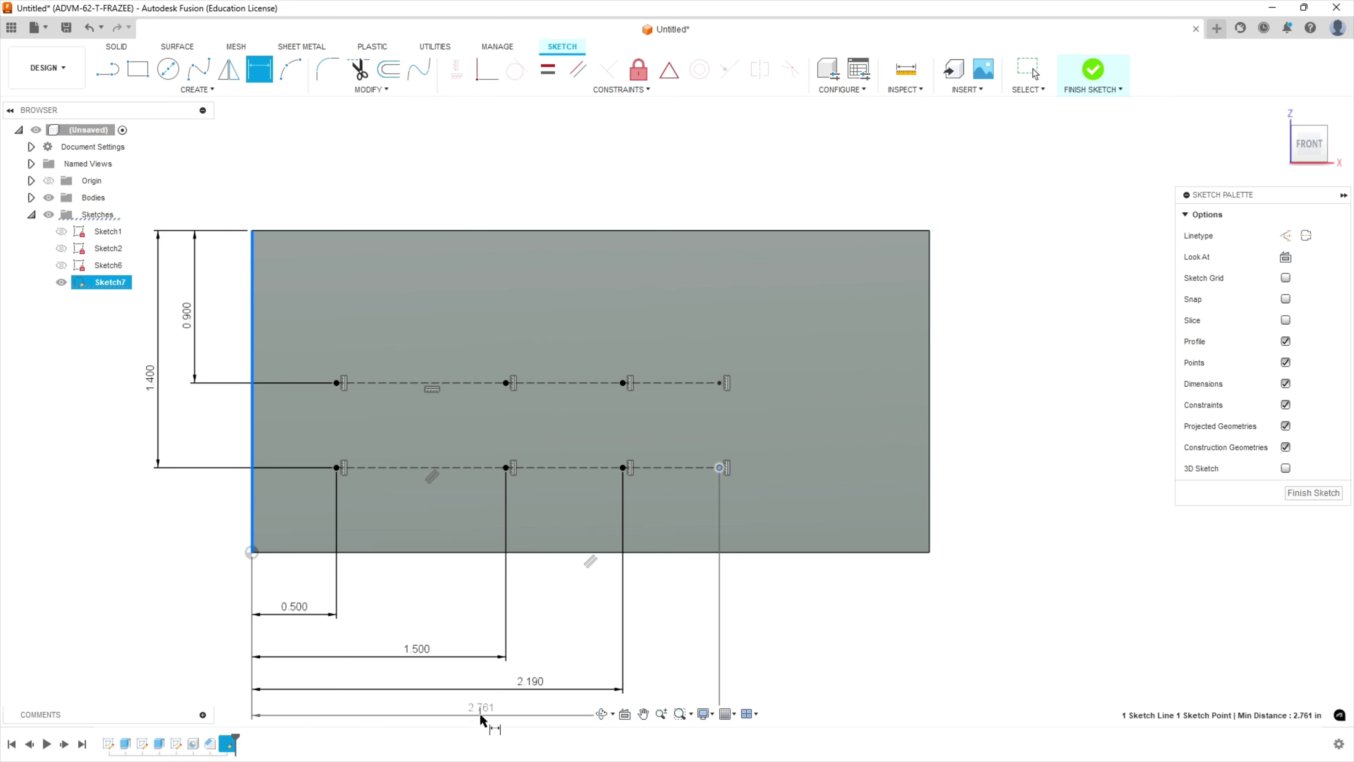
pyautogui.click(489, 714)
pyautogui.write('3')
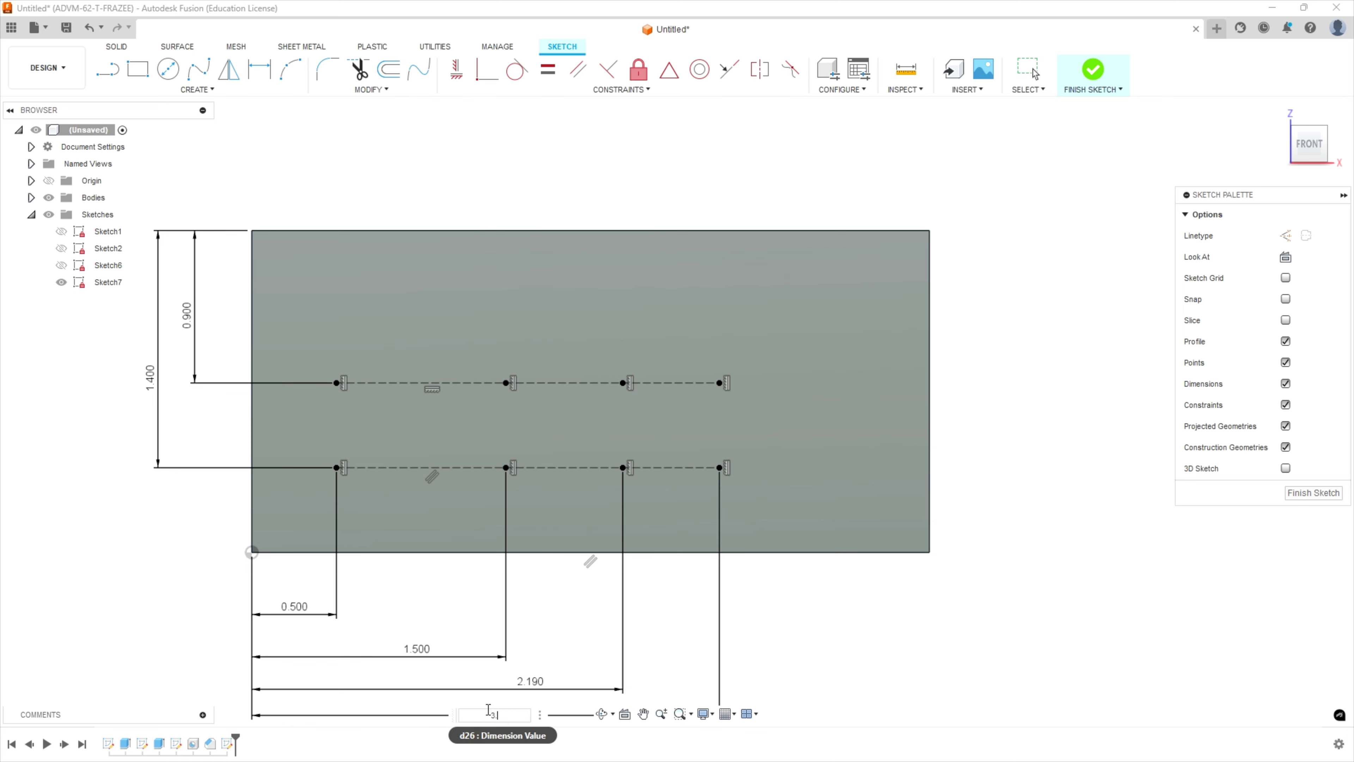
pyautogui.write('.125')
pyautogui.press('Return')
pyautogui.scroll(-4, 749, 516)
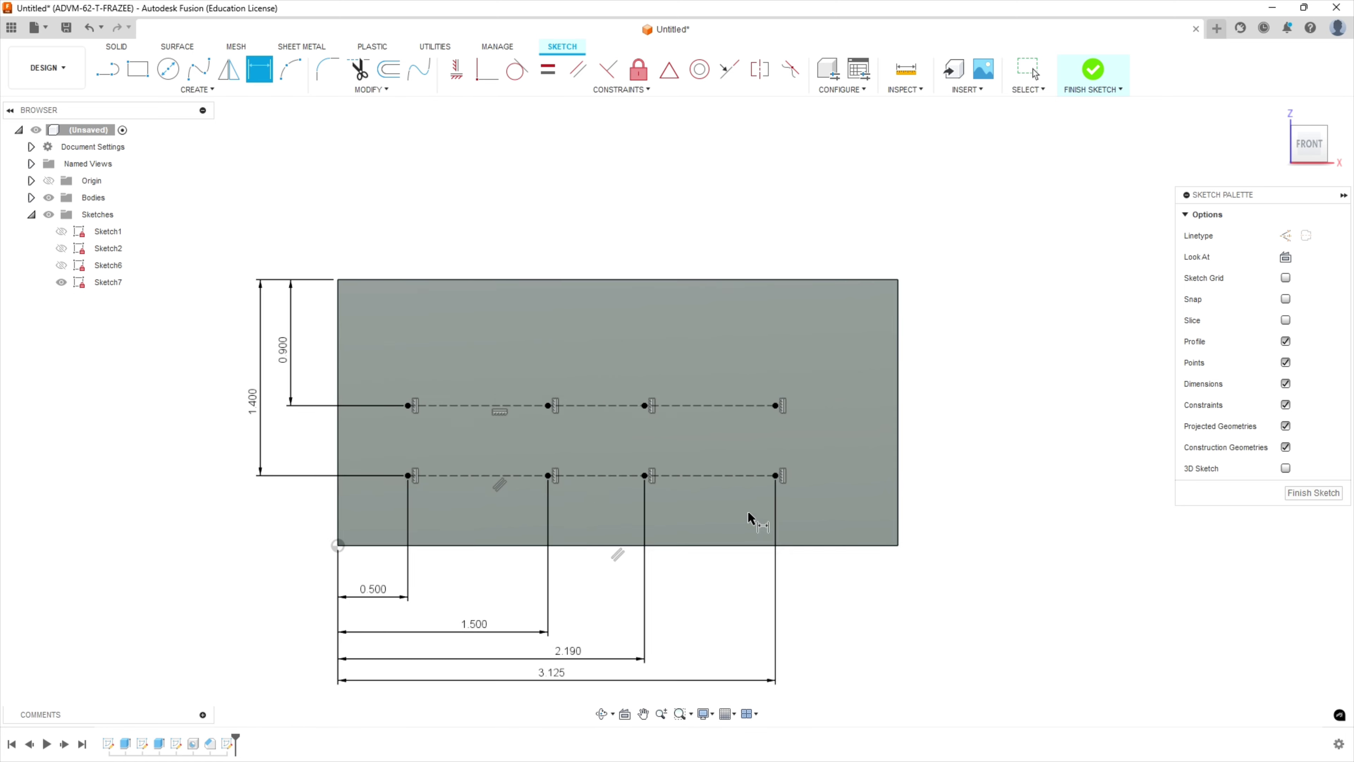
# - Finish Sketch7 and switch back to the 99999-101 REV 02 drawing
pyautogui.keyDown('shift'); pyautogui.moveTo(728, 577); pyautogui.dragTo(768, 543, button='middle'); pyautogui.keyUp('shift')
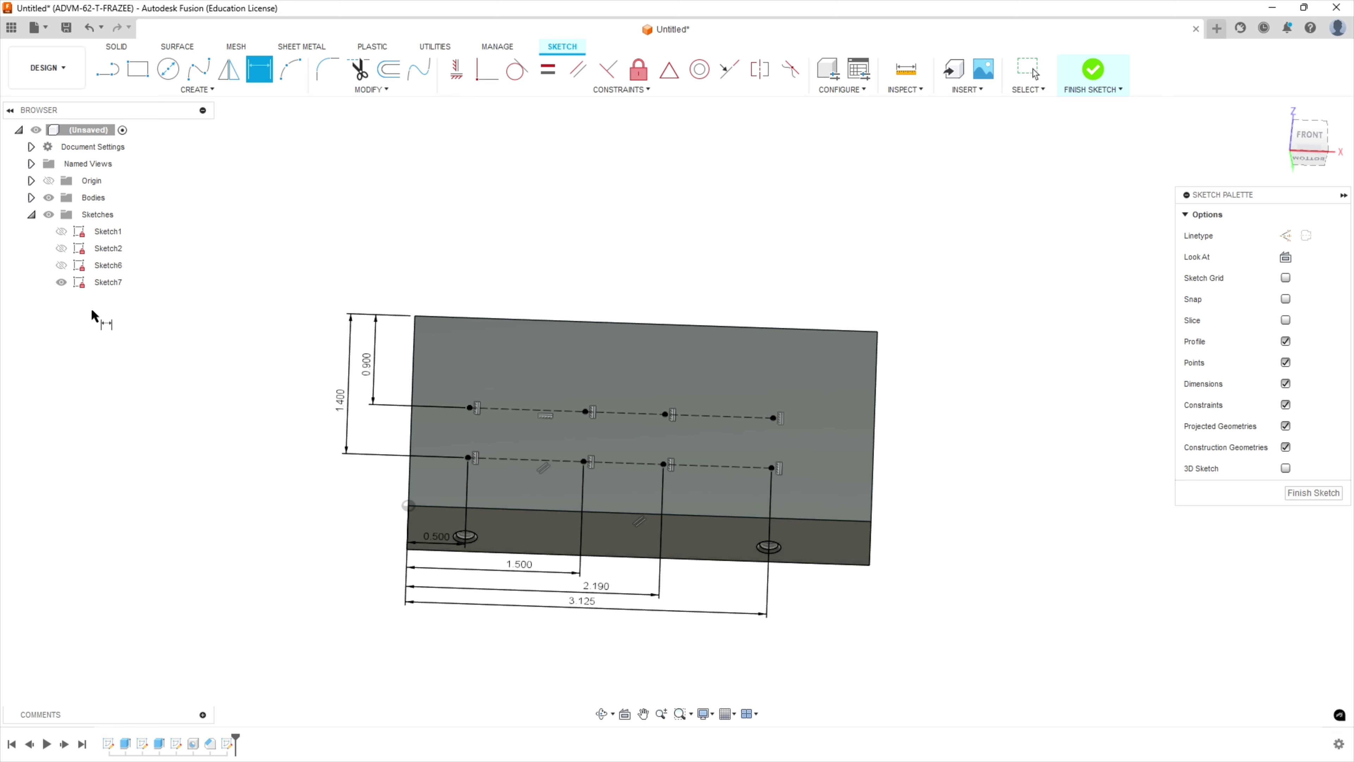
pyautogui.click(1309, 495)
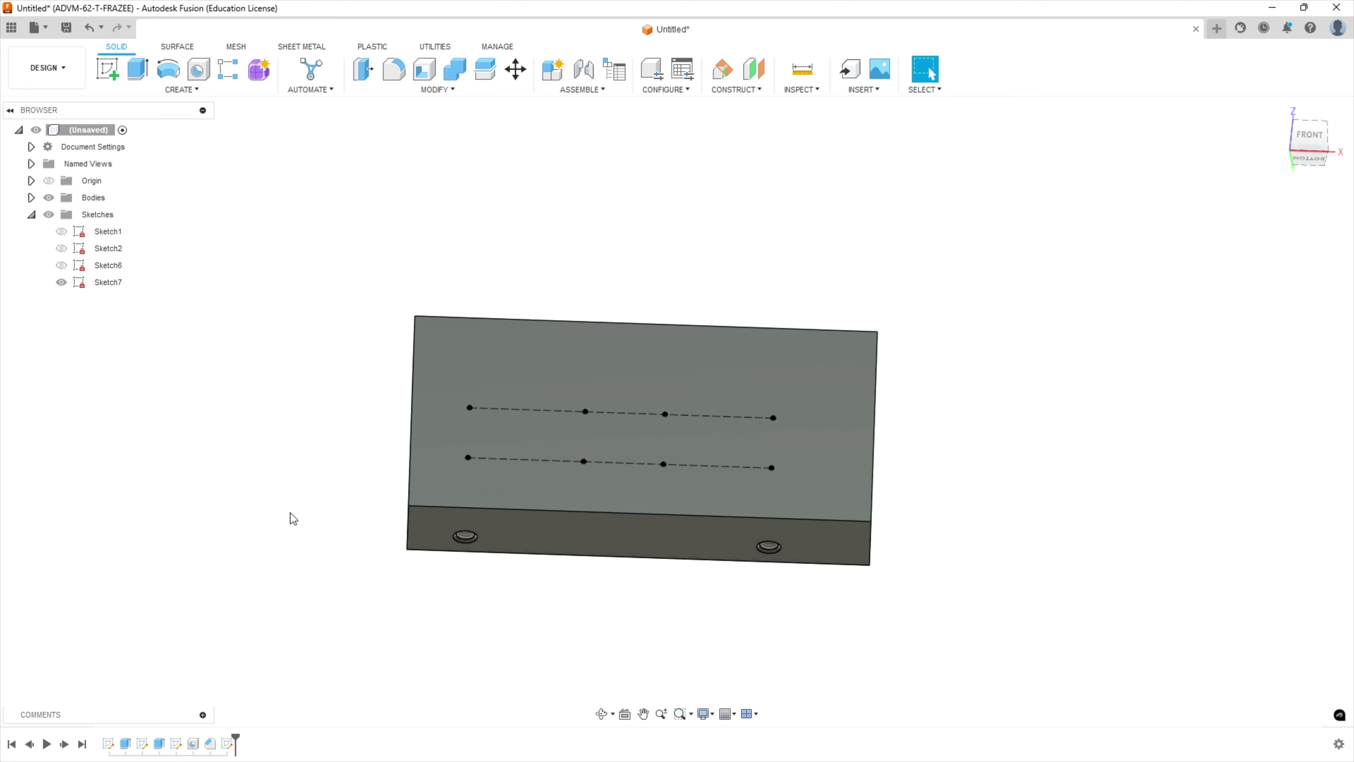
pyautogui.scroll(-3, 408, 406)
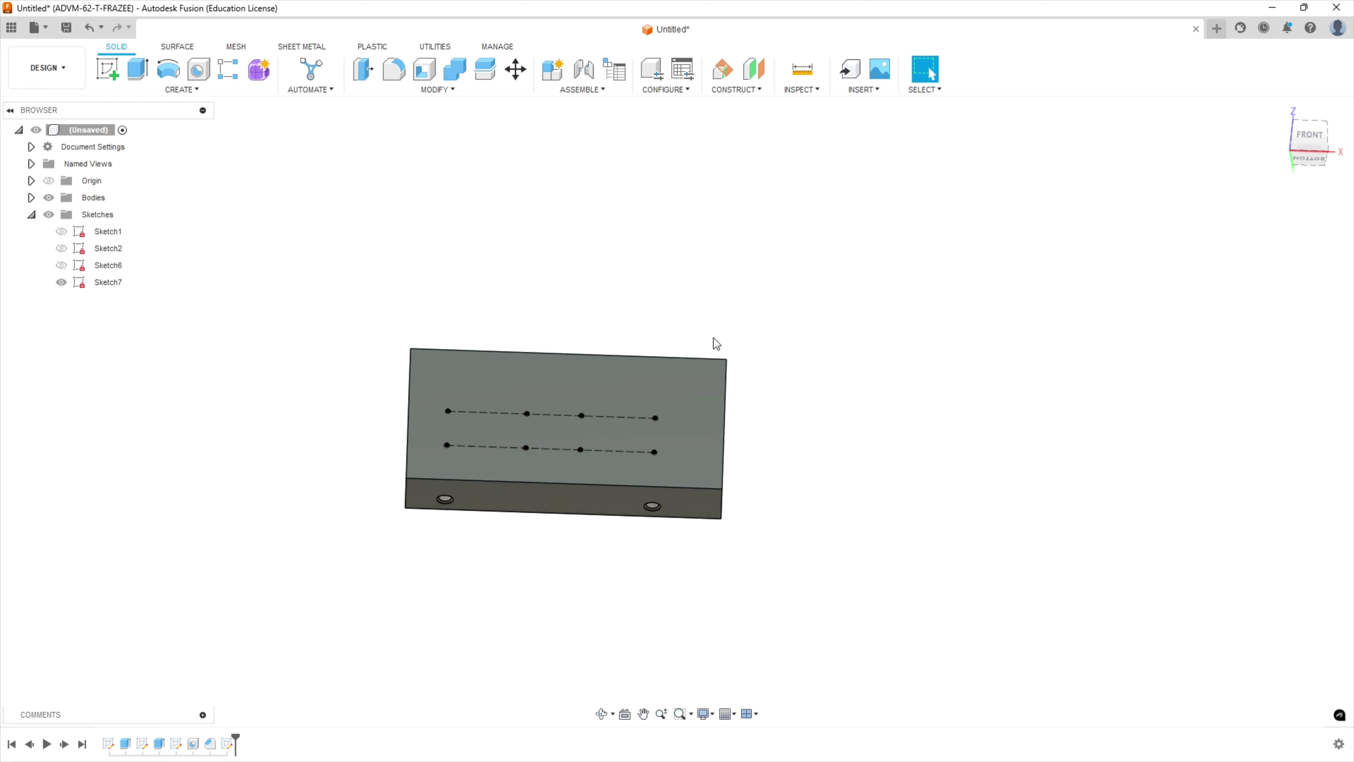
pyautogui.scroll(6, 713, 342)
pyautogui.scroll(-2, 152, 453)
pyautogui.scroll(3, 281, 375)
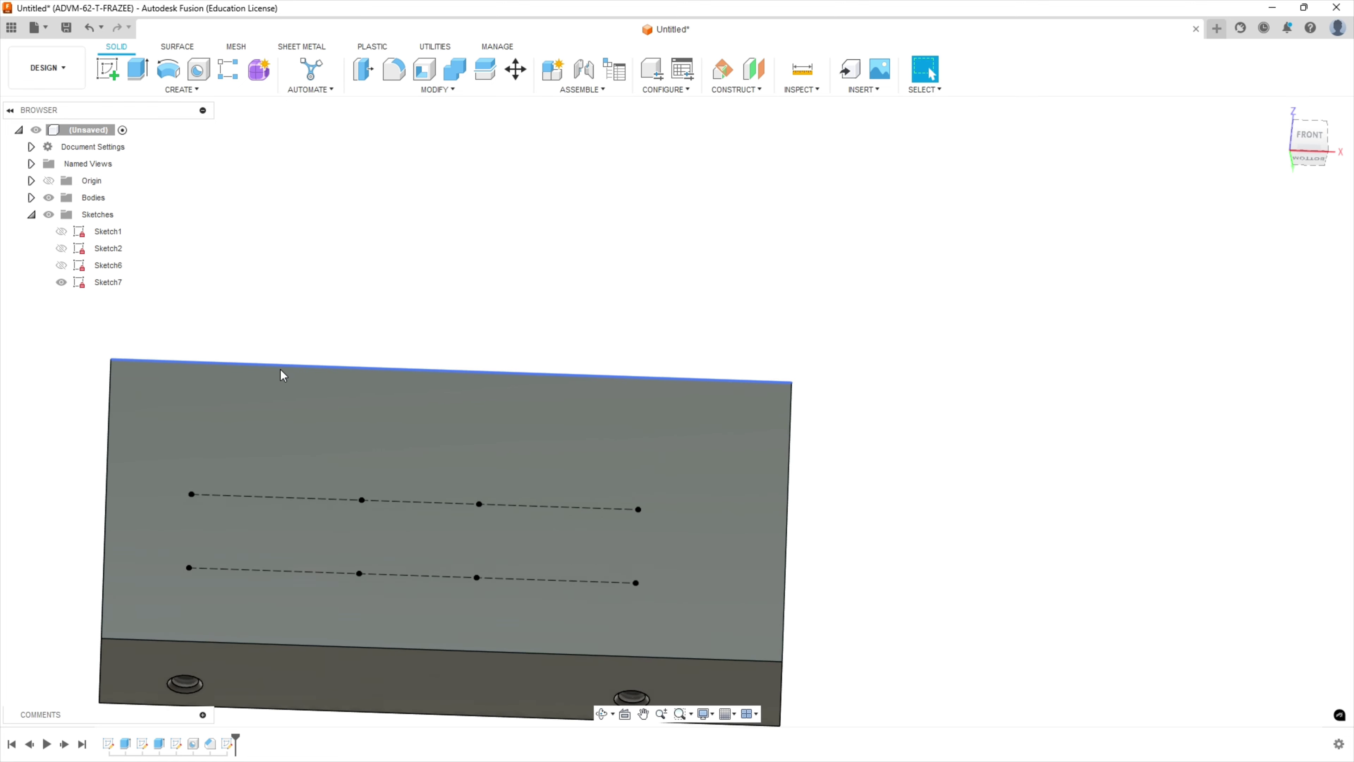
pyautogui.hotkey('alt', 'Tab')
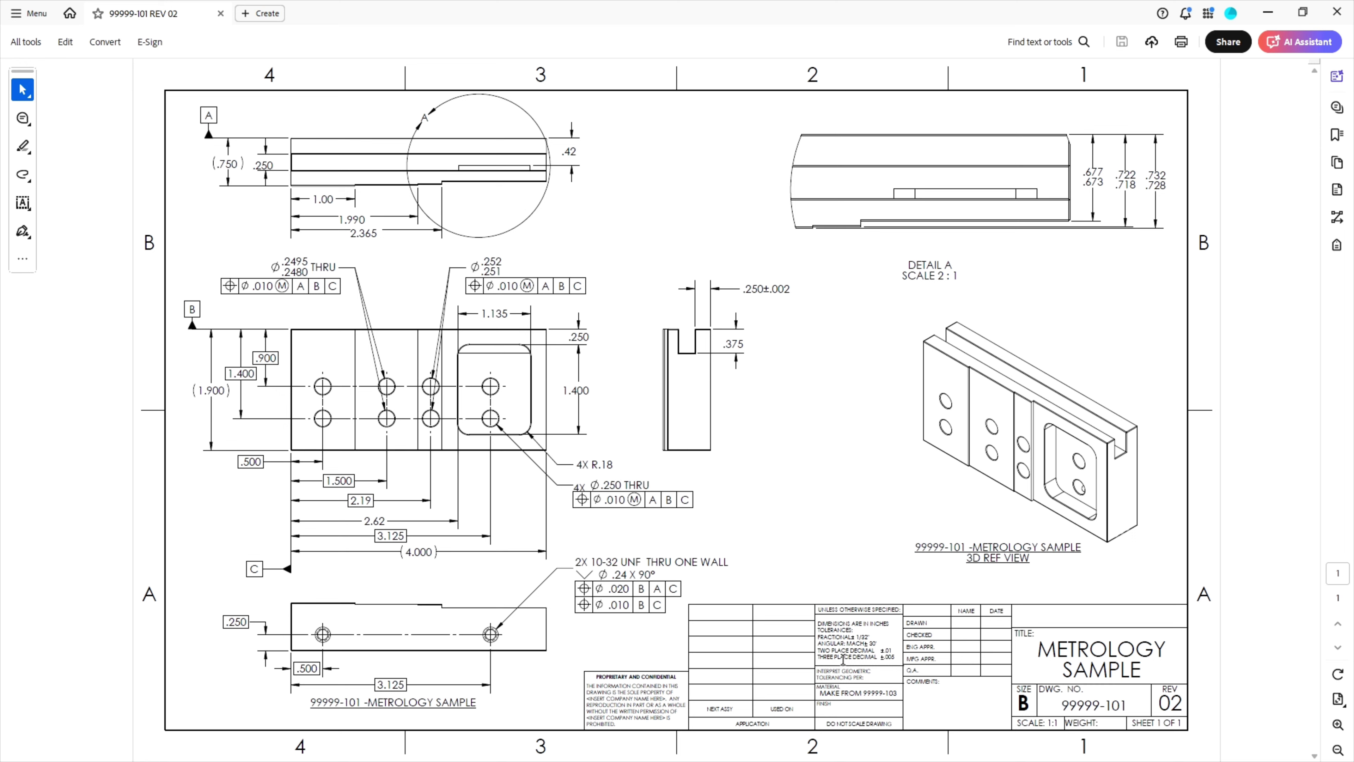
# - Select the three-place tolerance value in the title block, then return to Fusion
pyautogui.doubleClick(886, 661)
pyautogui.click(853, 566)
pyautogui.hotkey('alt', 'Tab')
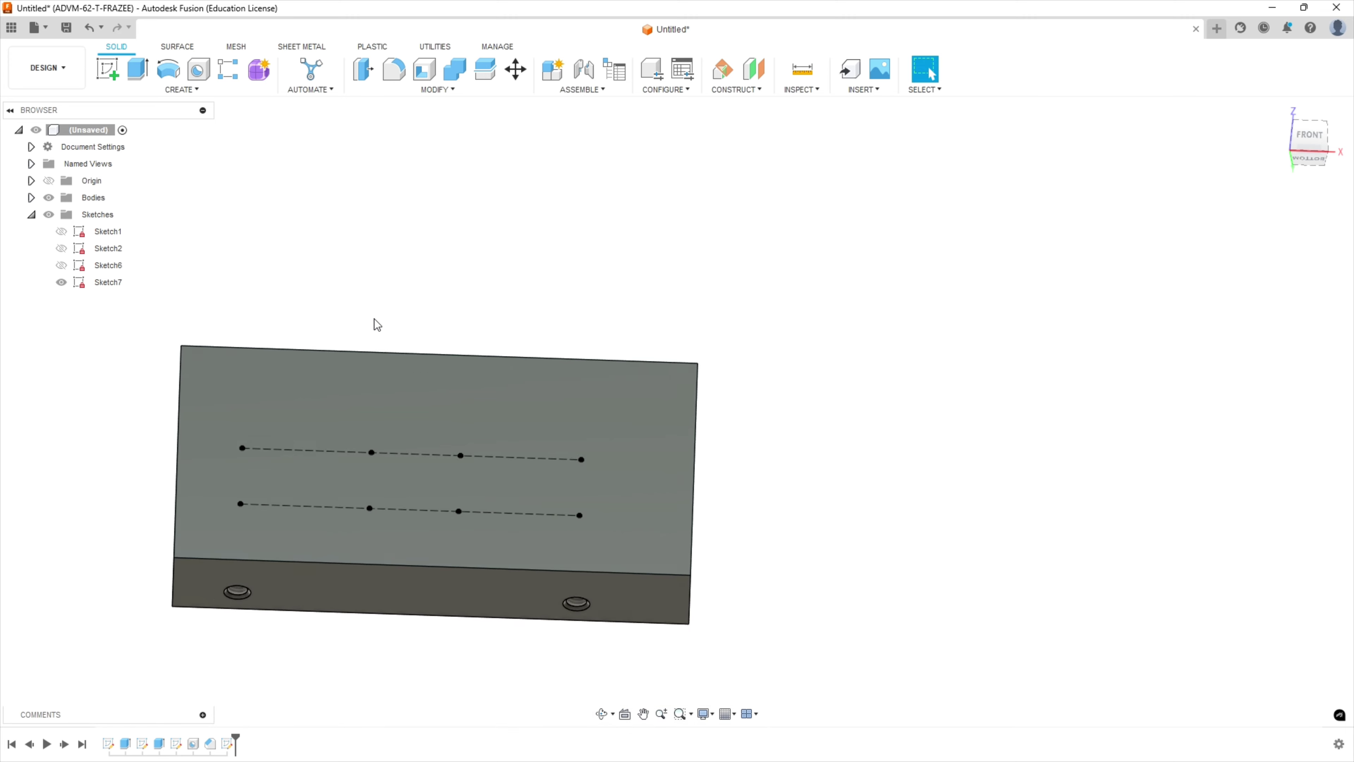
# - Start a Hole feature placed on multiple sketch points with Simple, untapped hole type
pyautogui.scroll(3, 314, 530)
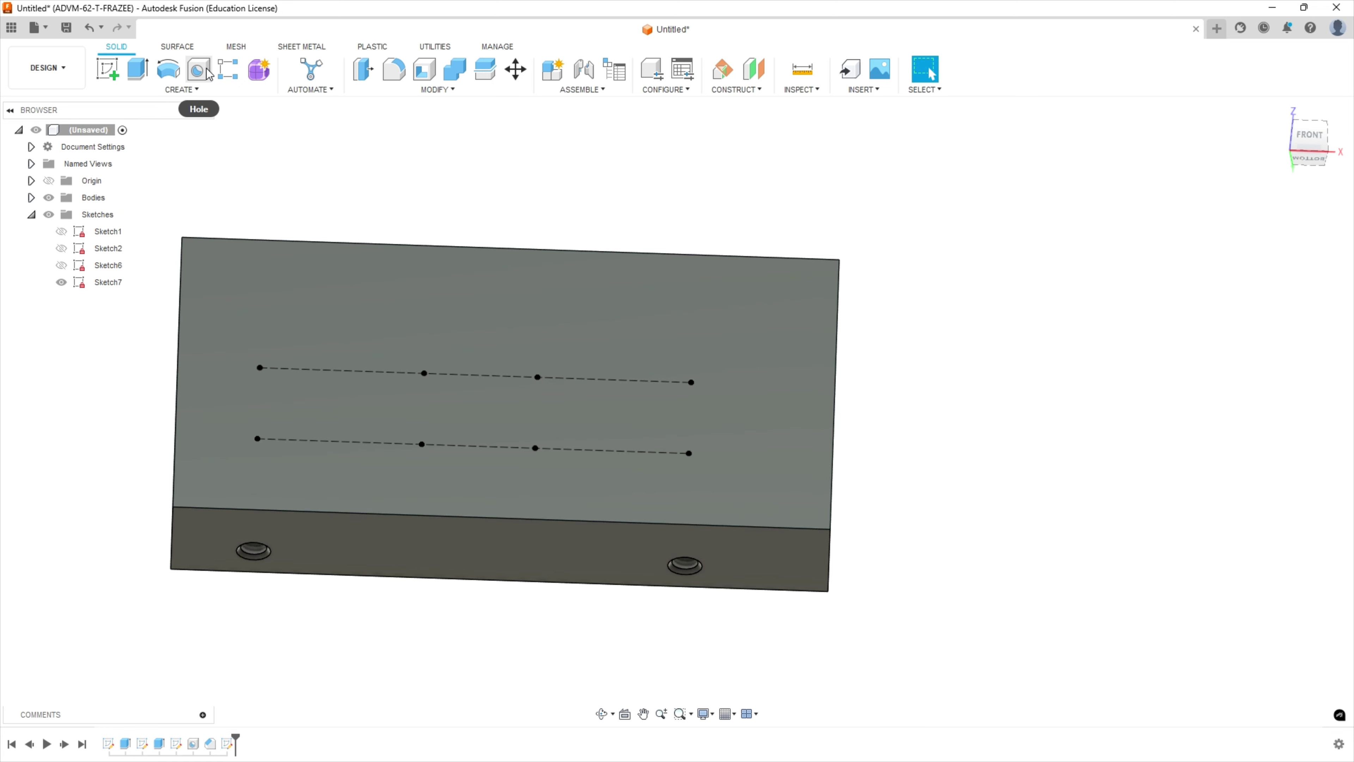
pyautogui.click(198, 70)
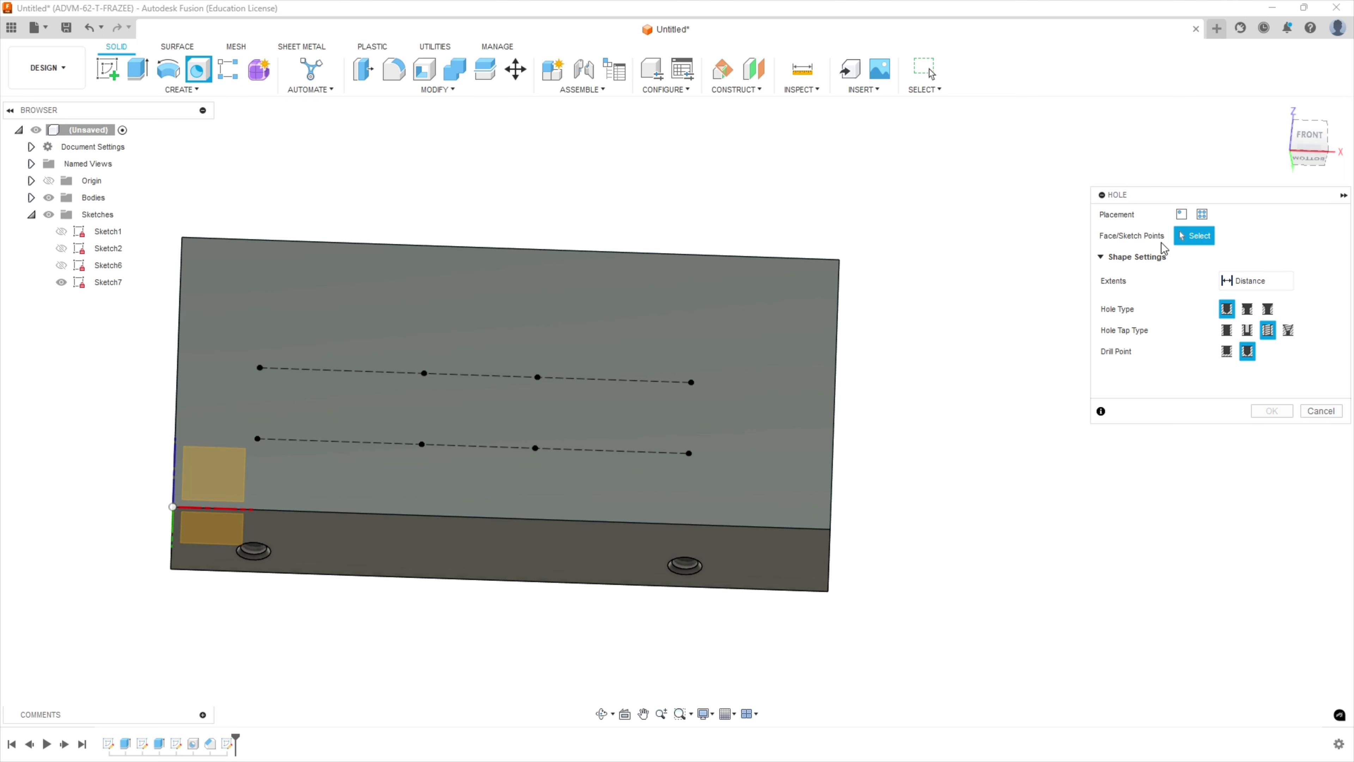
pyautogui.click(1202, 214)
pyautogui.click(1226, 331)
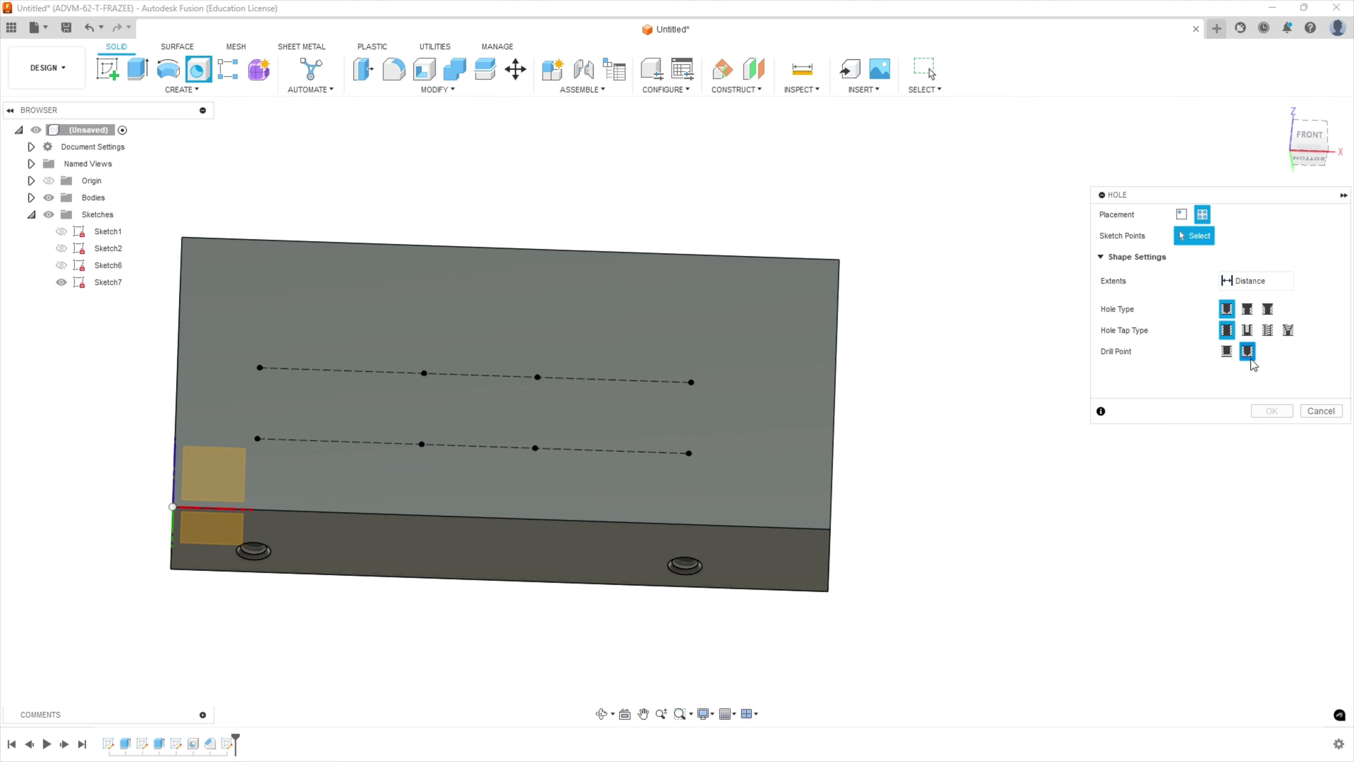
pyautogui.moveTo(1241, 203); pyautogui.dragTo(1062, 162)
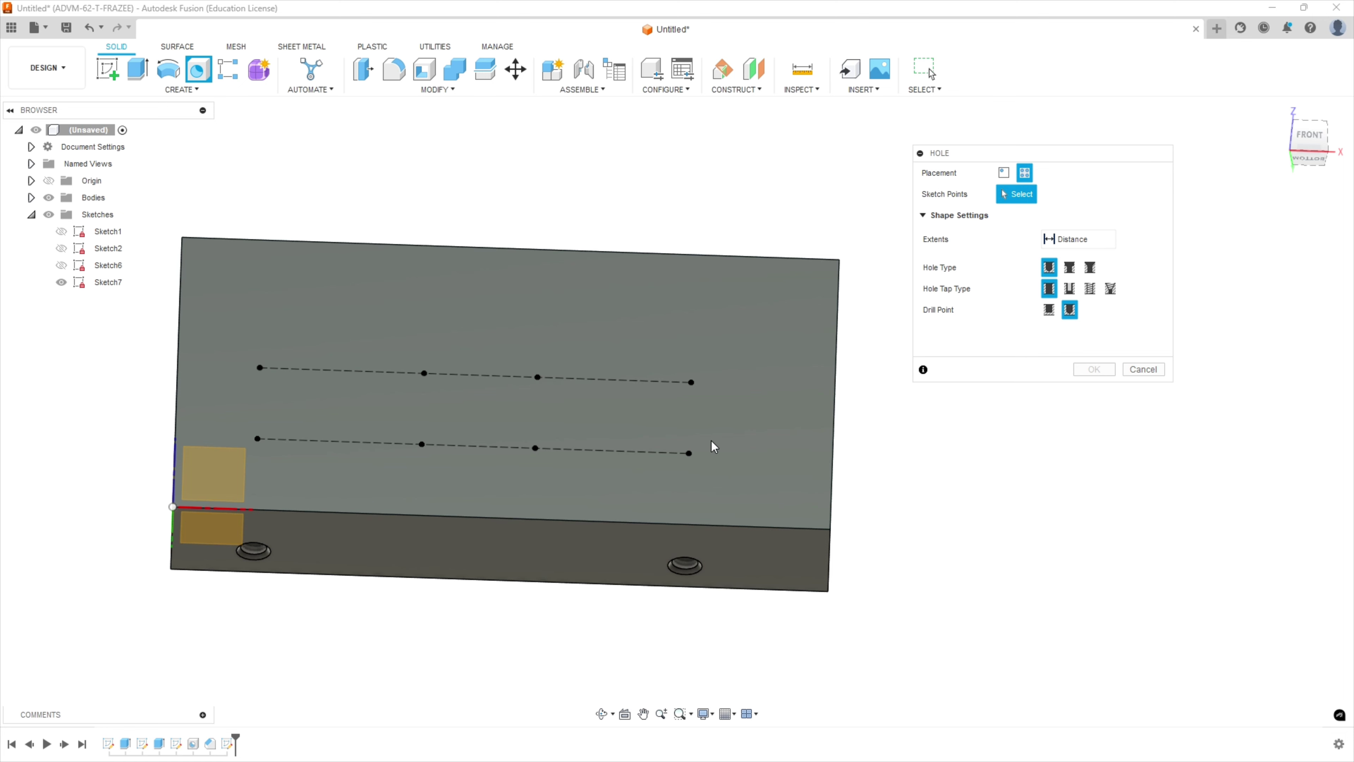
# - Put holes on the four outer Sketch7 points at 0.25 in diameter with Extents set to All
pyautogui.click(688, 453)
pyautogui.click(691, 382)
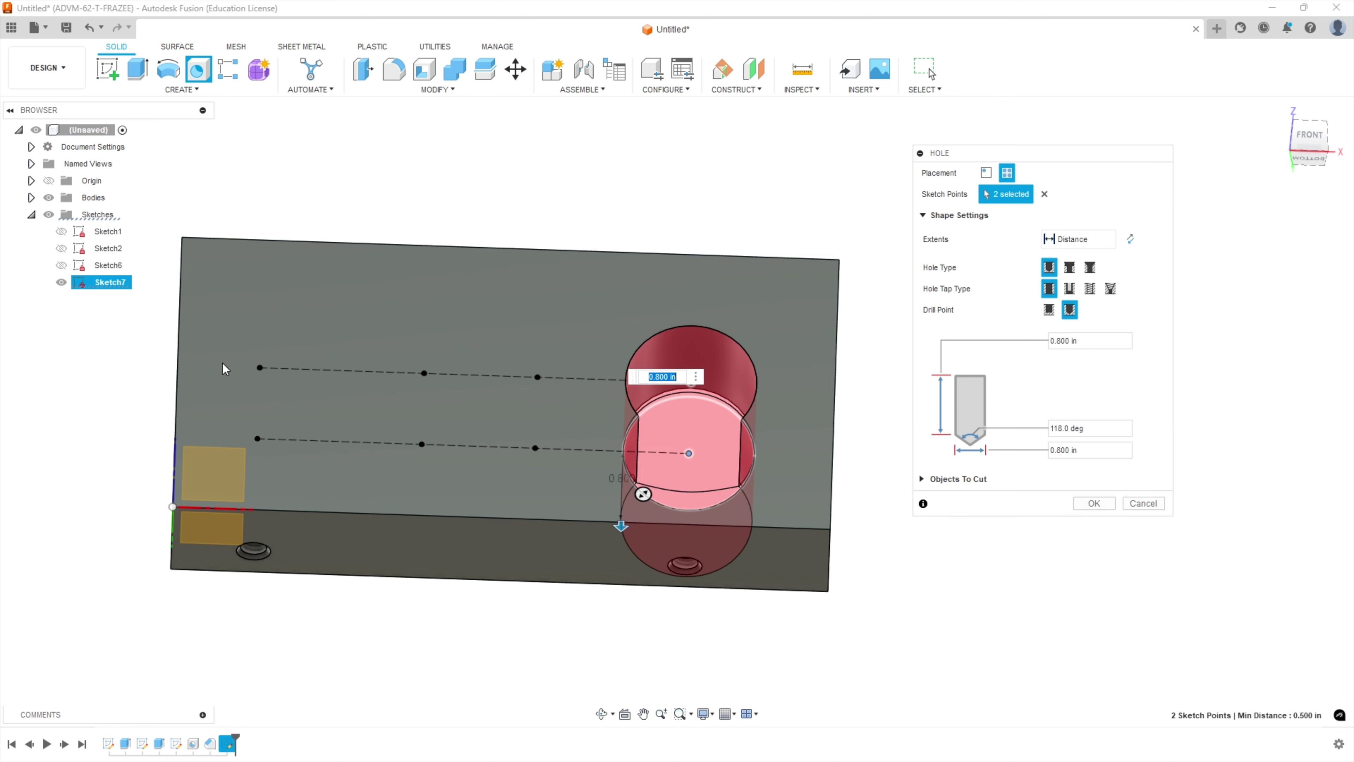
pyautogui.click(260, 368)
pyautogui.click(260, 442)
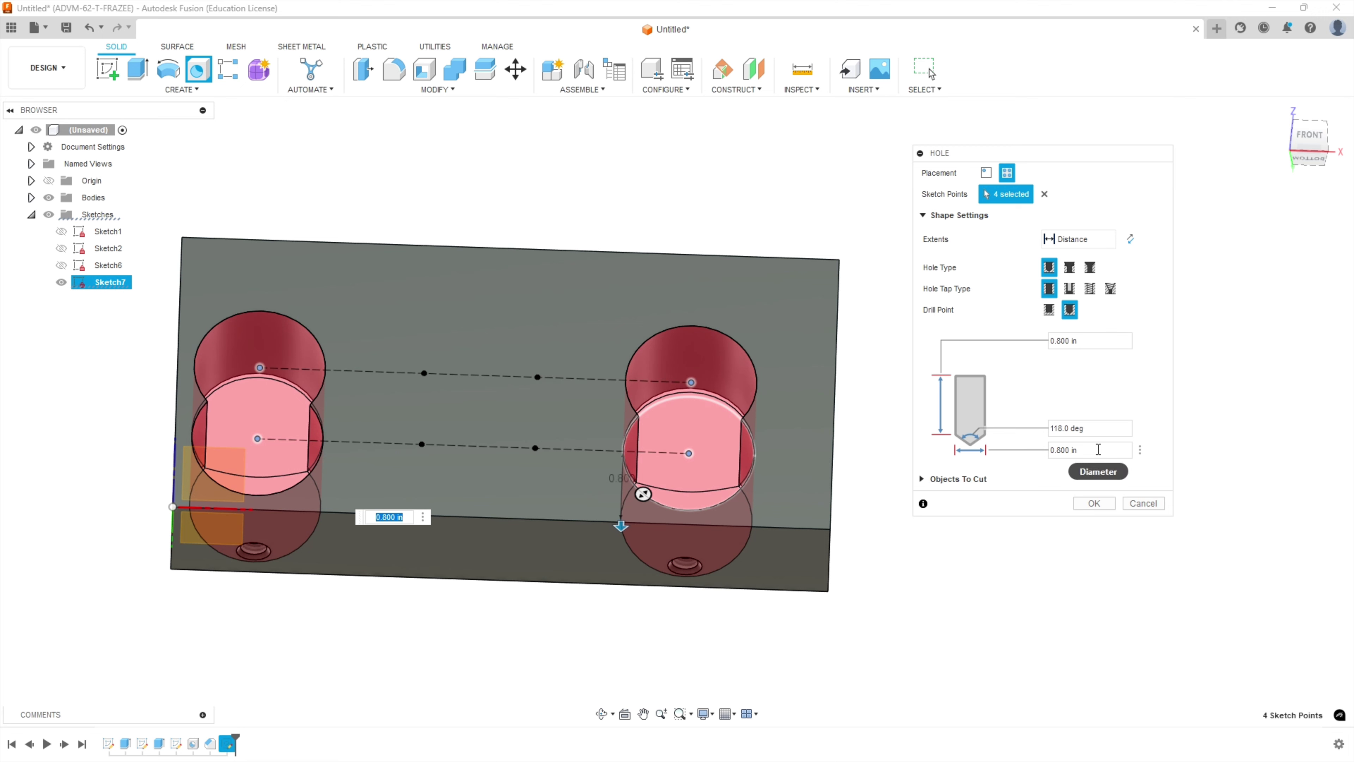
pyautogui.click(1101, 450)
pyautogui.write('.245')
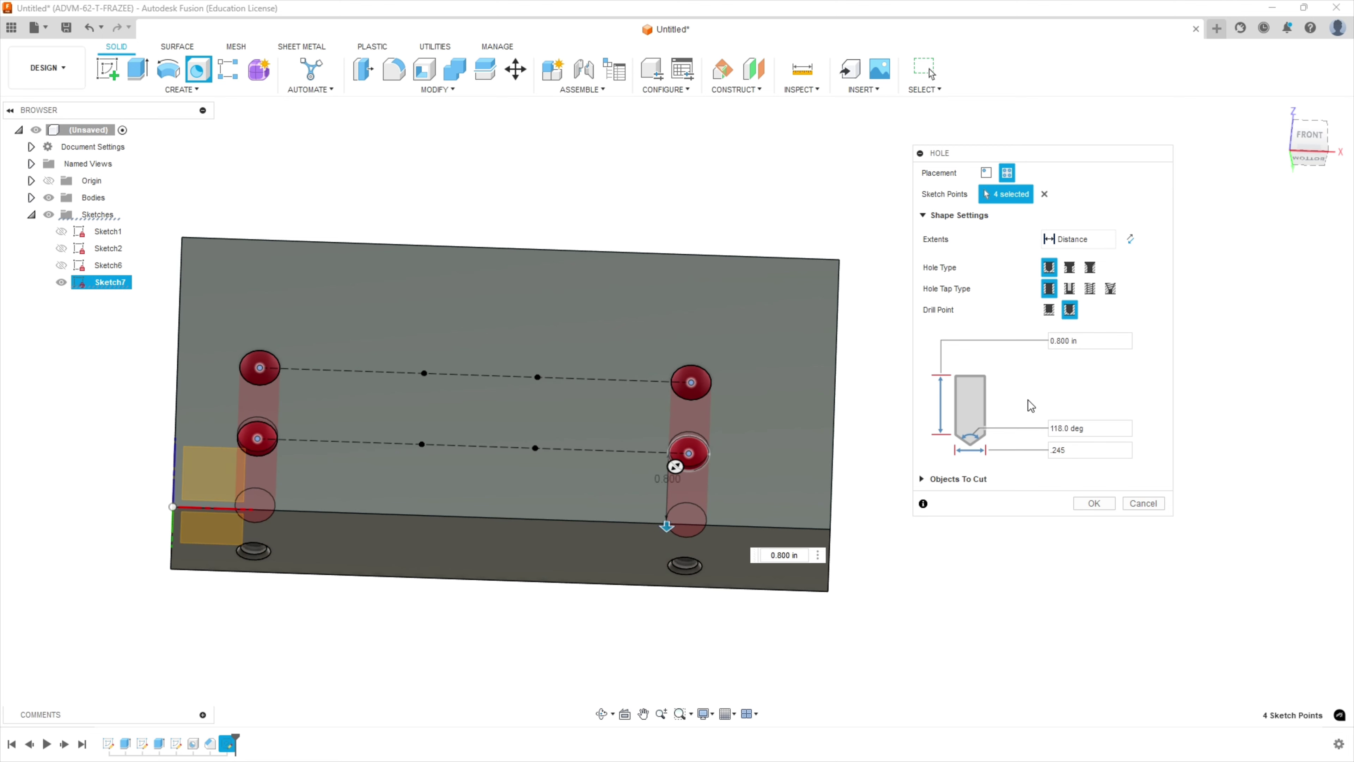
pyautogui.press('BackSpace')
pyautogui.write('5')
pyautogui.click(1110, 239)
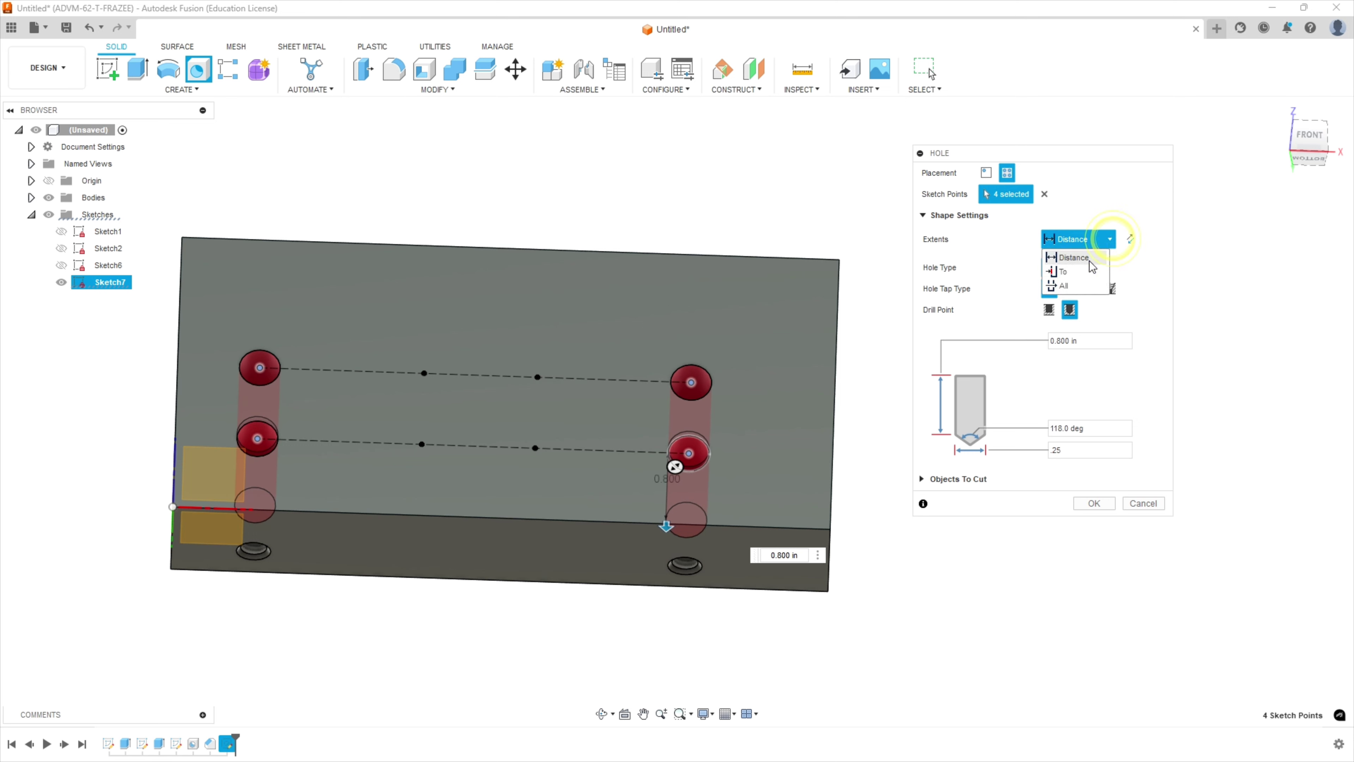
pyautogui.click(1084, 285)
pyautogui.moveTo(889, 614)
pyautogui.keyDown('shift'); pyautogui.mouseDown(button='middle')
pyautogui.moveTo(870, 462)
pyautogui.moveTo(891, 535)
pyautogui.moveTo(882, 601)
pyautogui.mouseUp(button='middle'); pyautogui.keyUp('shift')
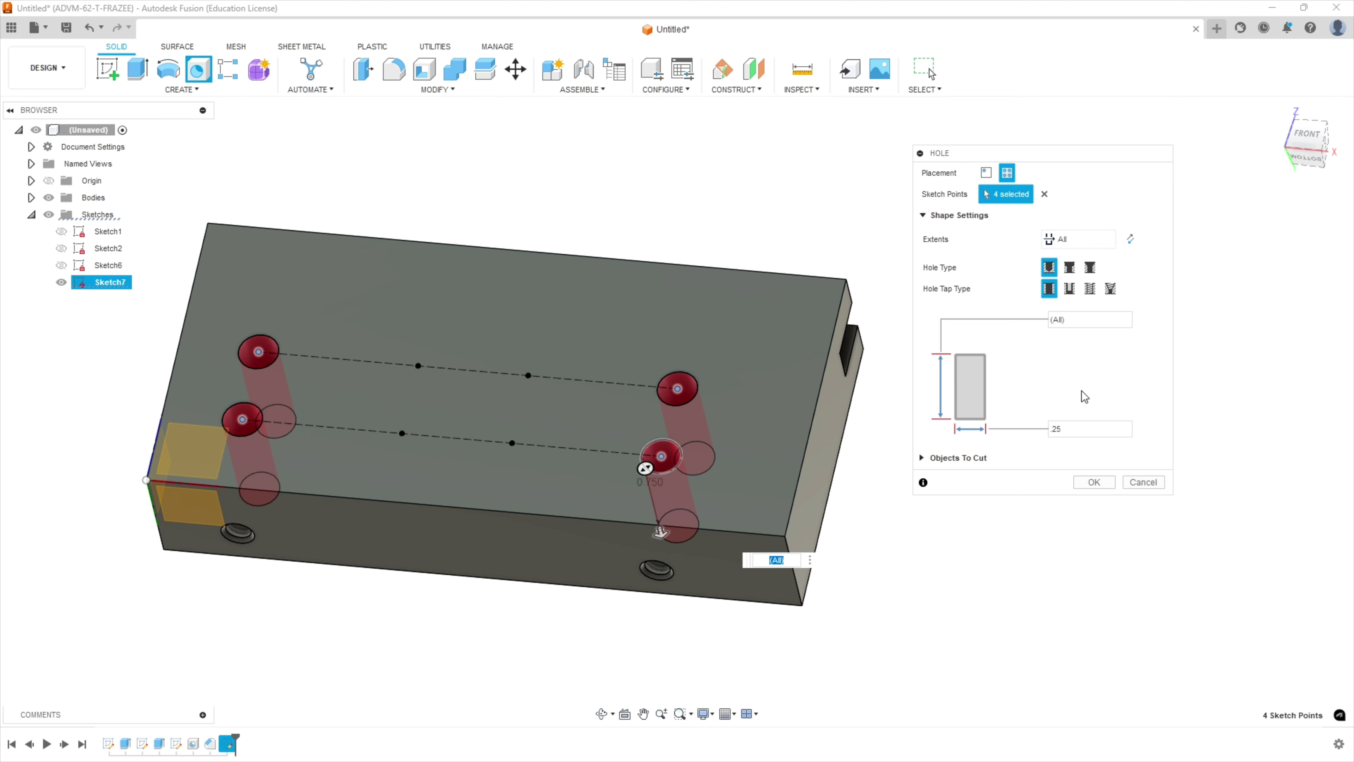
pyautogui.click(1107, 484)
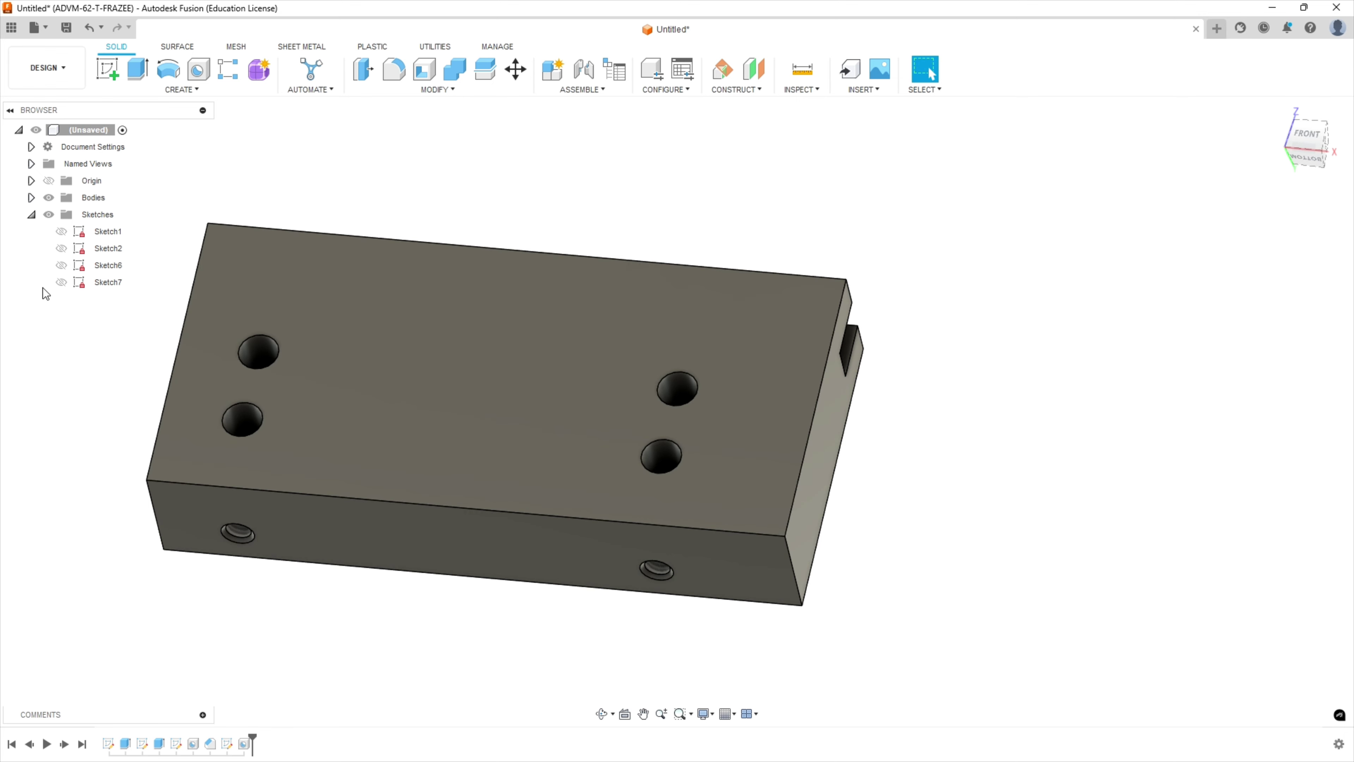
# - Make Sketch7 visible again and switch to the Acrobat 99999-101 drawing
pyautogui.click(61, 282)
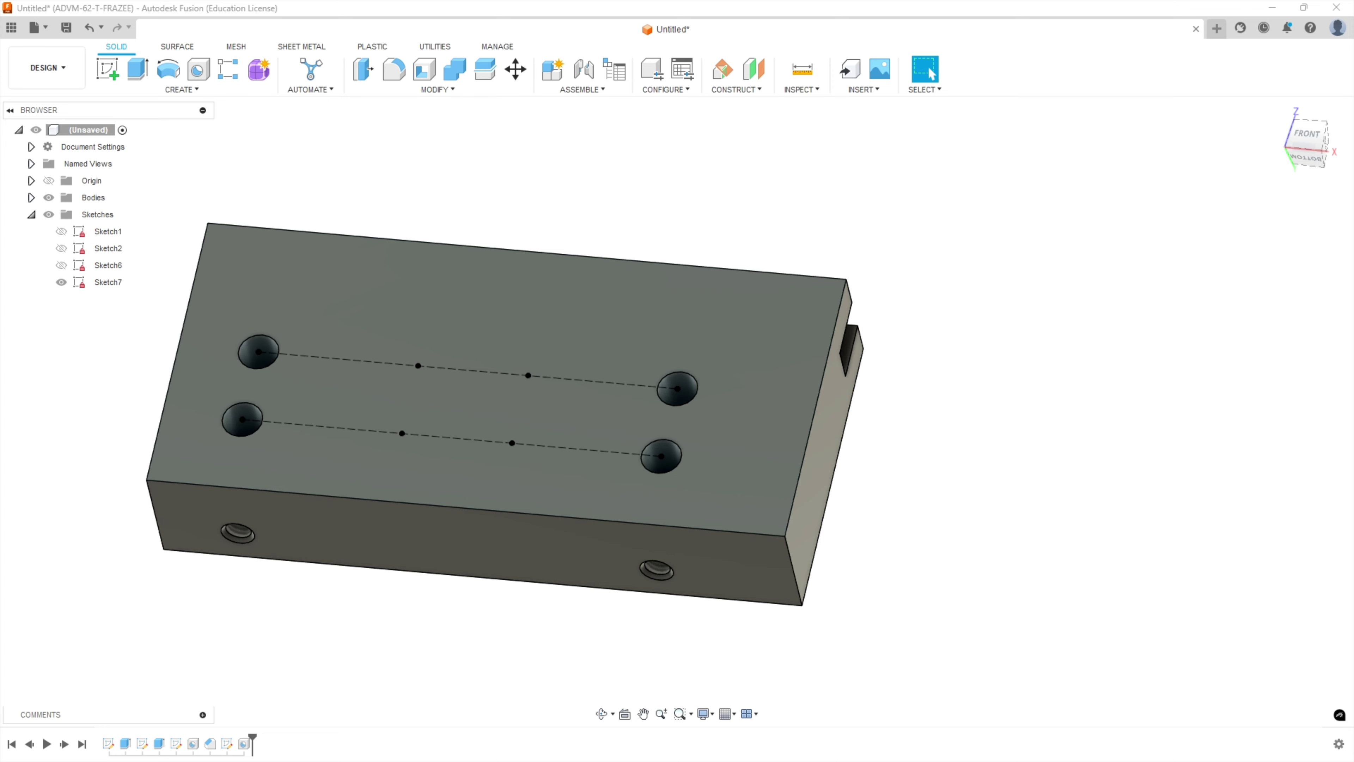
pyautogui.hotkey('alt', 'Tab')
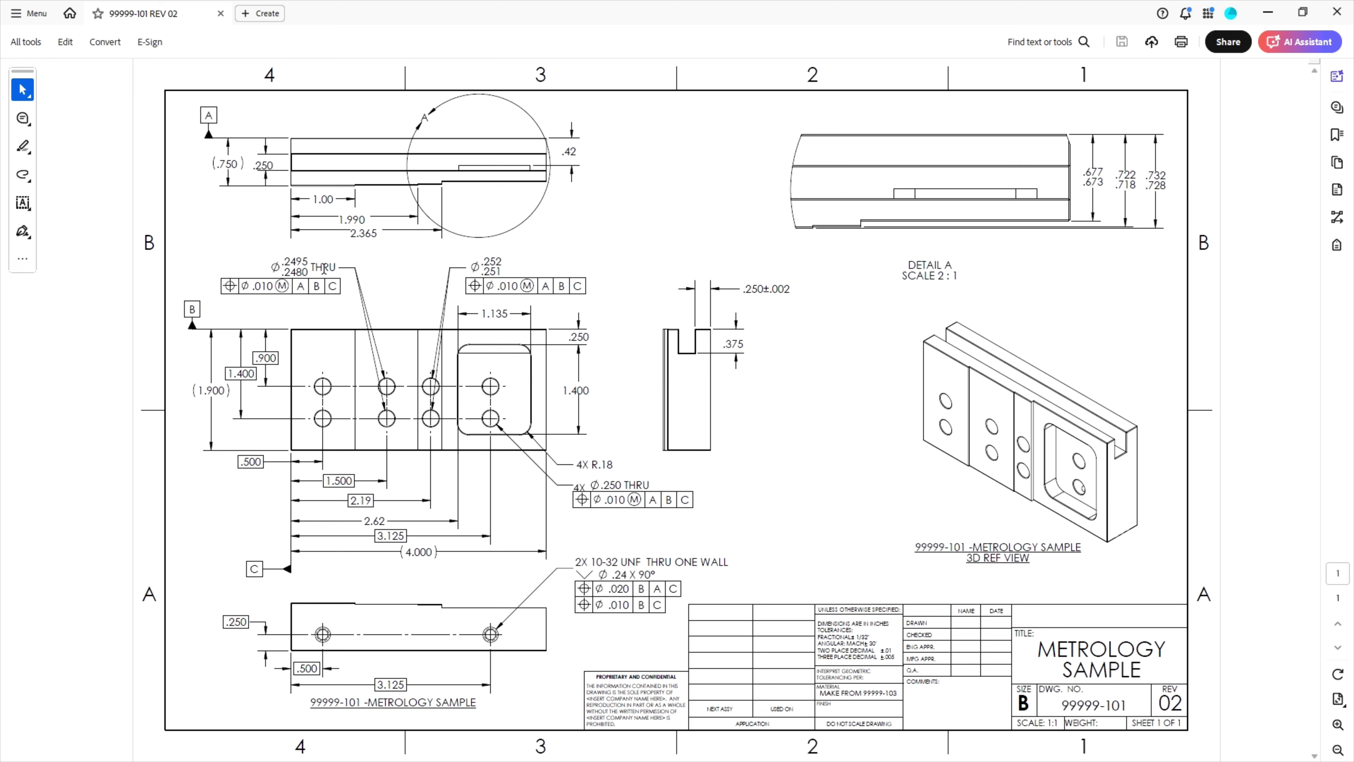
# - In Calculator, compute the .2495/.2480 tolerance band: 0.2495 − 0.248 = 0.0015
pyautogui.hotkey('alt', 'Tab')
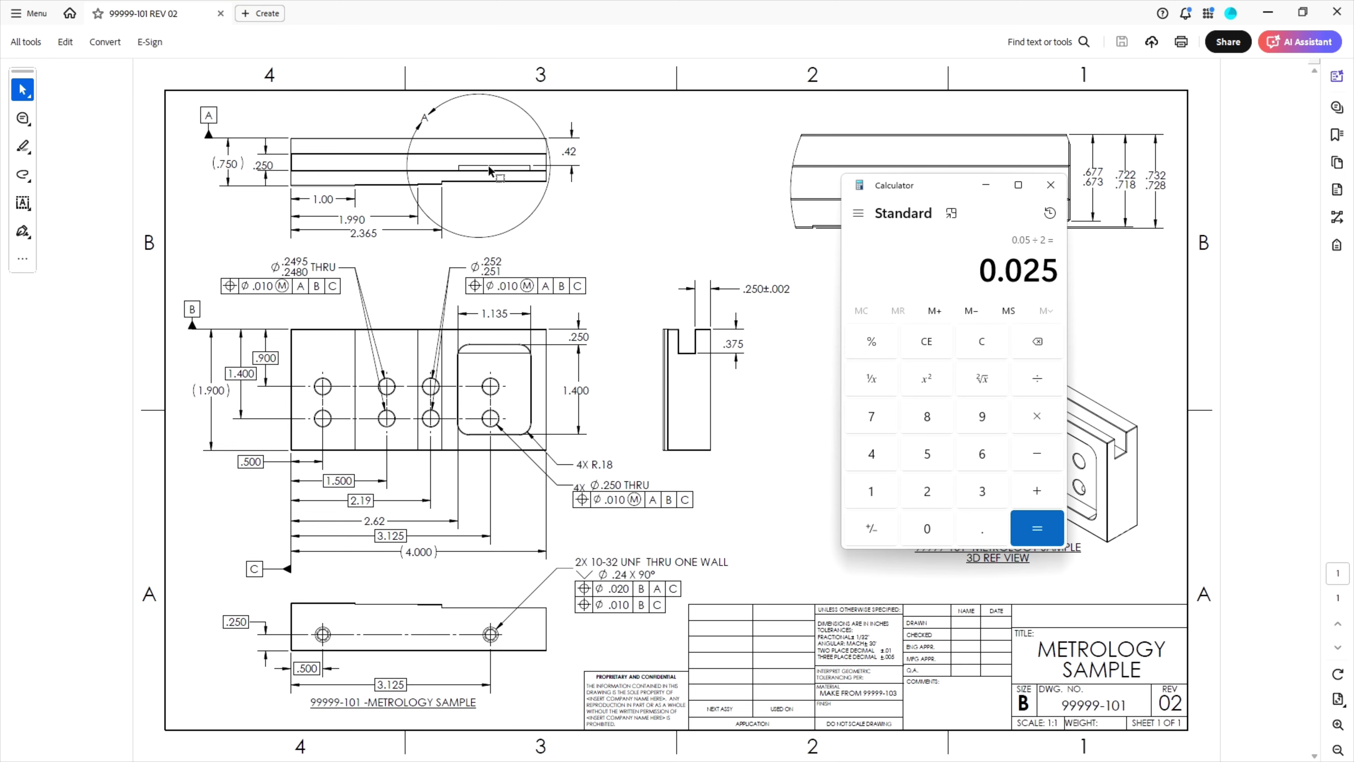
pyautogui.click(927, 342)
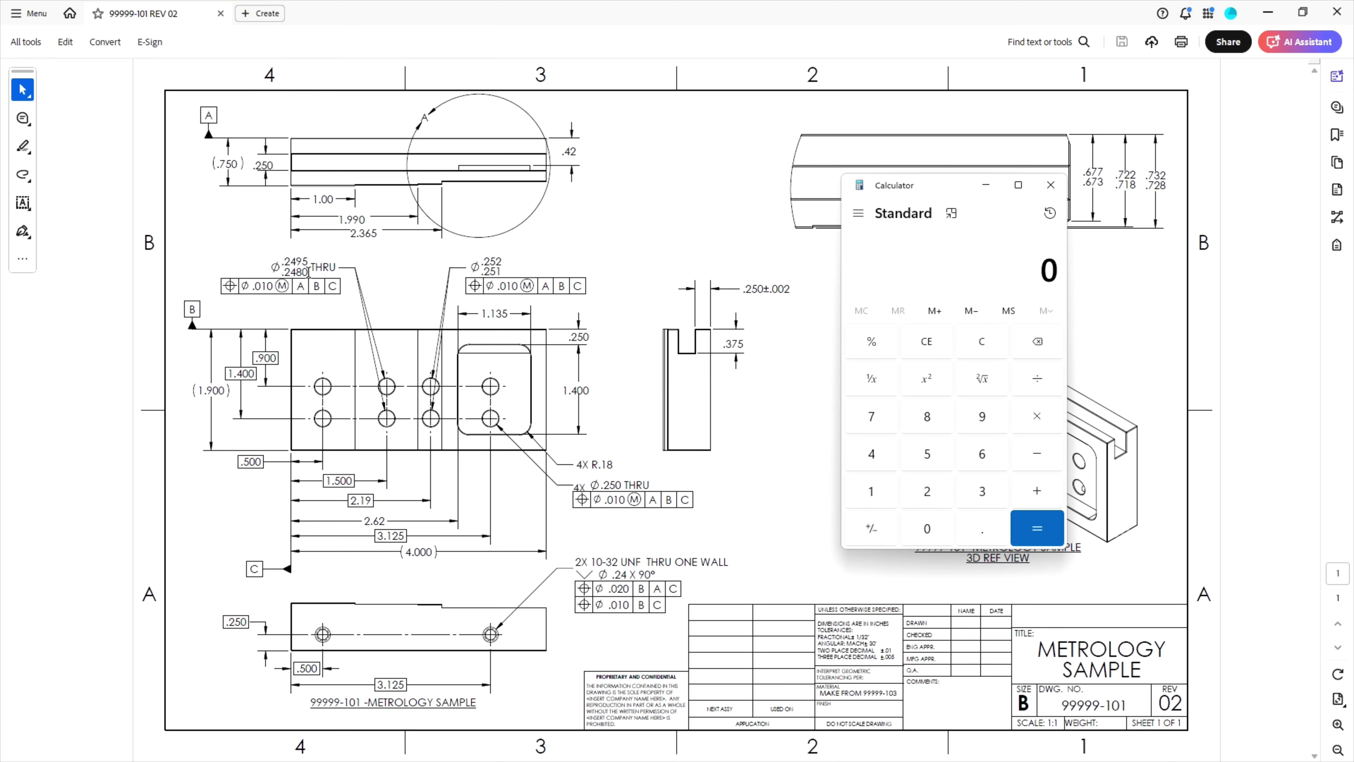
pyautogui.click(982, 527)
pyautogui.click(926, 491)
pyautogui.click(871, 454)
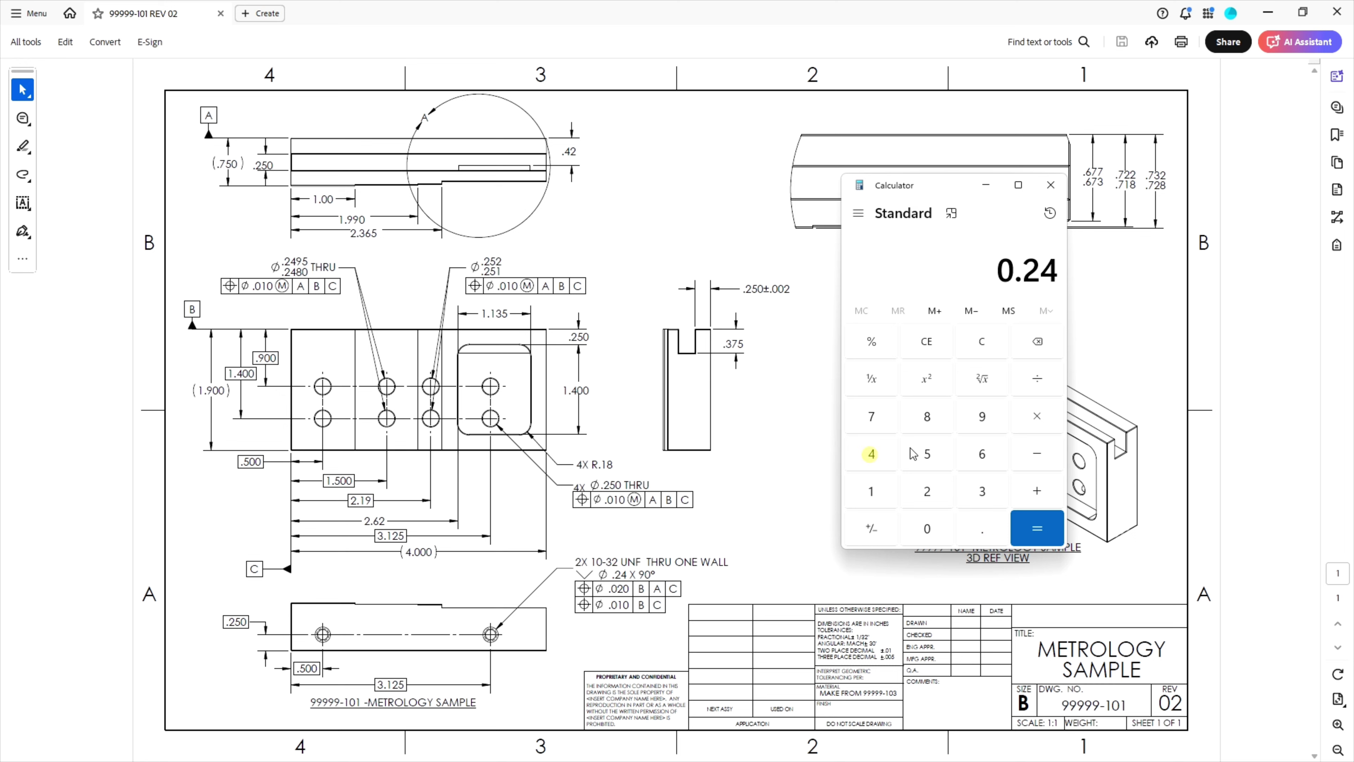
pyautogui.click(981, 417)
pyautogui.click(926, 452)
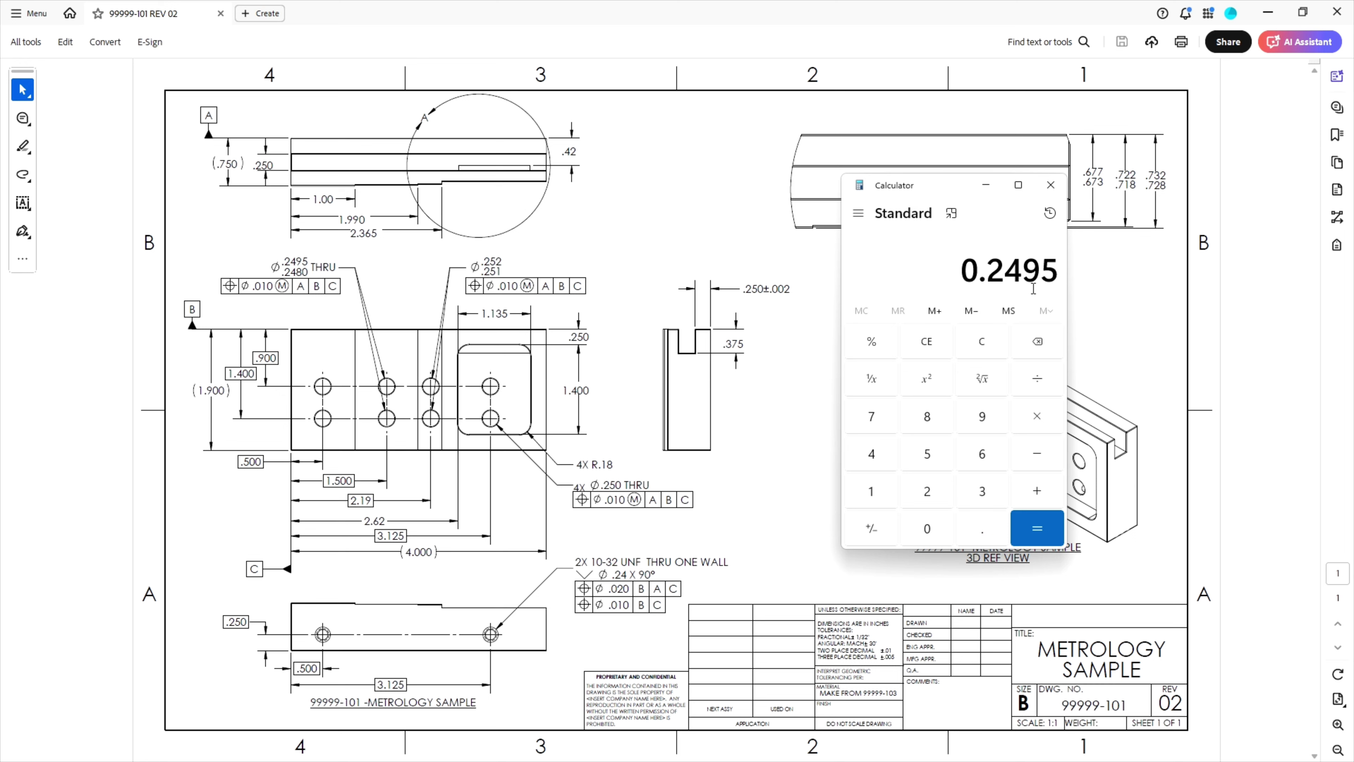
pyautogui.click(1036, 455)
pyautogui.click(984, 529)
pyautogui.click(928, 492)
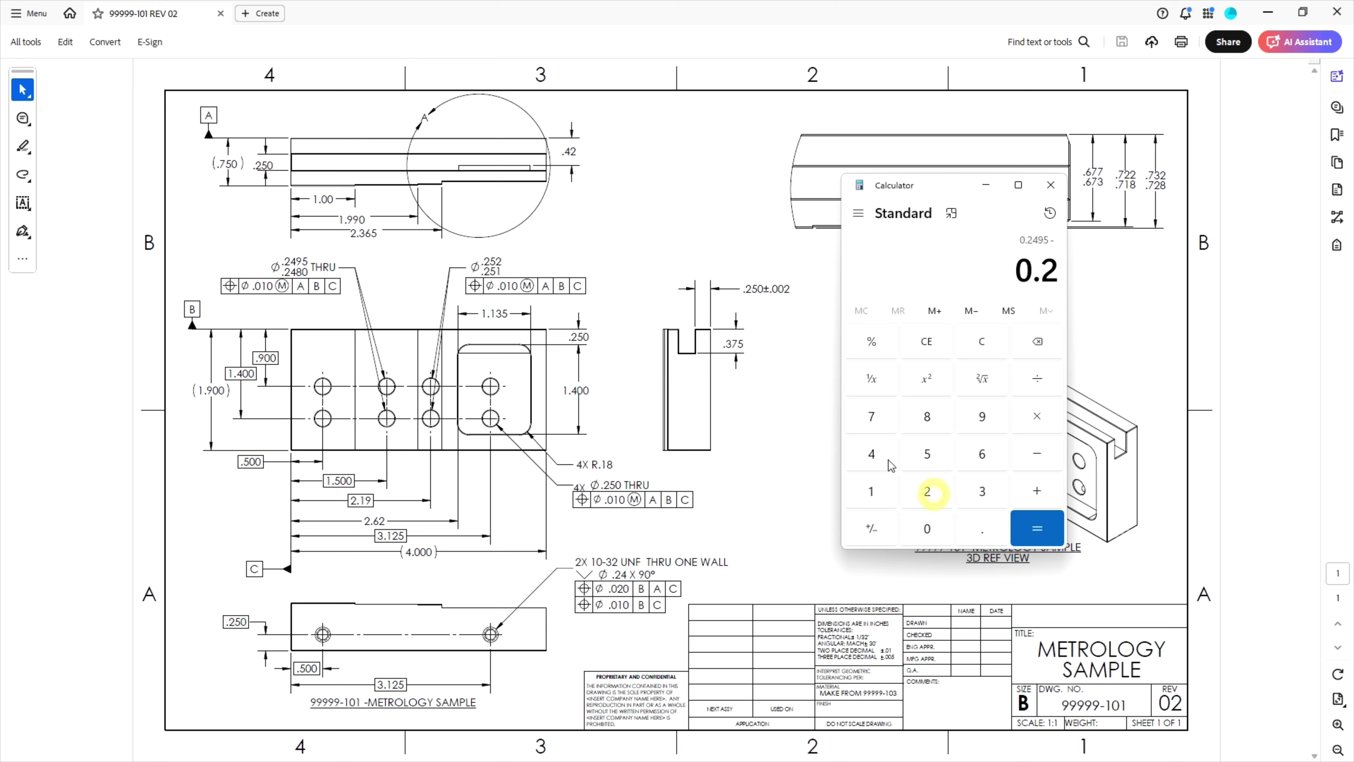
pyautogui.click(874, 451)
pyautogui.click(926, 416)
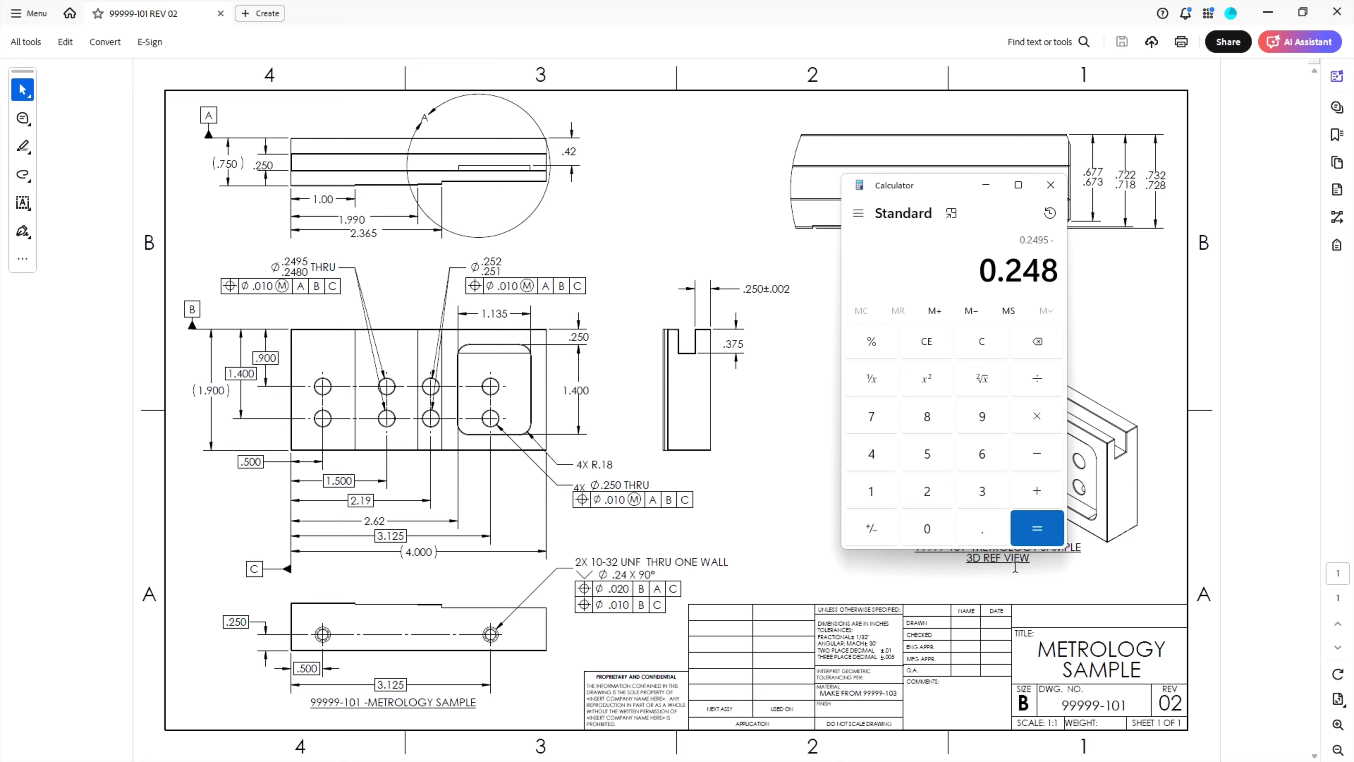
pyautogui.click(928, 529)
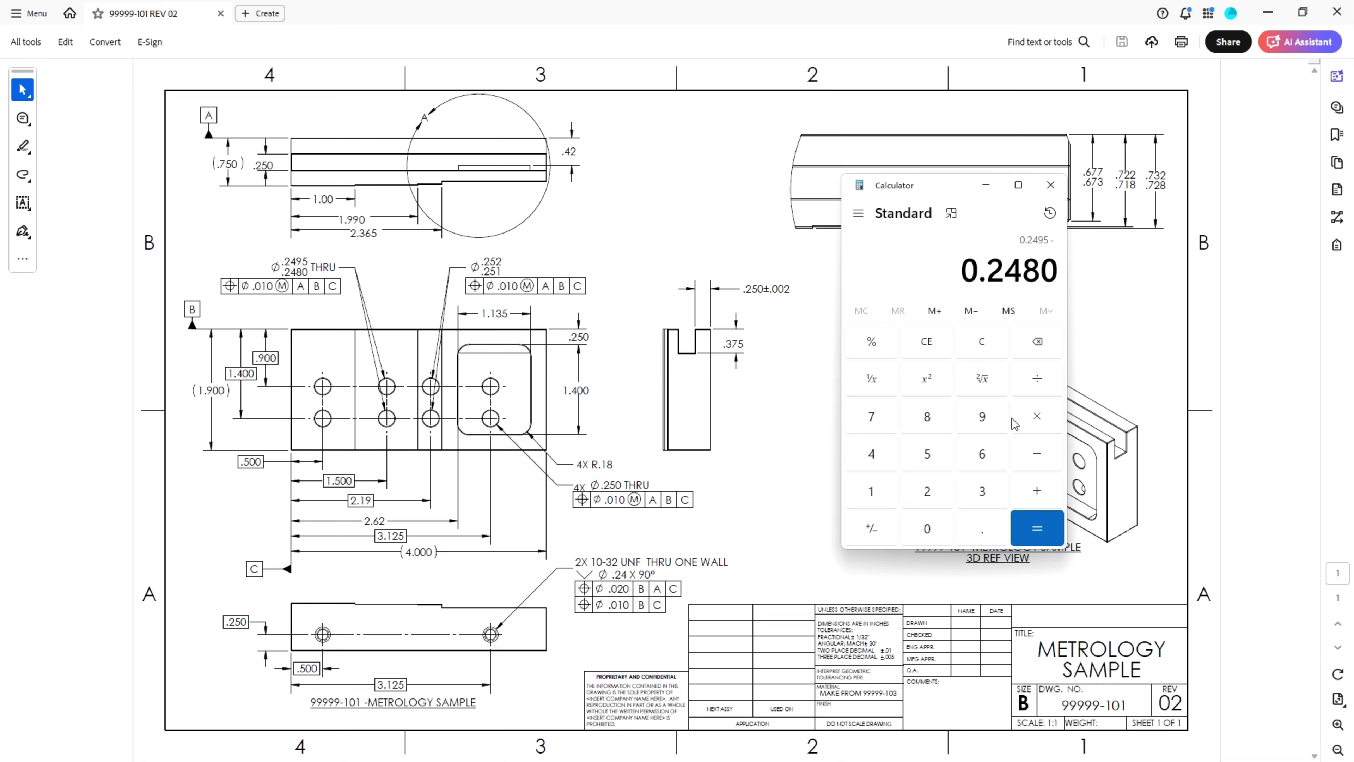
pyautogui.click(1046, 532)
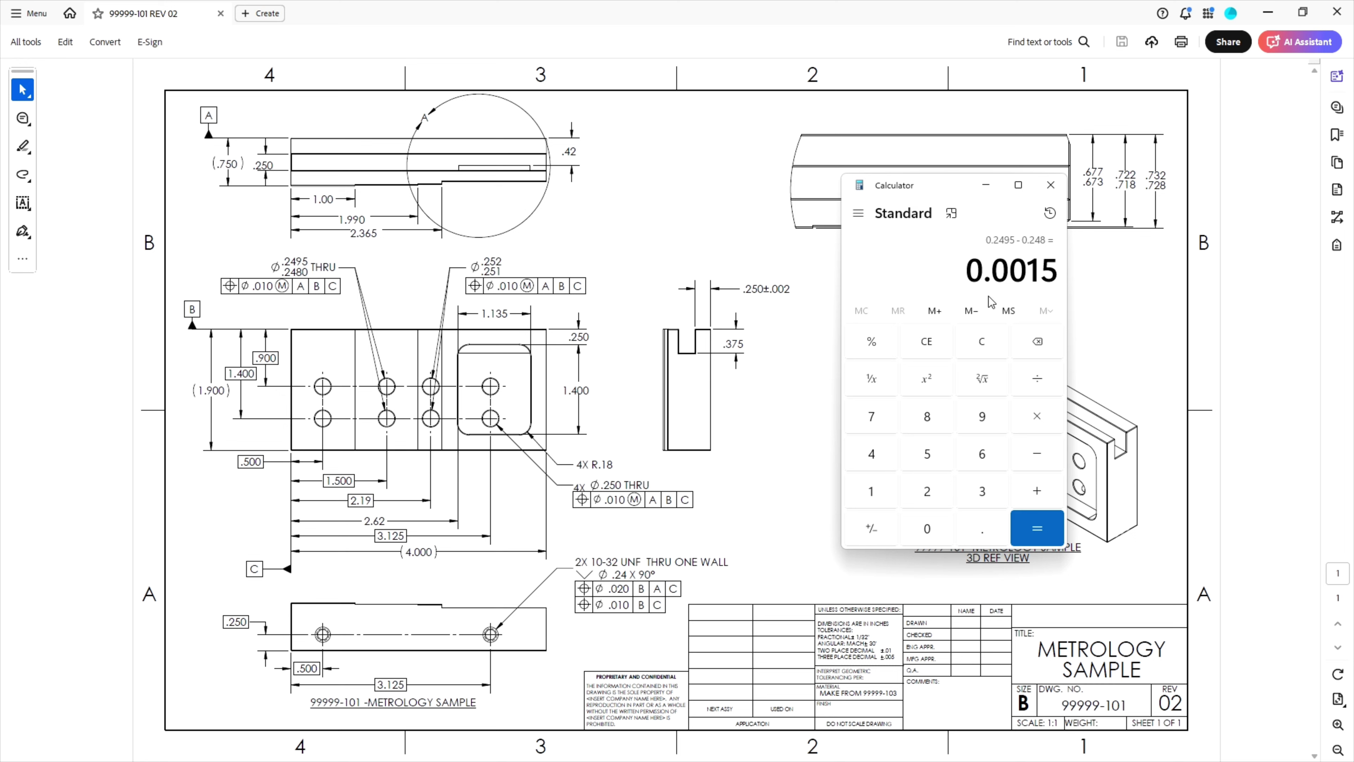
# - Halve the band to 0.00075 and add 0.248 for the 0.24875 mean diameter
pyautogui.click(1040, 380)
pyautogui.click(946, 488)
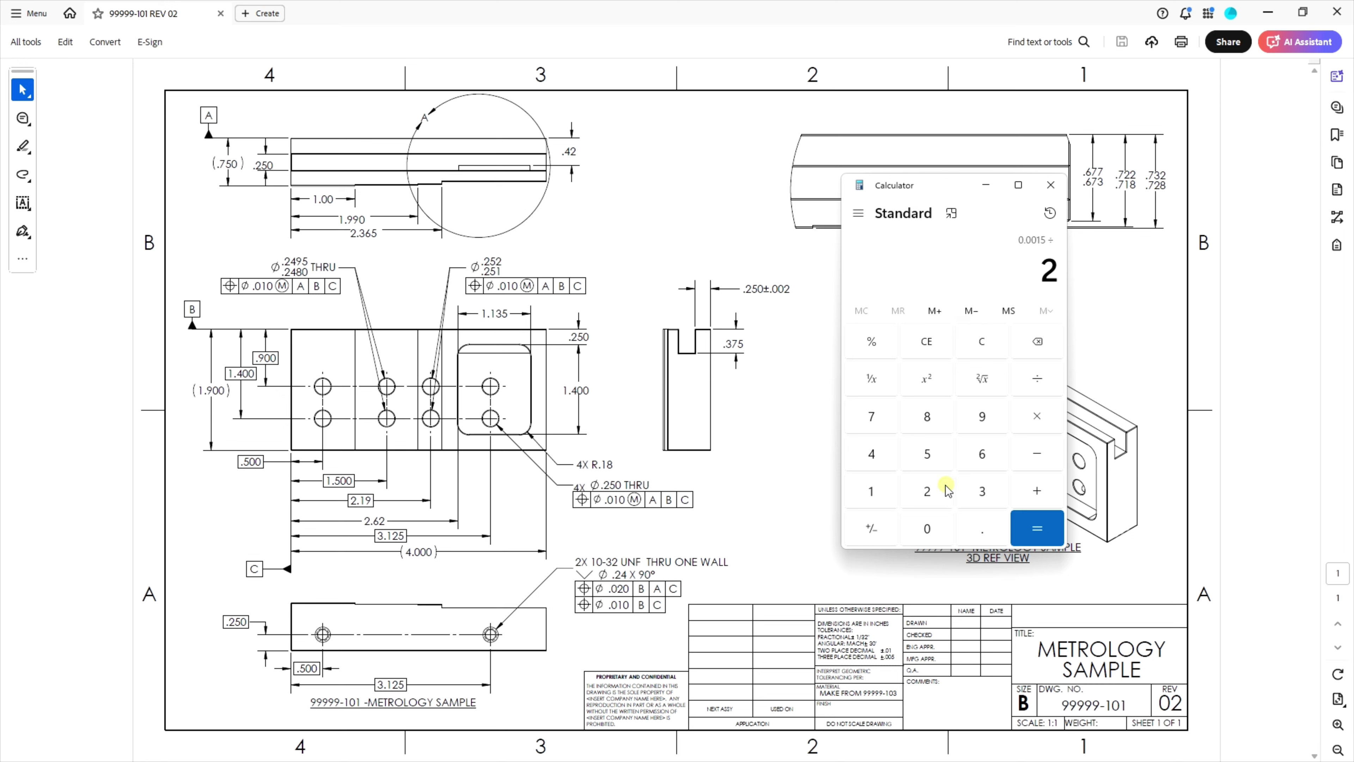
pyautogui.click(1019, 527)
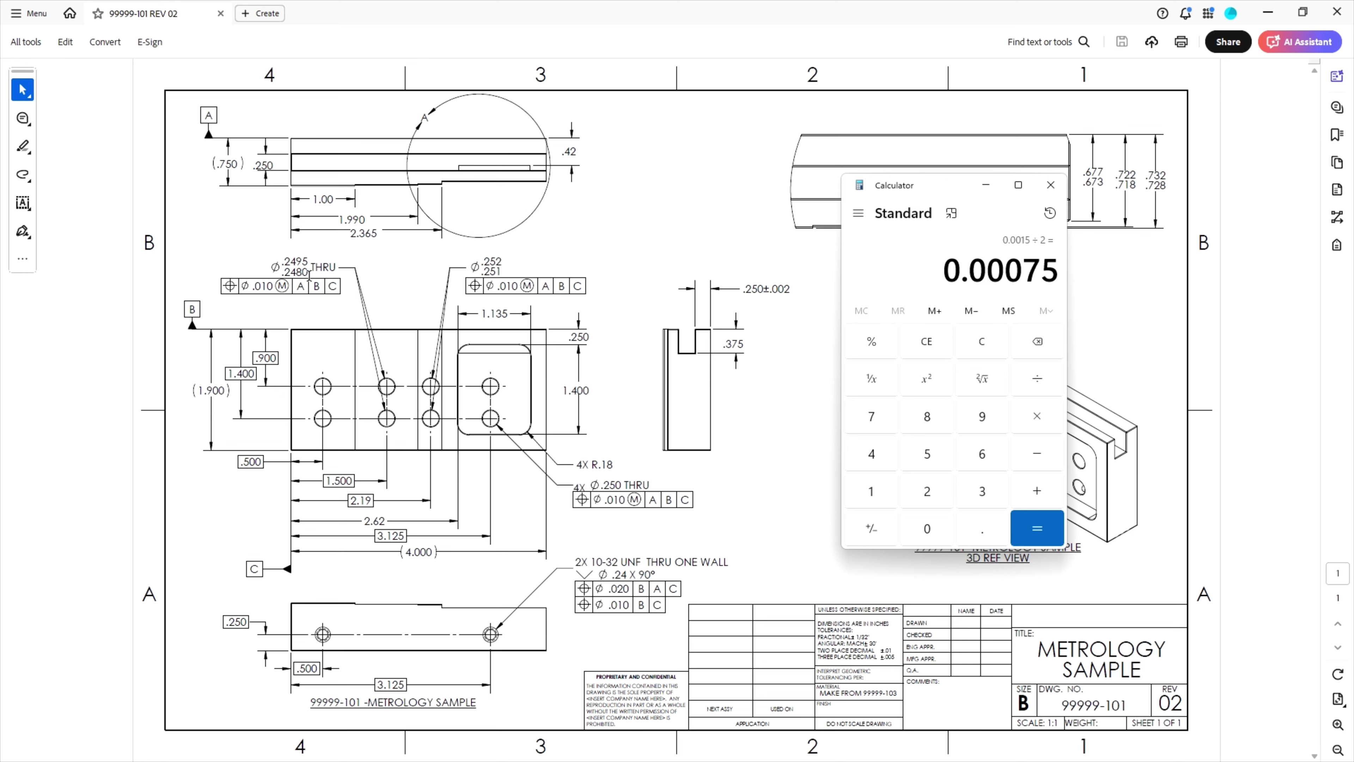
pyautogui.click(1039, 490)
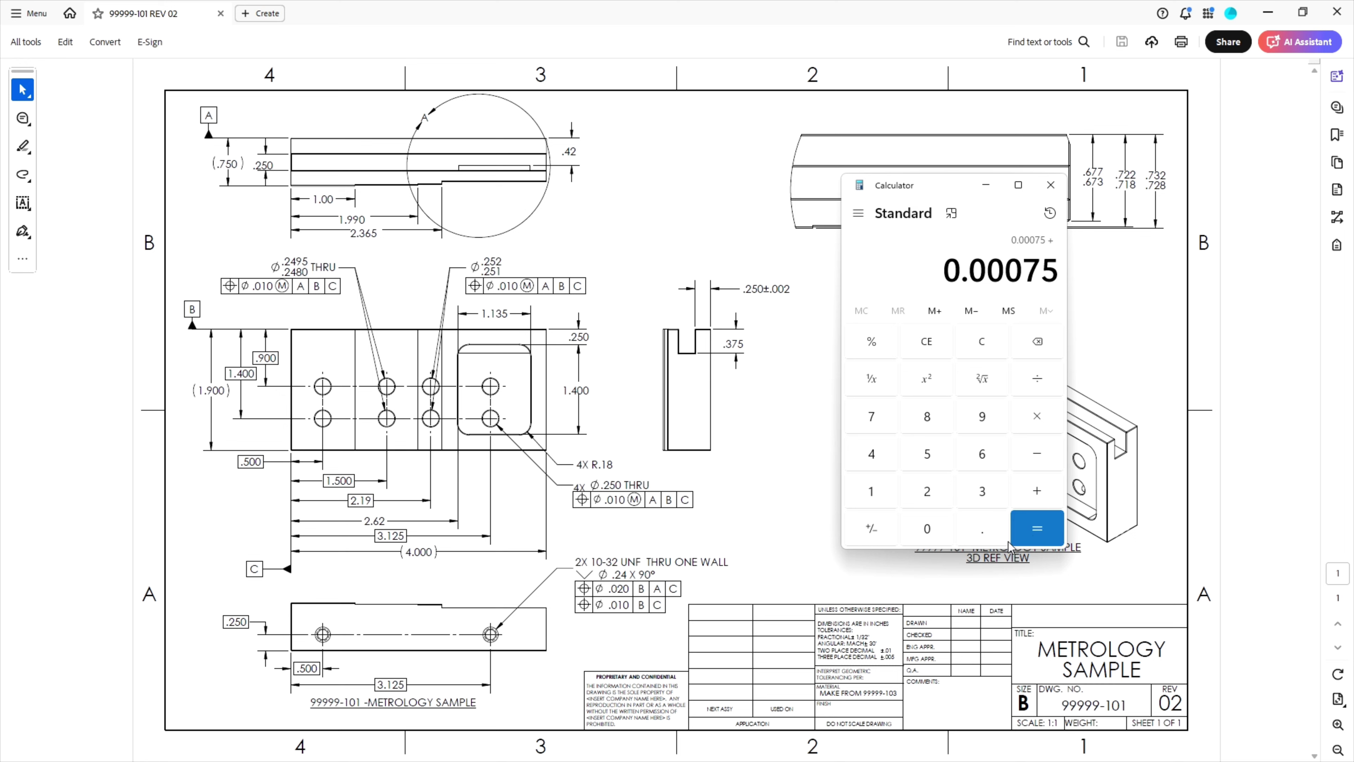
pyautogui.click(981, 528)
pyautogui.click(927, 490)
pyautogui.click(872, 454)
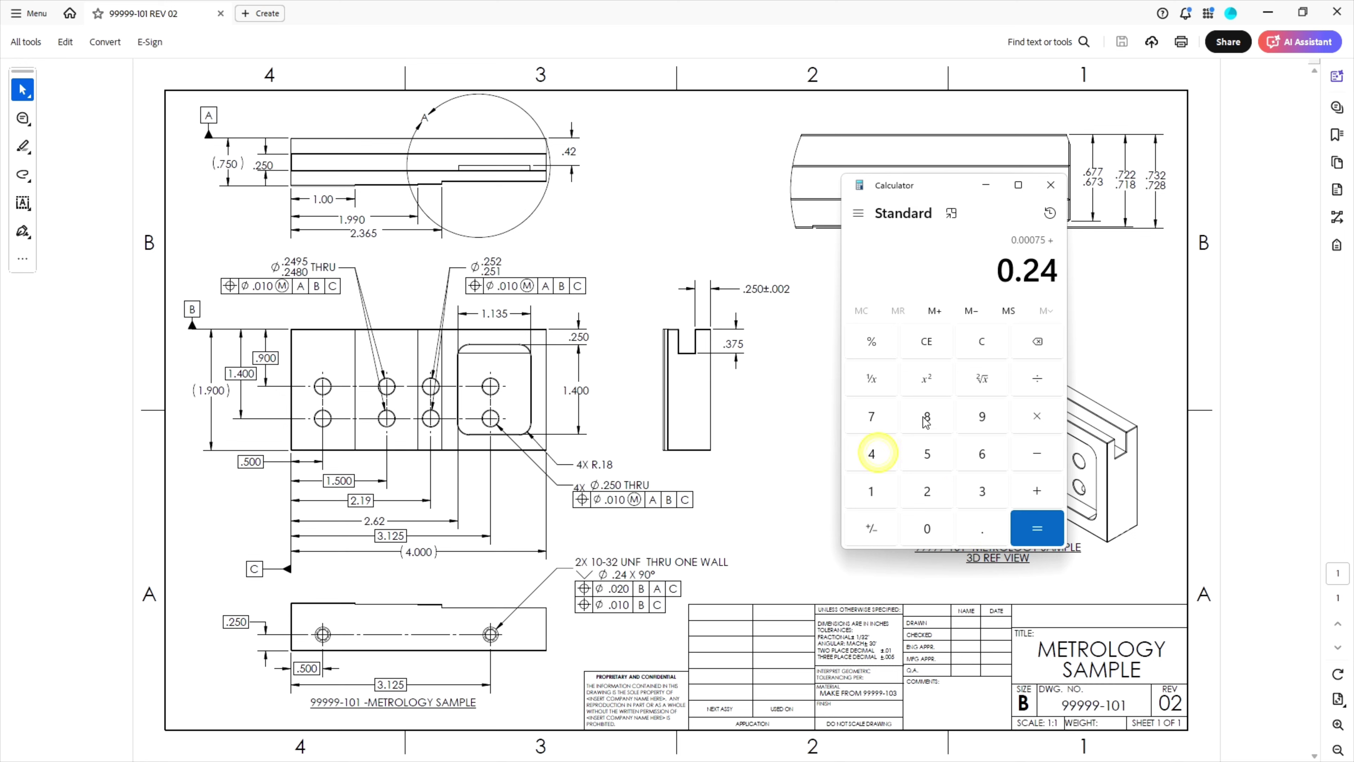
pyautogui.click(926, 417)
pyautogui.click(1037, 528)
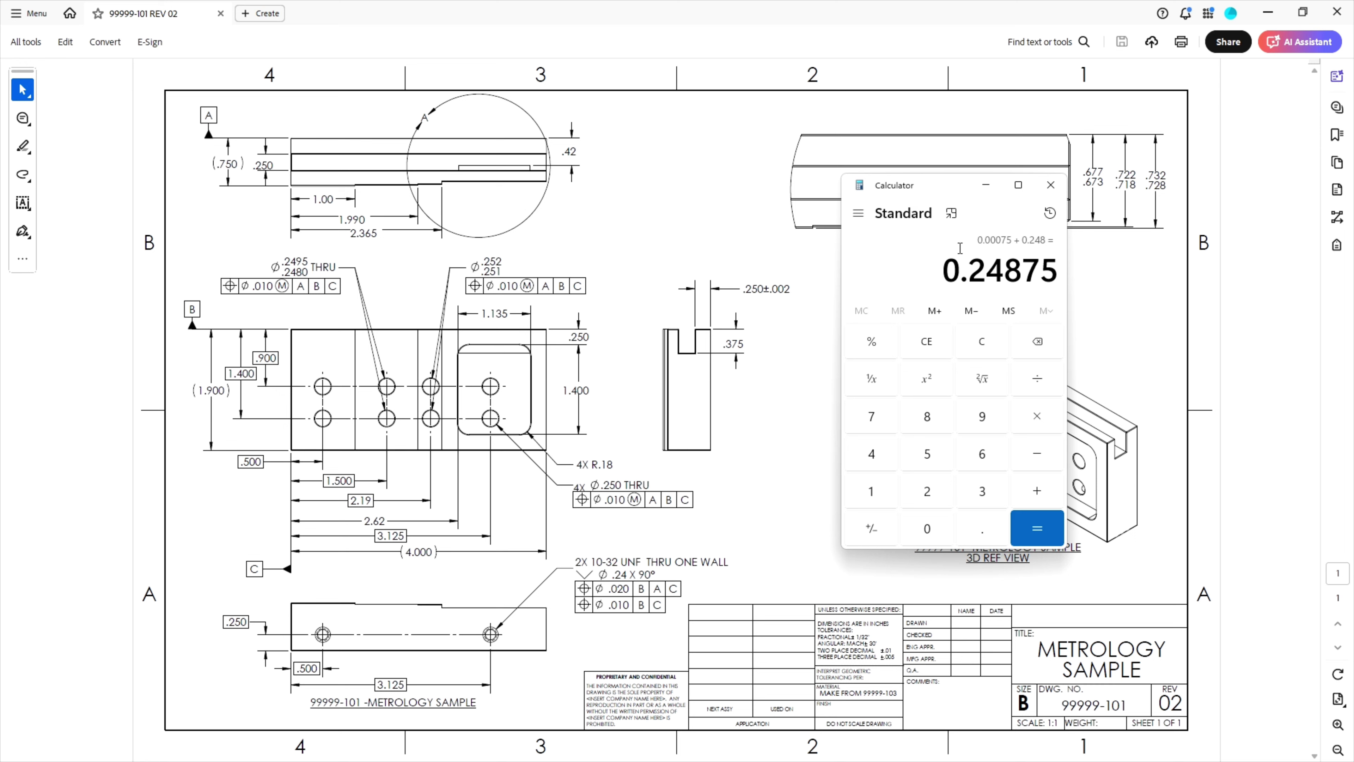
# - Copy the 0.24875 result and minimize Acrobat to bring back Fusion
pyautogui.rightClick(902, 257)
pyautogui.click(917, 267)
pyautogui.click(1267, 11)
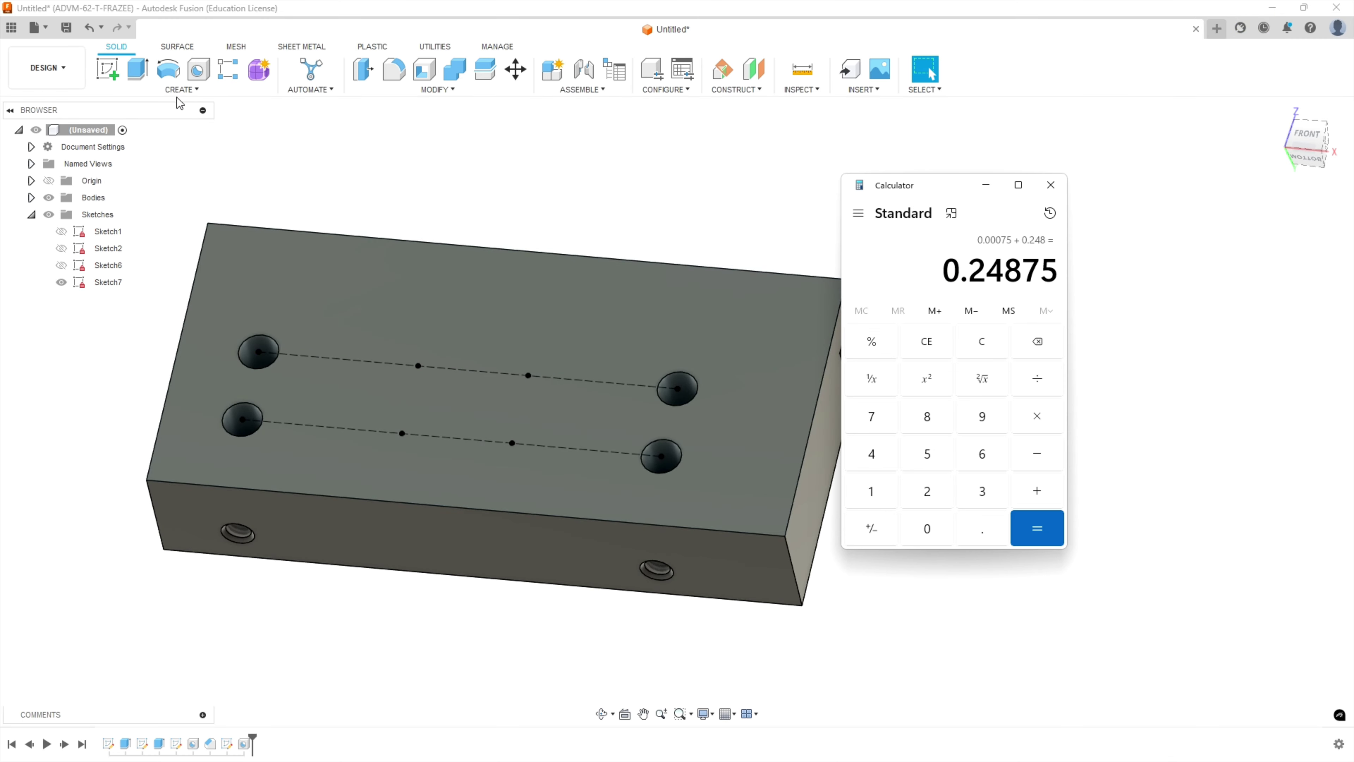
# - Drill two 0.24875 in diameter, 0.750 deep holes at two inner sketch points
pyautogui.click(198, 69)
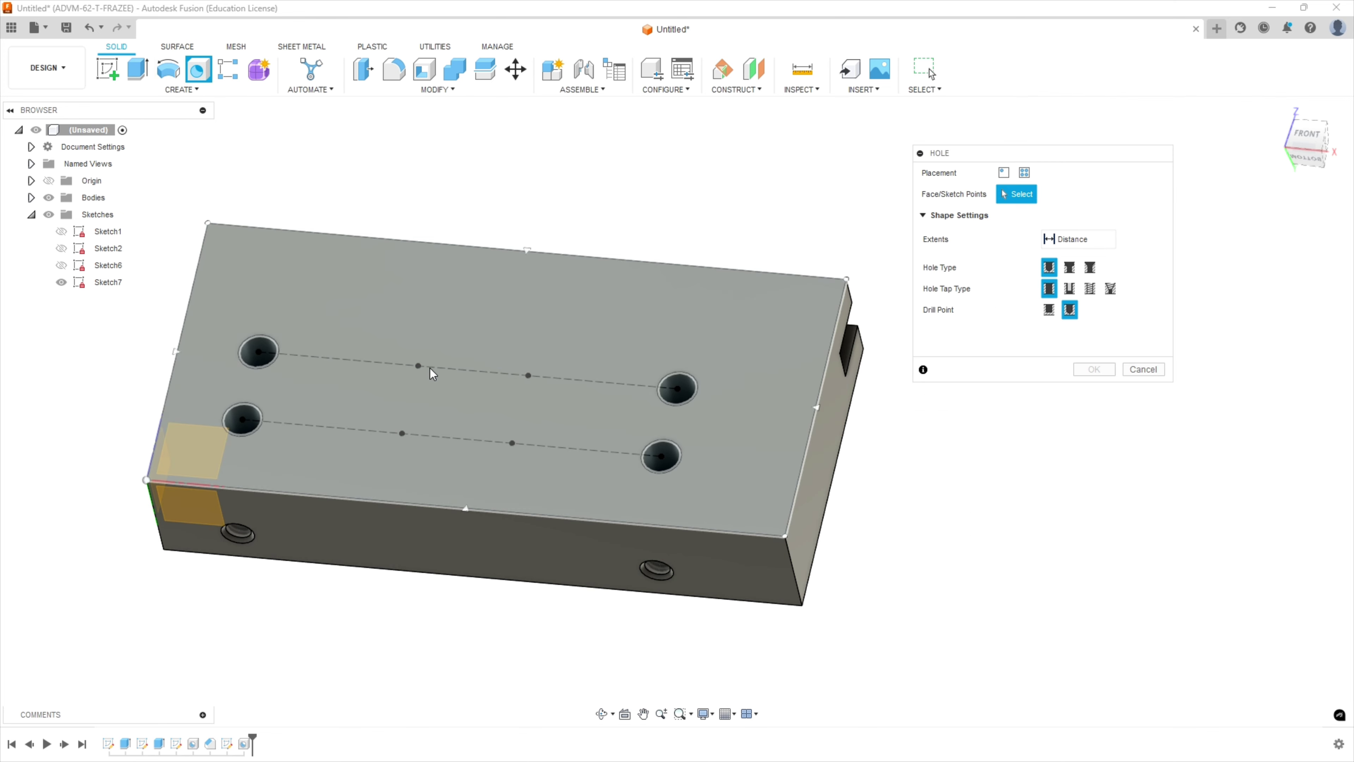
pyautogui.click(417, 366)
pyautogui.click(403, 433)
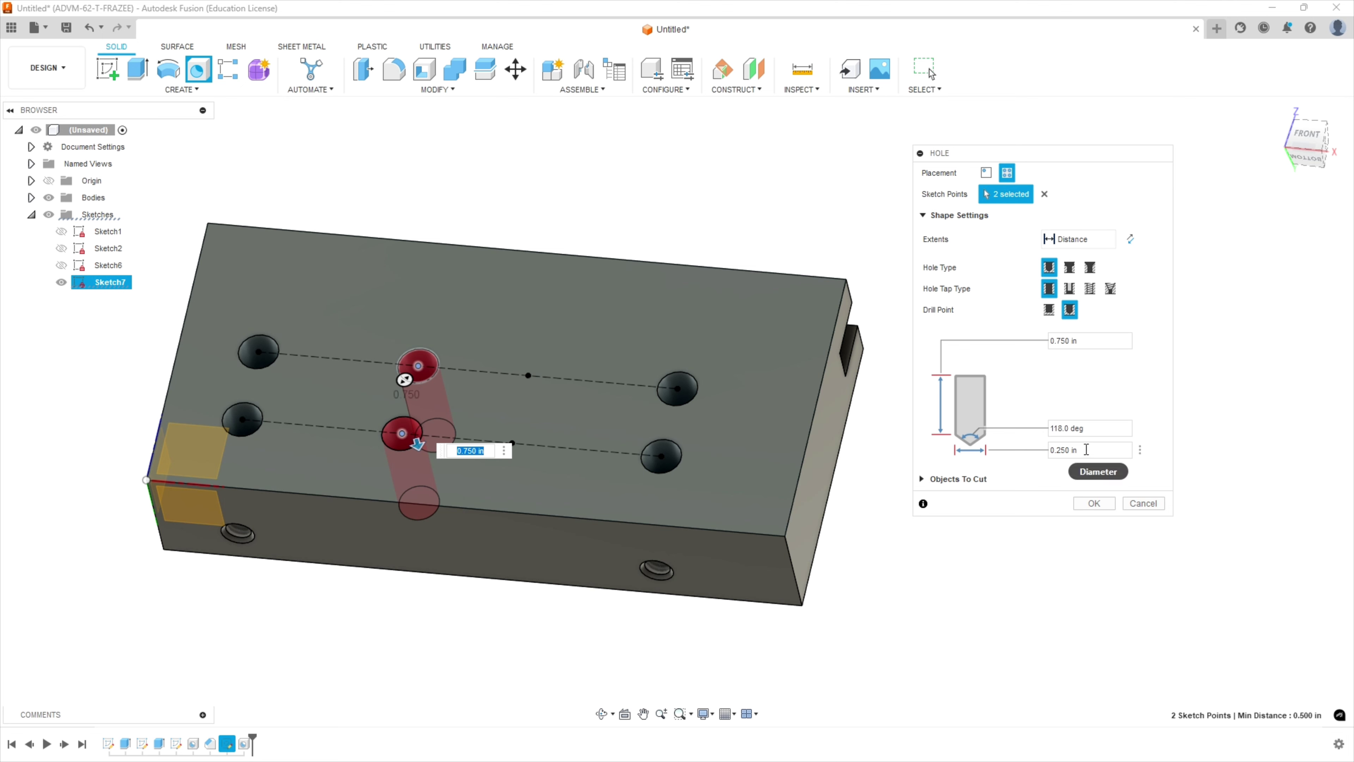
pyautogui.click(1066, 450)
pyautogui.write('0.24875')
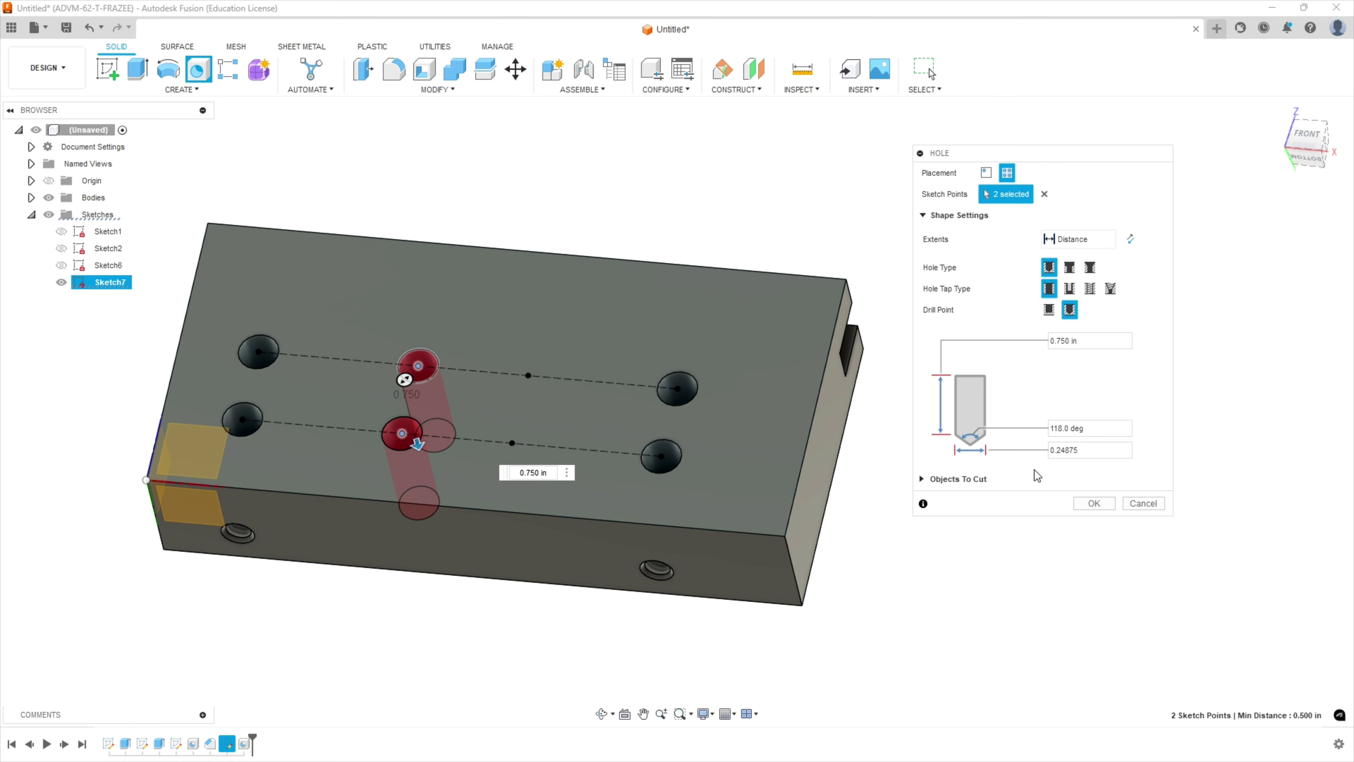
pyautogui.click(1093, 503)
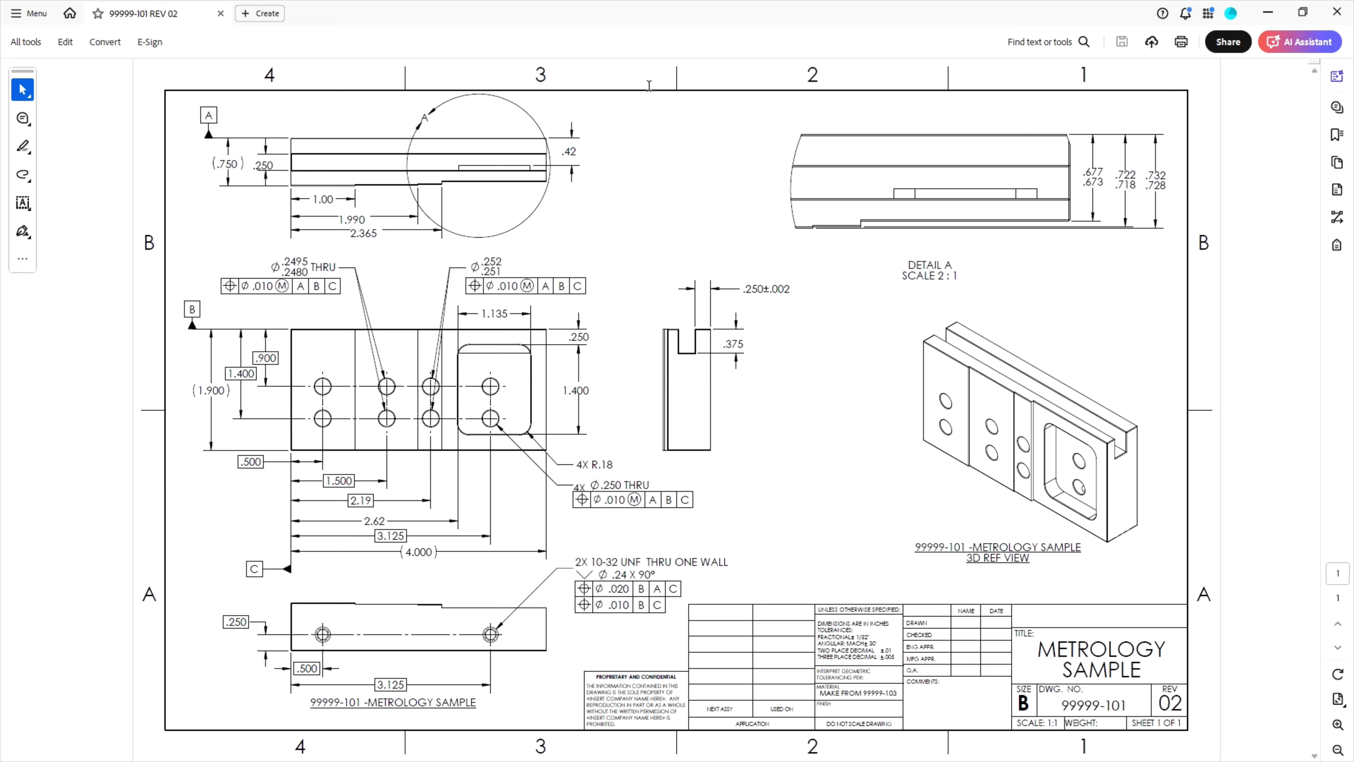
# - In Calculator, compute the .252/.251 tolerance band: 0.252 − 0.251 = 0.001
pyautogui.hotkey('alt', 'Tab')
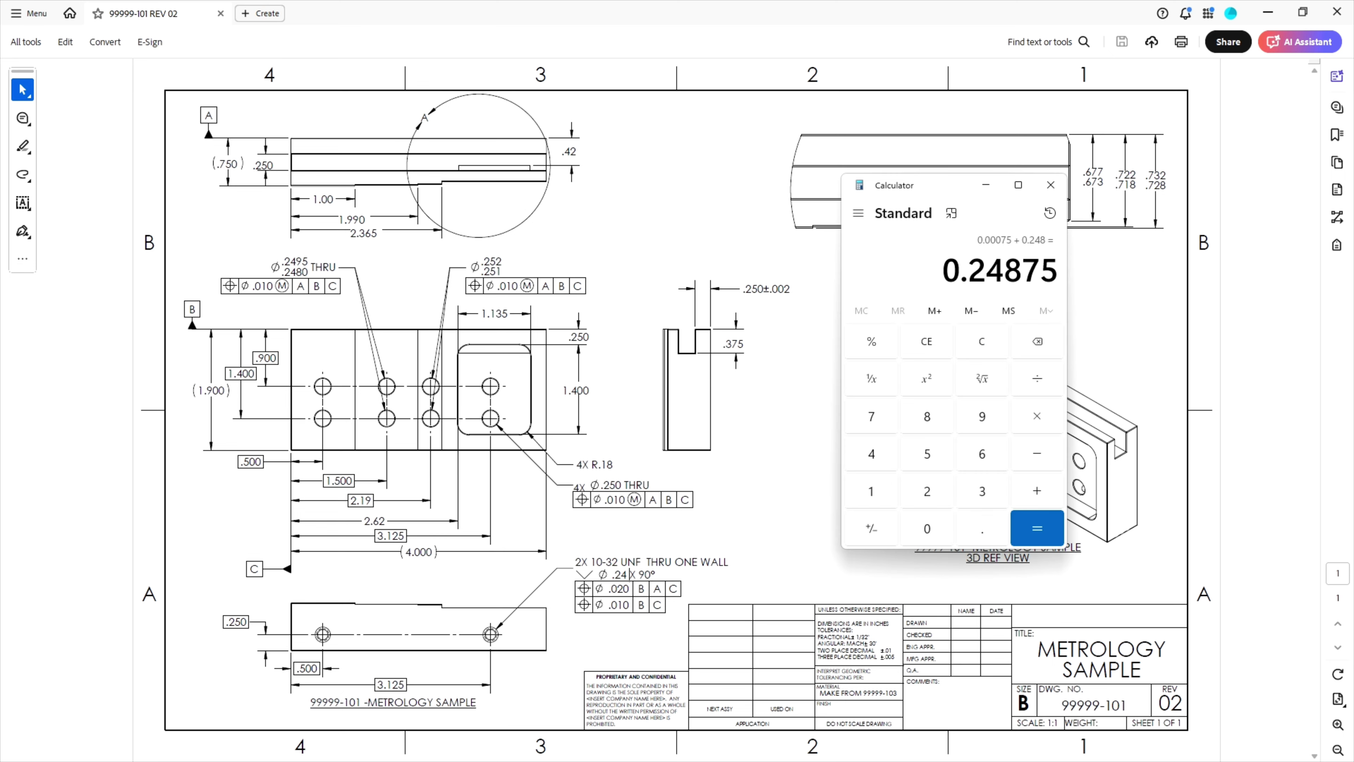
pyautogui.click(926, 341)
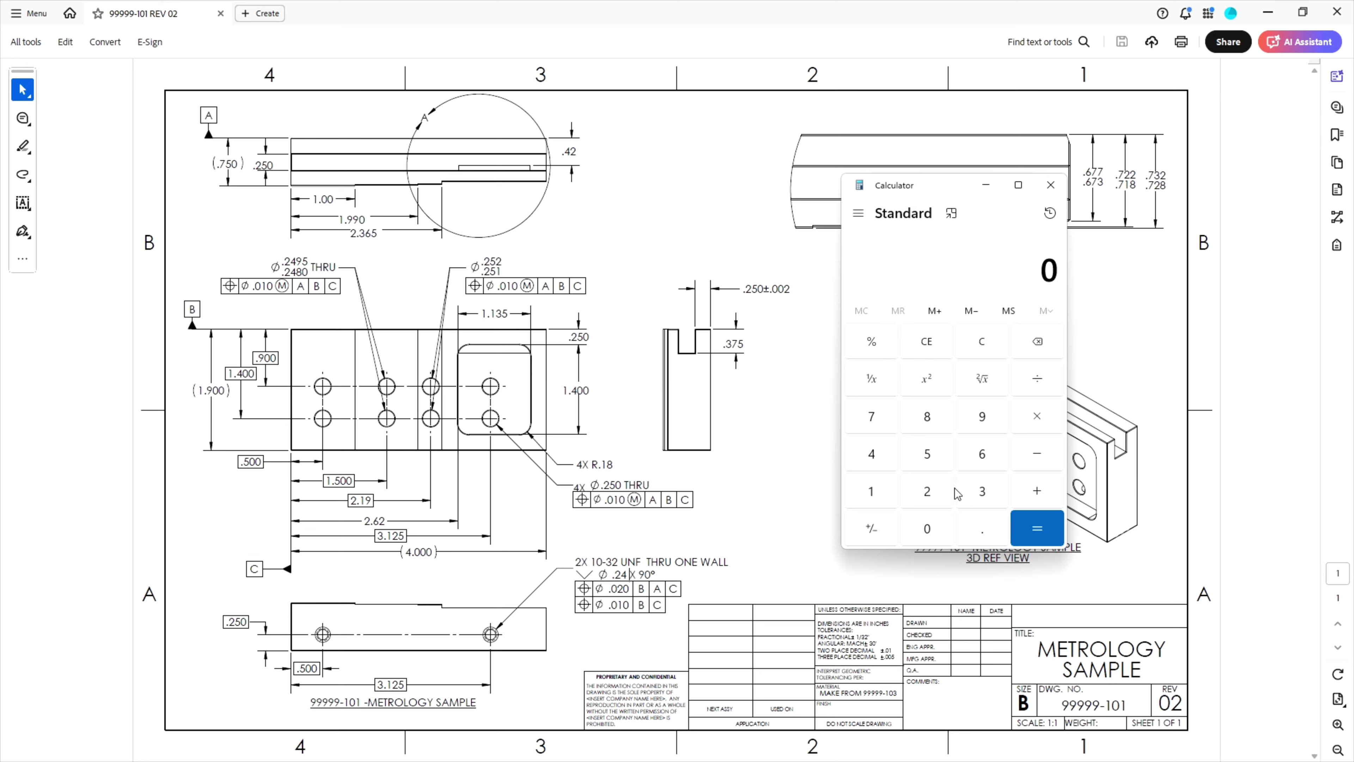
pyautogui.click(928, 491)
pyautogui.click(920, 344)
pyautogui.click(980, 520)
pyautogui.click(928, 480)
pyautogui.click(926, 456)
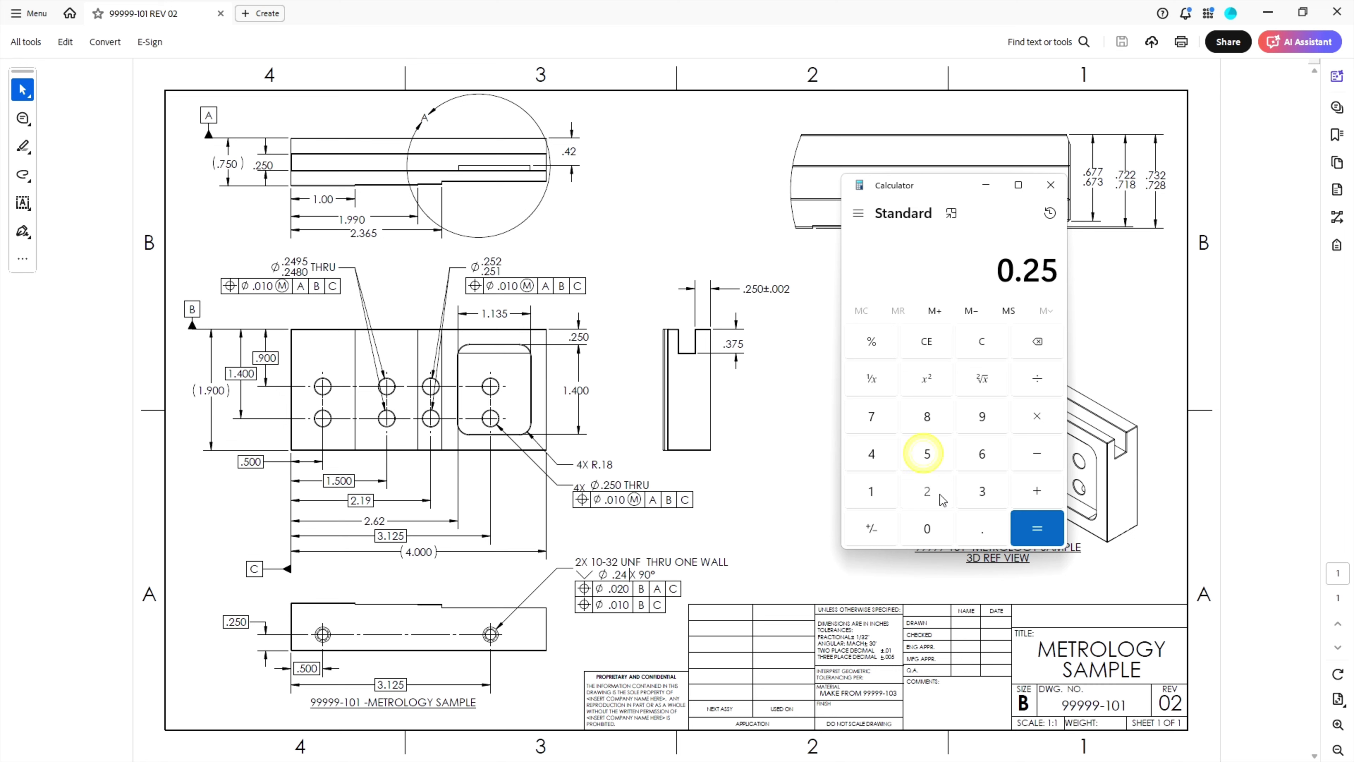
pyautogui.click(933, 492)
pyautogui.click(1040, 454)
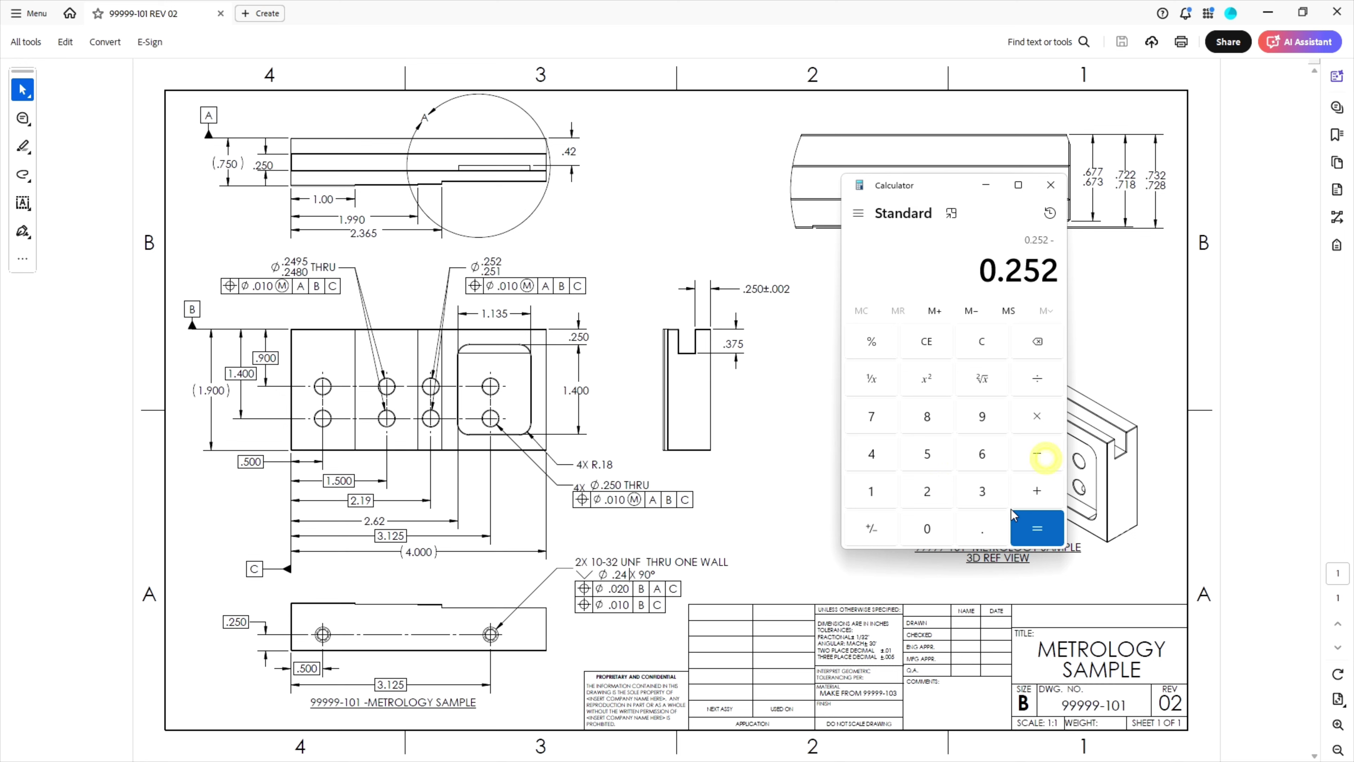
pyautogui.click(982, 522)
pyautogui.click(927, 491)
pyautogui.click(927, 453)
pyautogui.click(871, 490)
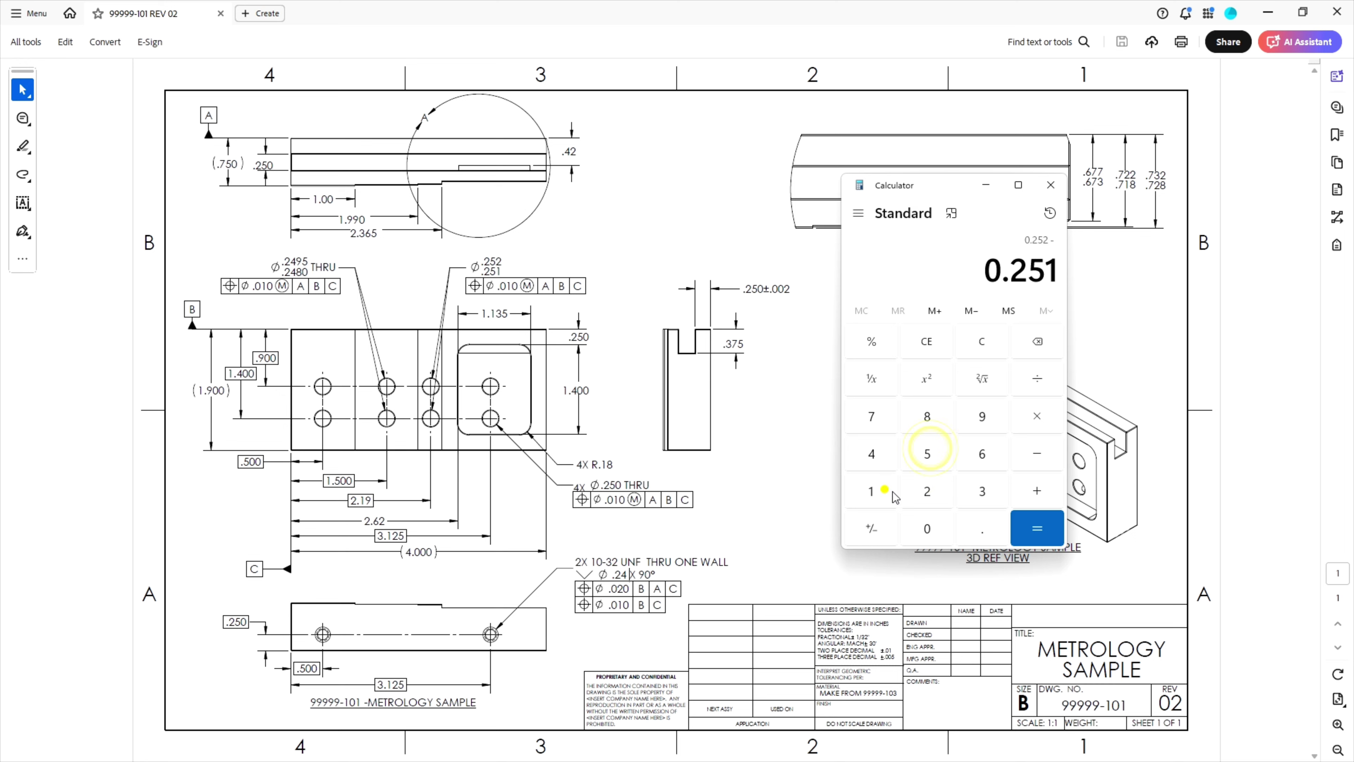
pyautogui.click(1048, 530)
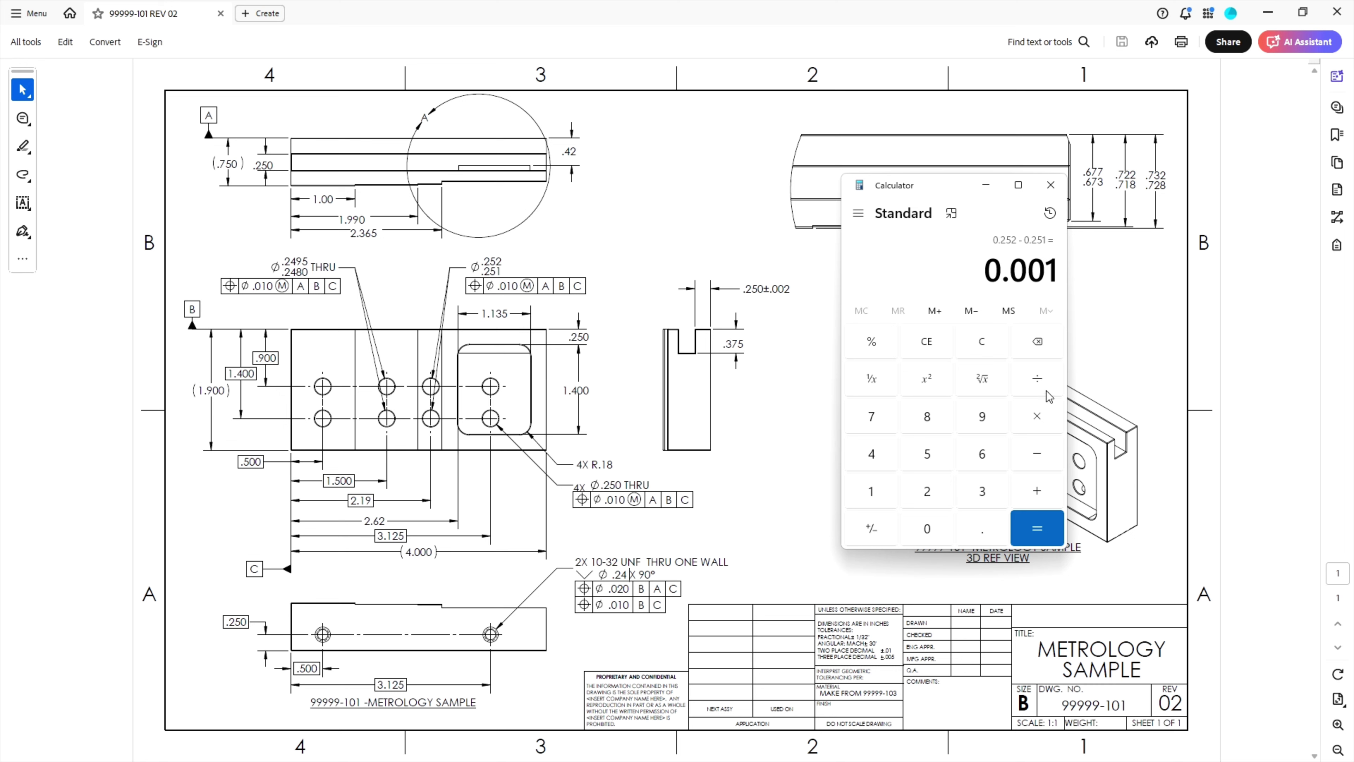
# - Halve the band to 0.0005 and add 0.251 for the 0.2515 mean diameter
pyautogui.click(1038, 380)
pyautogui.click(930, 491)
pyautogui.click(1040, 534)
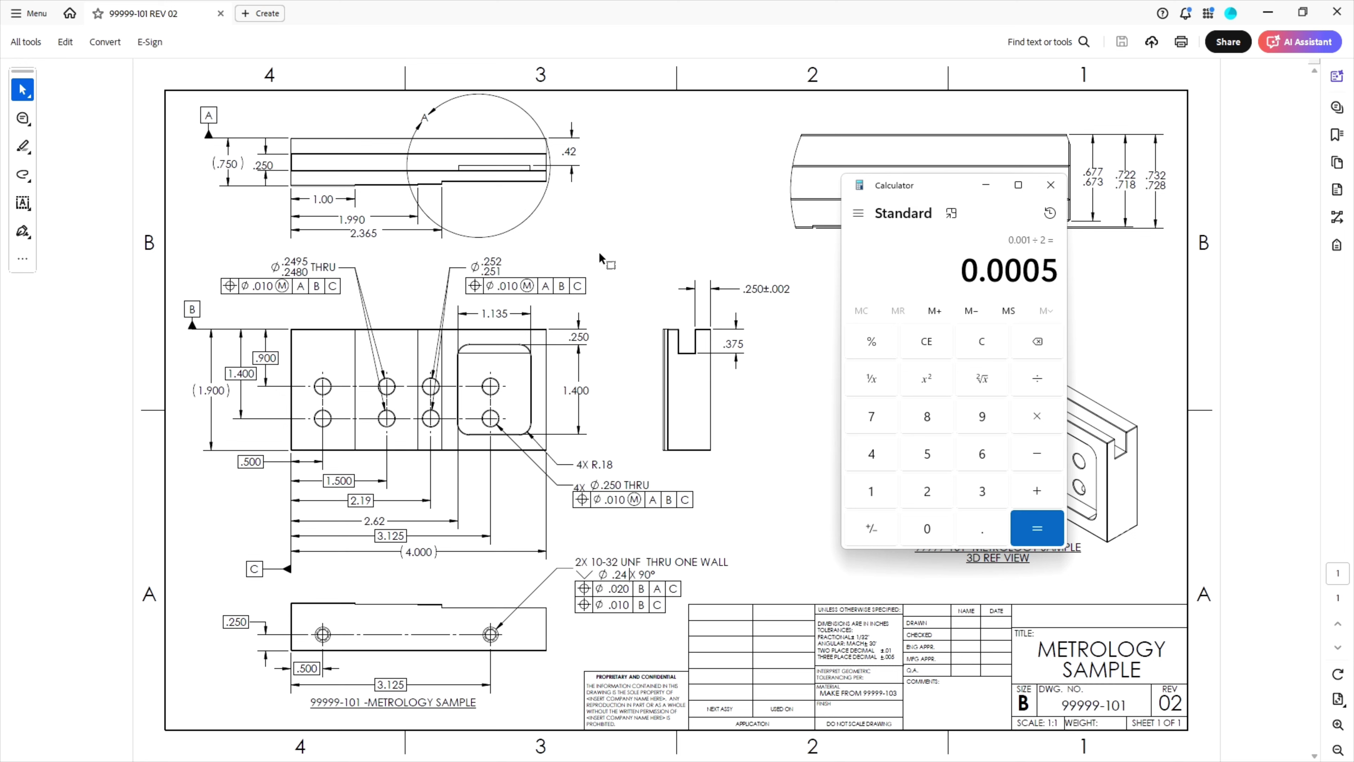
pyautogui.click(1038, 492)
pyautogui.click(982, 528)
pyautogui.click(927, 492)
pyautogui.click(926, 453)
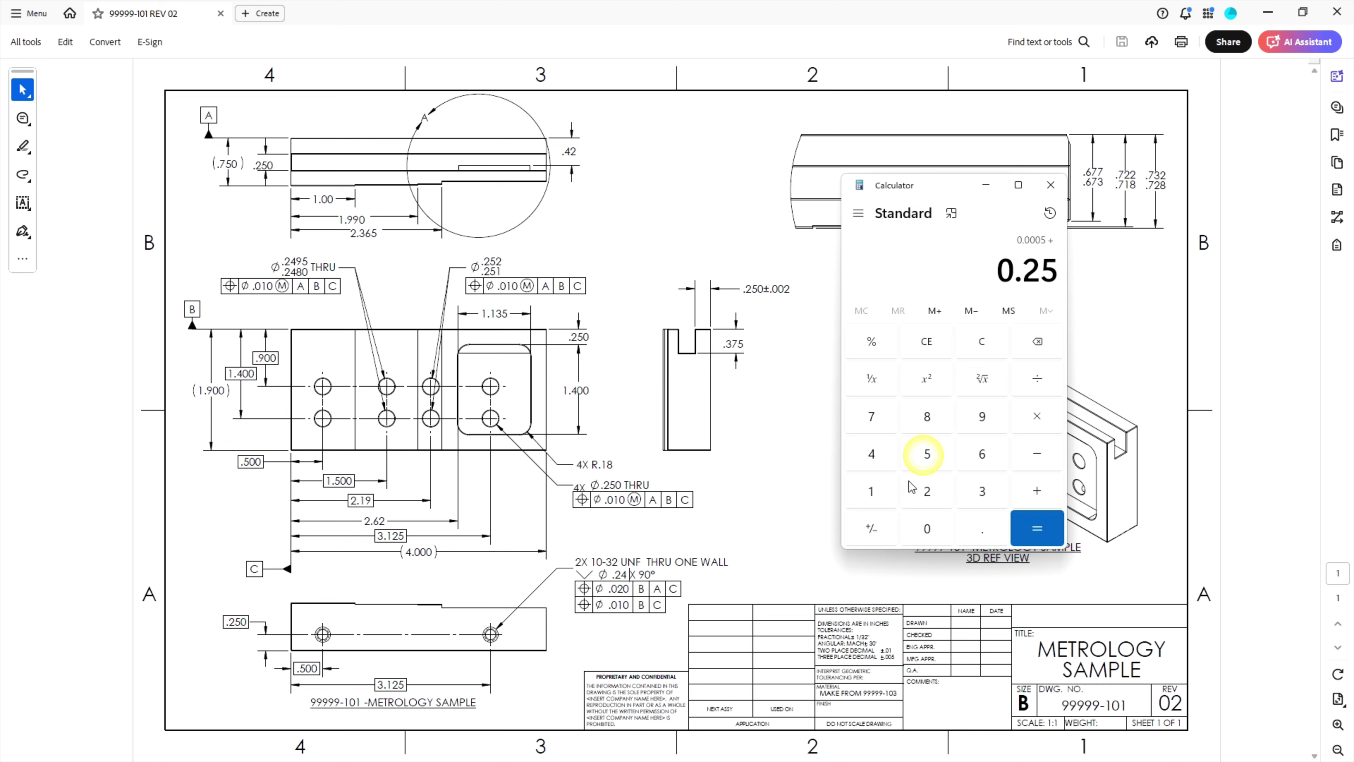
pyautogui.click(878, 492)
pyautogui.click(1037, 528)
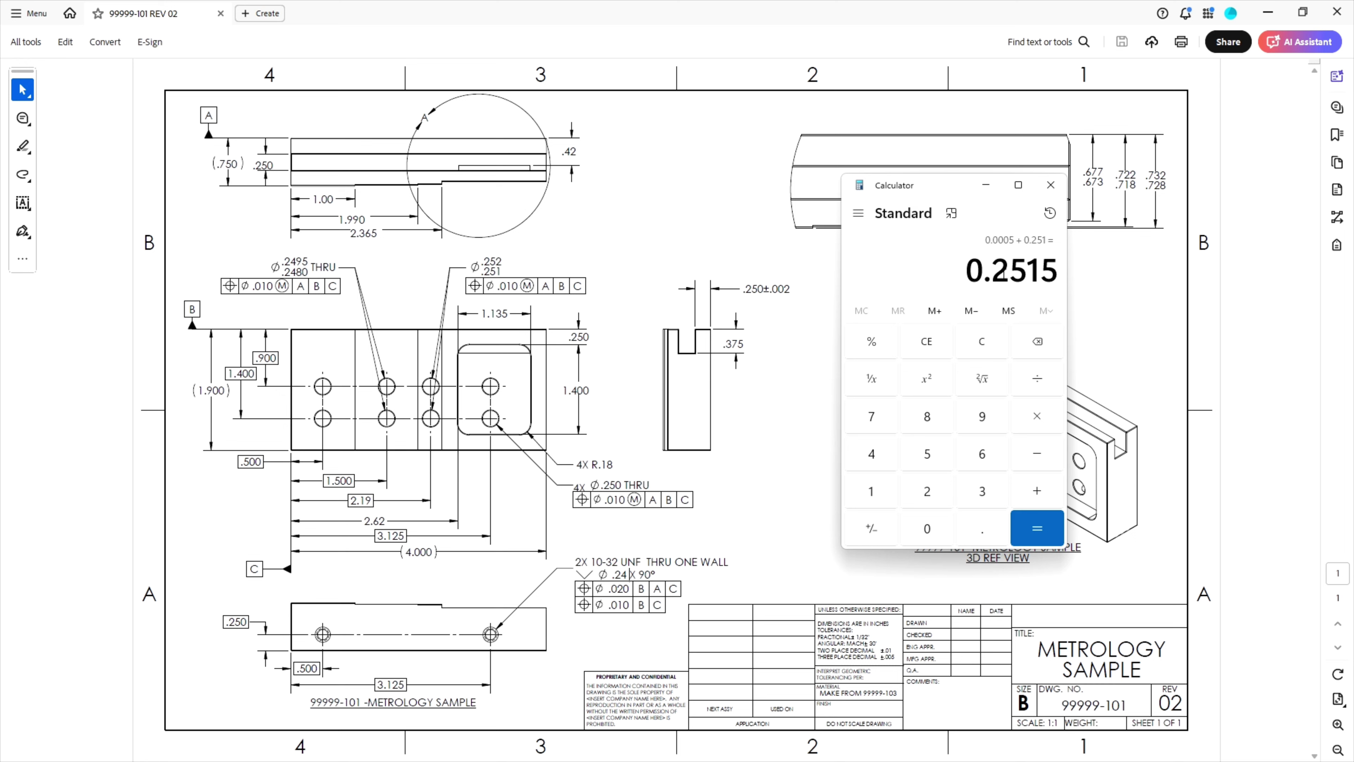
# - Copy the 0.2515 result and switch back to Fusion
pyautogui.rightClick(911, 262)
pyautogui.click(945, 271)
pyautogui.hotkey('alt', 'Tab')
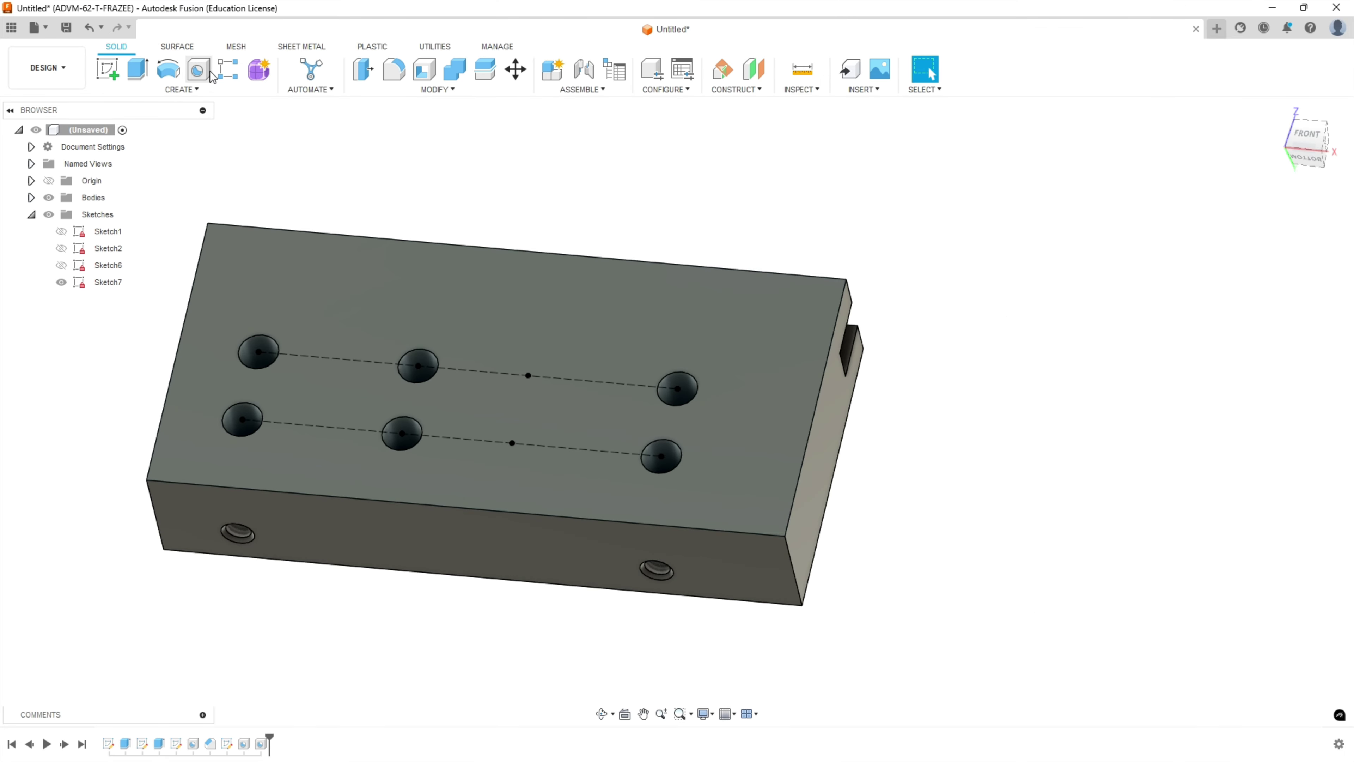
# - Drill two 0.2515 in holes at the last two sketch points, then hide Sketch7
pyautogui.click(198, 68)
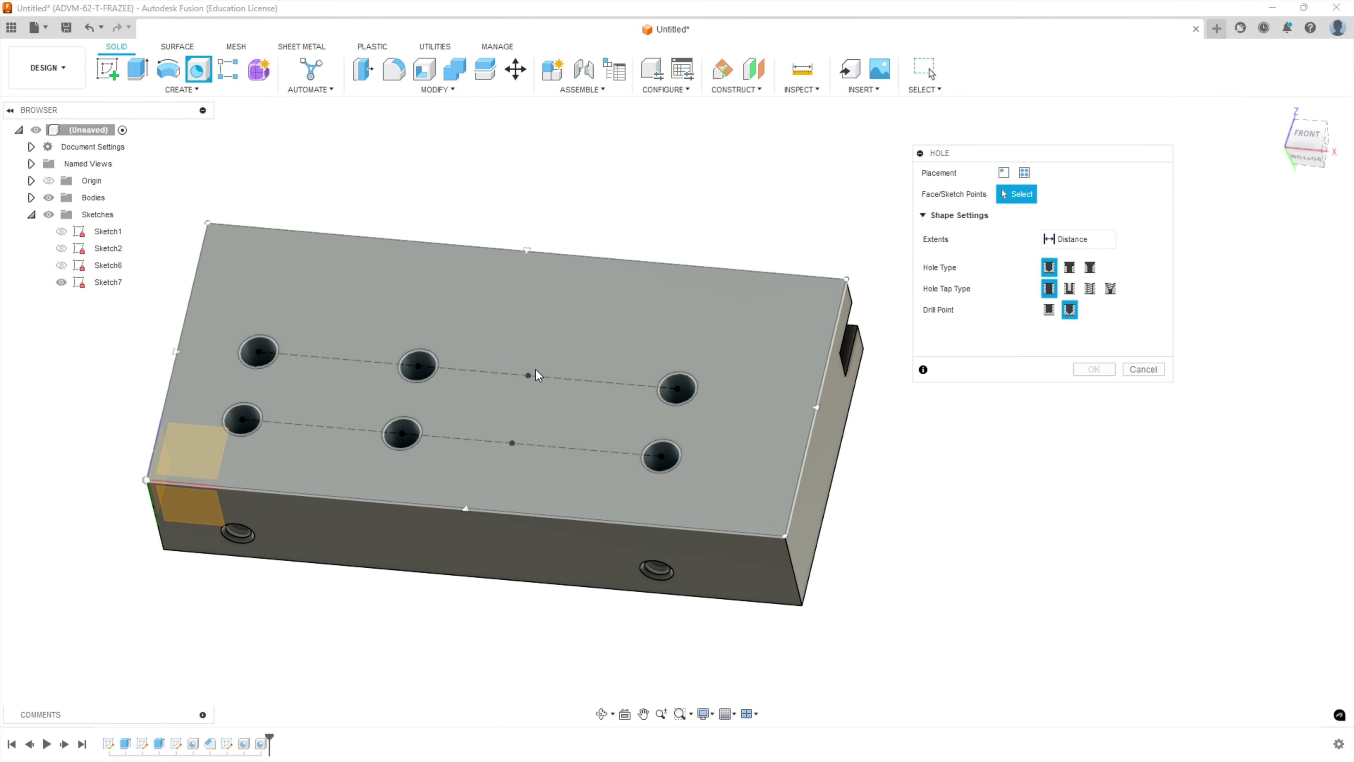
pyautogui.click(528, 375)
pyautogui.click(512, 443)
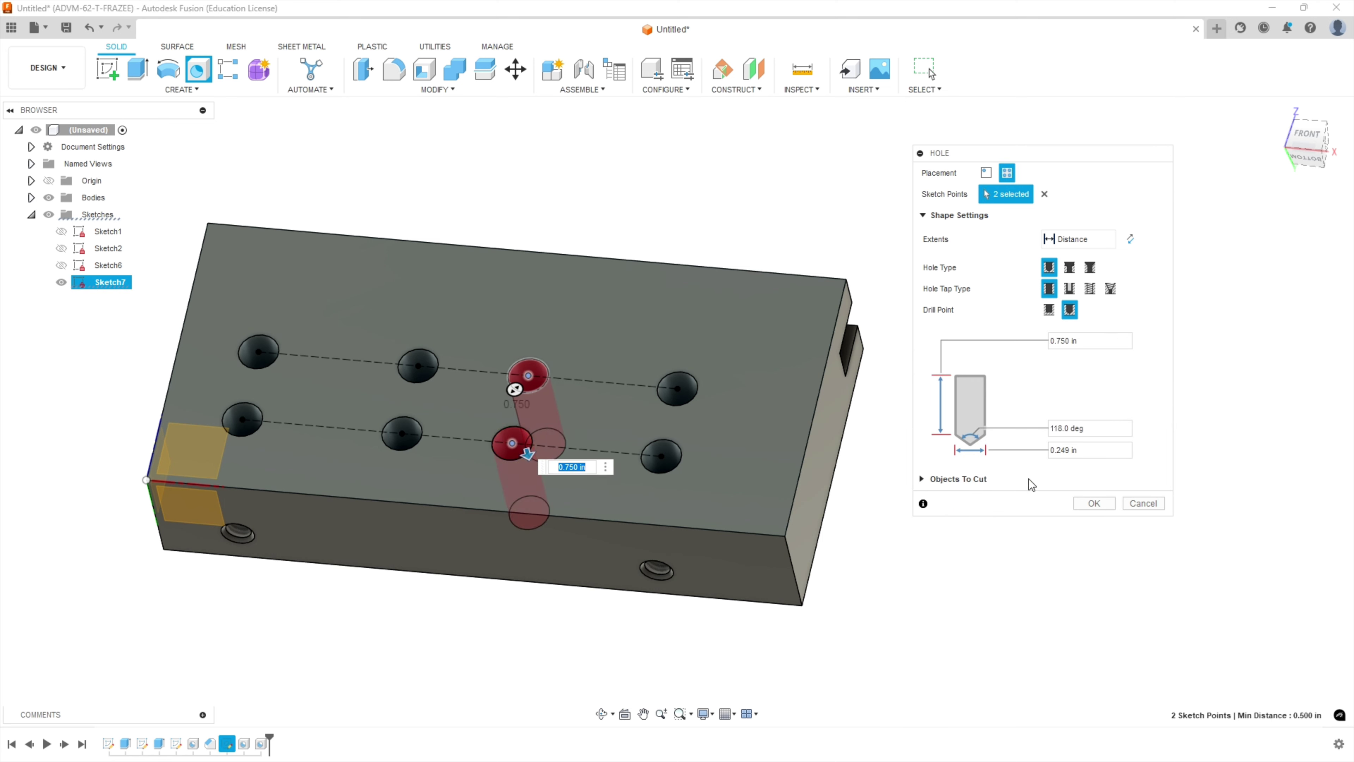
pyautogui.click(1082, 450)
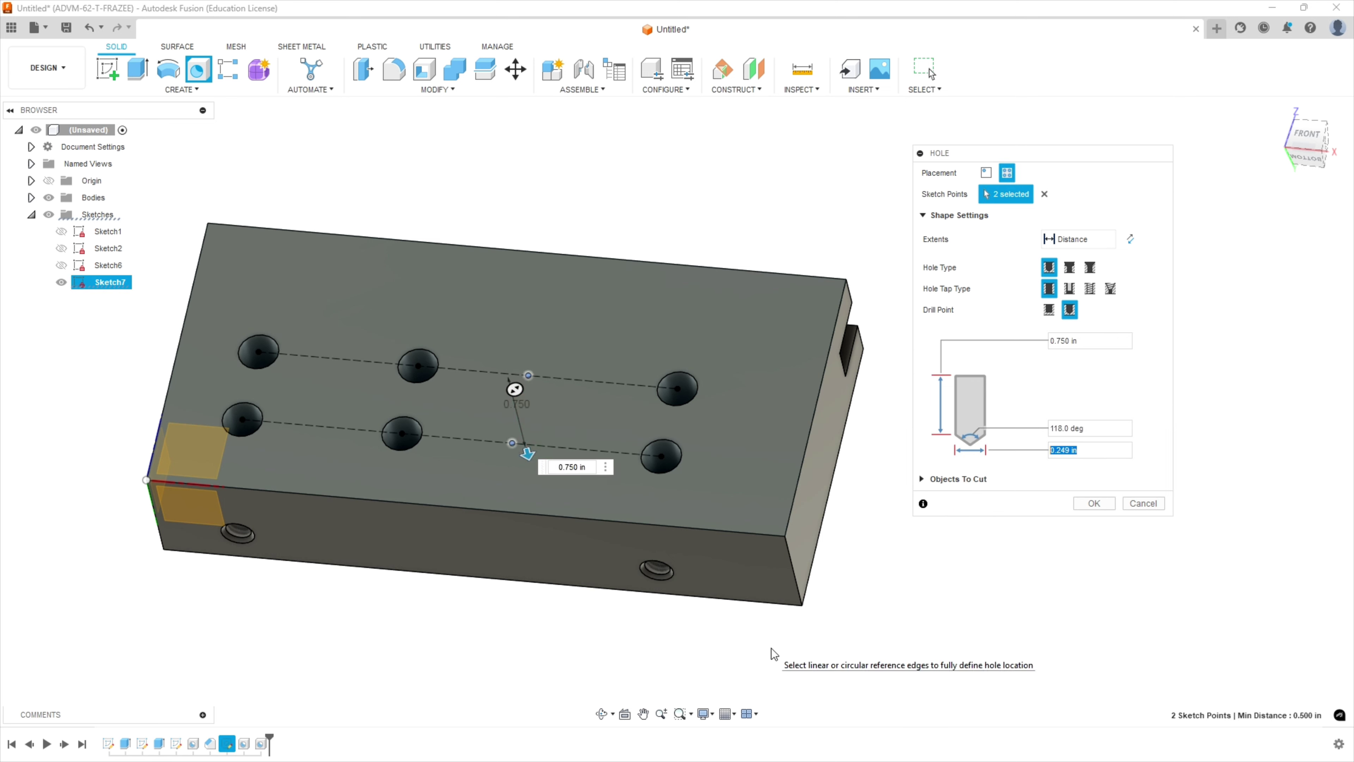
pyautogui.write('0.2515')
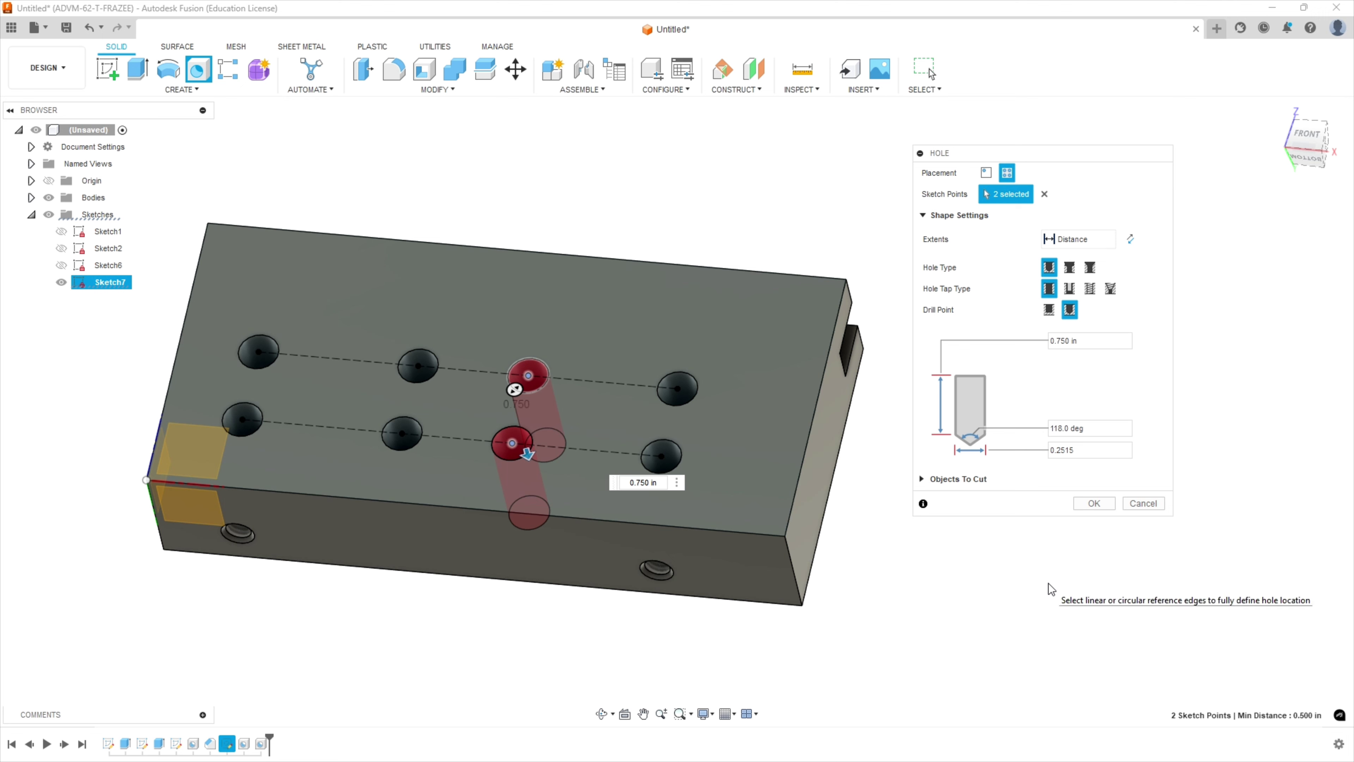
pyautogui.click(1102, 506)
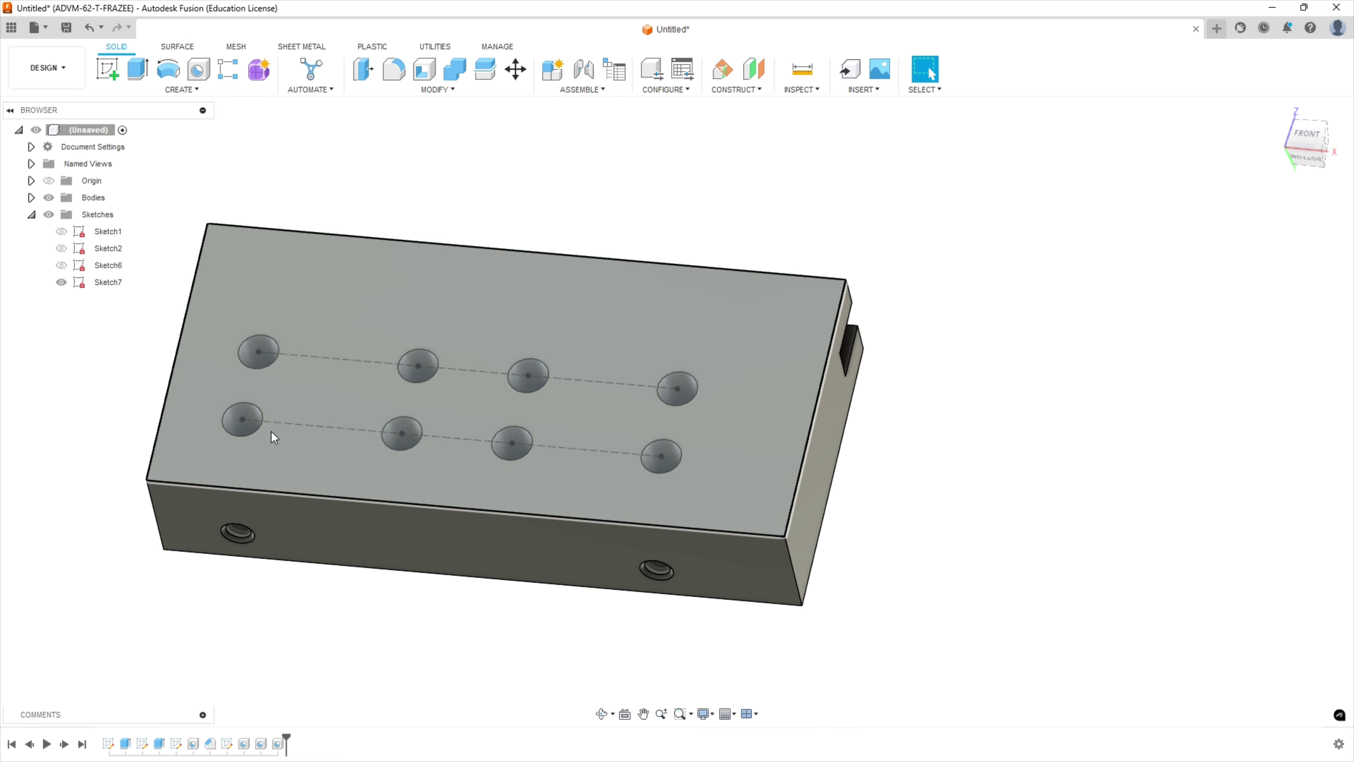
pyautogui.click(61, 282)
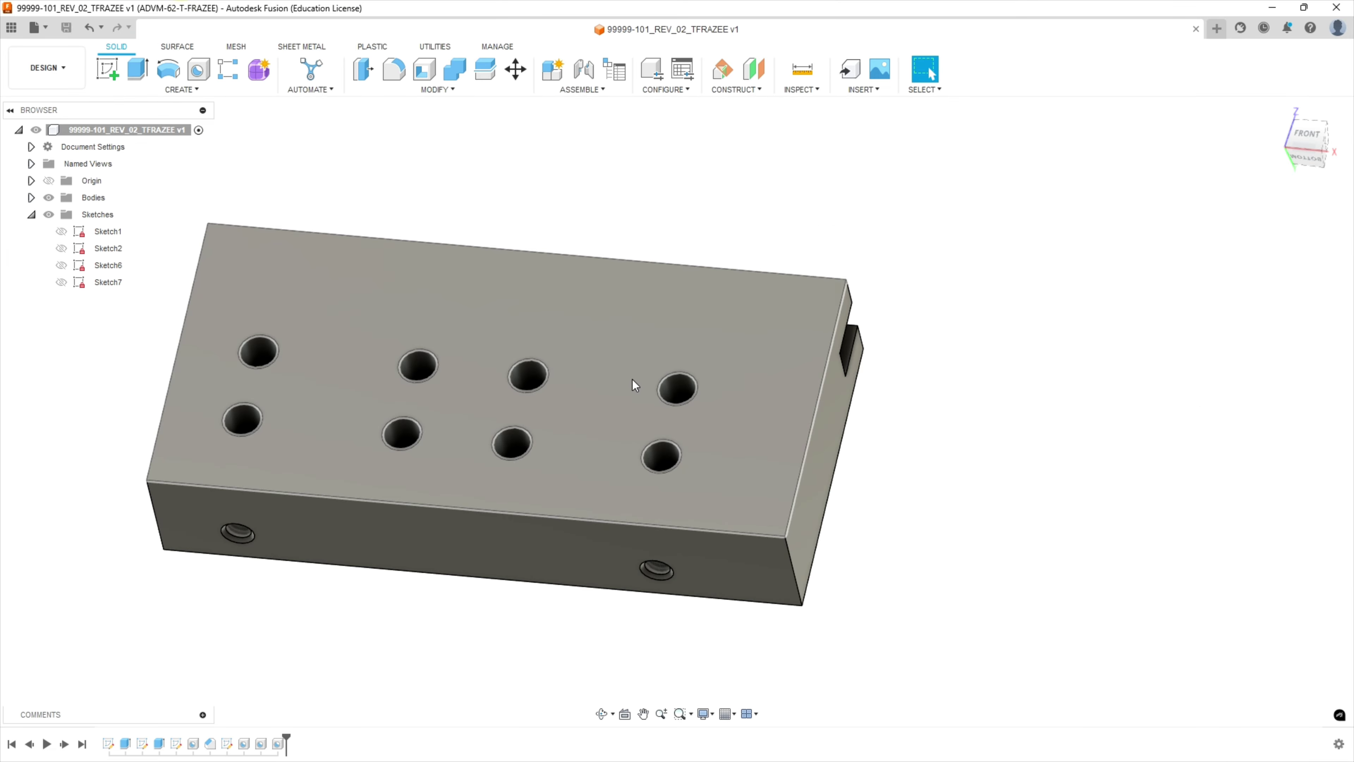
# - Launch Create Sketch so a plane on the eight-hole block can be chosen
pyautogui.click(107, 69)
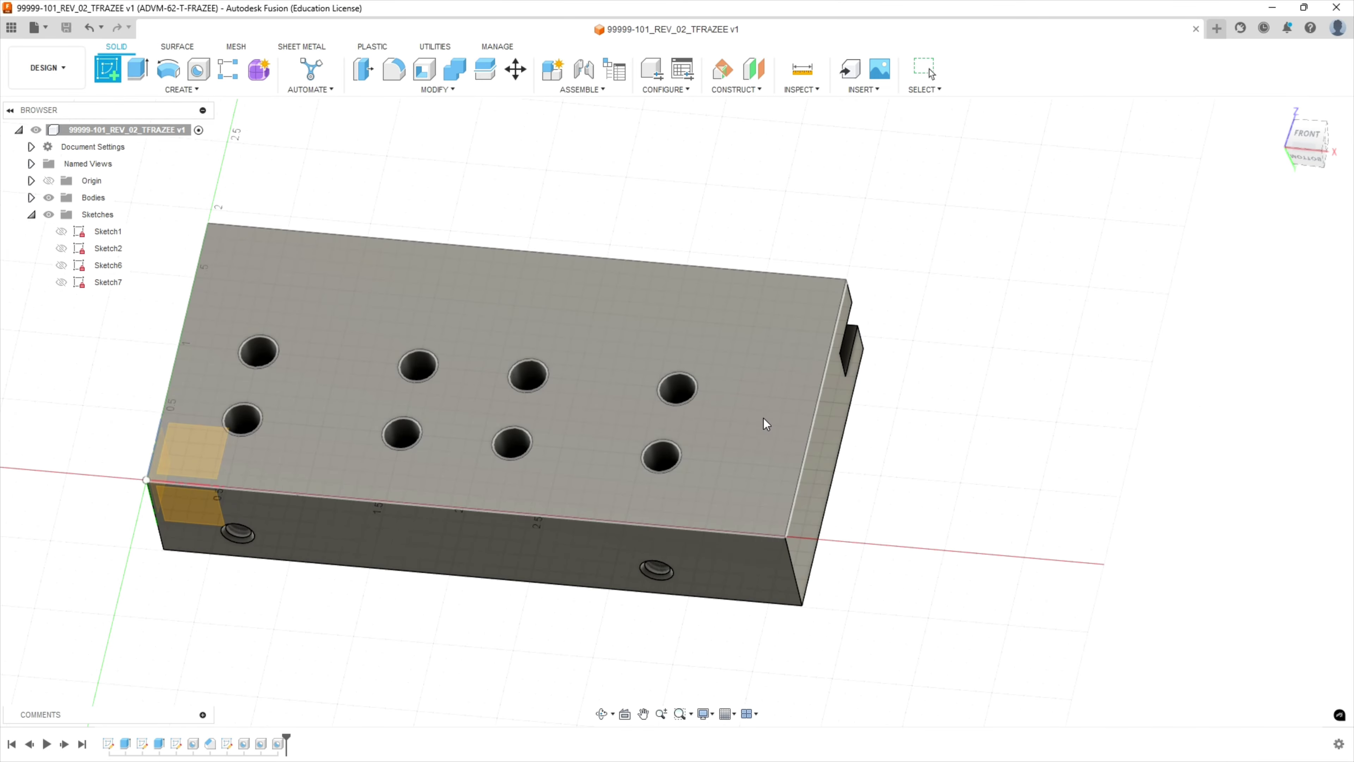
# - On the block's top face, draw a two-point rectangle around the right pair of holes
pyautogui.click(658, 331)
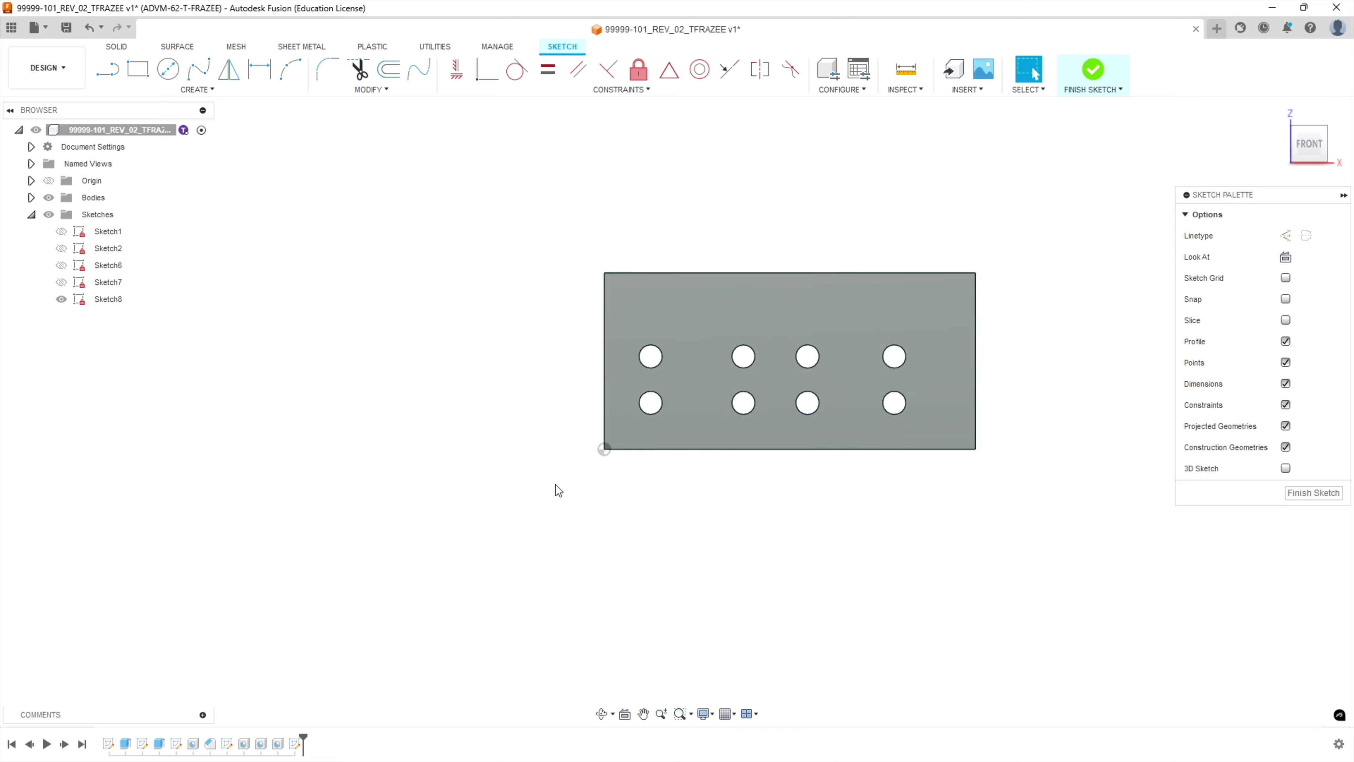
pyautogui.click(138, 69)
pyautogui.click(636, 292)
pyautogui.click(841, 499)
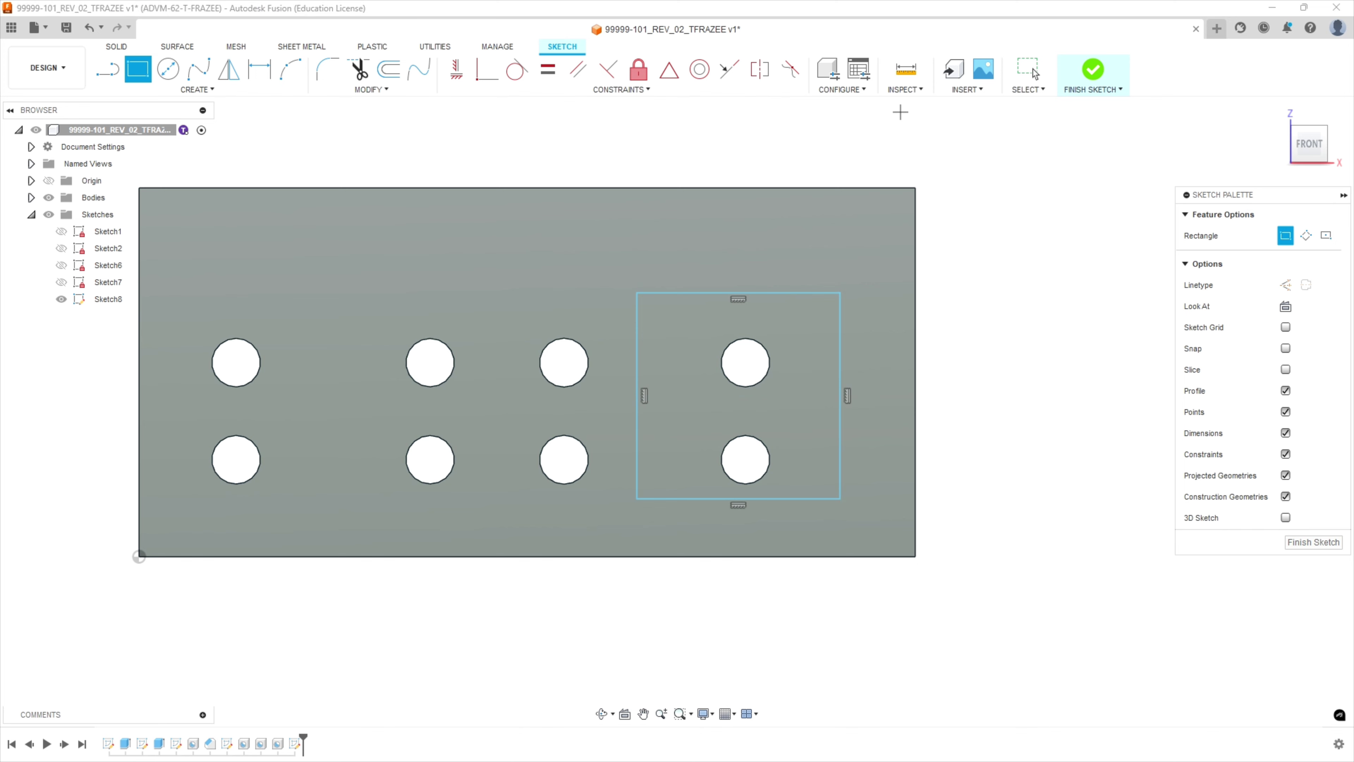
# - After checking the PDF drawing, dimension the rectangle's top edge to 1.135
pyautogui.hotkey('alt', 'Tab')
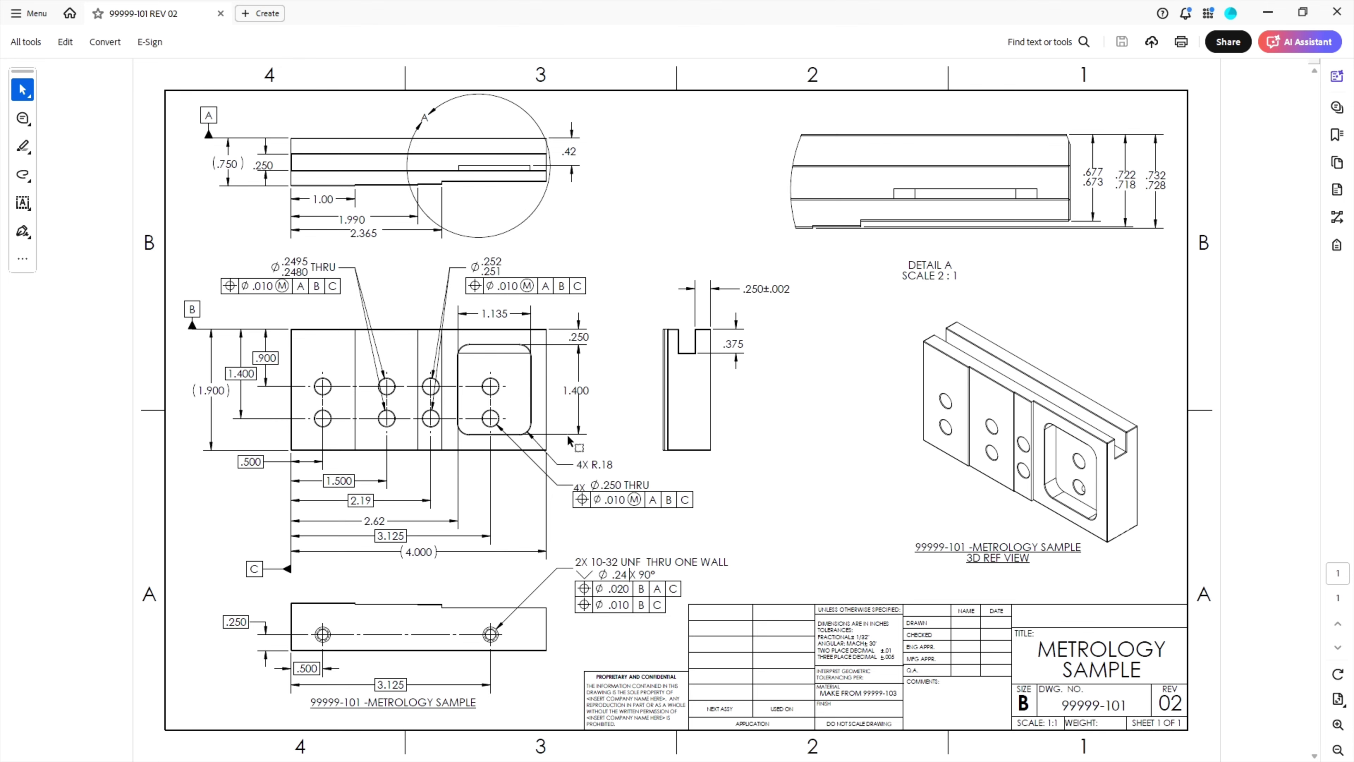
pyautogui.click(1271, 12)
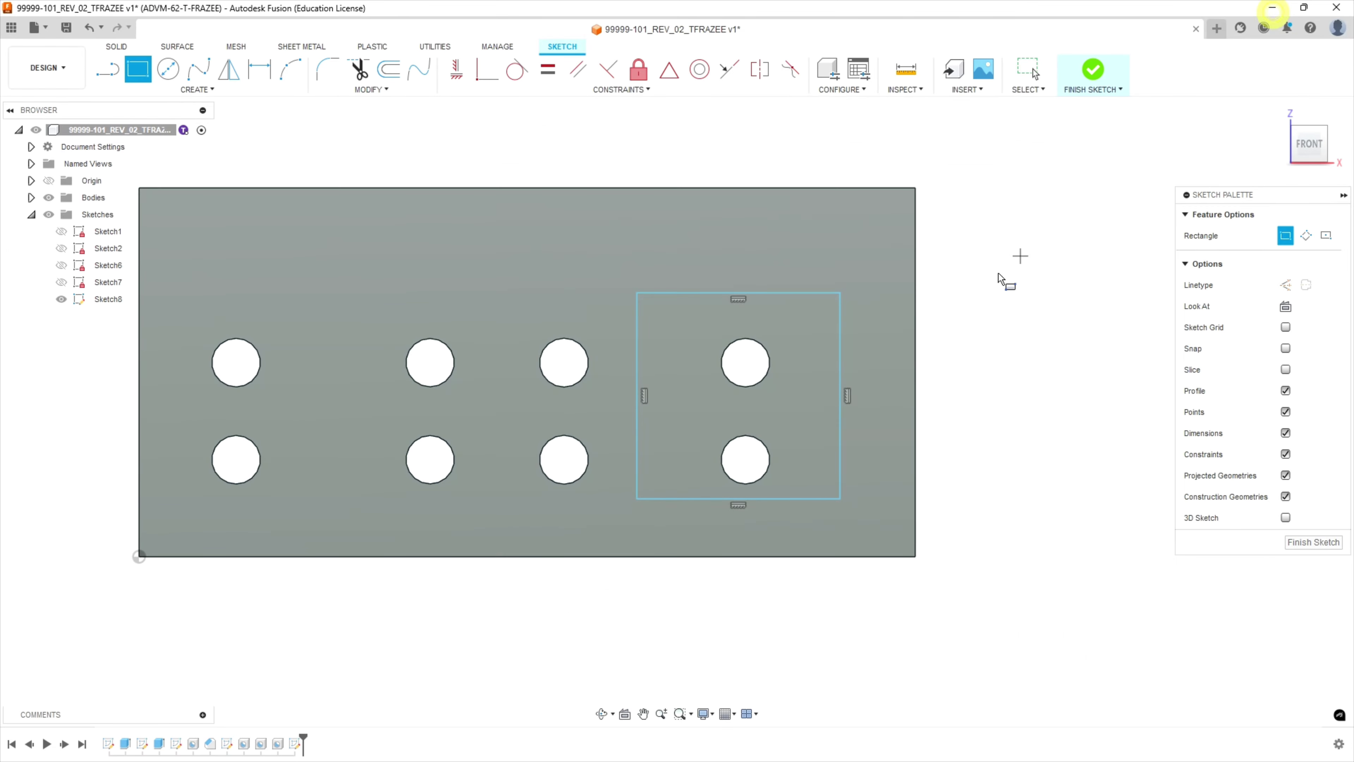
pyautogui.click(259, 69)
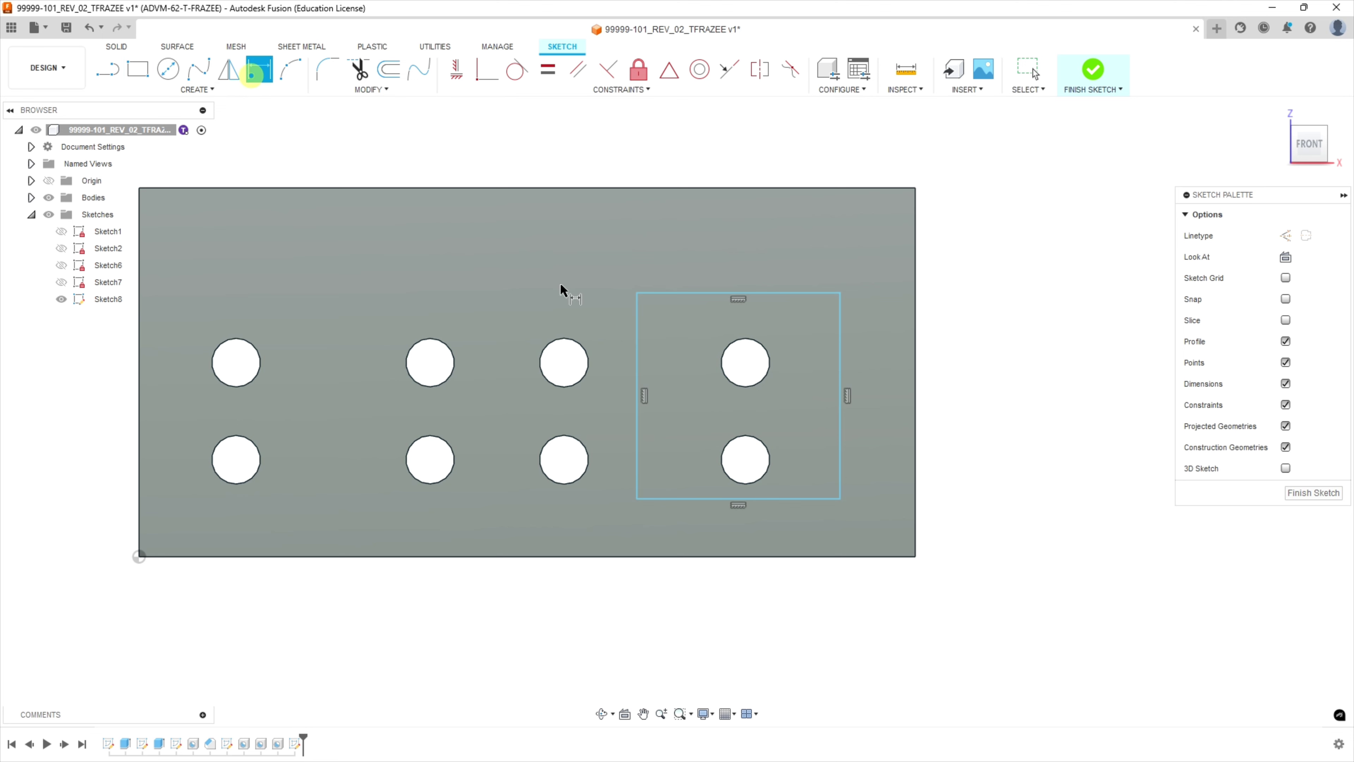
pyautogui.click(671, 293)
pyautogui.click(670, 149)
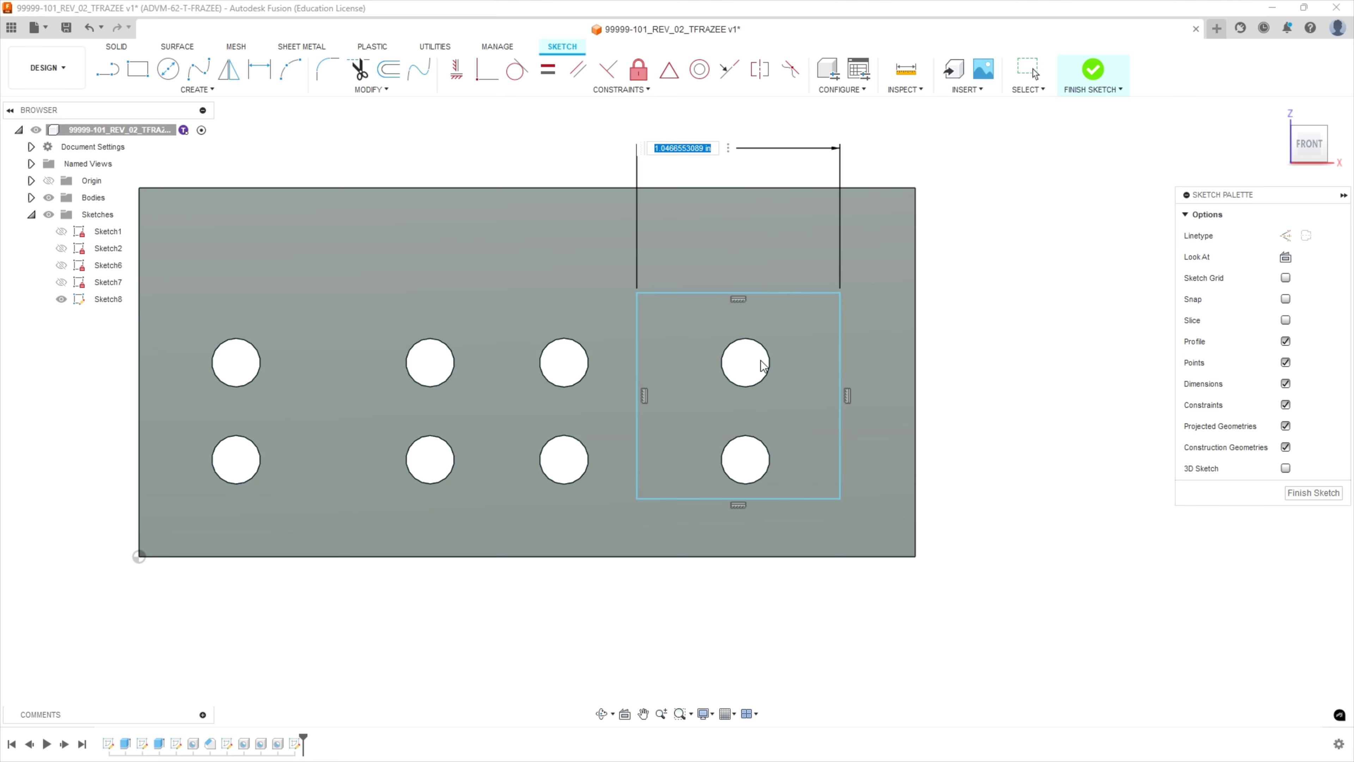
pyautogui.write('1.135')
pyautogui.press('Return')
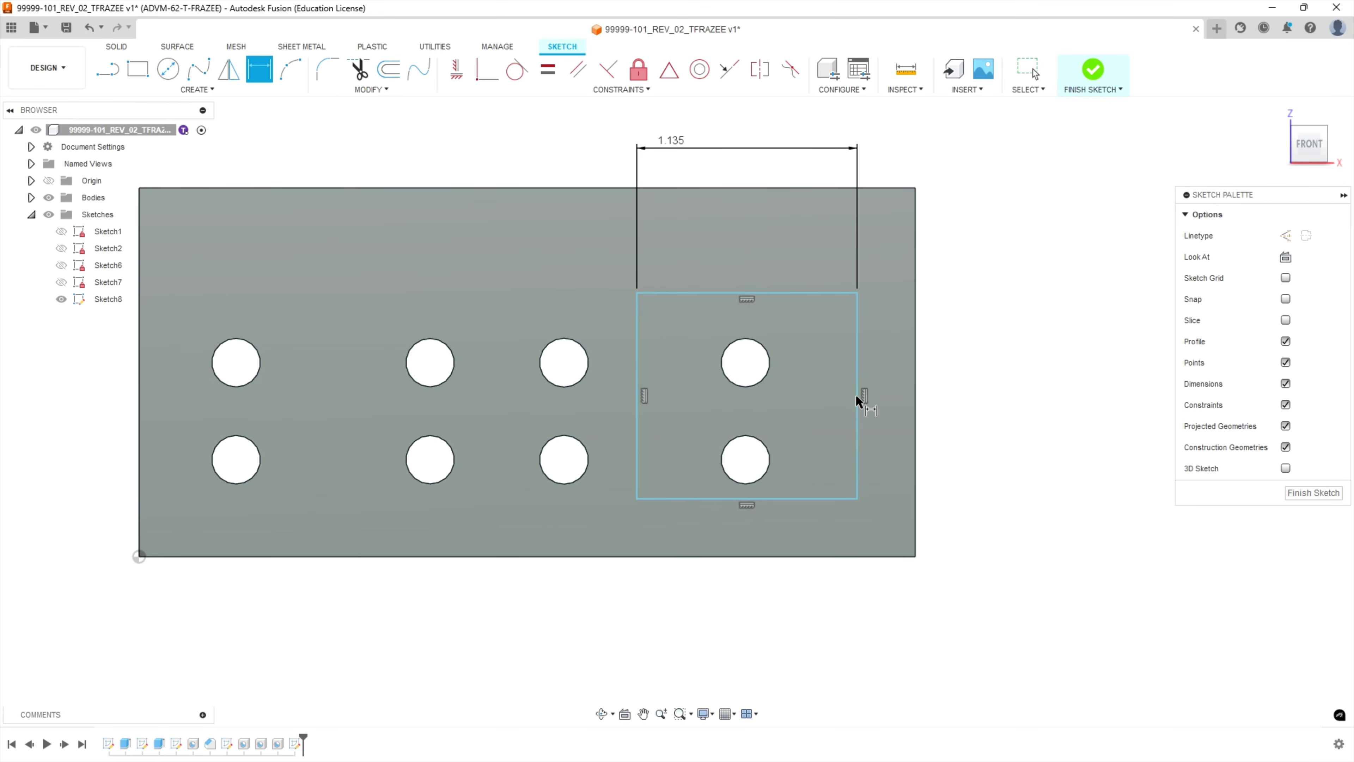
# - Dimension the pocket rectangle's right edge to 1.400 tall
pyautogui.click(858, 349)
pyautogui.click(968, 376)
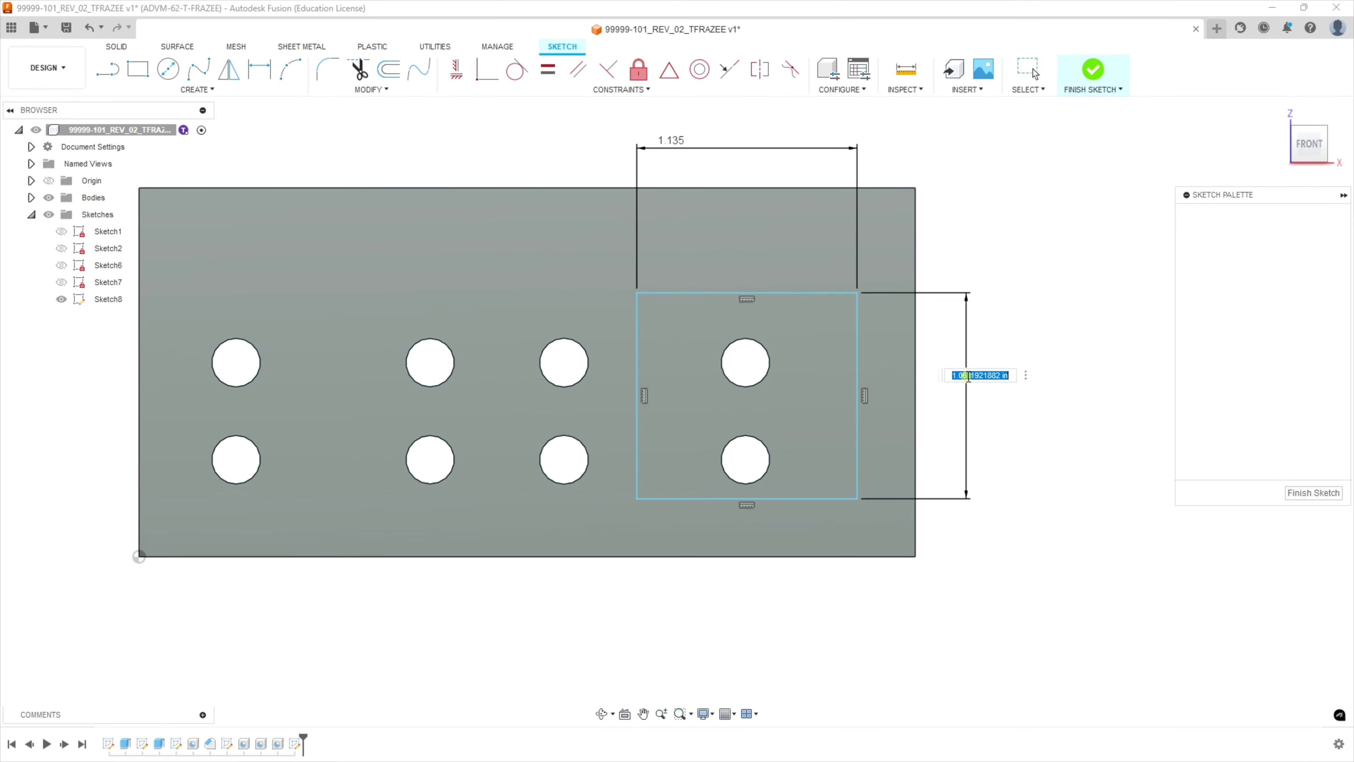
pyautogui.write('1.4')
pyautogui.press('Return')
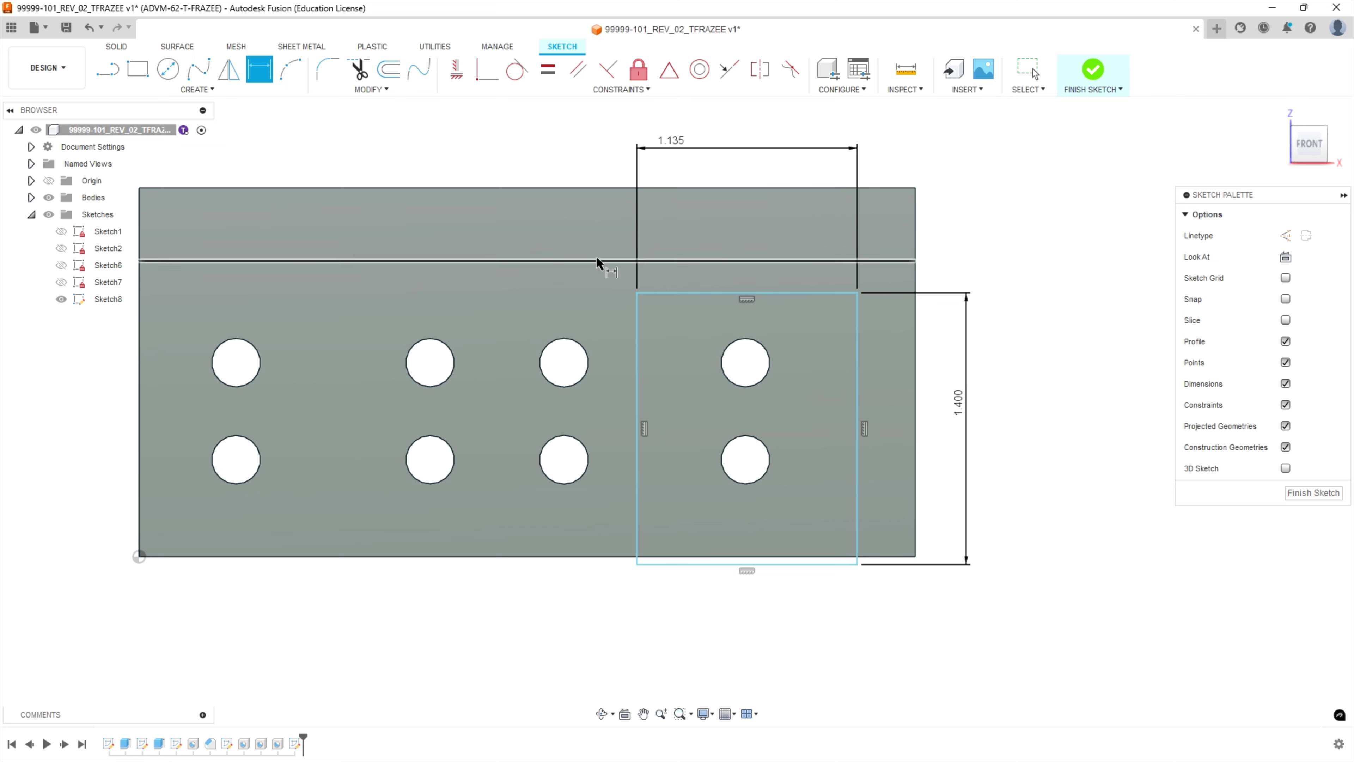
# - Set the rectangle's left edge 2.620 from the block's left edge, then recheck the drawing
pyautogui.hotkey('alt', 'Tab')
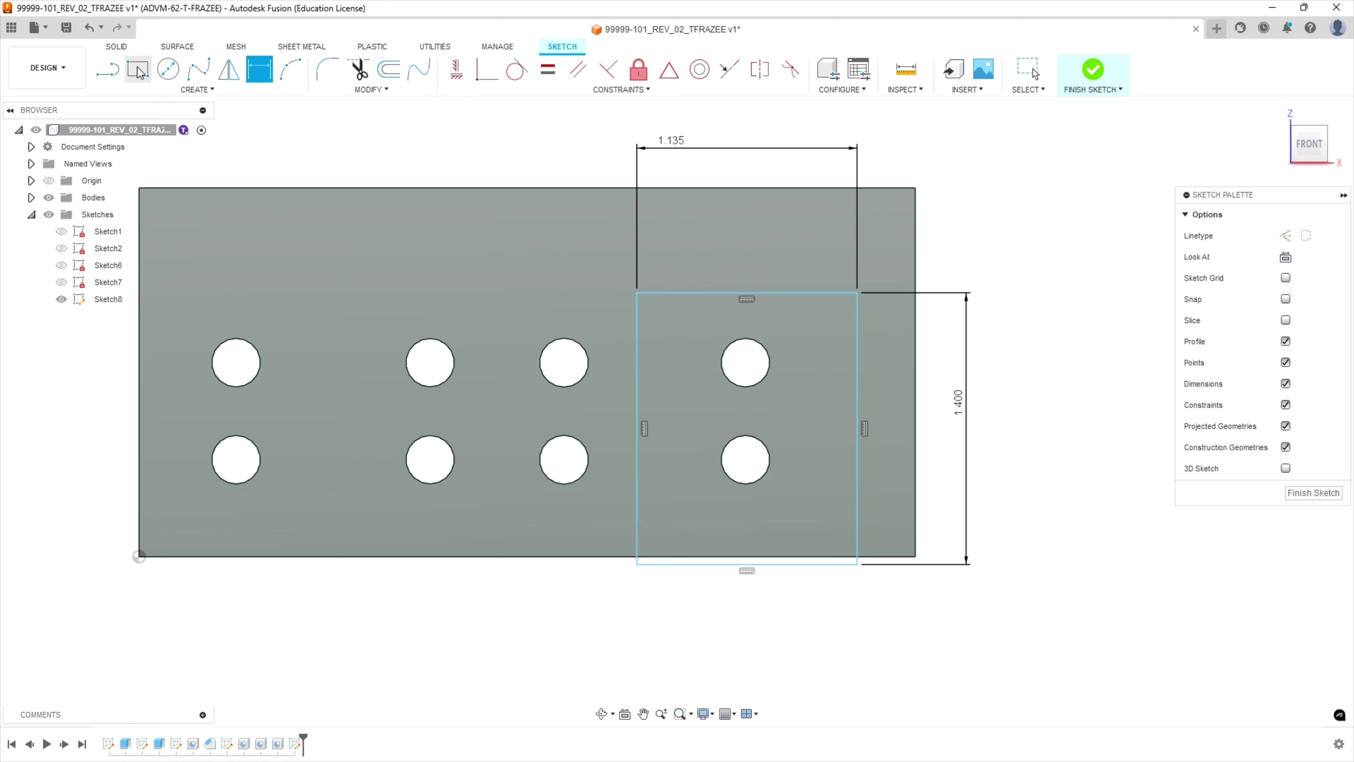
pyautogui.click(637, 449)
pyautogui.click(140, 343)
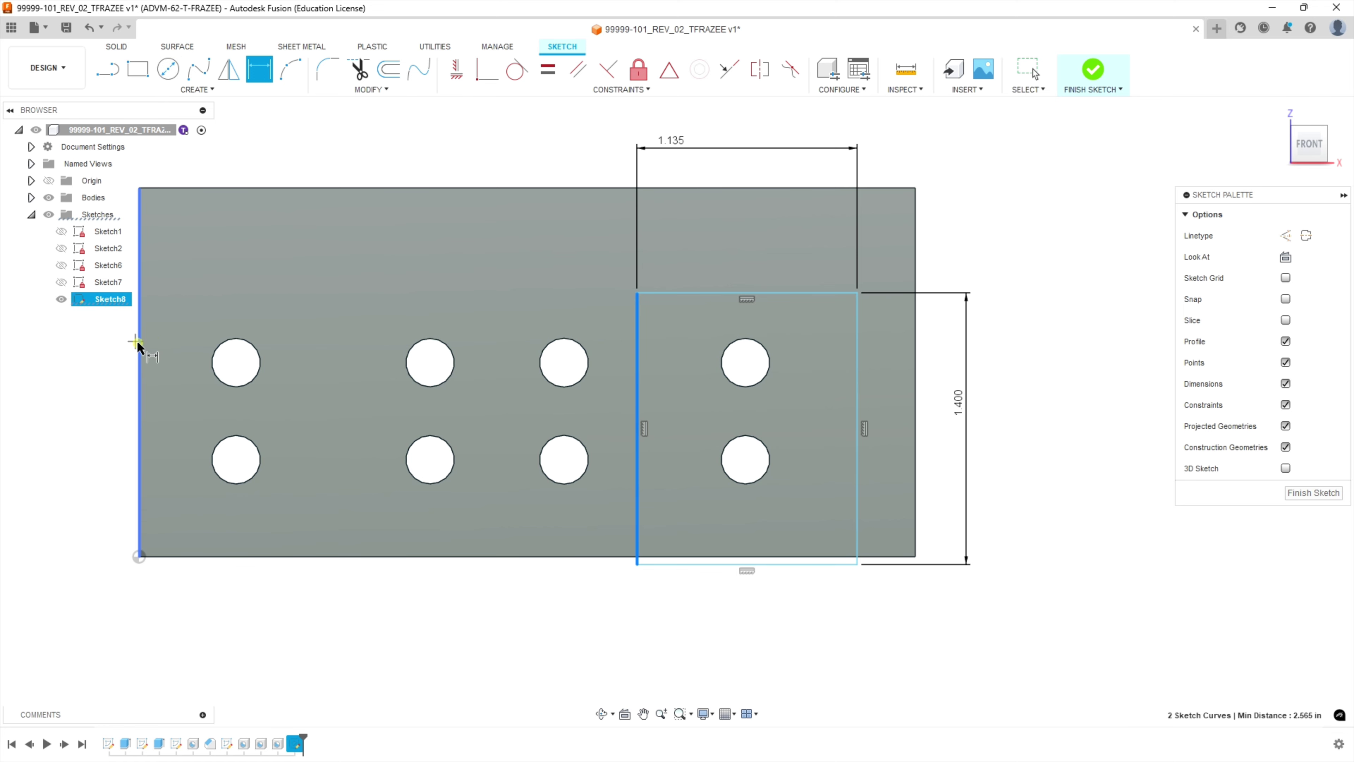
pyautogui.click(401, 609)
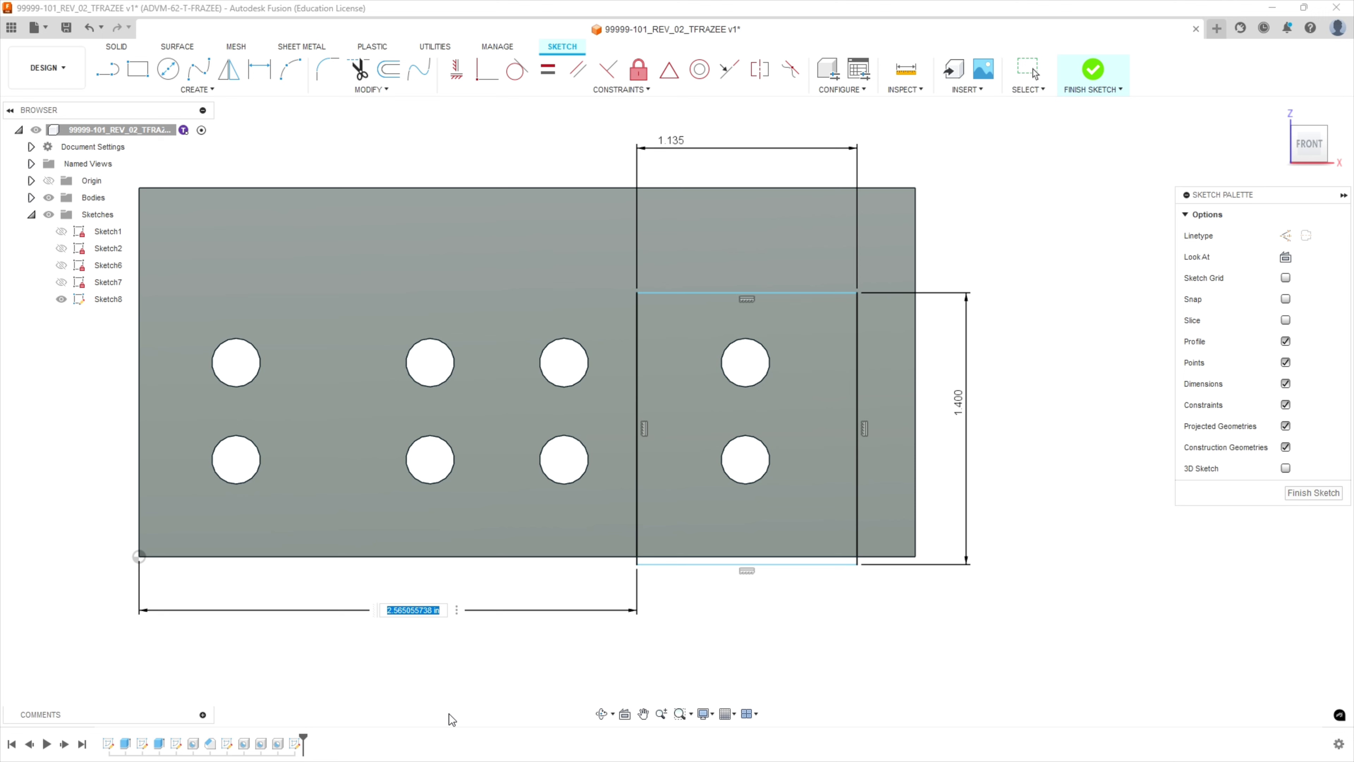
pyautogui.write('2.62')
pyautogui.press('Return')
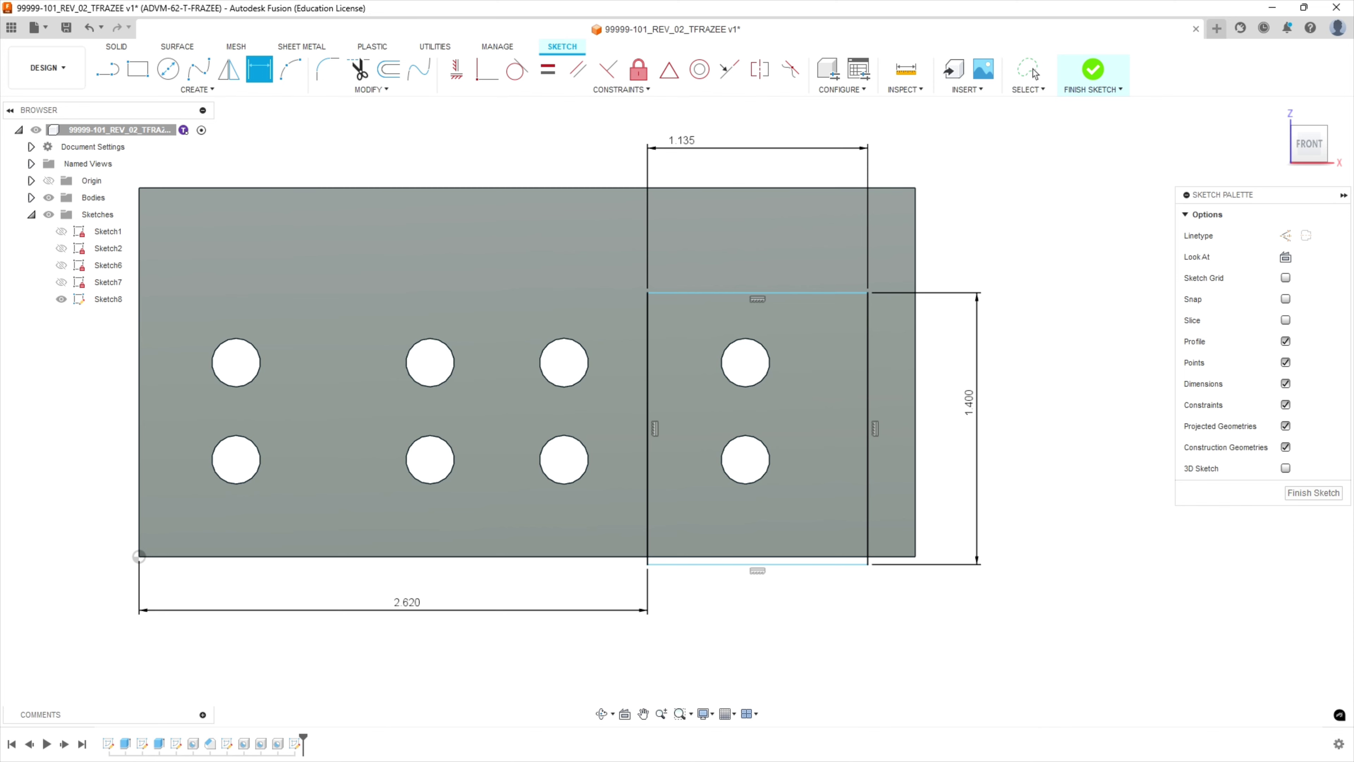
pyautogui.hotkey('alt', 'Tab')
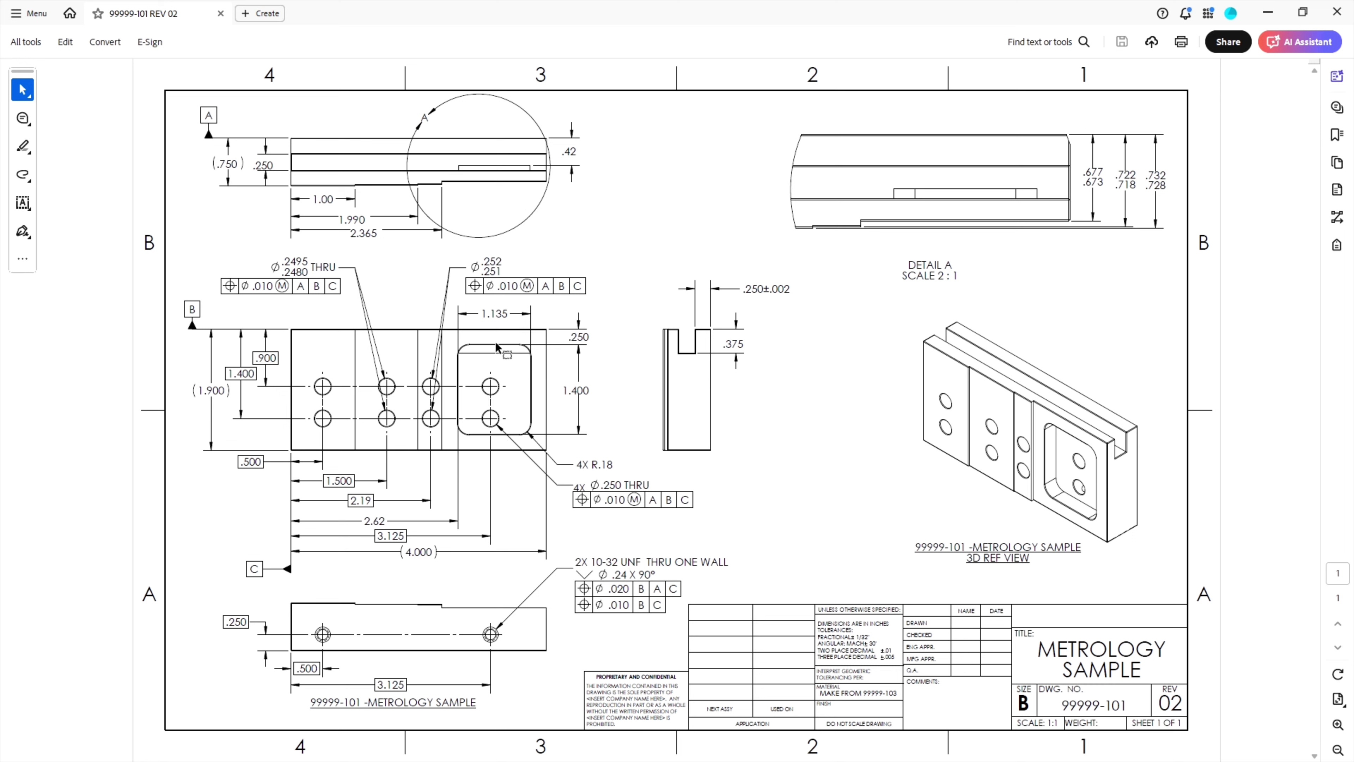
# - Dimension Sketch8's pocket rectangle 0.250 below the block's top edge, move the 2.620 dimension below the part, and finish the sketch
pyautogui.hotkey('alt', 'Tab')
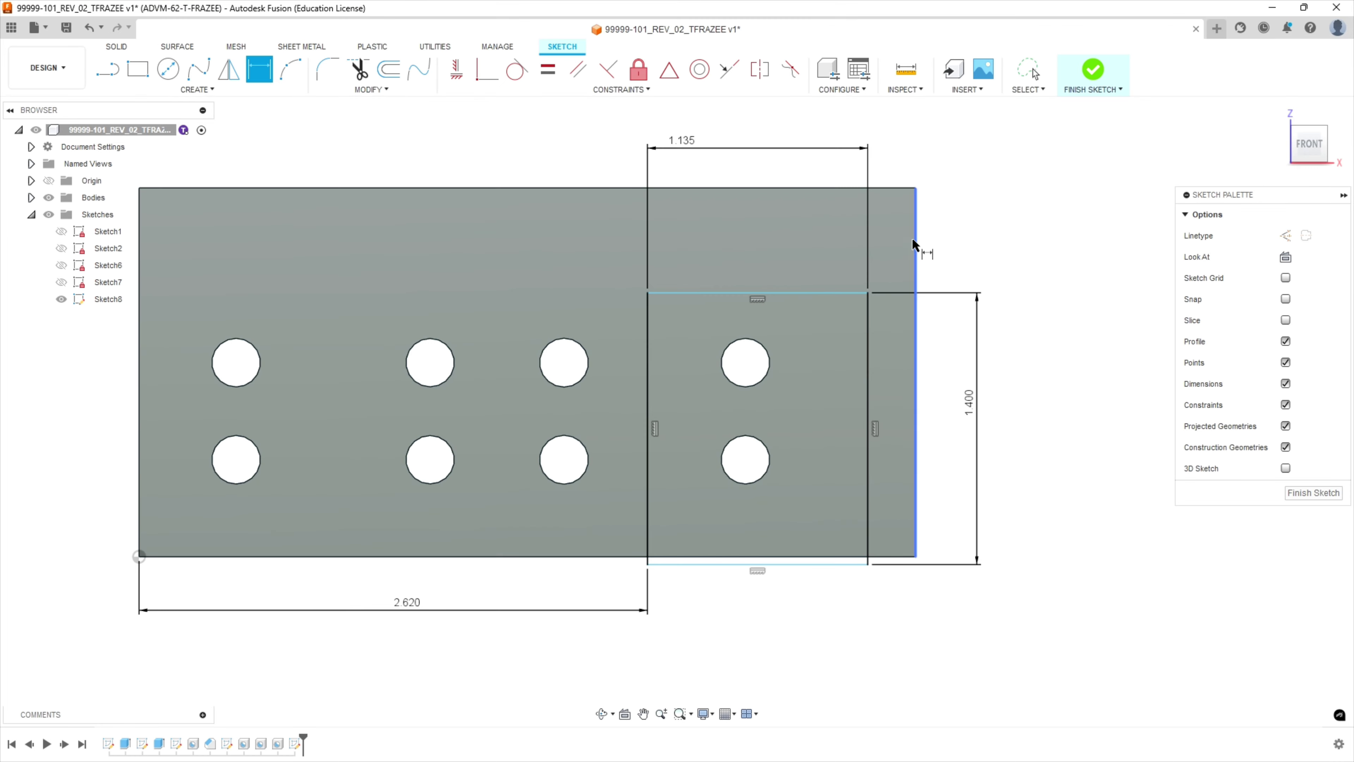
pyautogui.click(793, 188)
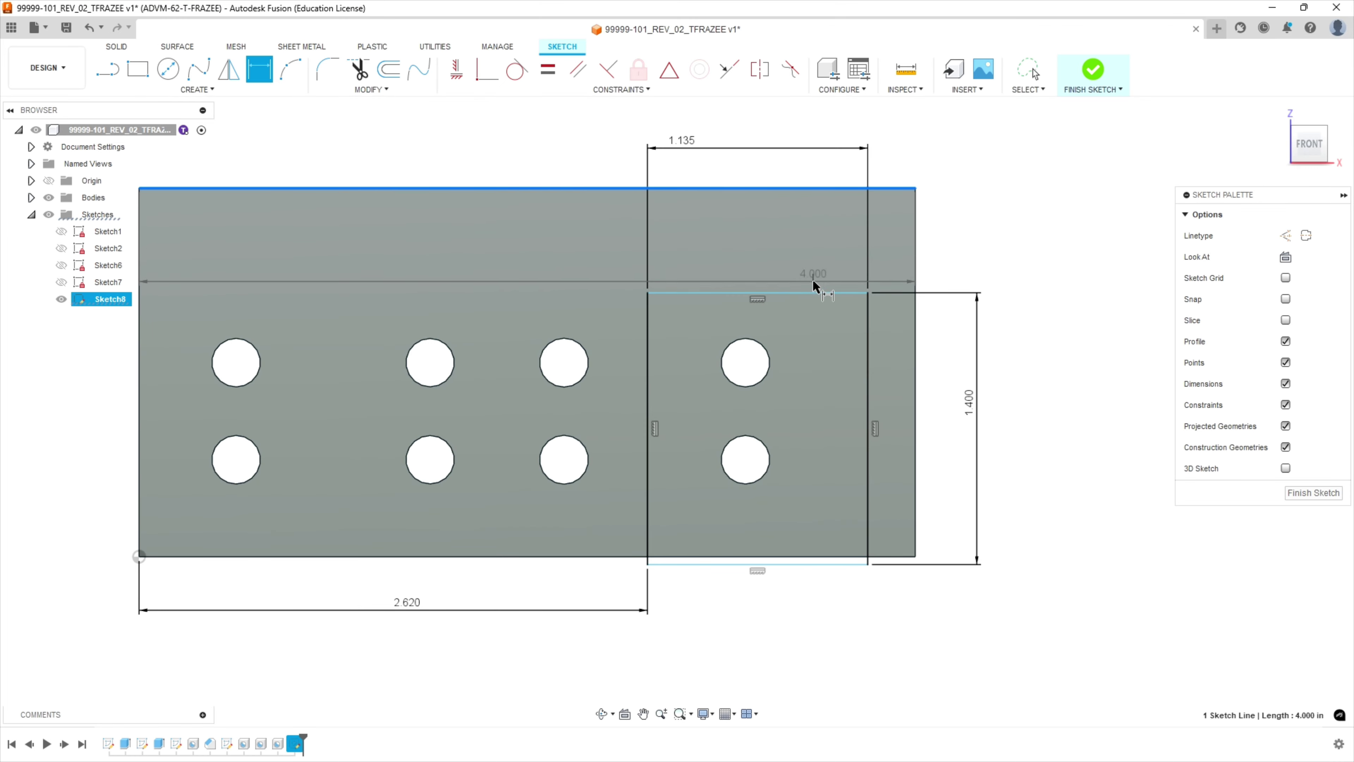
pyautogui.click(800, 292)
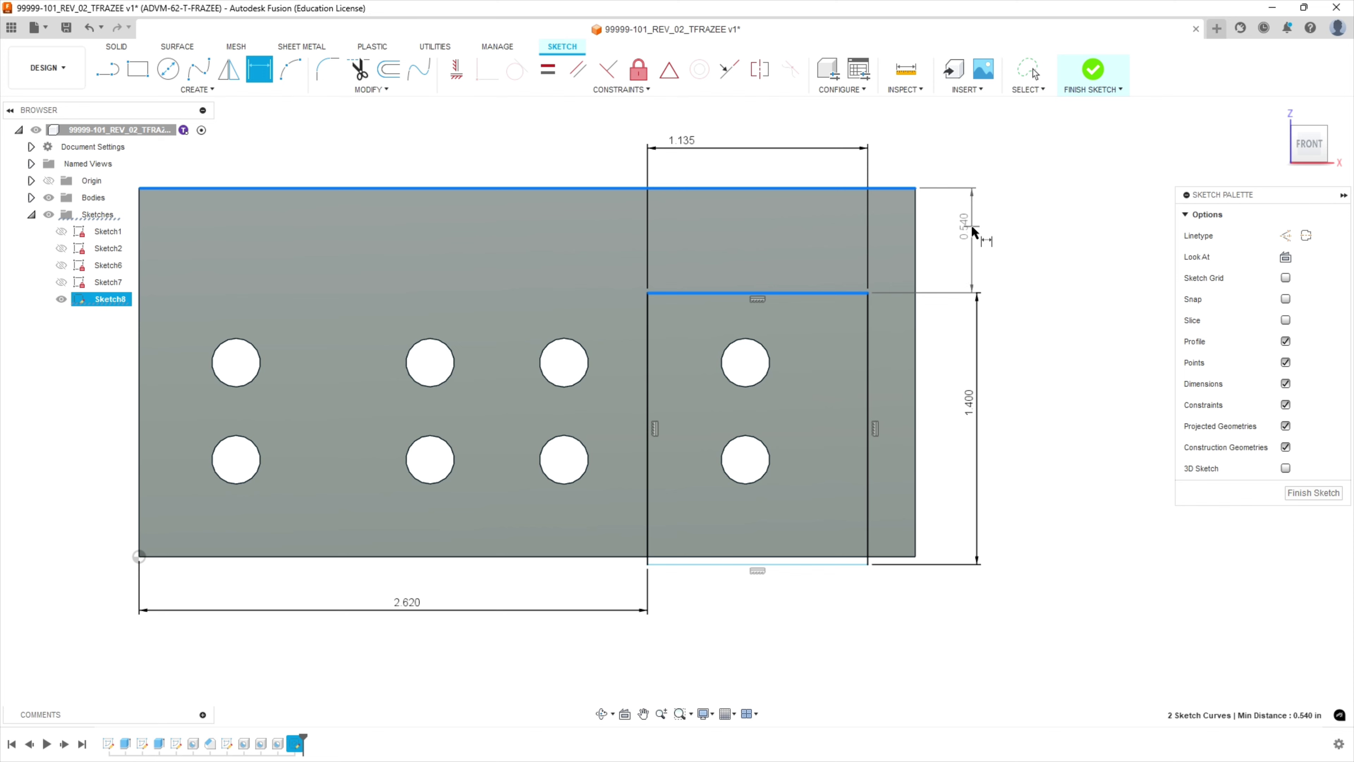
pyautogui.click(966, 232)
pyautogui.press('BackSpace')
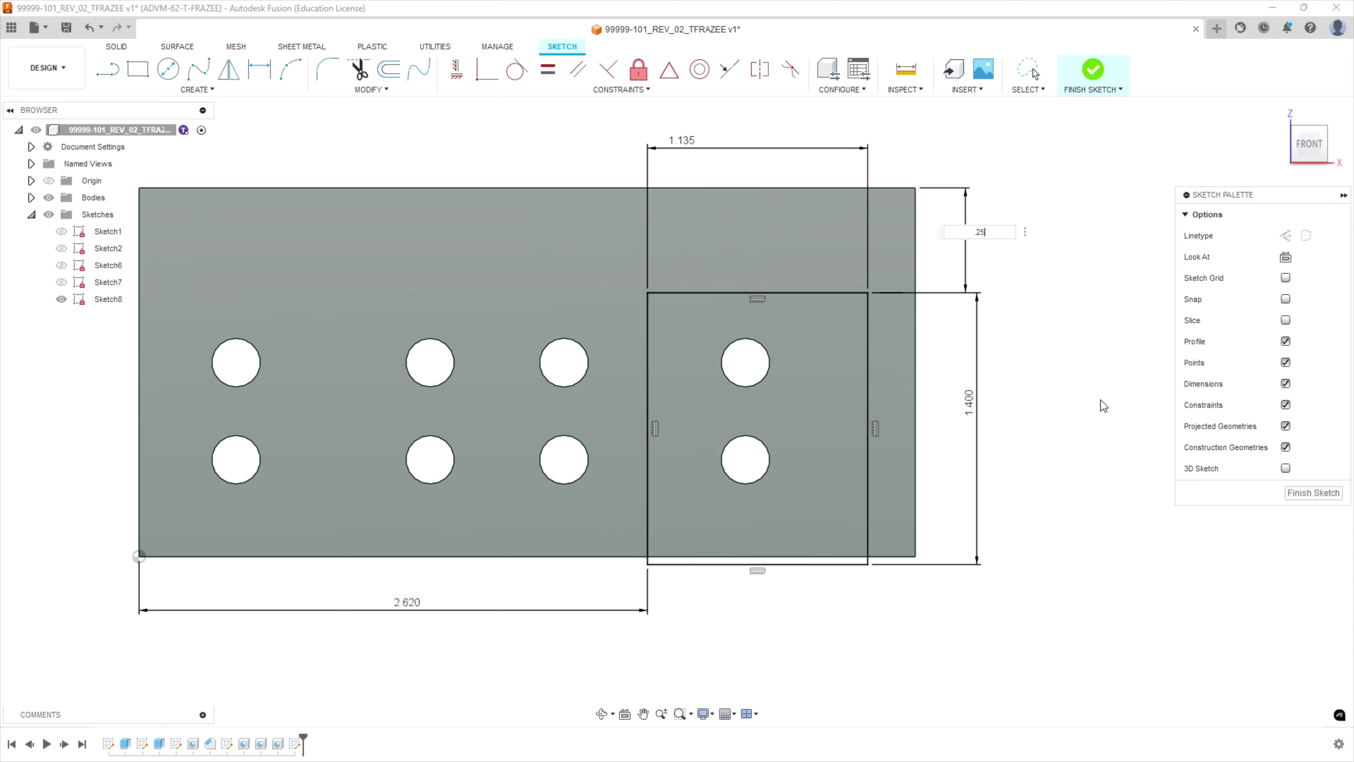
pyautogui.write('.25')
pyautogui.press('Return')
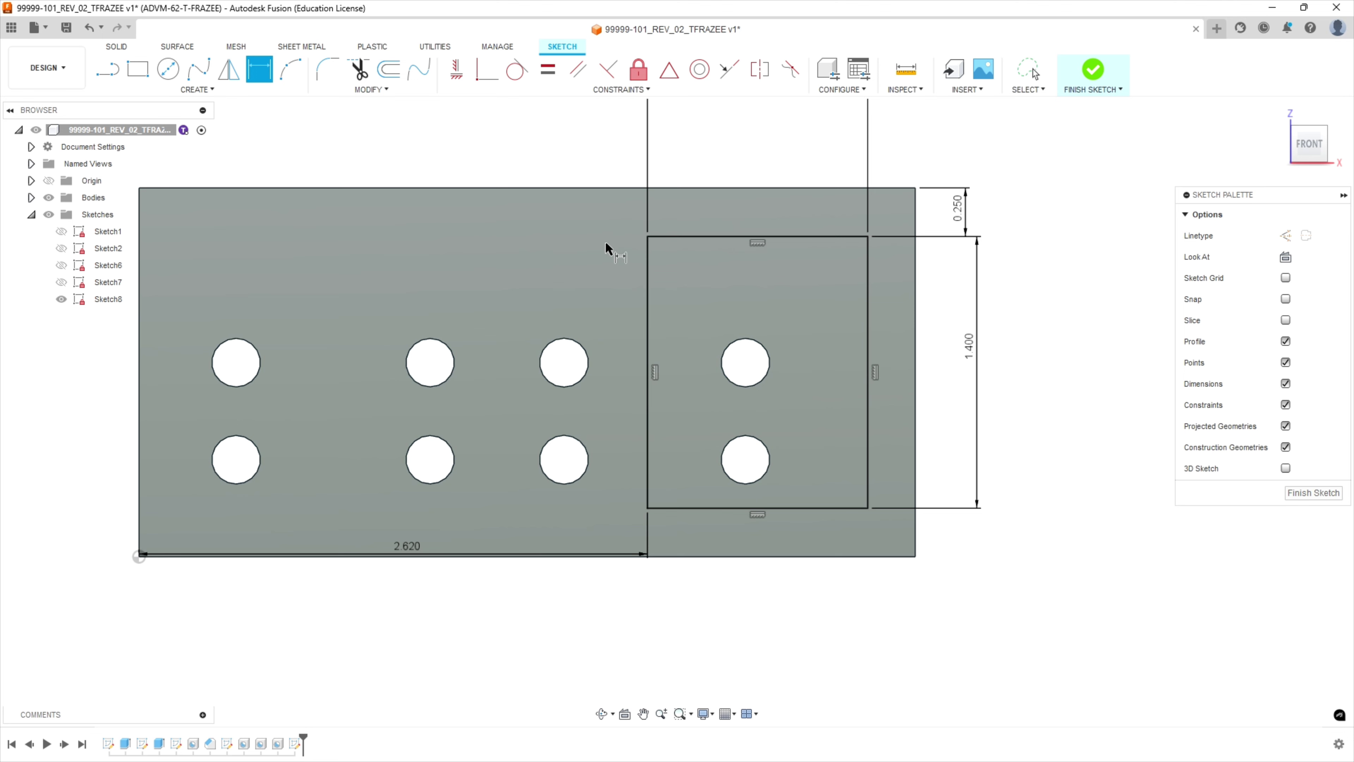
pyautogui.moveTo(405, 550); pyautogui.dragTo(408, 624)
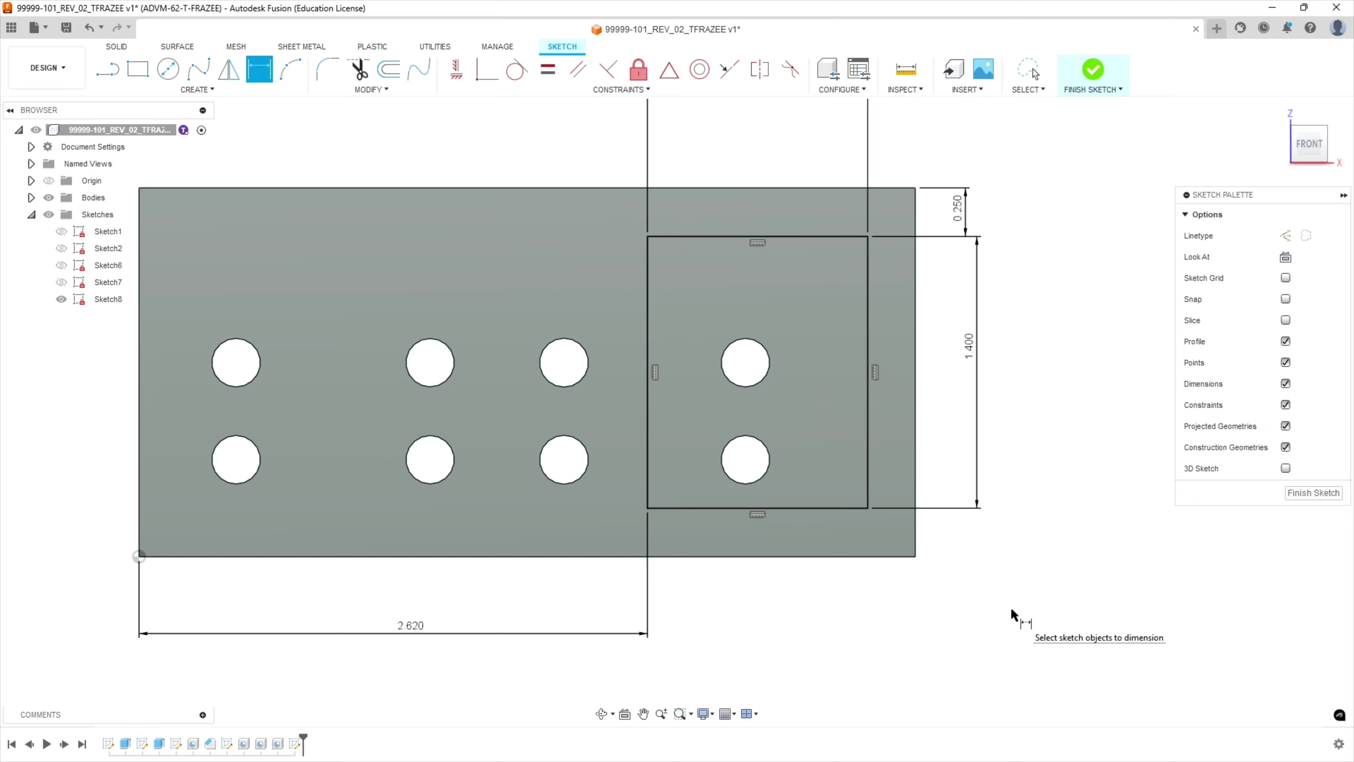
pyautogui.click(1307, 500)
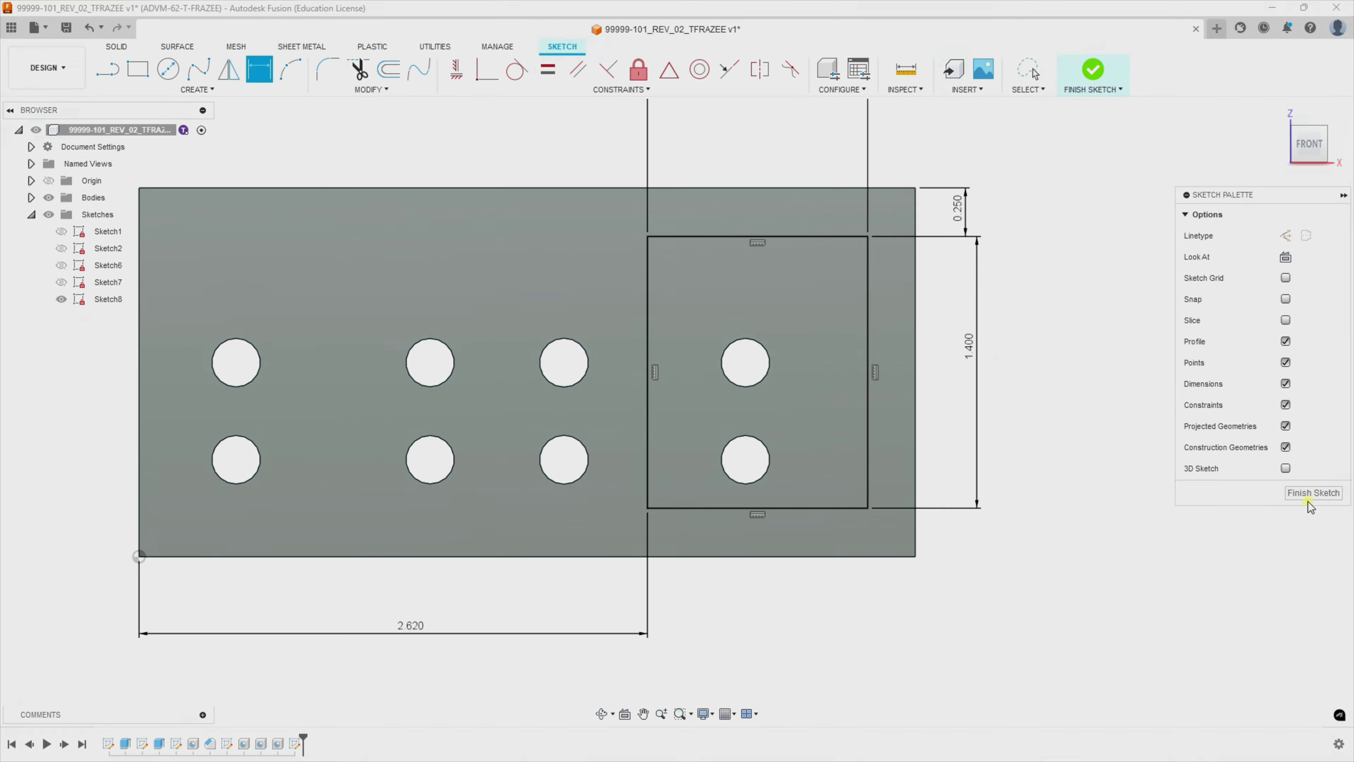